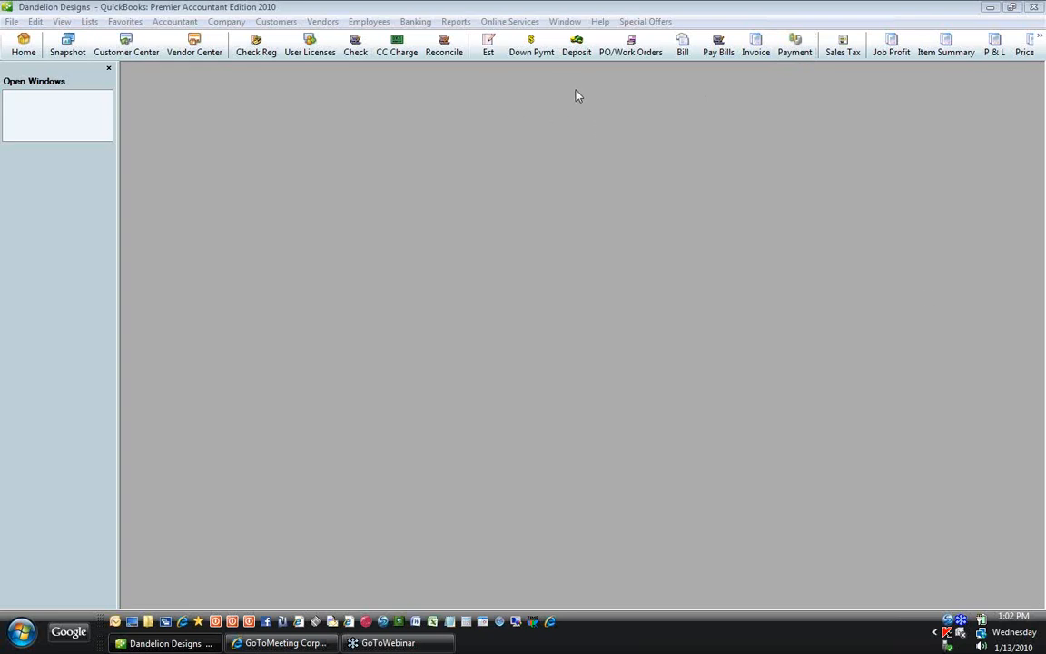
Step: Open a blank estimate form, proposal 1044 dated 01/13/2010
{"action": "left_click", "coordinate": [487, 51]}
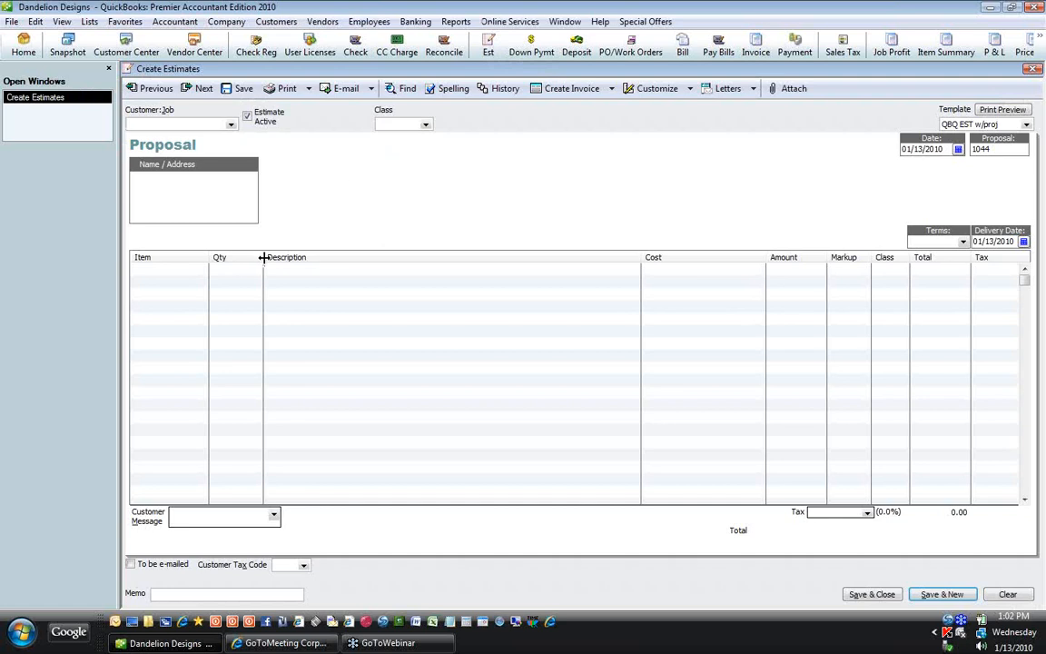
Step: Widen the Item column and narrow the Qty column so item names fit
{"action": "left_click_drag", "start_coordinate": [263, 257], "coordinate": [306, 257]}
{"action": "left_click_drag", "start_coordinate": [207, 257], "coordinate": [276, 257]}
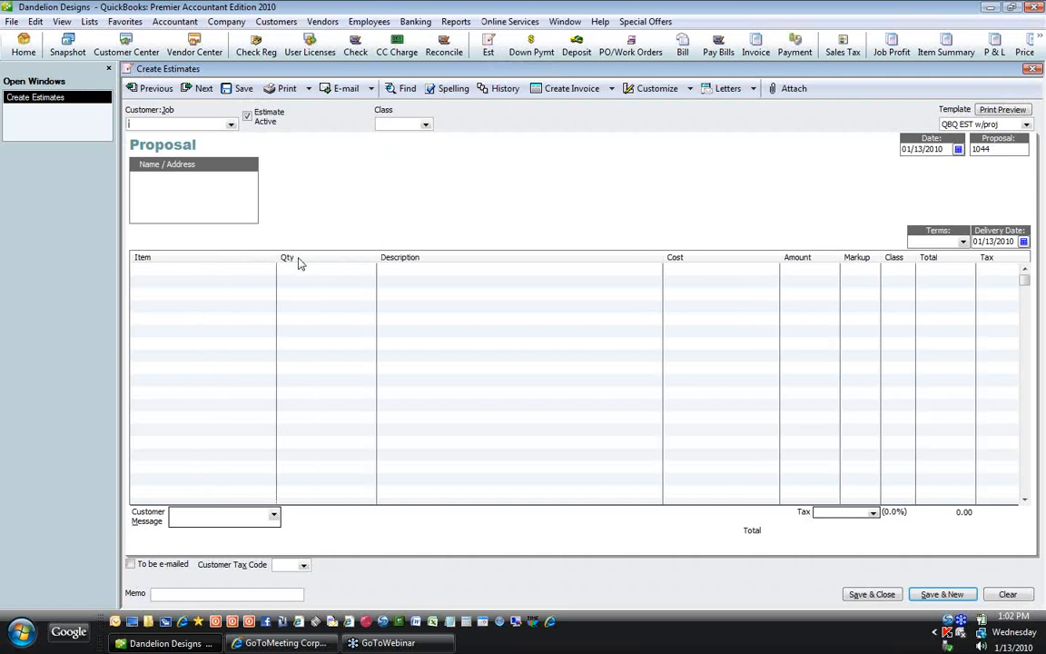
{"action": "left_click_drag", "start_coordinate": [373, 257], "coordinate": [291, 257]}
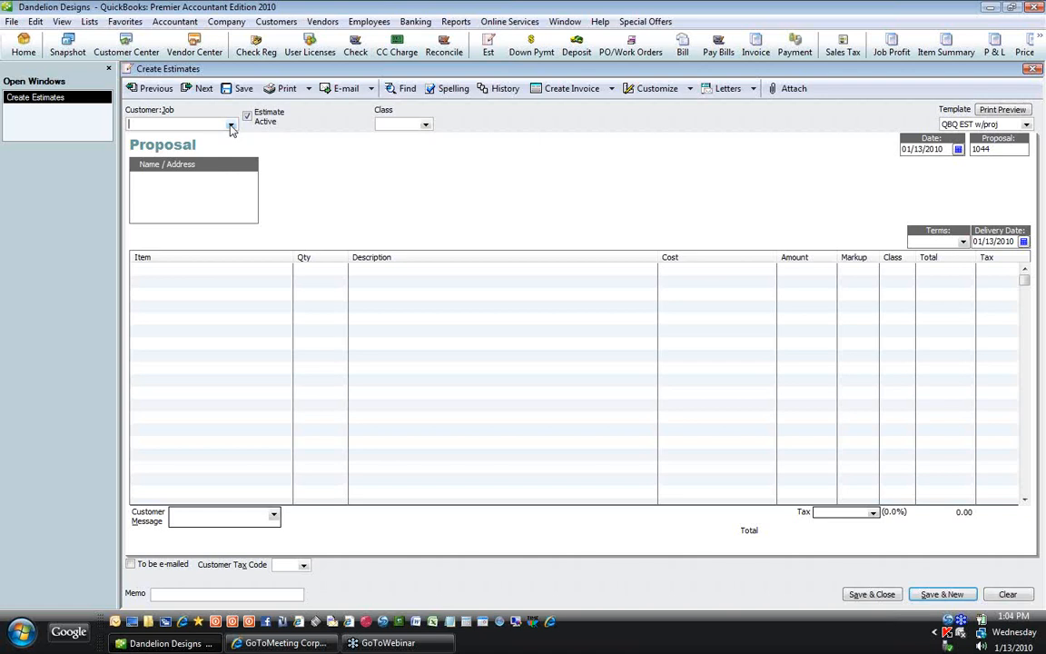
Step: Assign the customer's Master Bedroom job, filling in address, Net 15 terms and 01/28/2010 delivery date
{"action": "left_click", "coordinate": [231, 126]}
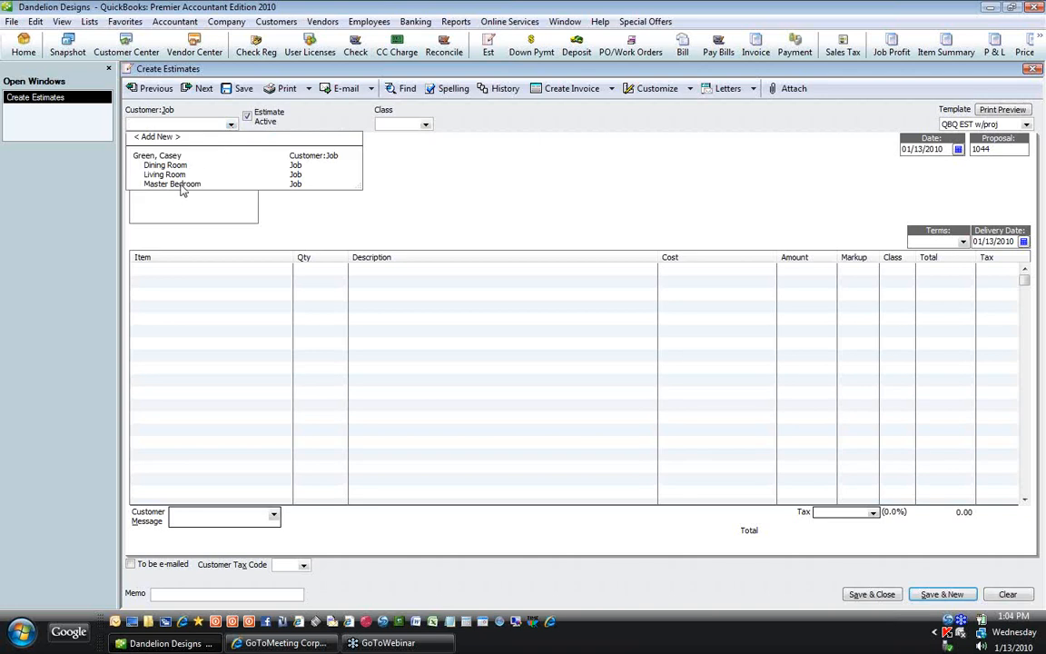
{"action": "left_click", "coordinate": [182, 184]}
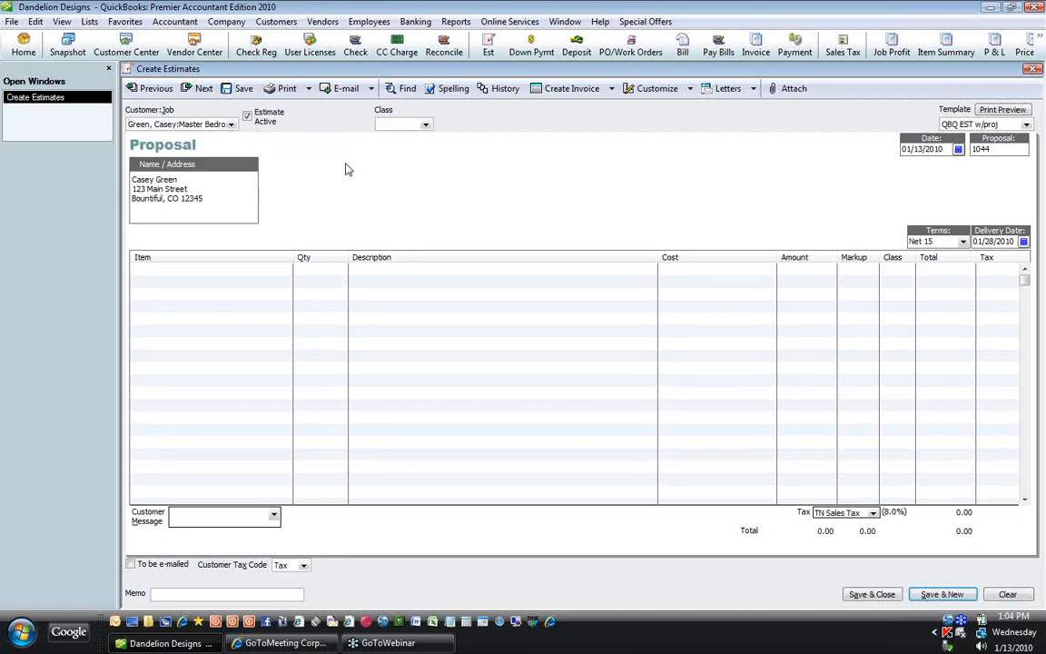
{"action": "key", "text": "Tab"}
{"action": "key", "text": "Tab"}
{"action": "key", "text": "Tab"}
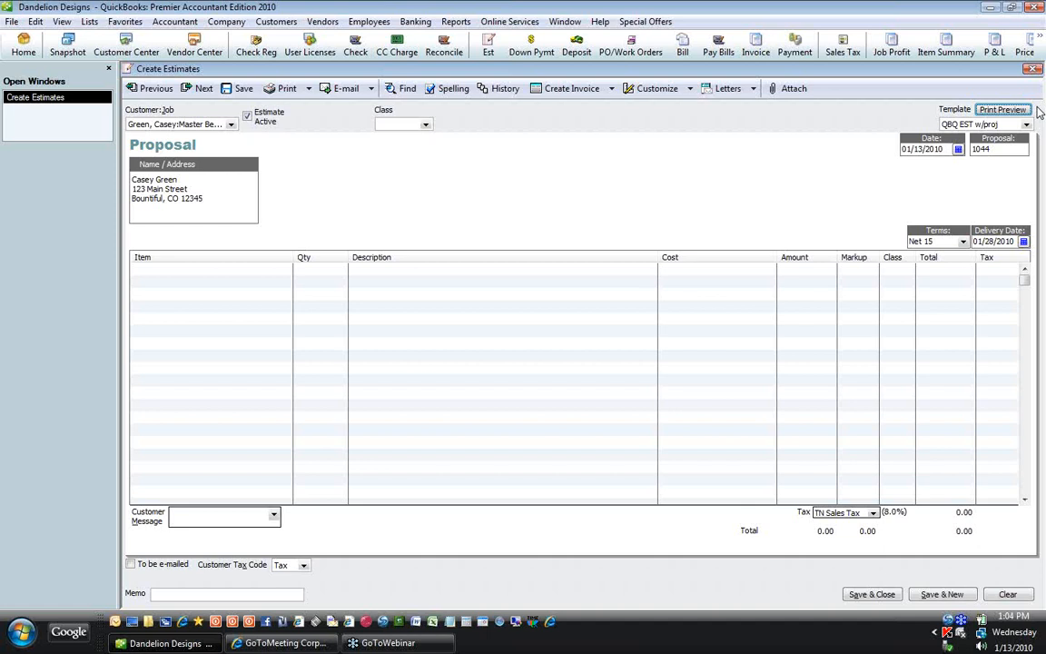
{"action": "key", "text": "Tab"}
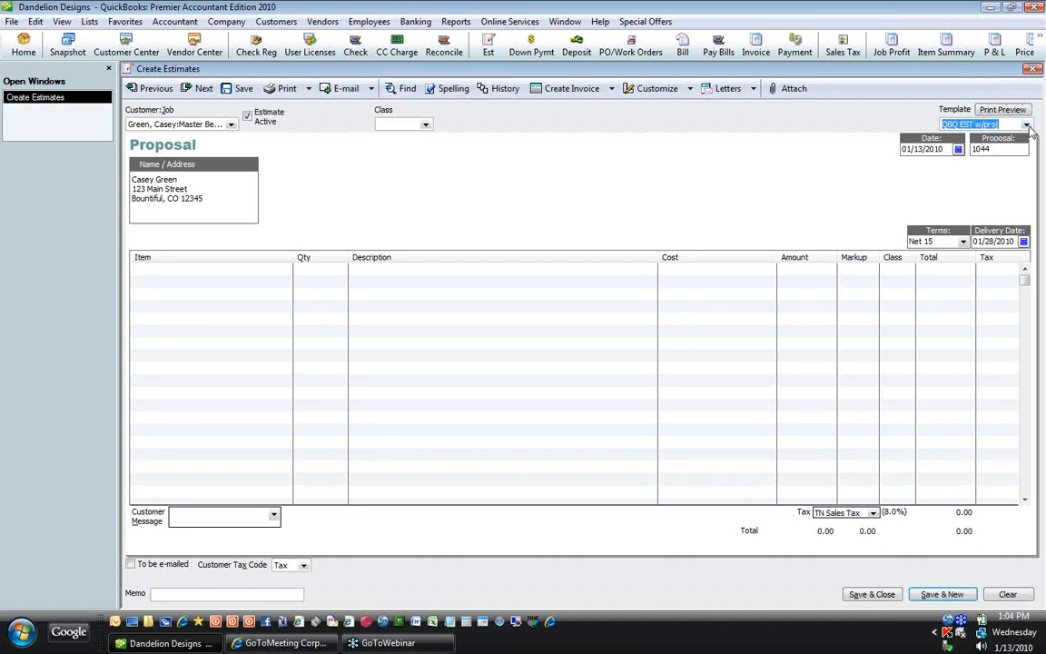
{"action": "left_click", "coordinate": [1027, 126]}
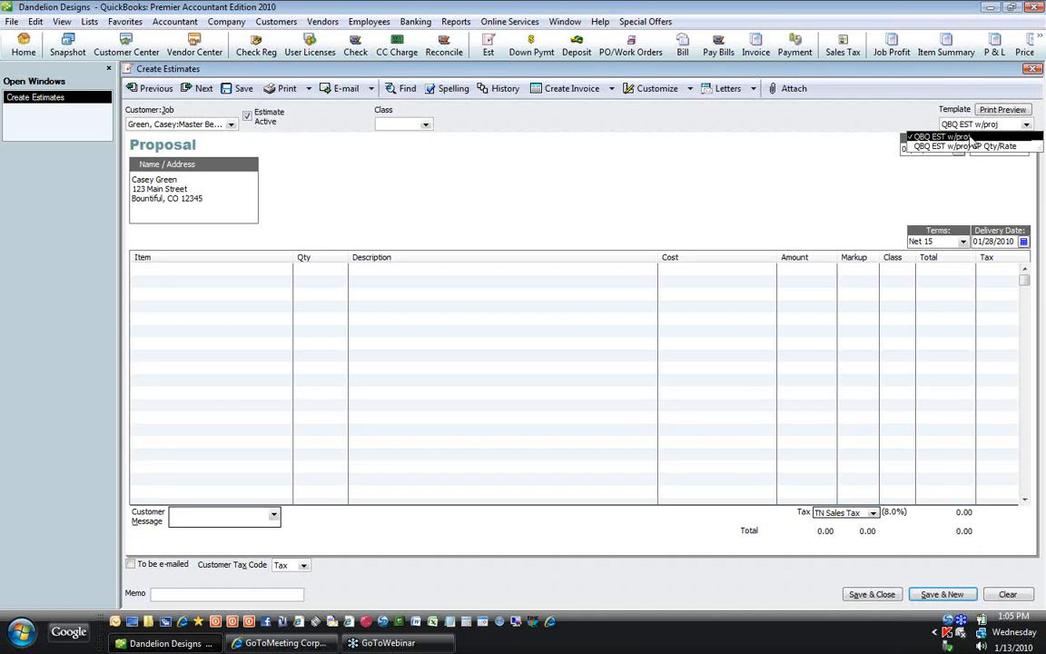
{"action": "left_click", "coordinate": [972, 138]}
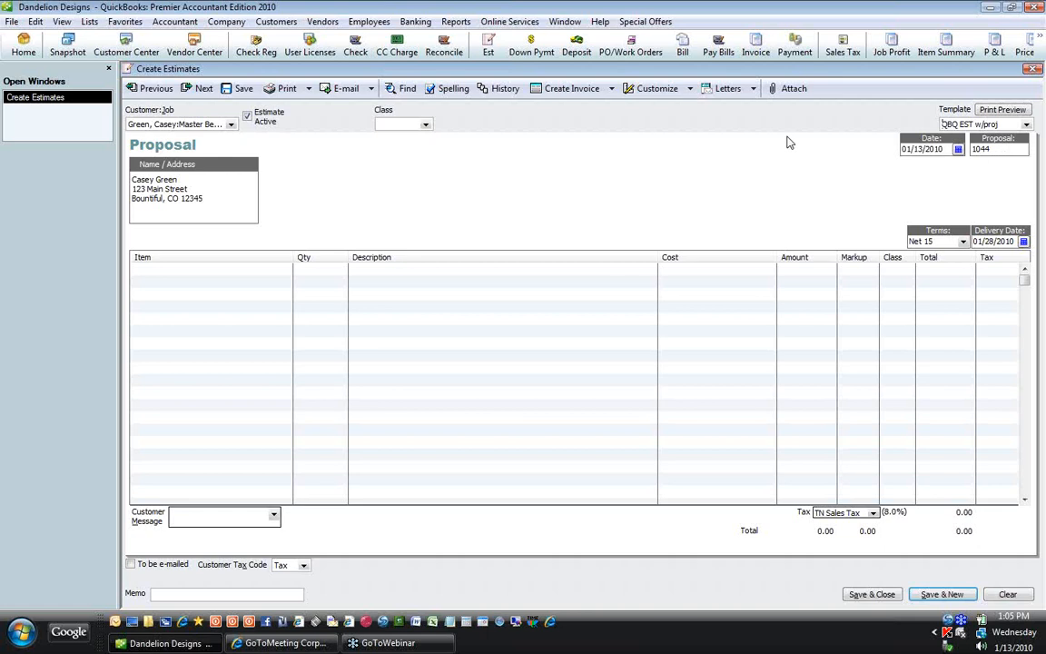
{"action": "key", "text": "Tab"}
{"action": "key", "text": "Tab"}
{"action": "key", "text": "Tab"}
{"action": "key", "text": "Tab"}
Step: Change terms to Due on receipt and advance the delivery date to 02/27/2010
{"action": "left_click", "coordinate": [963, 242]}
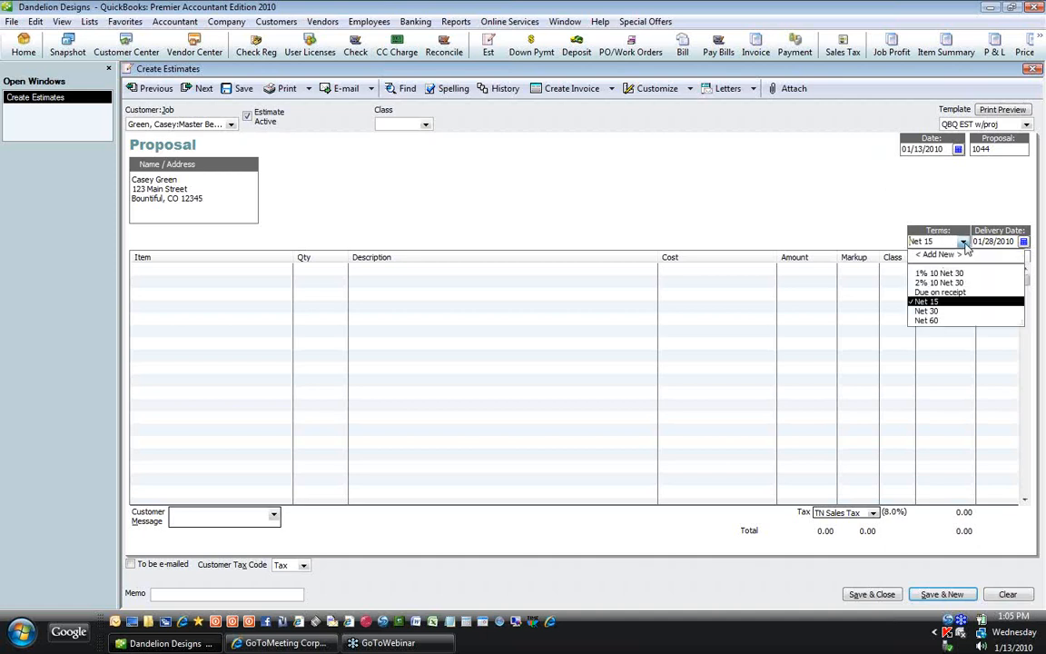
{"action": "left_click", "coordinate": [944, 292]}
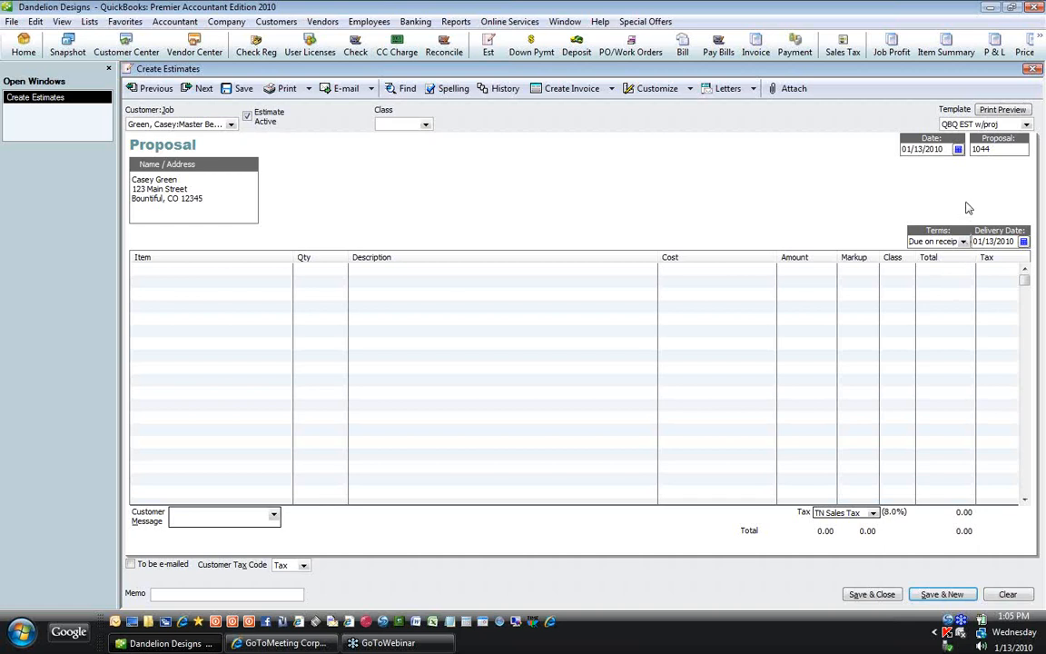
{"action": "key", "text": "Tab"}
{"action": "key", "text": "plus"}
{"action": "key", "text": "plus"}
{"action": "key", "text": "plus"}
{"action": "key", "text": "plus"}
{"action": "key", "text": "plus"}
{"action": "key", "text": "plus"}
{"action": "key", "text": "plus"}
{"action": "key", "text": "Tab"}
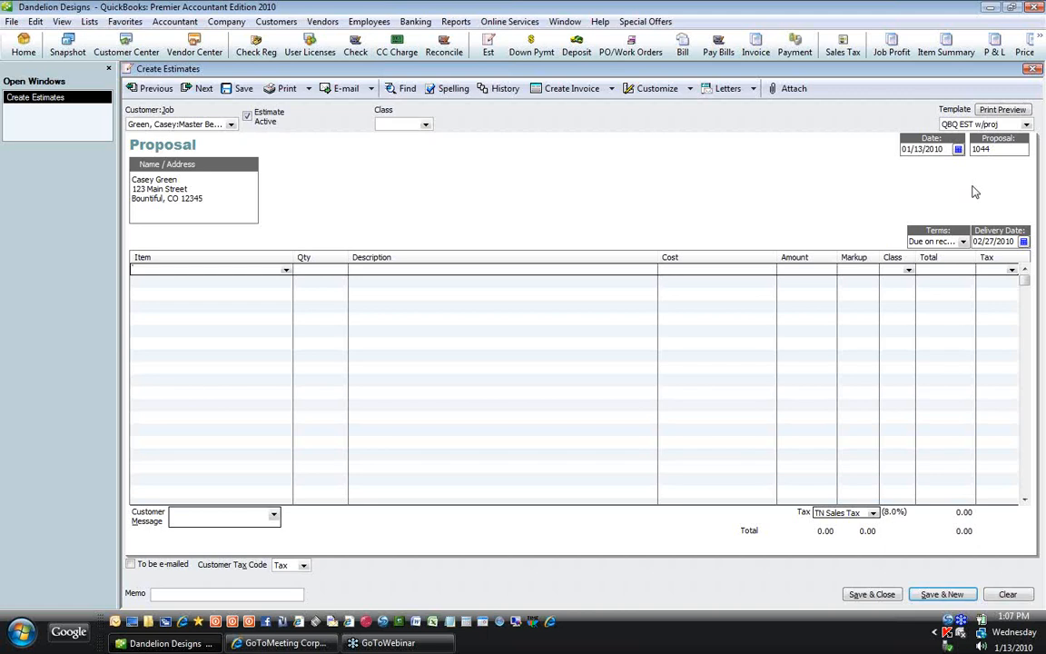
Step: Insert the G-SUBCONTRACT WINDOW TRT item group on the first line, totaling 1,939.68
{"action": "type", "text": "G-BEDDING ENSEMBLE (Twin"}
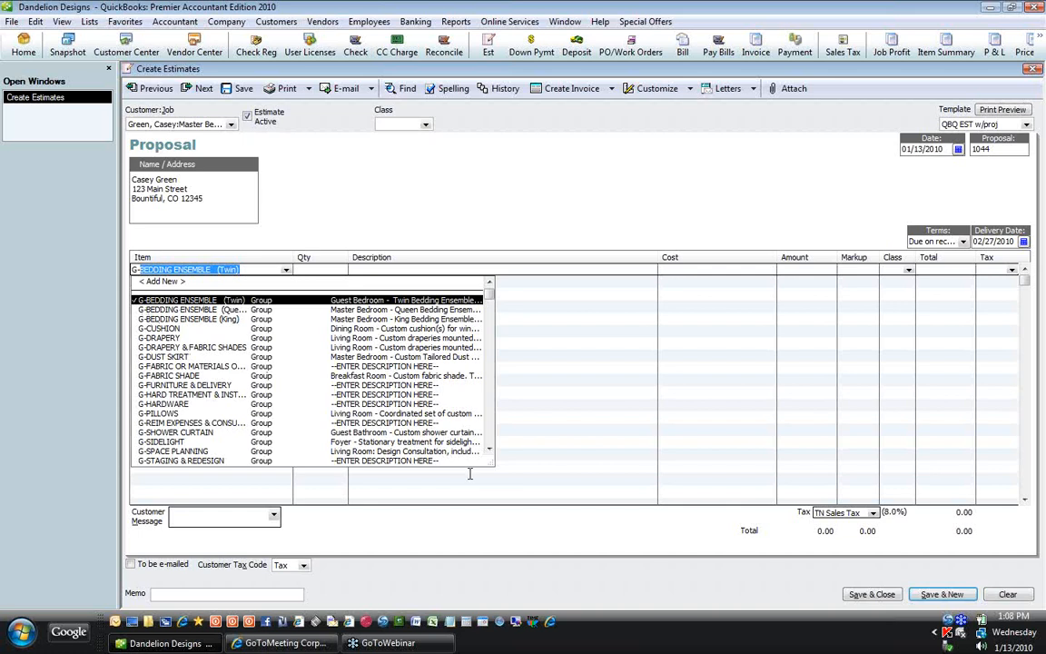
{"action": "left_click", "coordinate": [490, 451]}
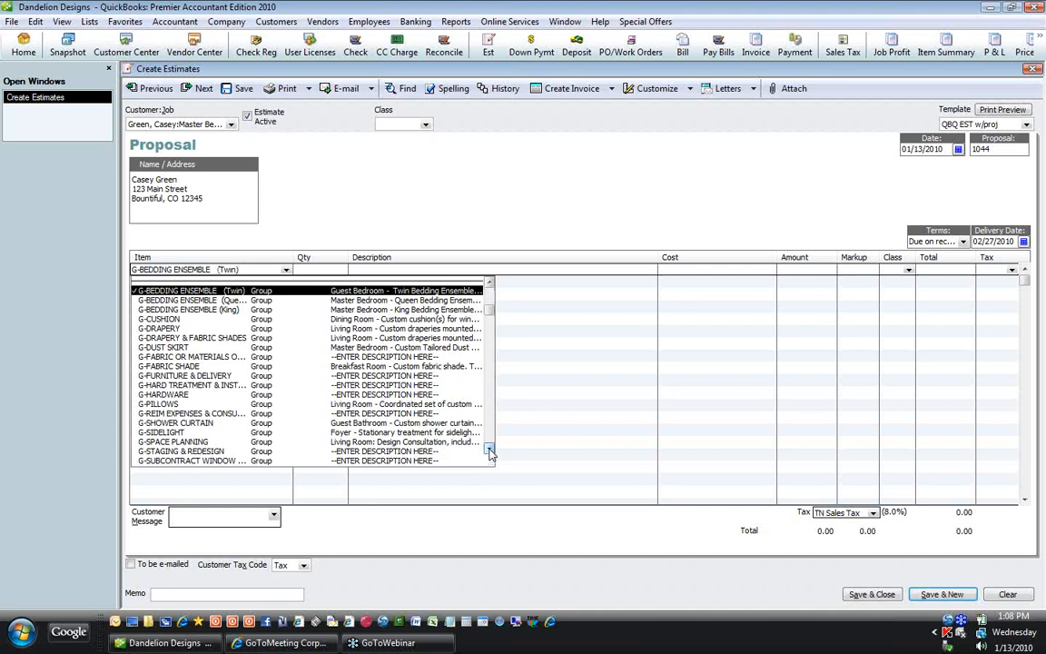
{"action": "left_click", "coordinate": [489, 452]}
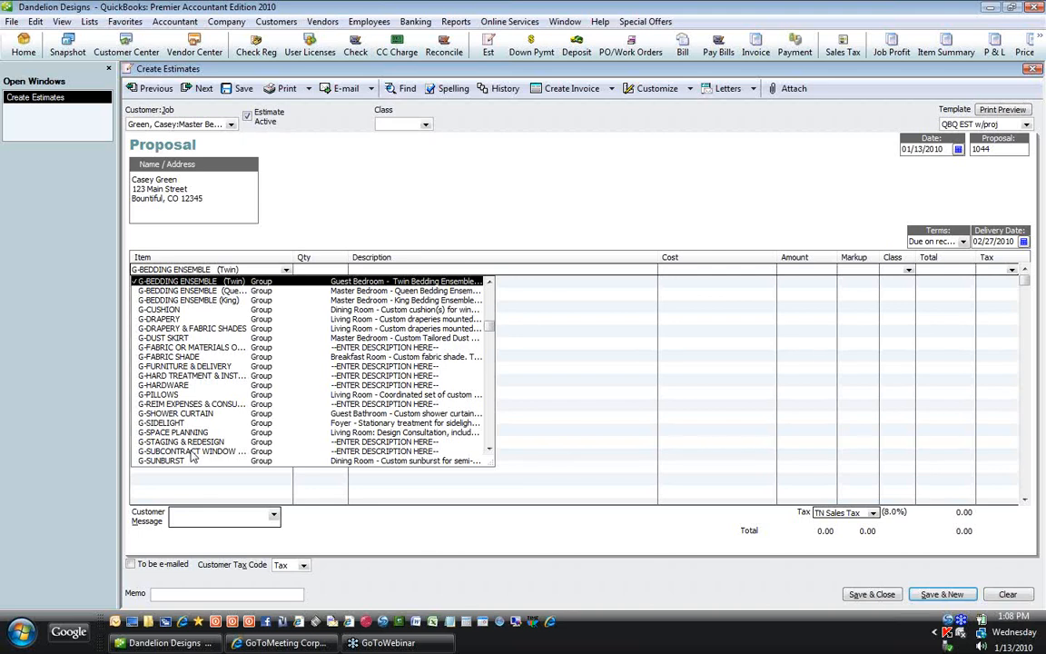
{"action": "left_click", "coordinate": [191, 453]}
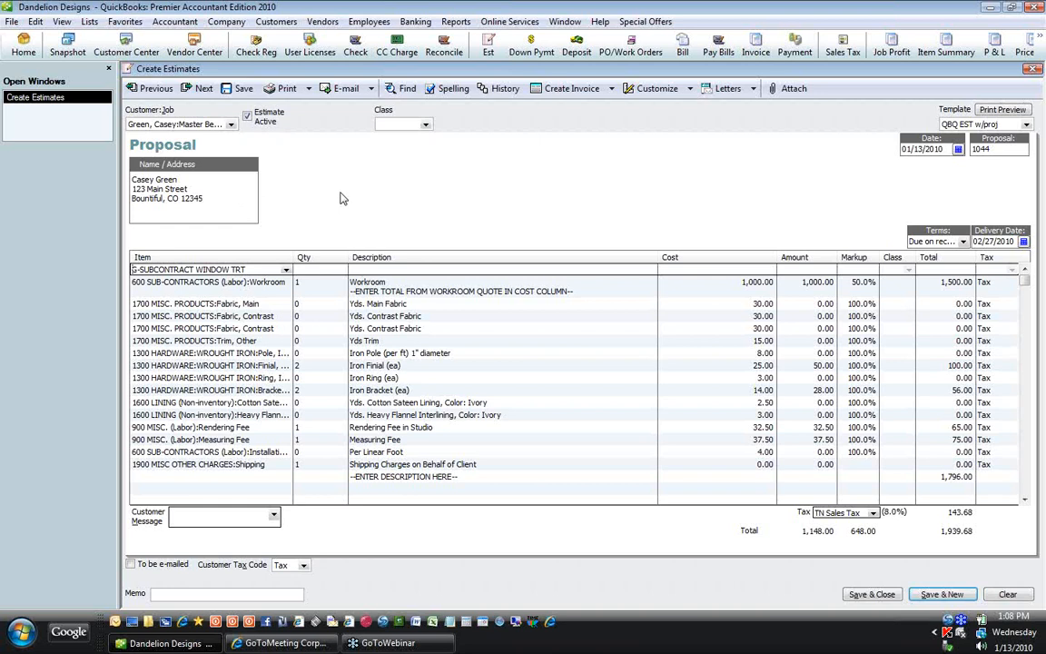
Step: Widen the Item column so names like Finial, Iron display in full
{"action": "key", "text": "Down"}
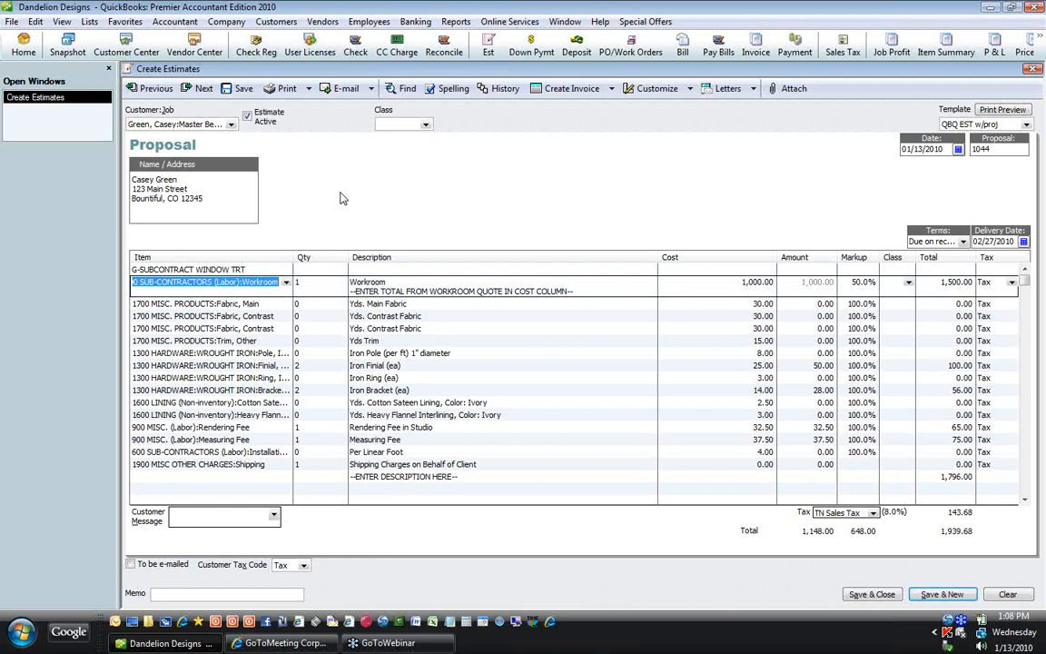
{"action": "left_click_drag", "start_coordinate": [293, 256], "coordinate": [325, 256]}
{"action": "left_click", "coordinate": [303, 282]}
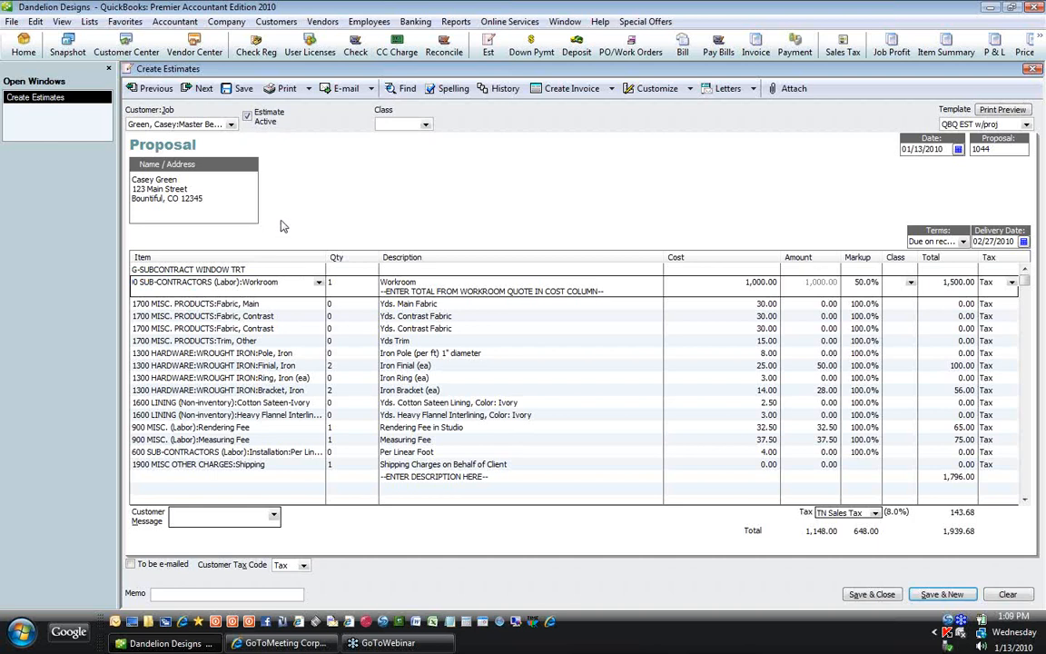
Step: Delete the second 1700 MISC. PRODUCTS:Fabric, Contrast line from the estimate
{"action": "key", "text": "Down"}
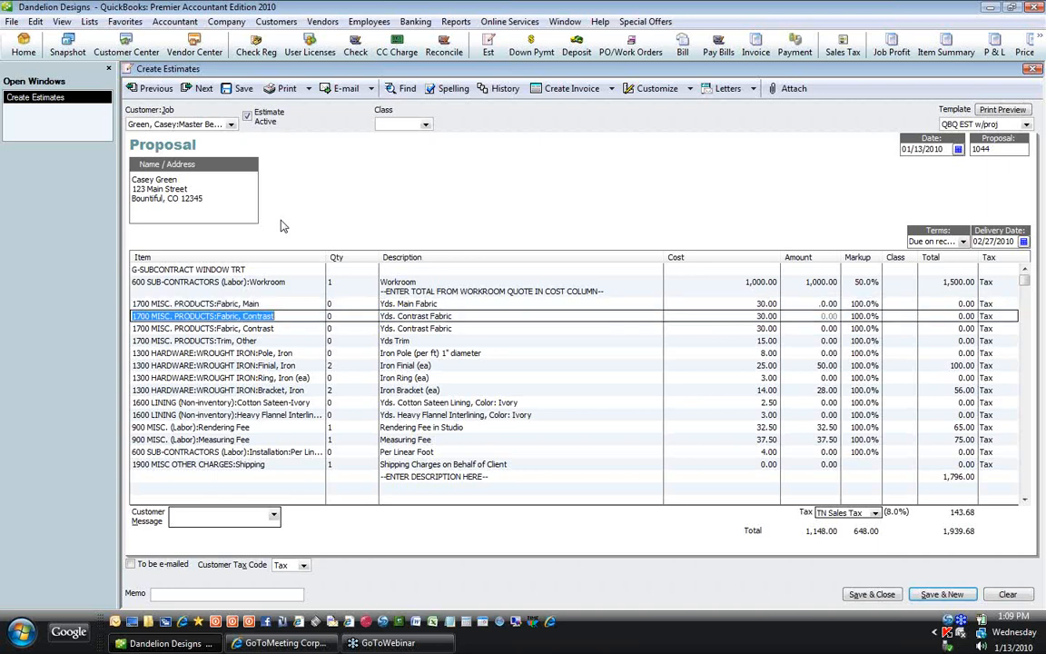
{"action": "key", "text": "Down"}
{"action": "key", "text": "Down"}
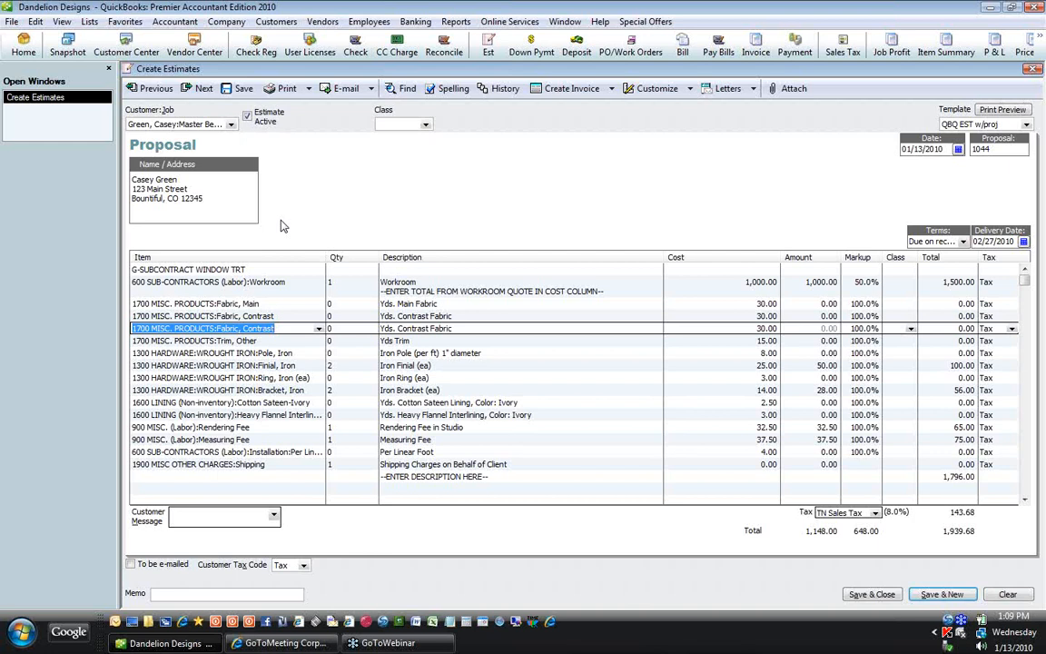
{"action": "key", "text": "ctrl+Delete"}
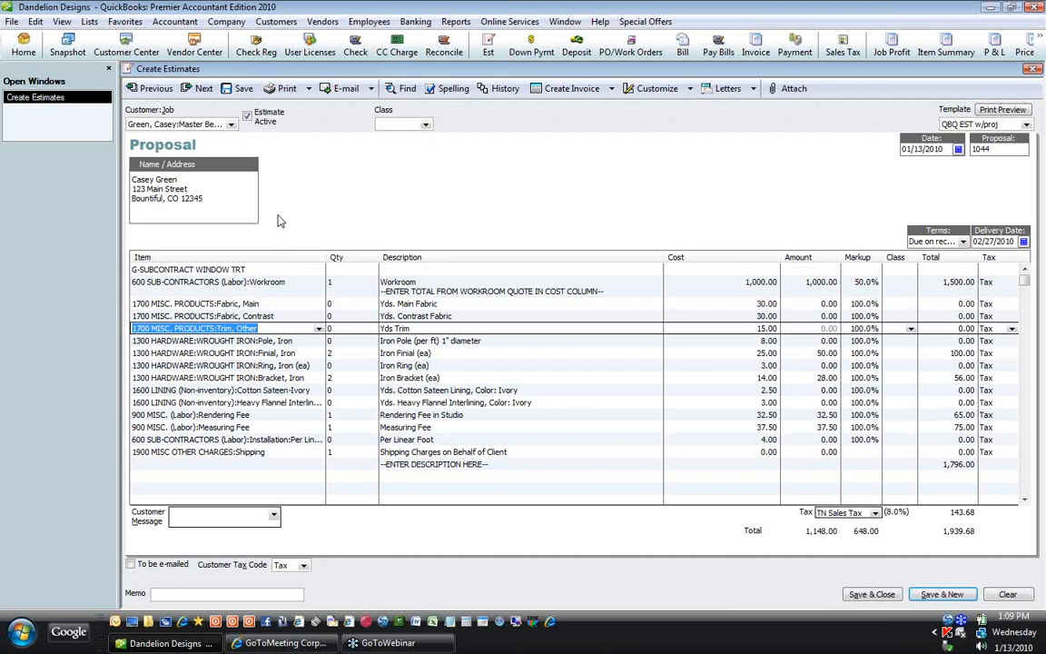
Step: Change the Trim, Other line to Trim, Tassel Fringe at 20.00 per yard
{"action": "left_click", "coordinate": [319, 330]}
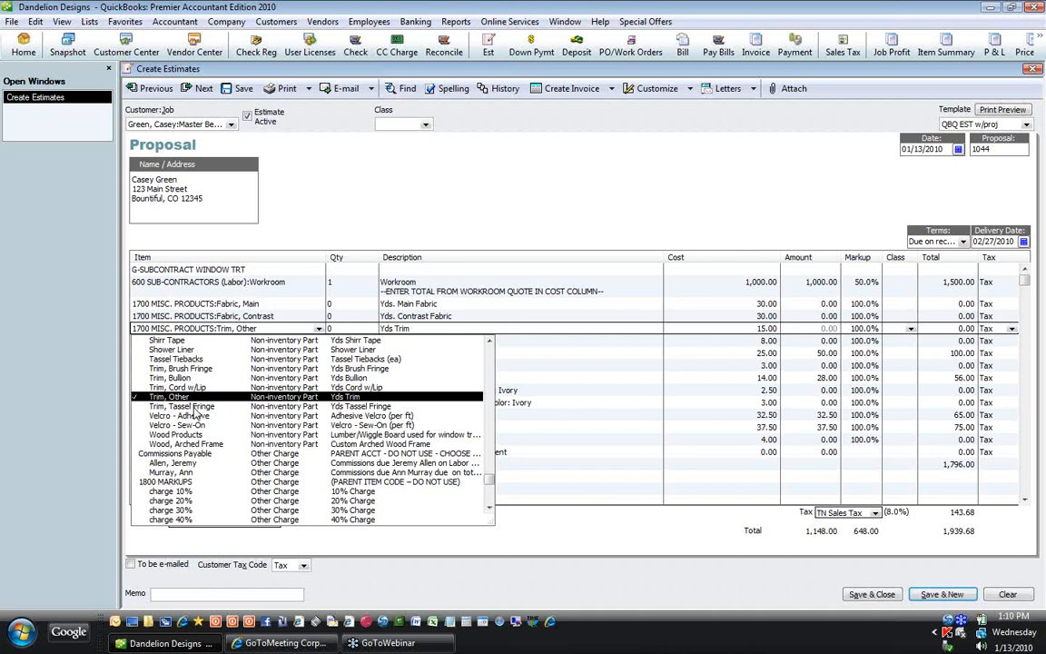
{"action": "left_click", "coordinate": [186, 406]}
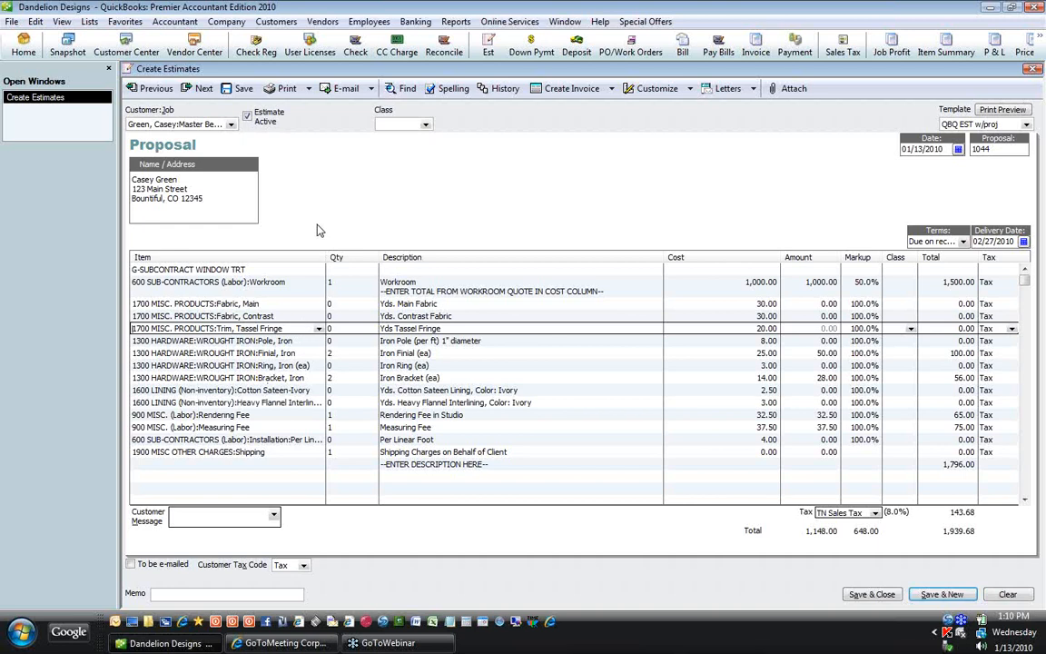
{"action": "key", "text": "Down"}
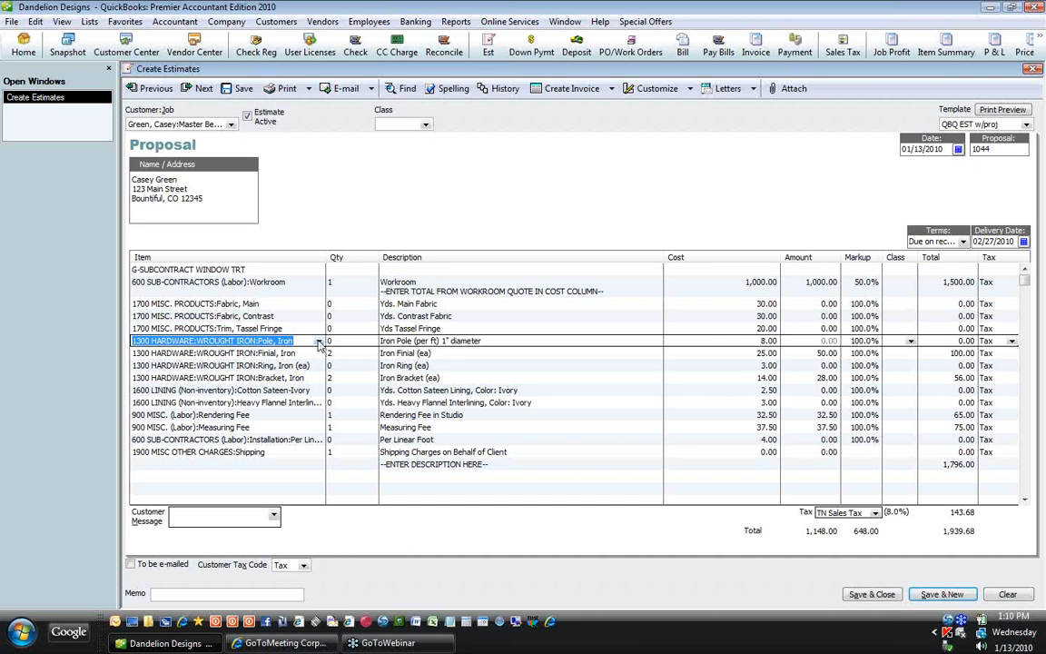
Step: Replace Pole, Iron with the Kirsch Traverse Rod Superfine drop-in 66-120 at 35.00
{"action": "left_click", "coordinate": [319, 342]}
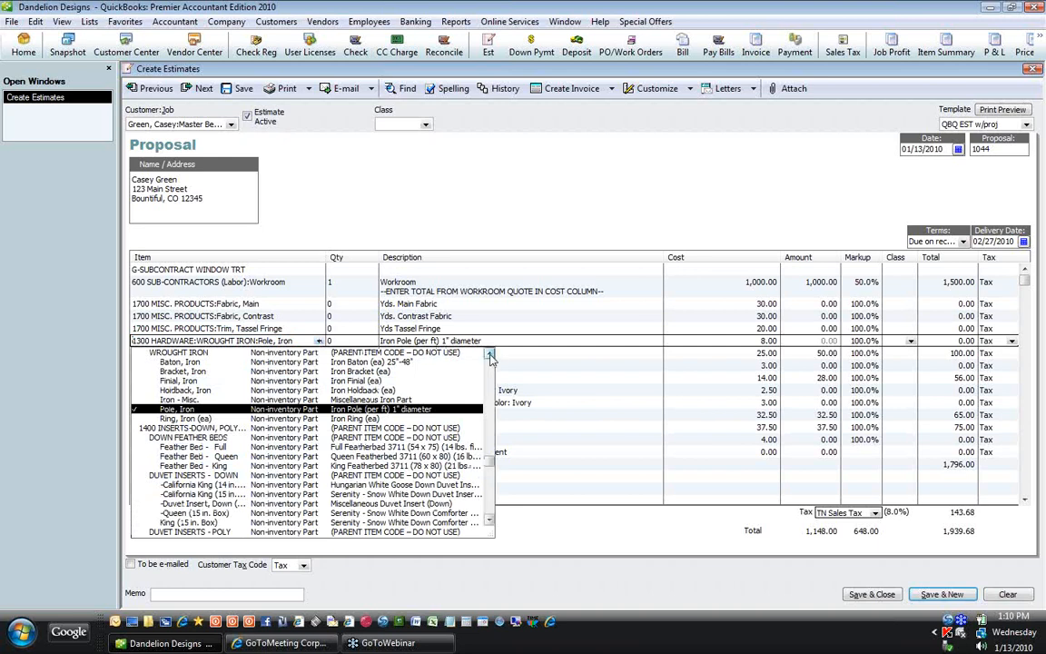
{"action": "left_click", "coordinate": [490, 355]}
{"action": "left_click", "coordinate": [490, 355]}
{"action": "left_click", "coordinate": [491, 355]}
{"action": "left_click", "coordinate": [490, 355]}
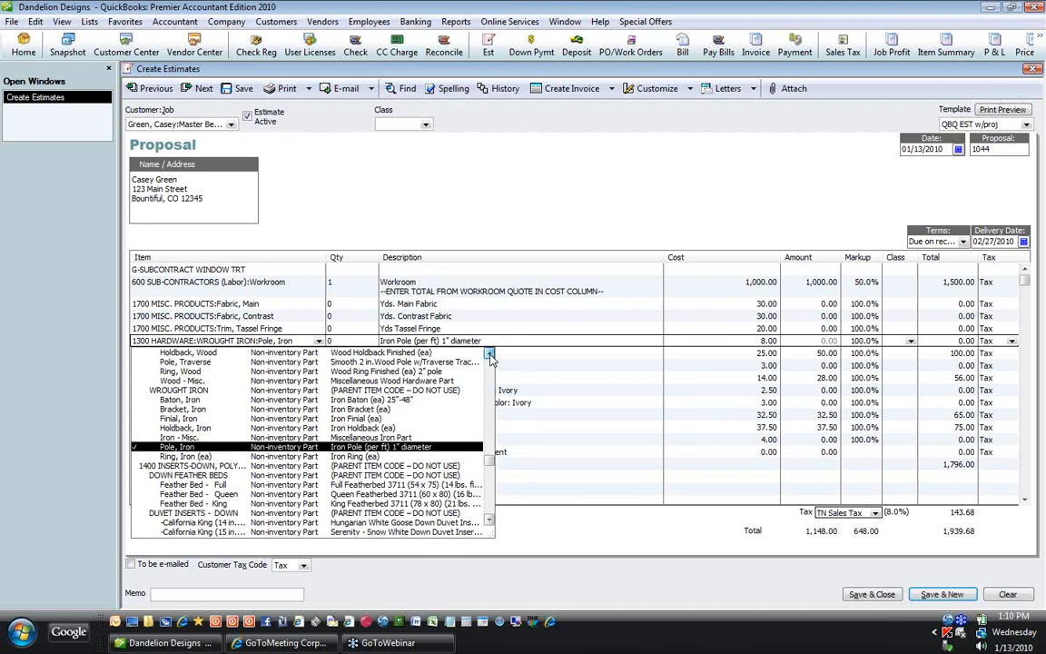
{"action": "left_click", "coordinate": [491, 355]}
{"action": "left_click", "coordinate": [490, 355]}
{"action": "left_click", "coordinate": [491, 355]}
{"action": "left_click", "coordinate": [491, 355]}
{"action": "left_click", "coordinate": [490, 355]}
{"action": "left_click", "coordinate": [490, 355]}
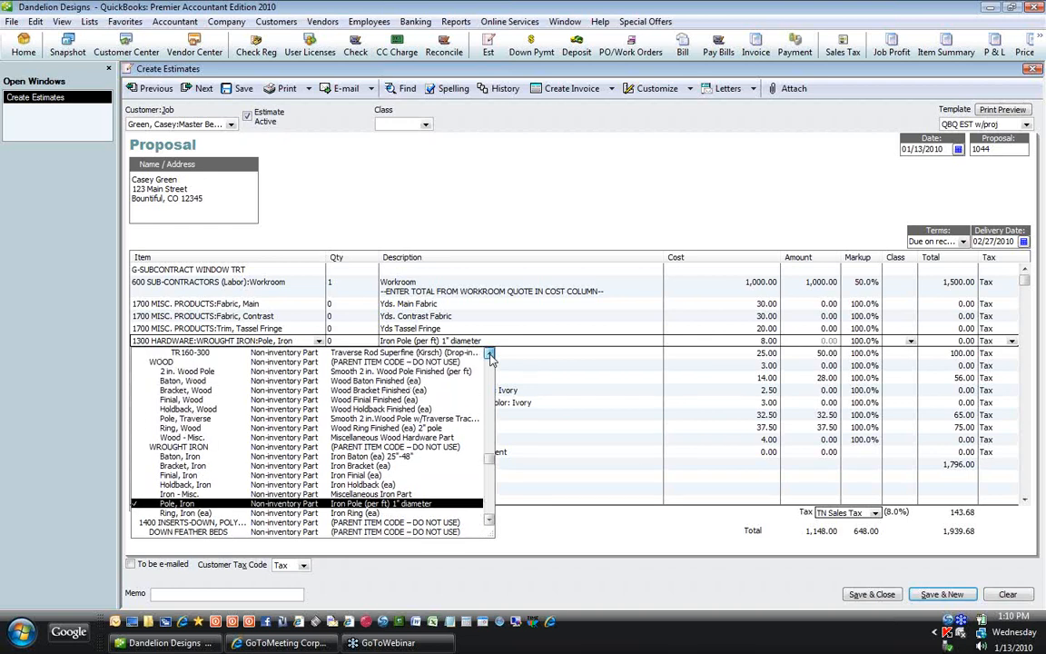
{"action": "left_click", "coordinate": [490, 355]}
{"action": "left_click", "coordinate": [491, 356]}
{"action": "left_click", "coordinate": [491, 355]}
{"action": "left_click", "coordinate": [490, 355]}
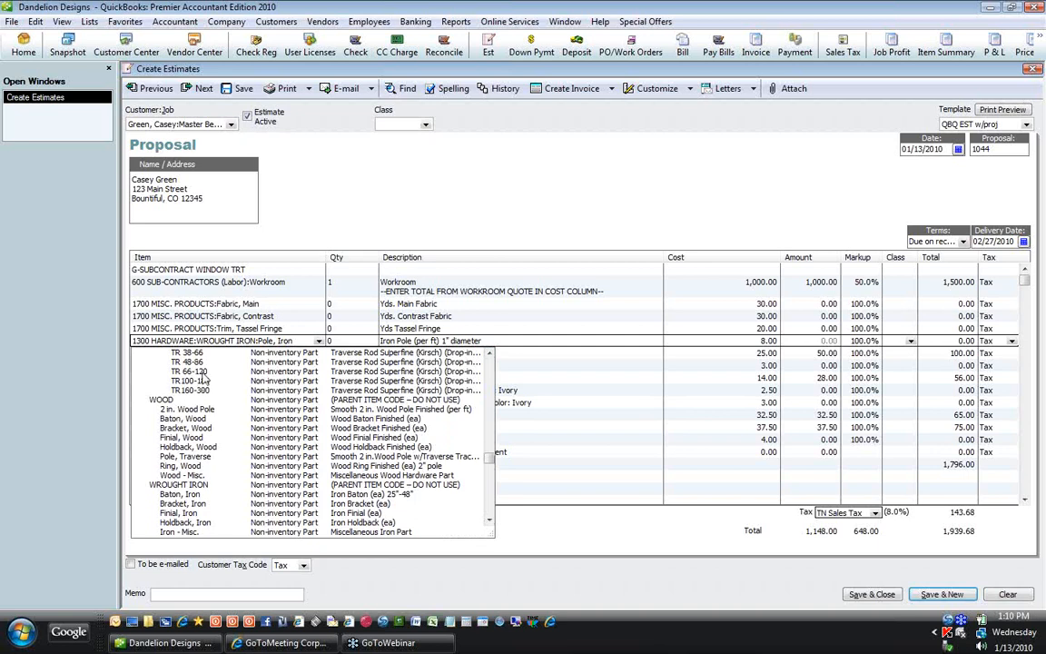
{"action": "left_click", "coordinate": [202, 372]}
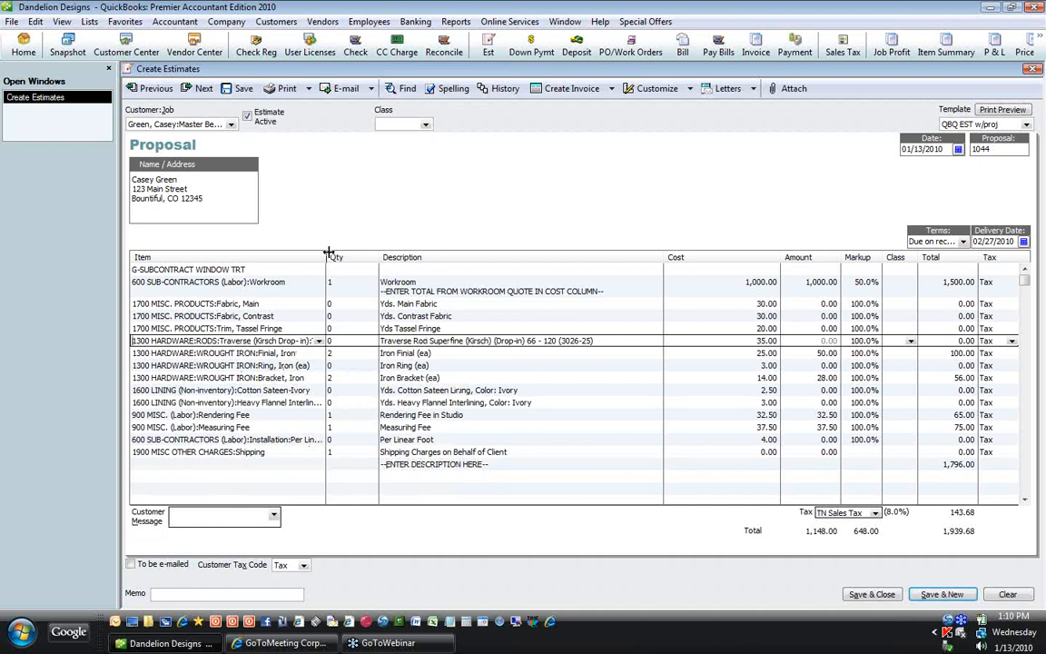
Step: Widen the Item column and delete the Finial, Ring and Bracket iron lines, totaling 1,771.20
{"action": "left_click_drag", "start_coordinate": [327, 250], "coordinate": [369, 249]}
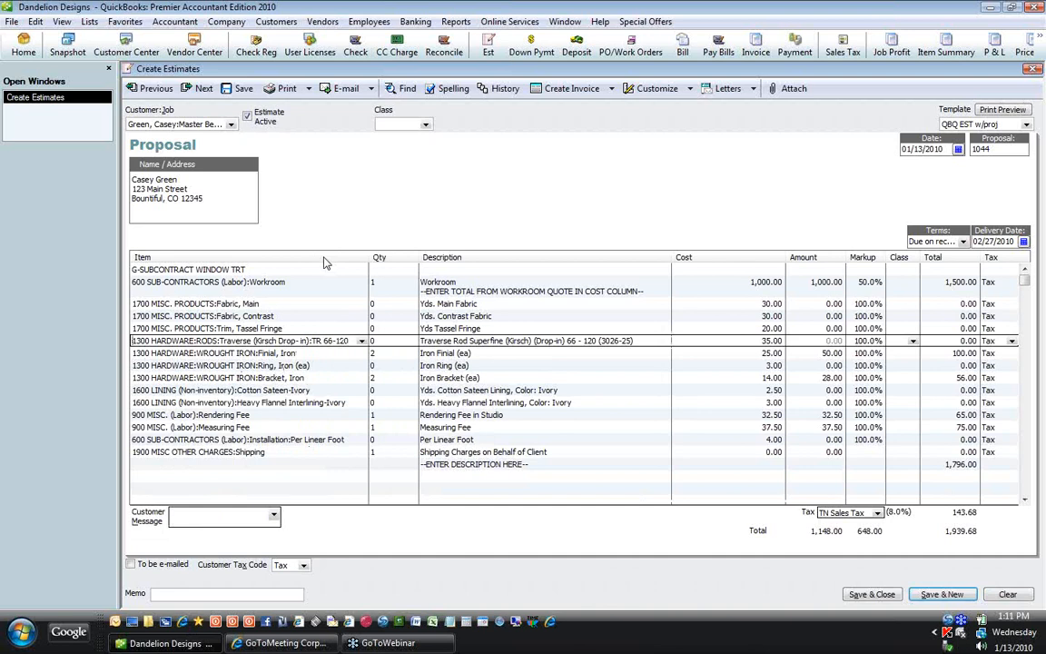
{"action": "key", "text": "Down"}
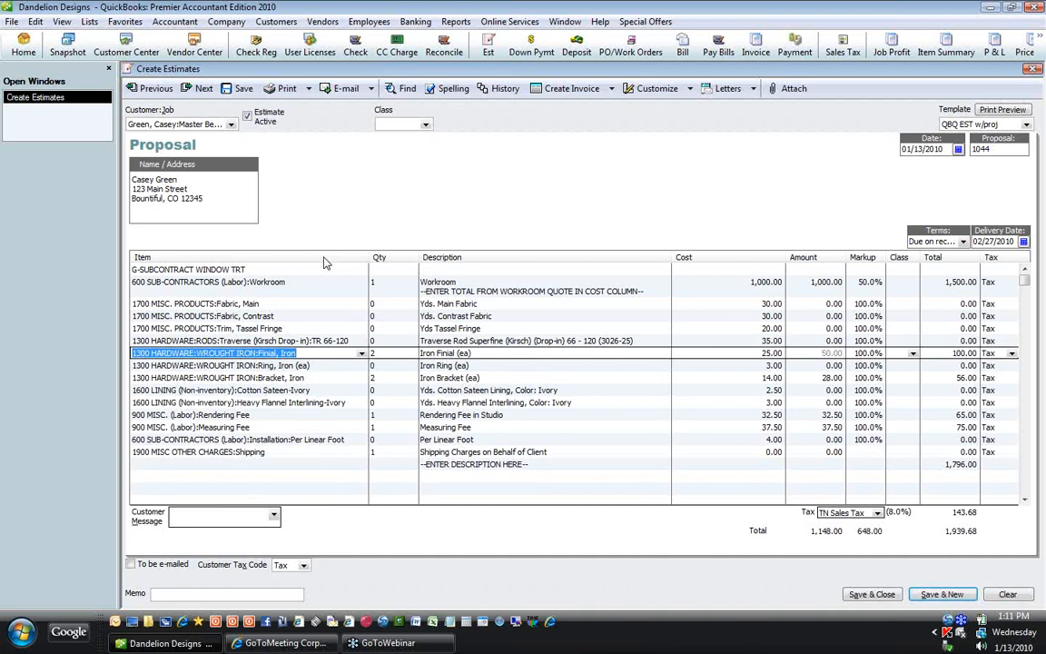
{"action": "key", "text": "BackSpace"}
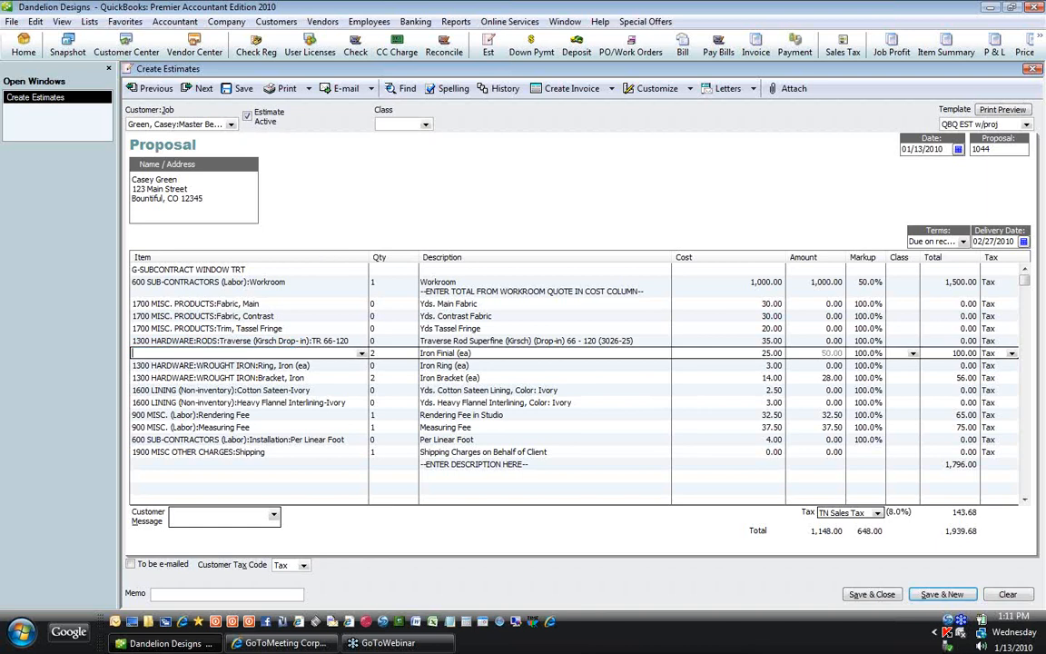
{"action": "key", "text": "ctrl+Delete"}
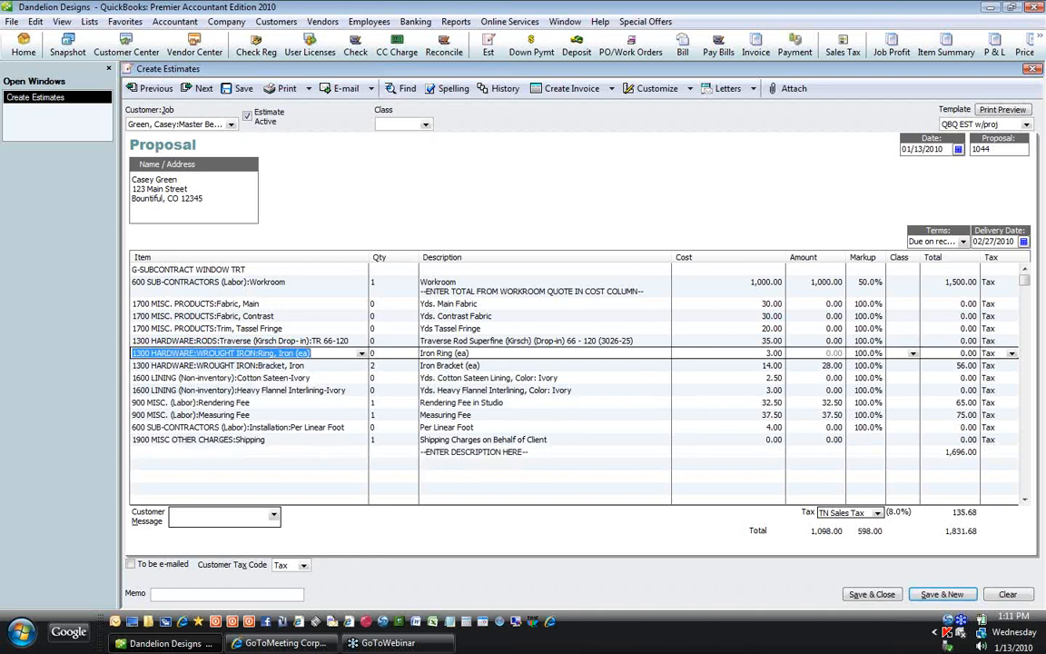
{"action": "key", "text": "ctrl+Delete"}
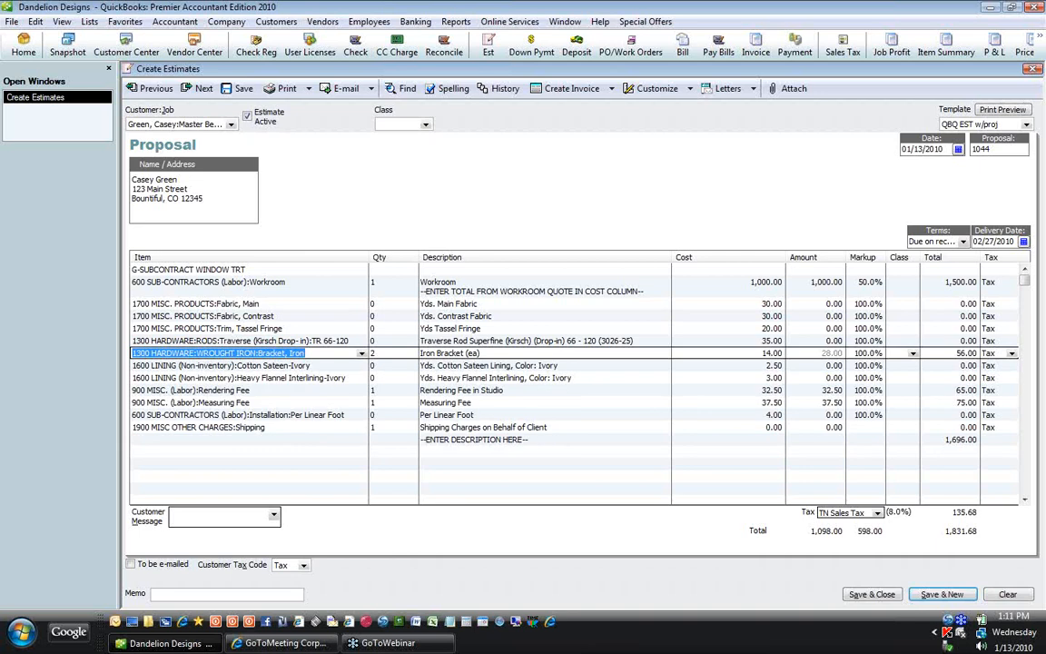
{"action": "key", "text": "ctrl+Delete"}
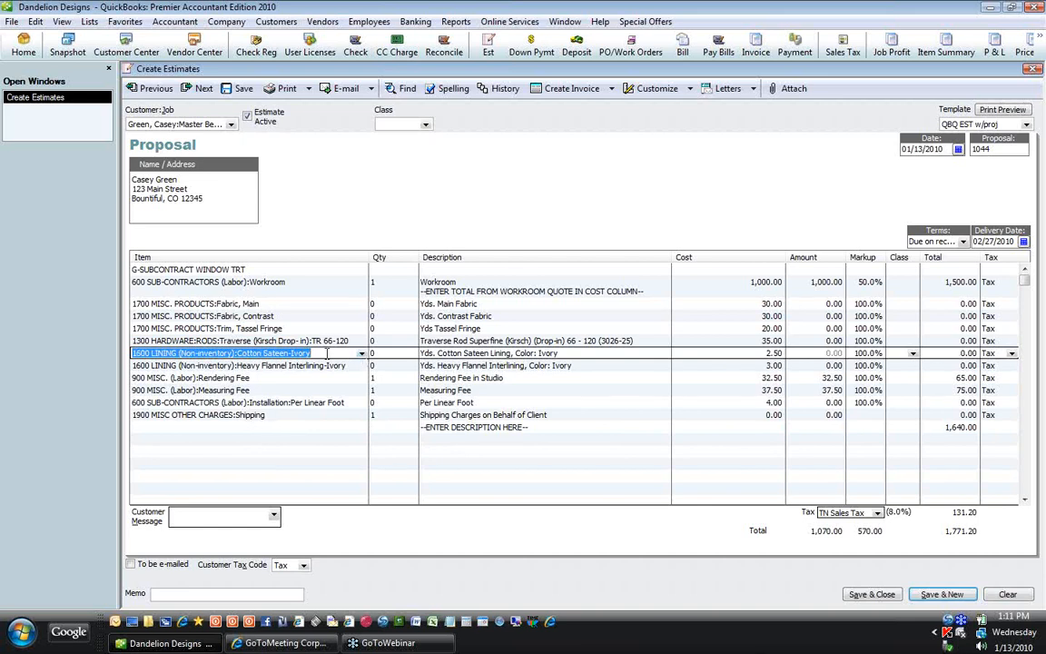
Step: Change the lining item to Cotton Sateen-White and the interlining to Interlining-Bleached White at 3.25
{"action": "left_click", "coordinate": [362, 353]}
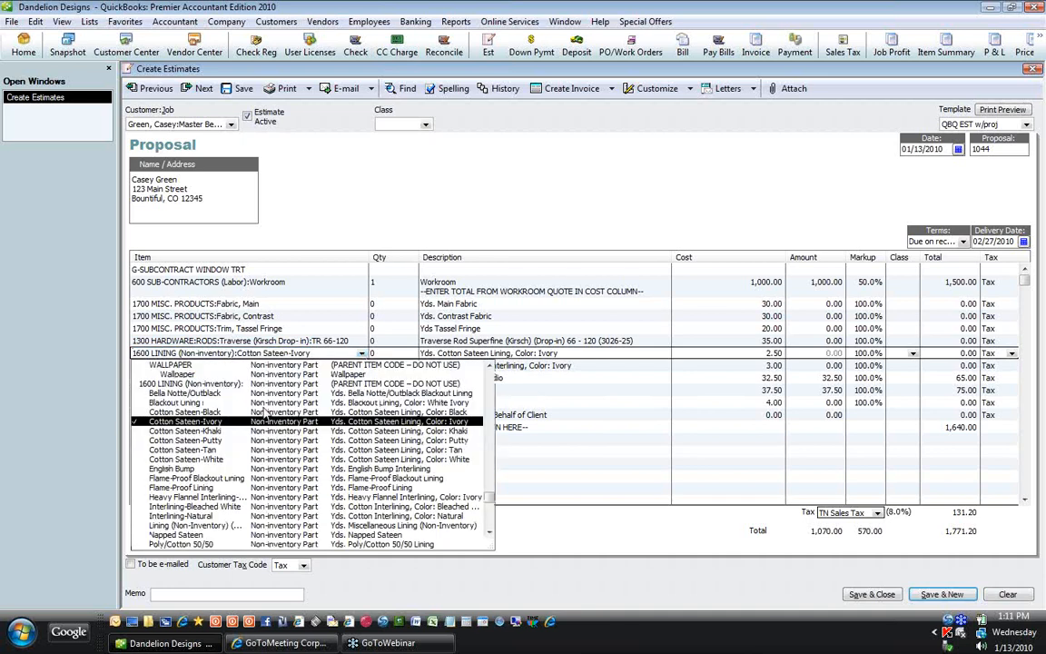
{"action": "left_click", "coordinate": [218, 460]}
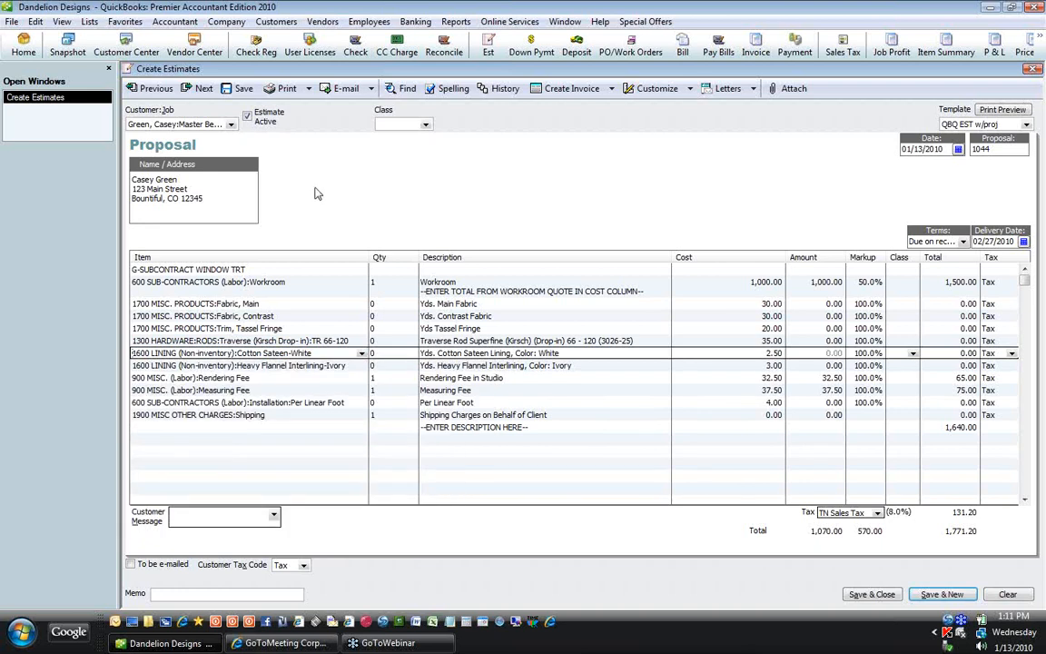
{"action": "key", "text": "Down"}
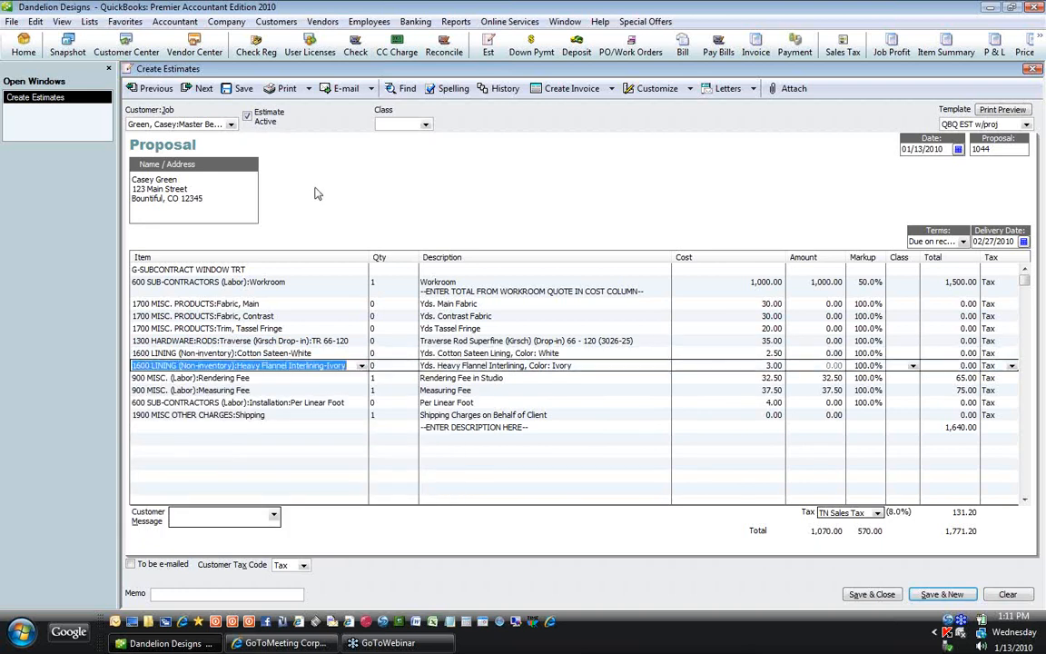
{"action": "left_click", "coordinate": [361, 366]}
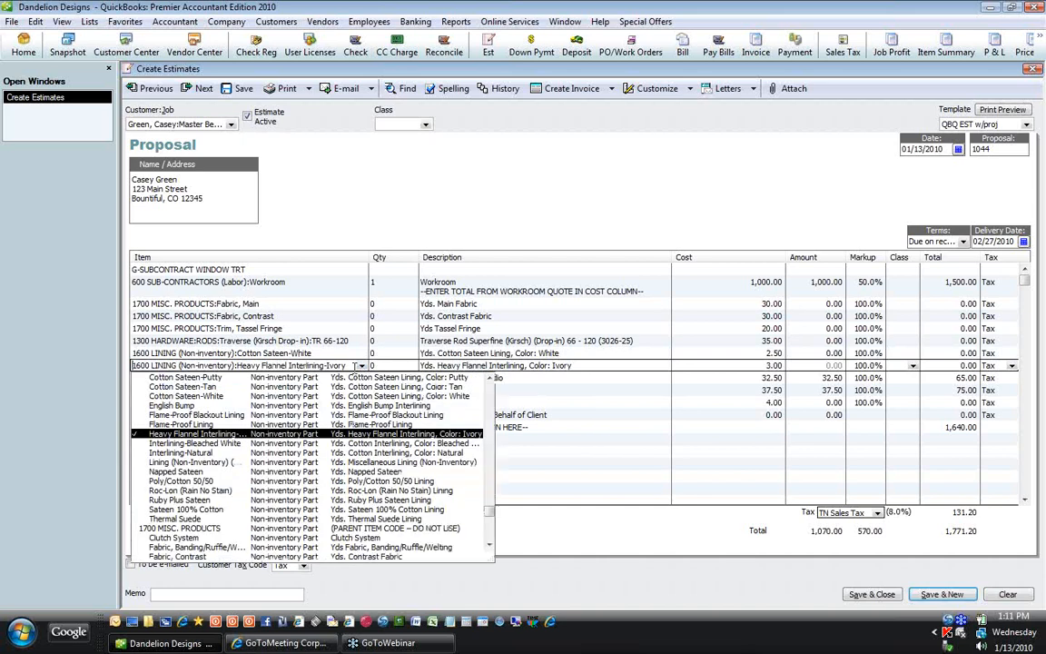
{"action": "left_click", "coordinate": [224, 444]}
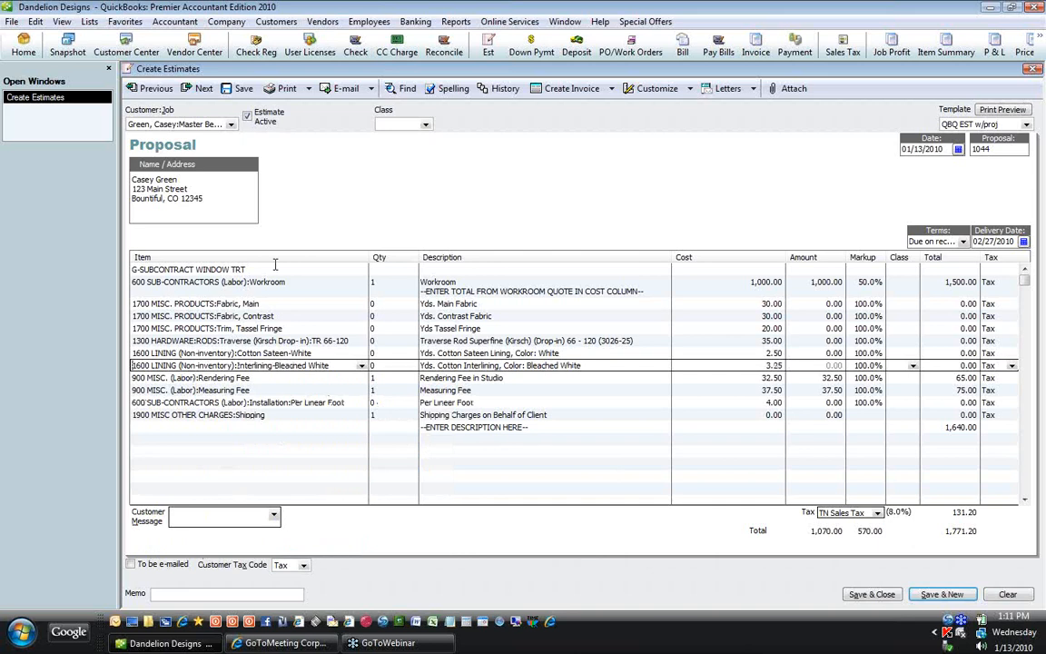
{"action": "key", "text": "Down"}
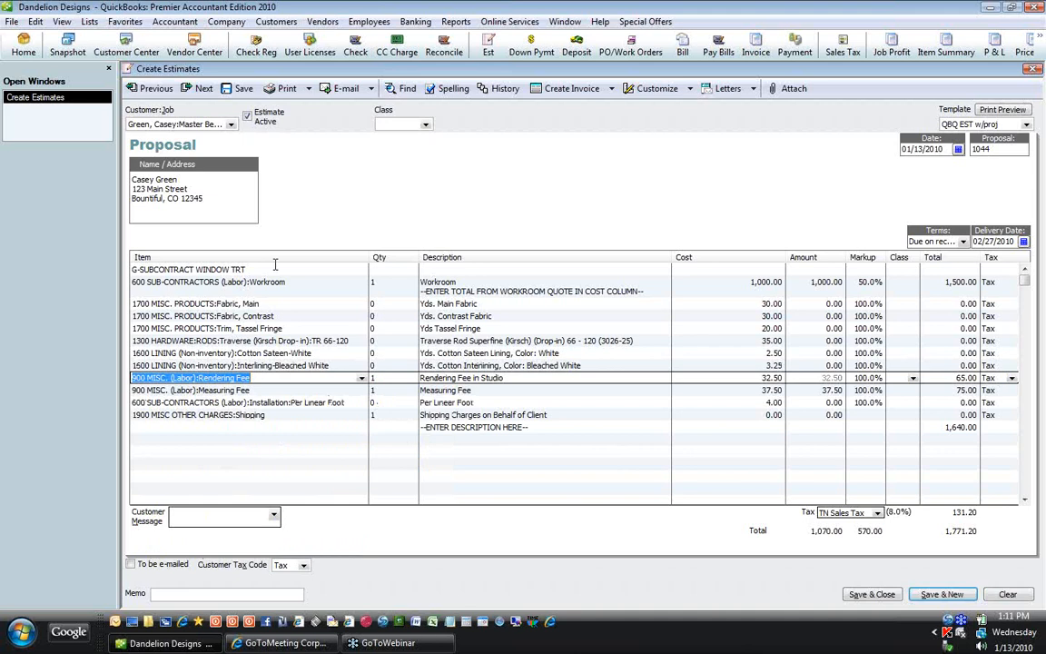
{"action": "key", "text": "Down"}
{"action": "key", "text": "Down"}
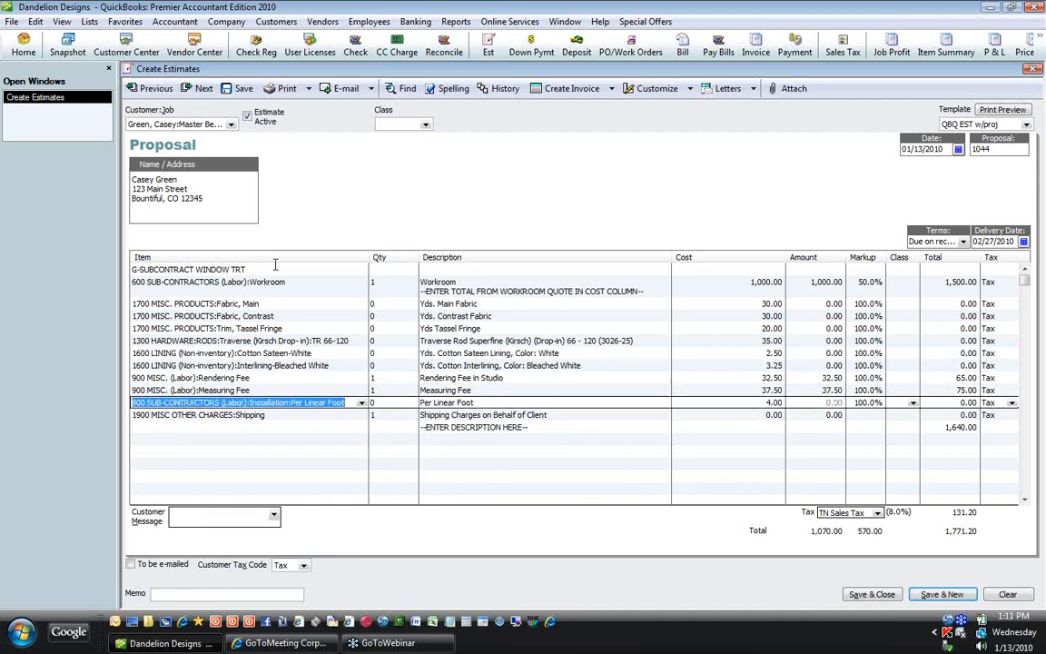
{"action": "left_click", "coordinate": [362, 403]}
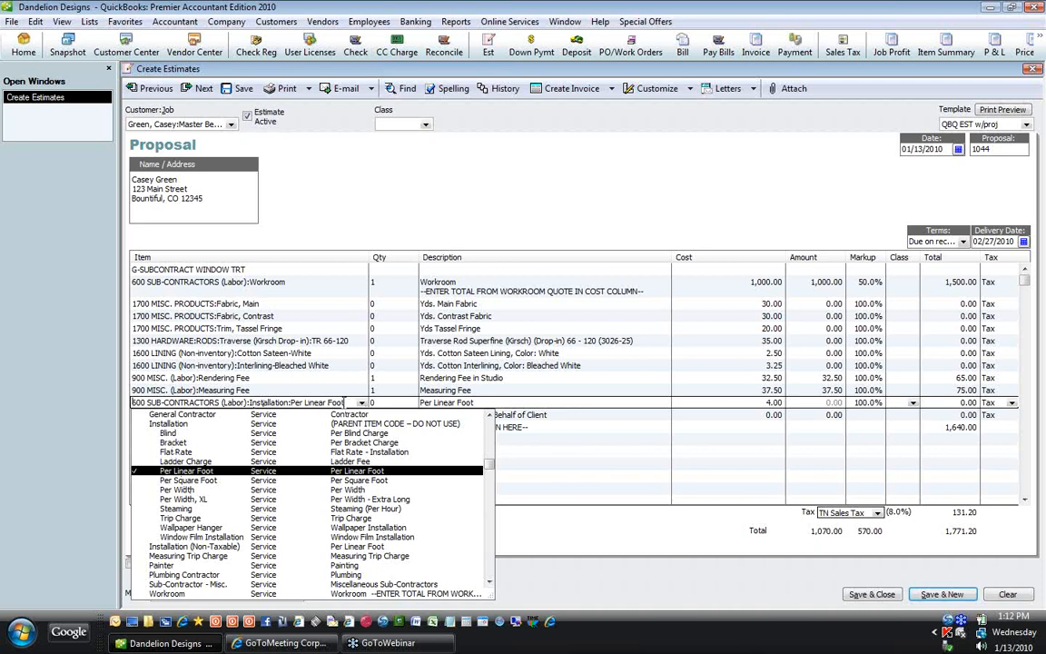
{"action": "left_click", "coordinate": [265, 471]}
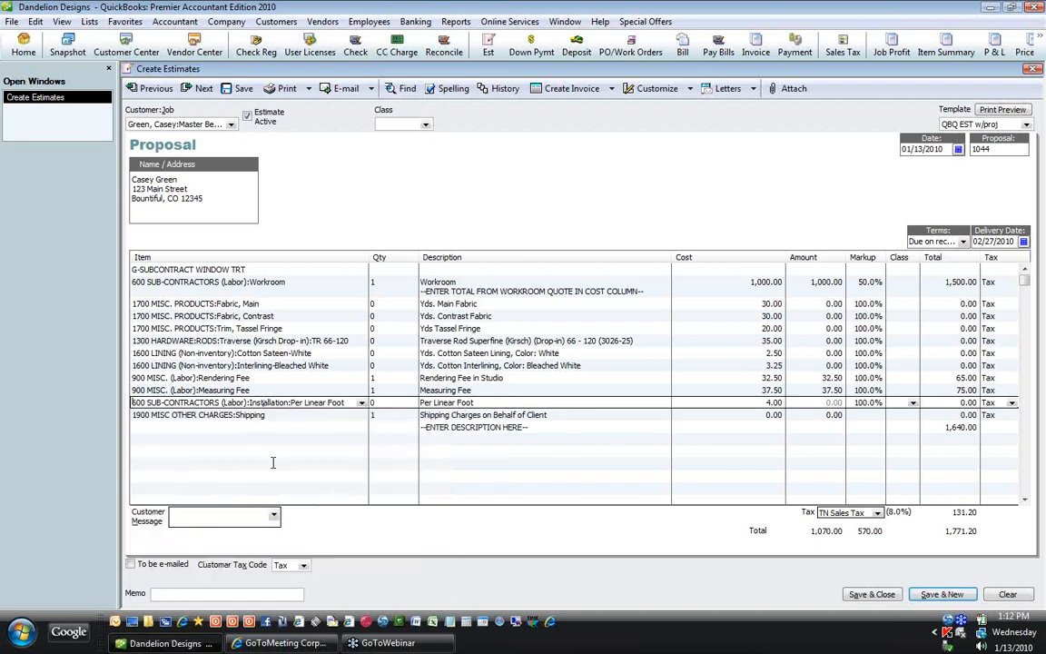
{"action": "key", "text": "Down"}
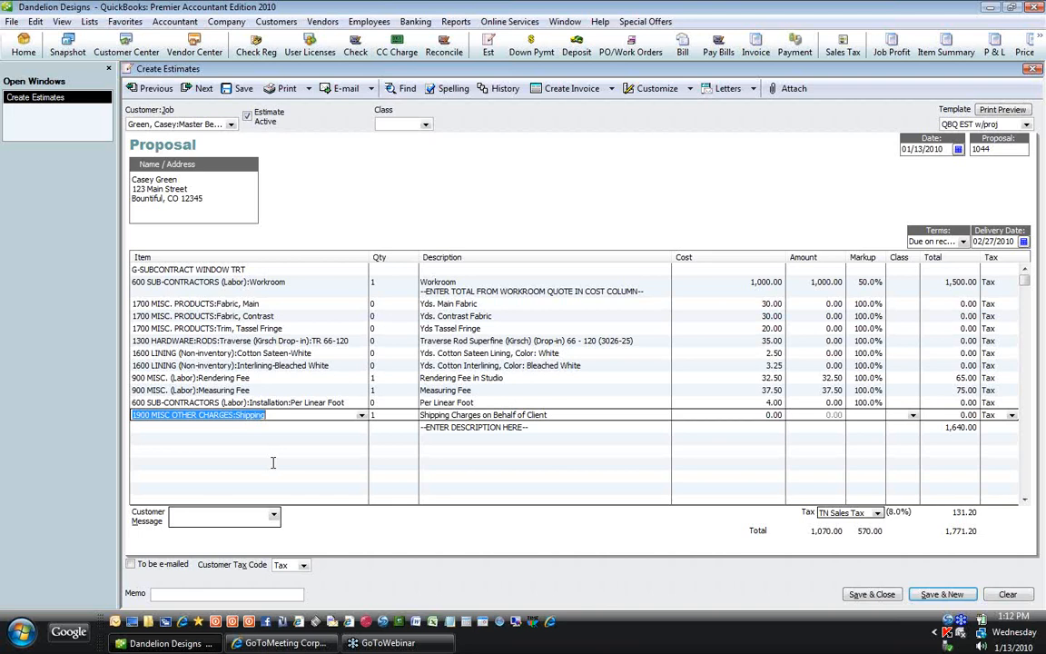
Step: Insert a line above Shipping and set it to item 600, Installation:Ladder Charge (Ladder Fee, 20.00)
{"action": "key", "text": "ctrl+Insert"}
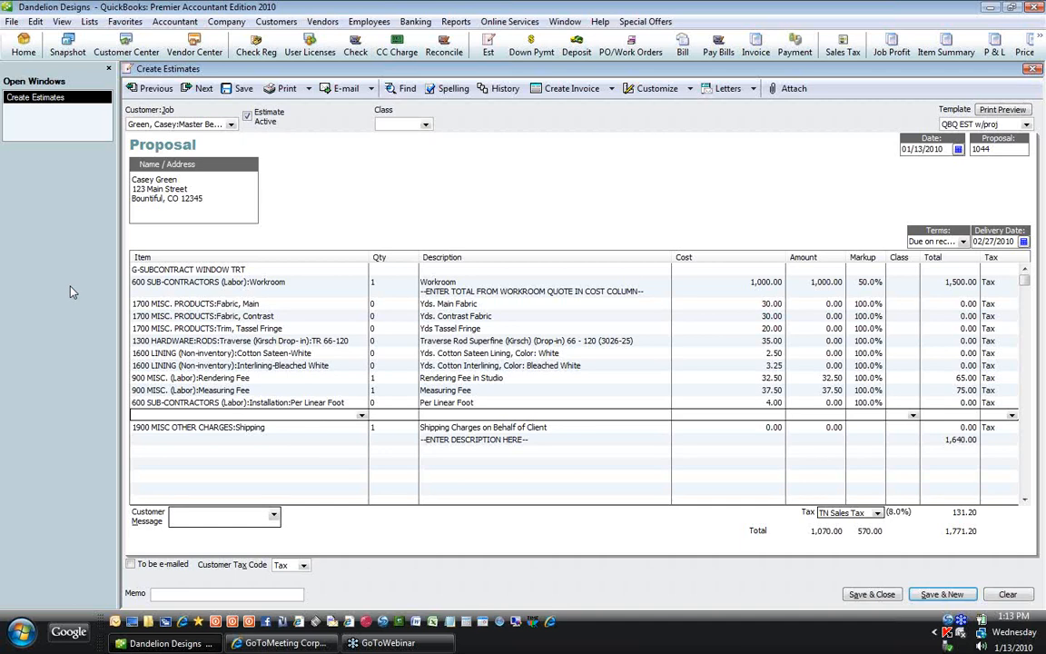
{"action": "type", "text": "600 SUB-CONTRACTORS (Labor"}
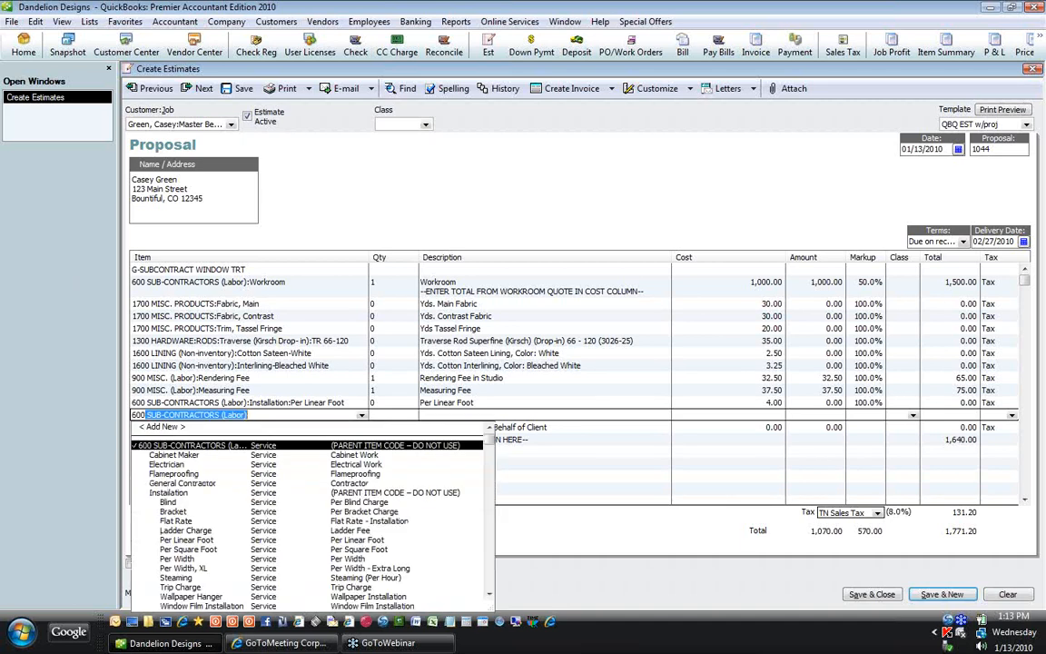
{"action": "left_click", "coordinate": [488, 596]}
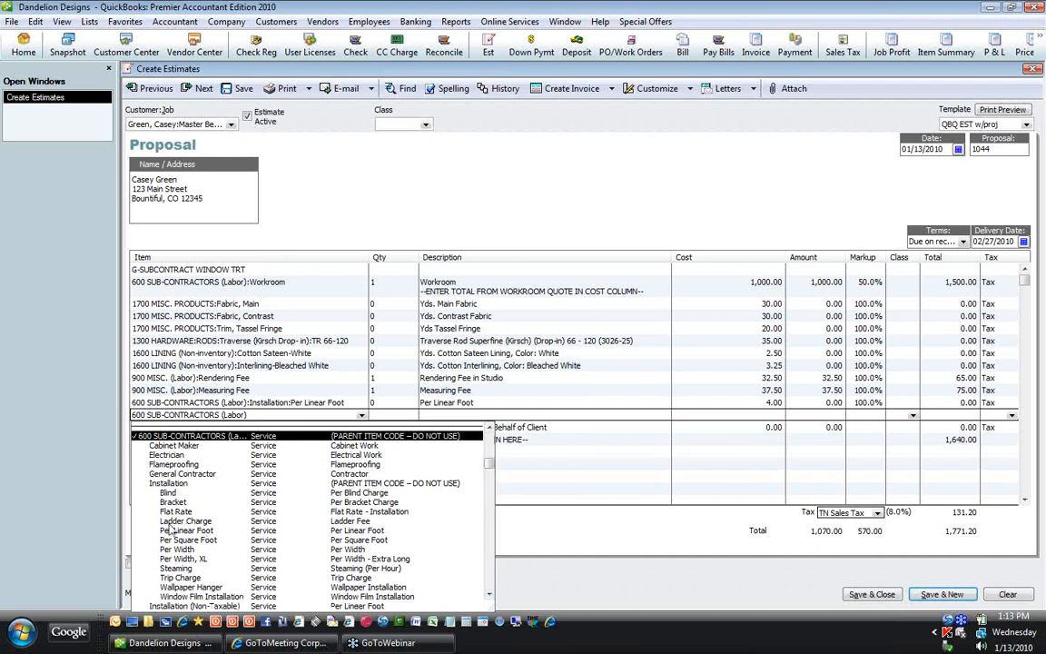
{"action": "left_click", "coordinate": [169, 523]}
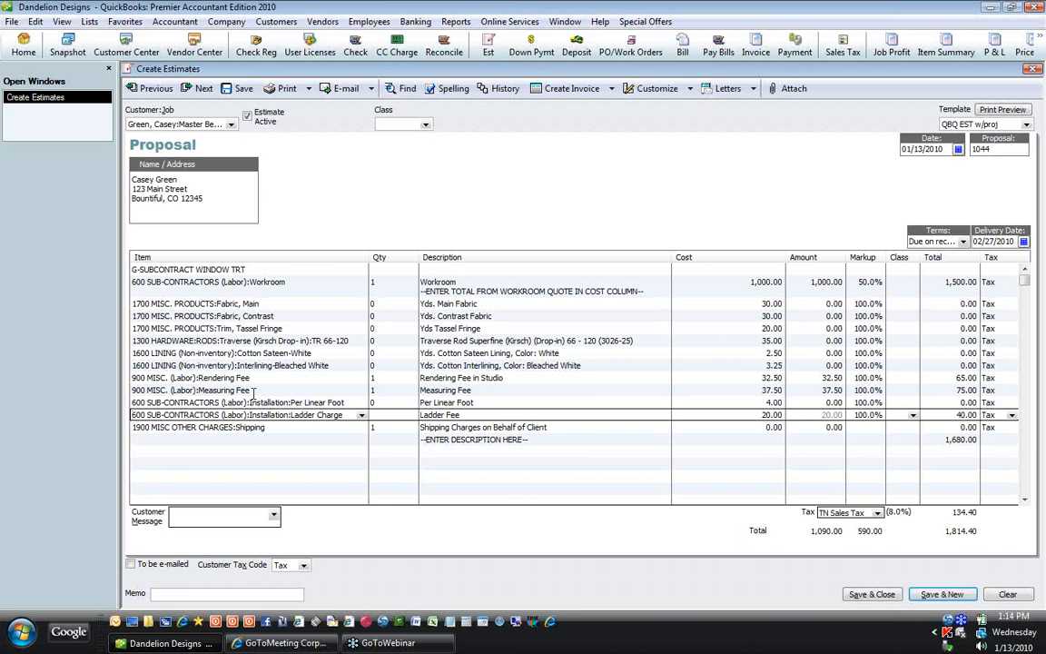
{"action": "left_click", "coordinate": [477, 284]}
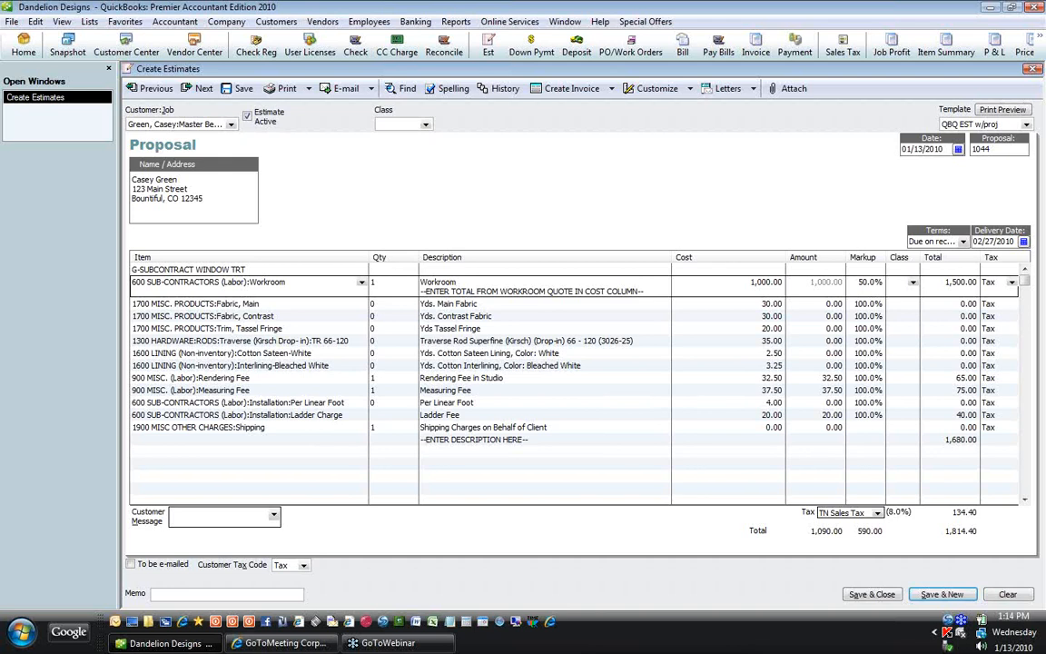
Step: Describe the Workroom line: 100 FW x 97 FL Pinch Pleat Drapery, banding, tassel fringe, Lined & Interlined
{"action": "type", "text": "100 FW x 97 FL Pinch Pleat Draper"}
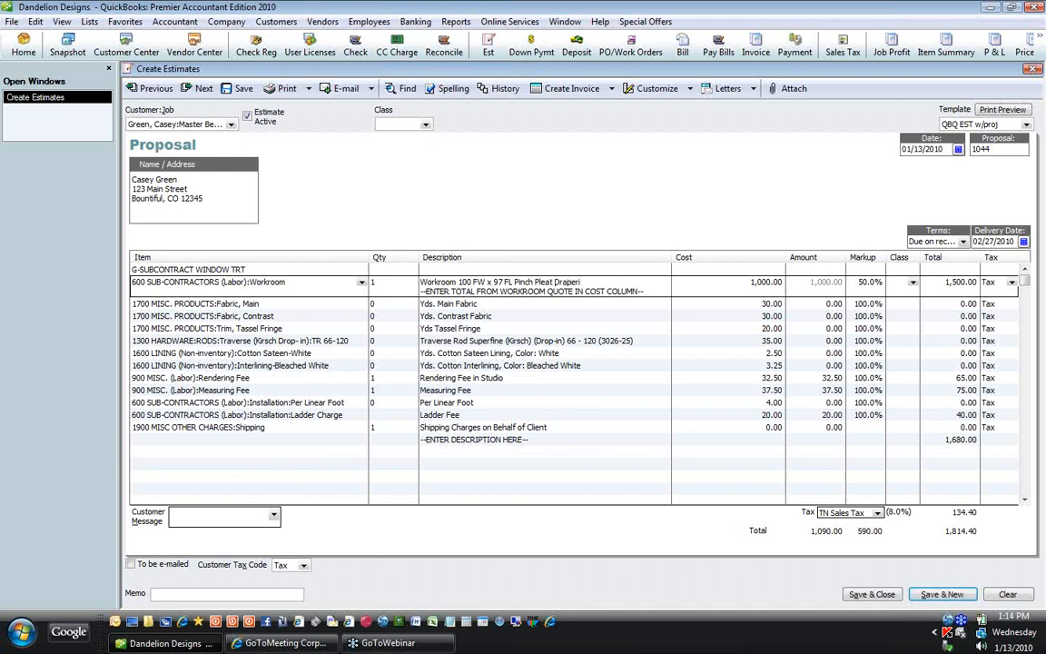
{"action": "type", "text": "y"}
{"action": "key", "text": "Return"}
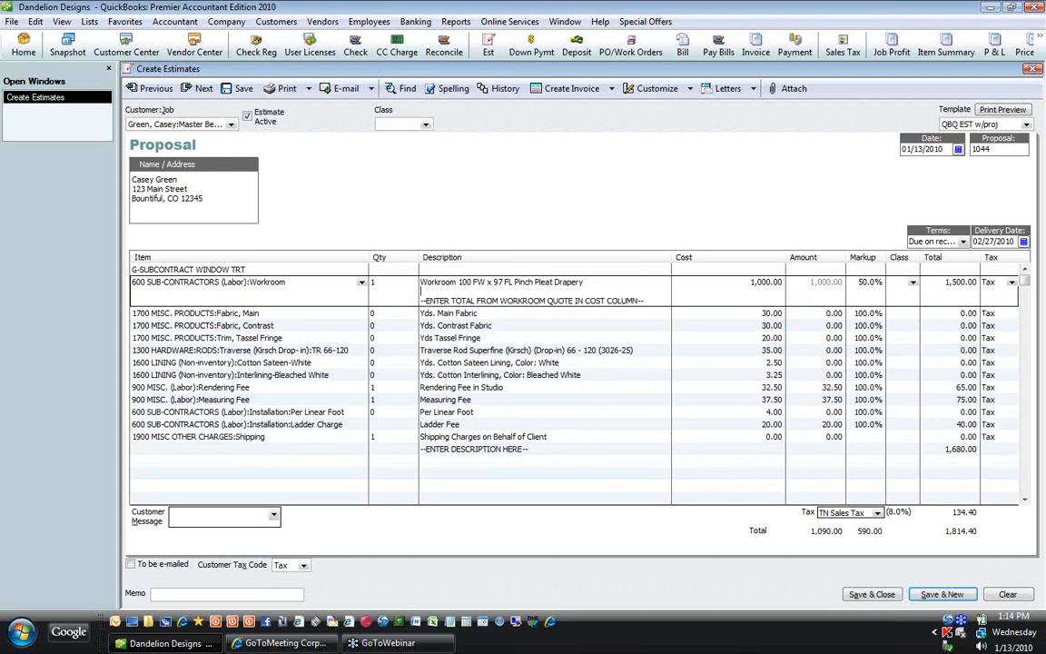
{"action": "type", "text": "1.5F"}
{"action": "type", "text": " banding s"}
{"action": "type", "text": "et in "}
{"action": "type", "text": ".5"}
{"action": "type", "text": "\" on lead e"}
{"action": "type", "text": "dge"}
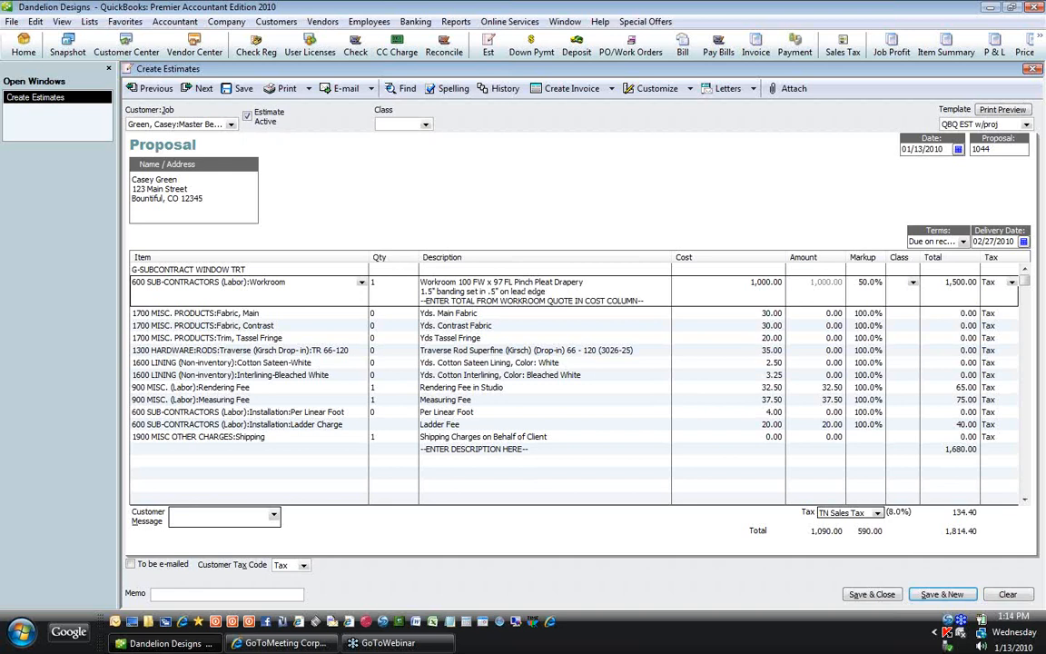
{"action": "key", "text": "Return"}
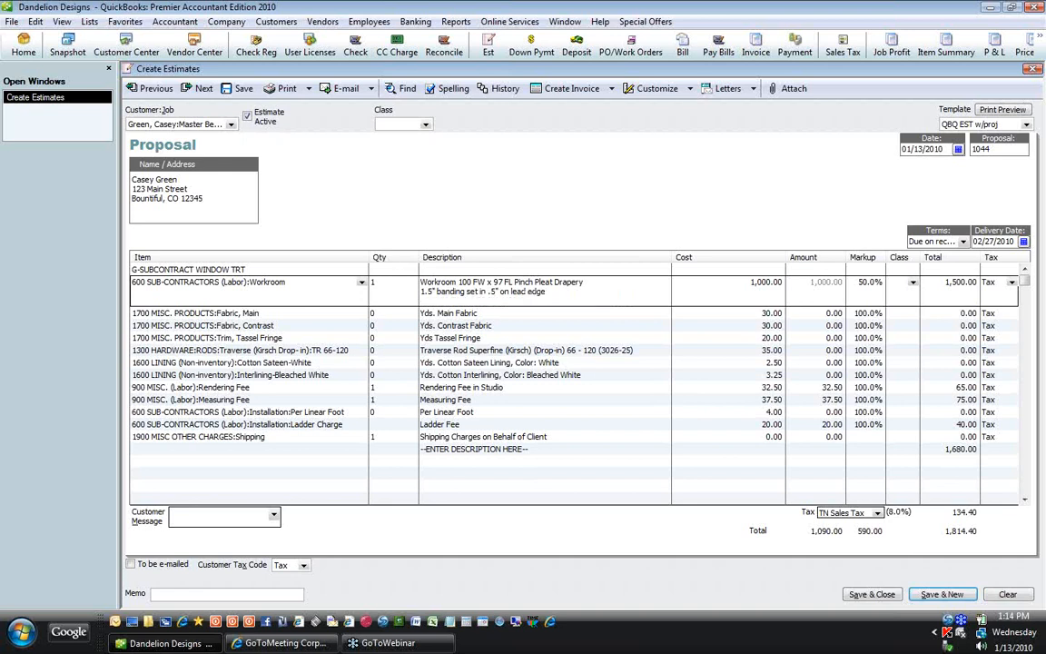
{"action": "type", "text": "tassel frin"}
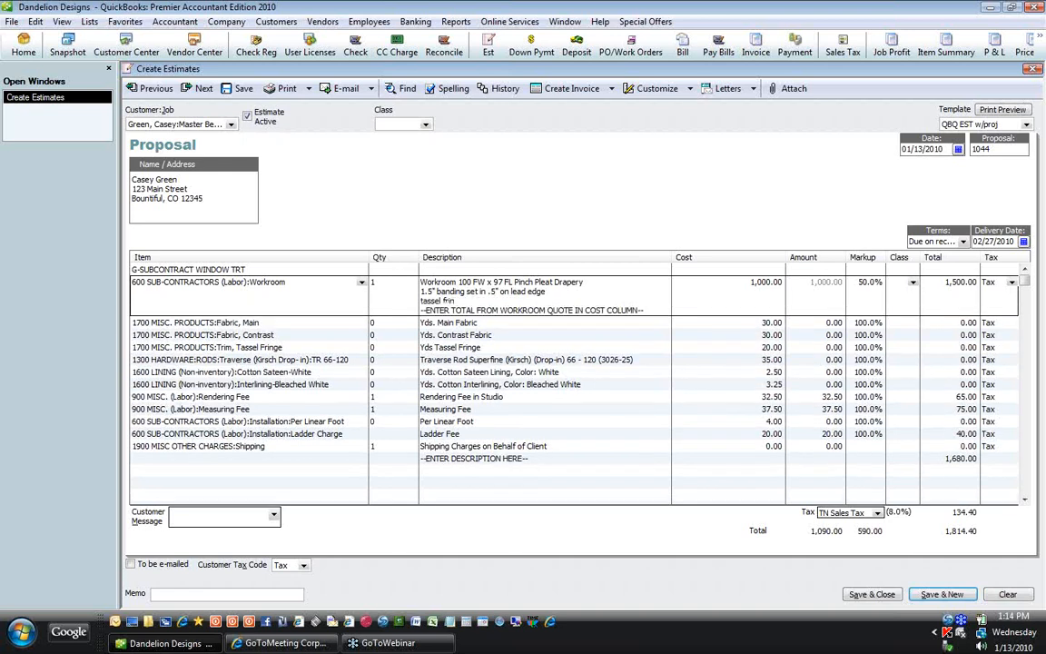
{"action": "type", "text": "ge aj"}
{"action": "type", "text": "ong banding on lead edge."}
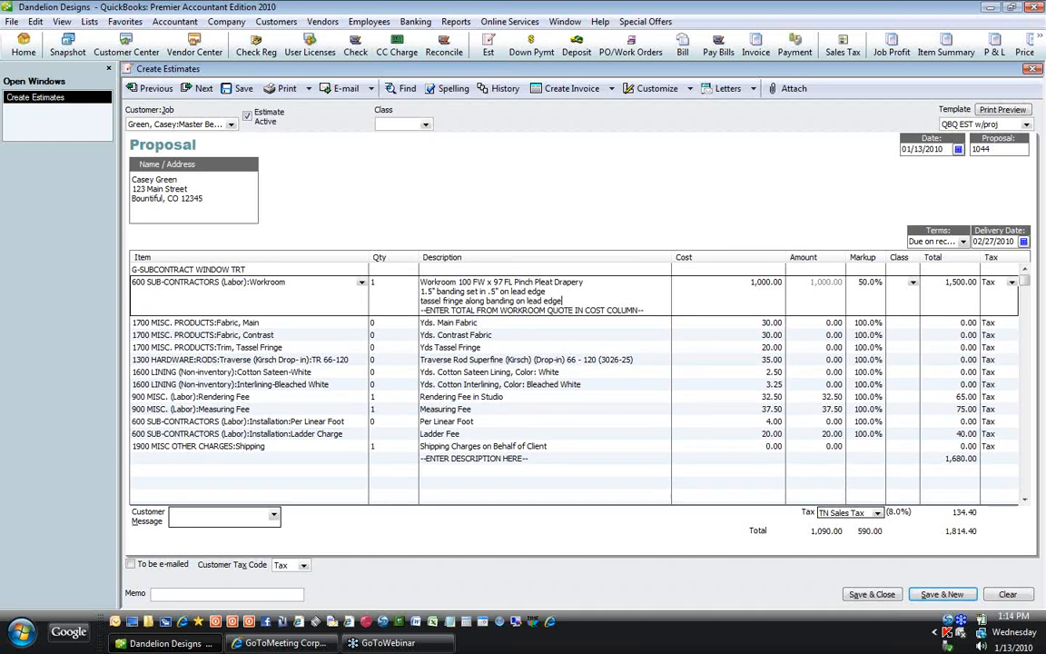
{"action": "key", "text": "Return"}
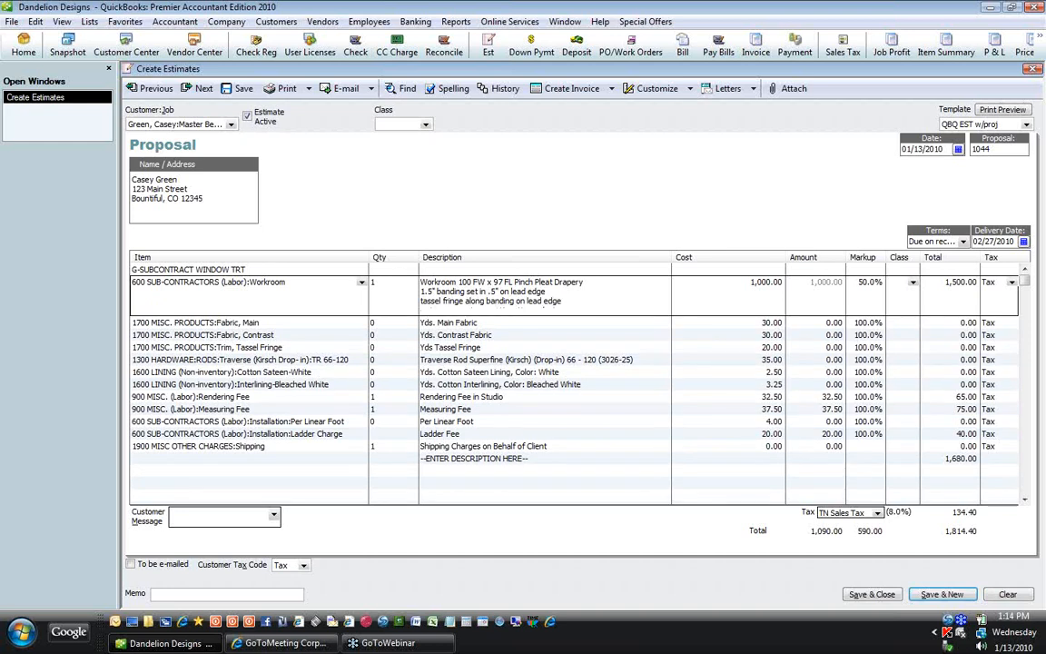
{"action": "key", "text": "Return"}
{"action": "type", "text": "Lined & Interlined"}
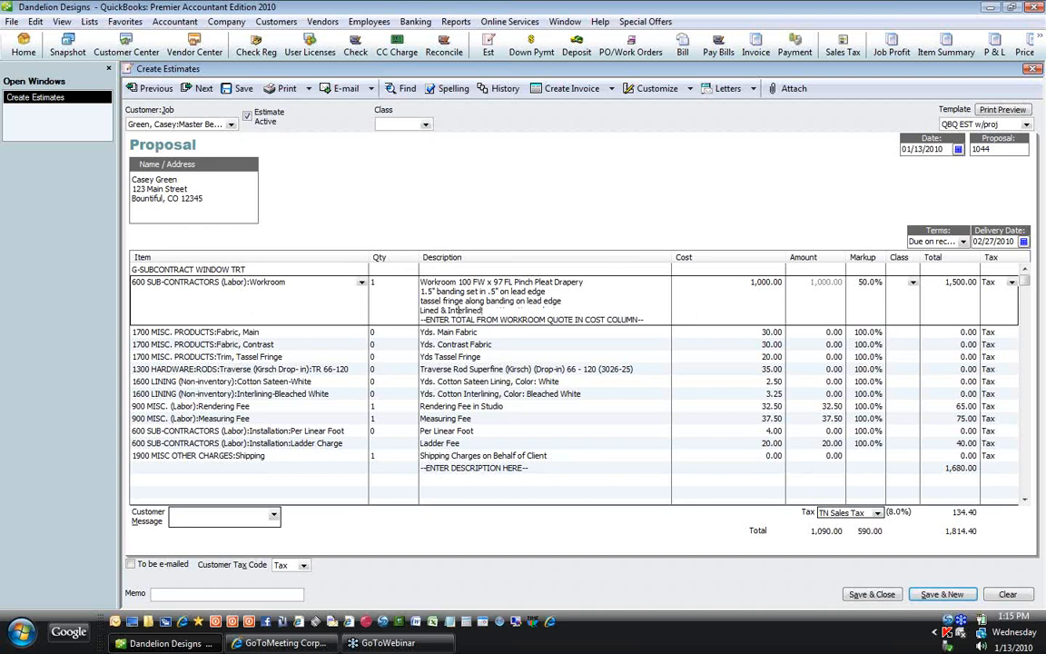
{"action": "key", "text": "Return"}
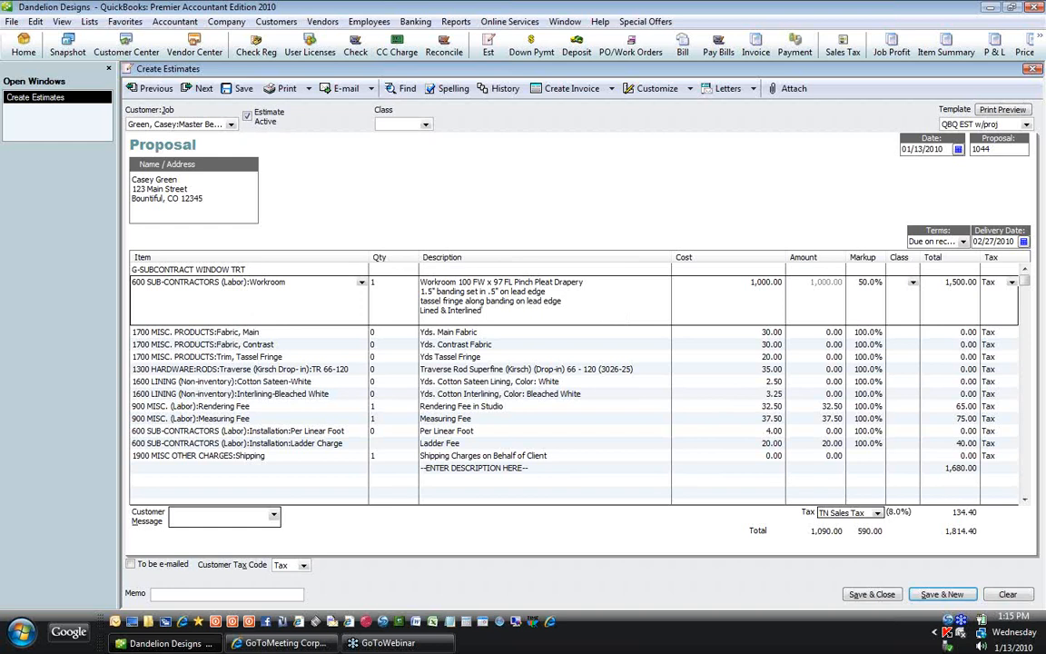
{"action": "key", "text": "Down"}
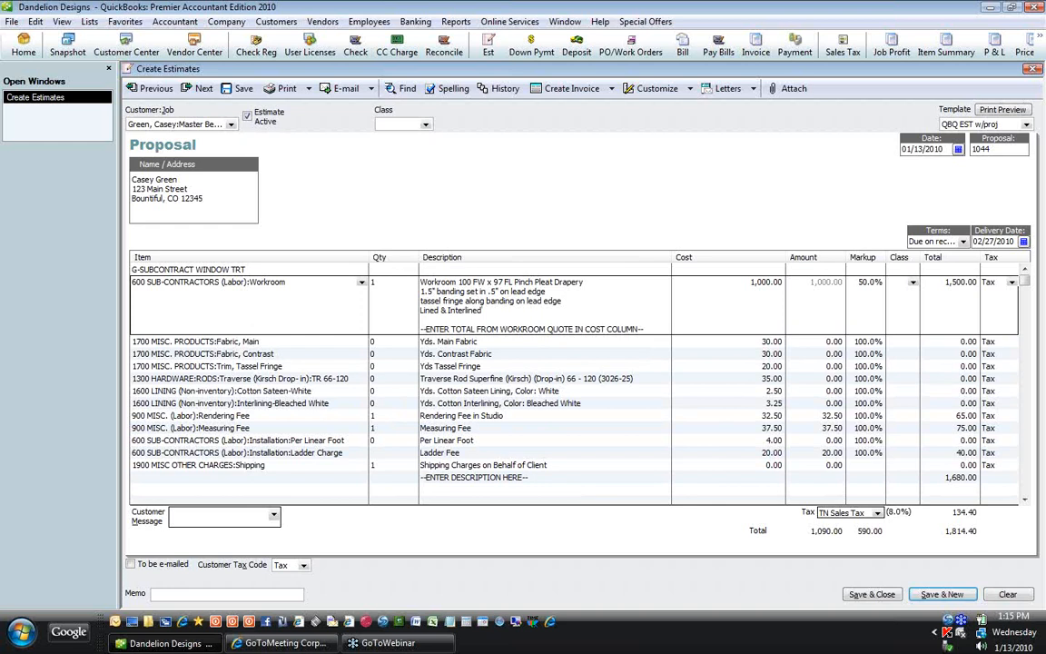
{"action": "key", "text": "Down"}
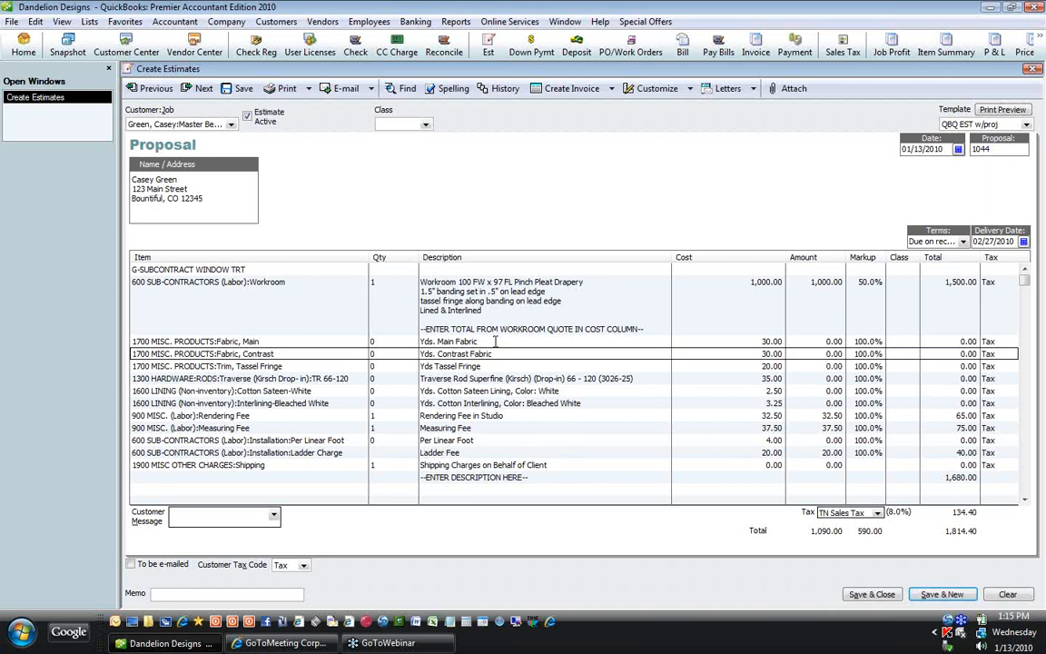
Step: Append Eastanic-Red (KAS) to the main fabric and #1002-GOld (FAB) to the contrast fabric descriptions
{"action": "key", "text": "Down"}
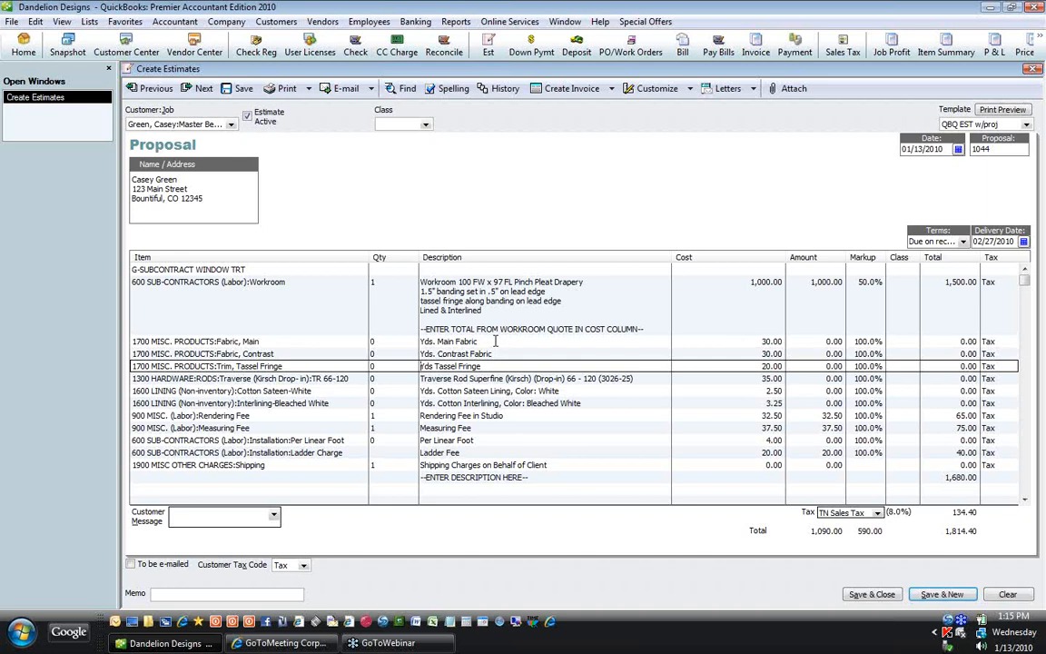
{"action": "key", "text": "Down"}
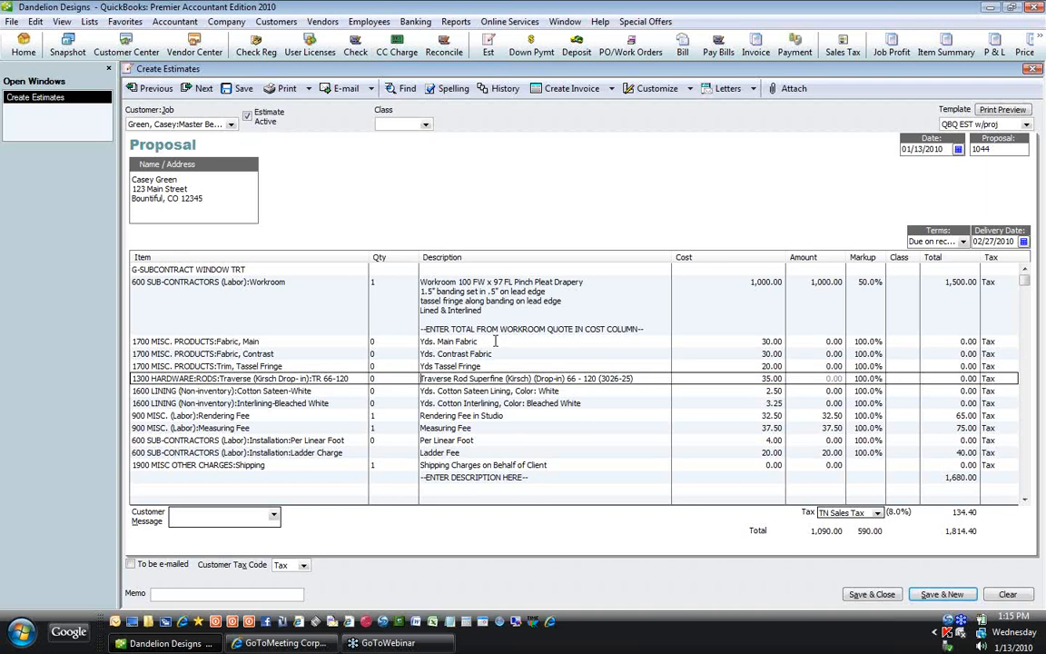
{"action": "left_click", "coordinate": [495, 340]}
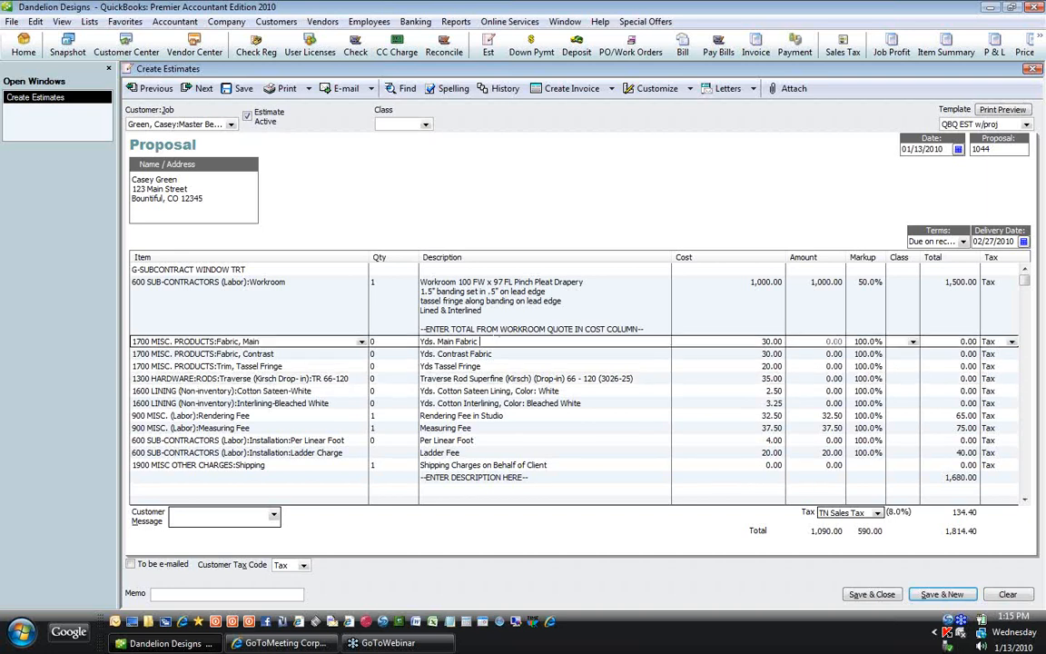
{"action": "type", "text": "Ea"}
{"action": "type", "text": "stl"}
{"action": "type", "text": "an"}
{"action": "type", "text": "ic"}
{"action": "type", "text": "-Red"}
{"action": "type", "text": " (KAS"}
{"action": "type", "text": ")"}
{"action": "key", "text": "Down"}
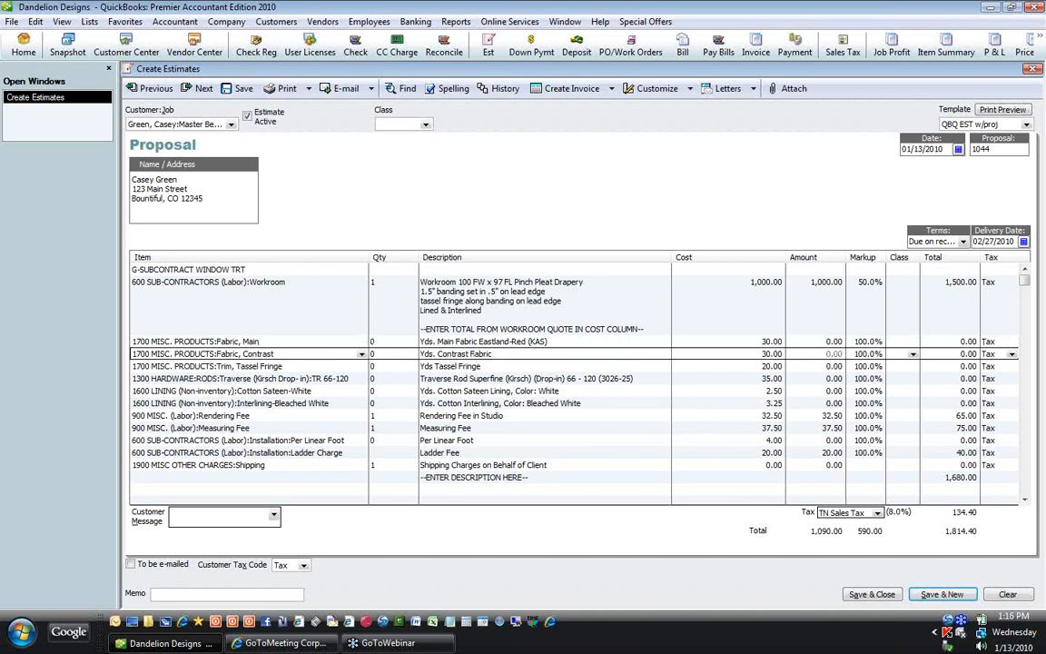
{"action": "type", "text": "#1002-GOld (FAB)"}
Step: Select the text of the --ENTER DESCRIPTION HERE-- placeholder line
{"action": "left_click", "coordinate": [422, 366]}
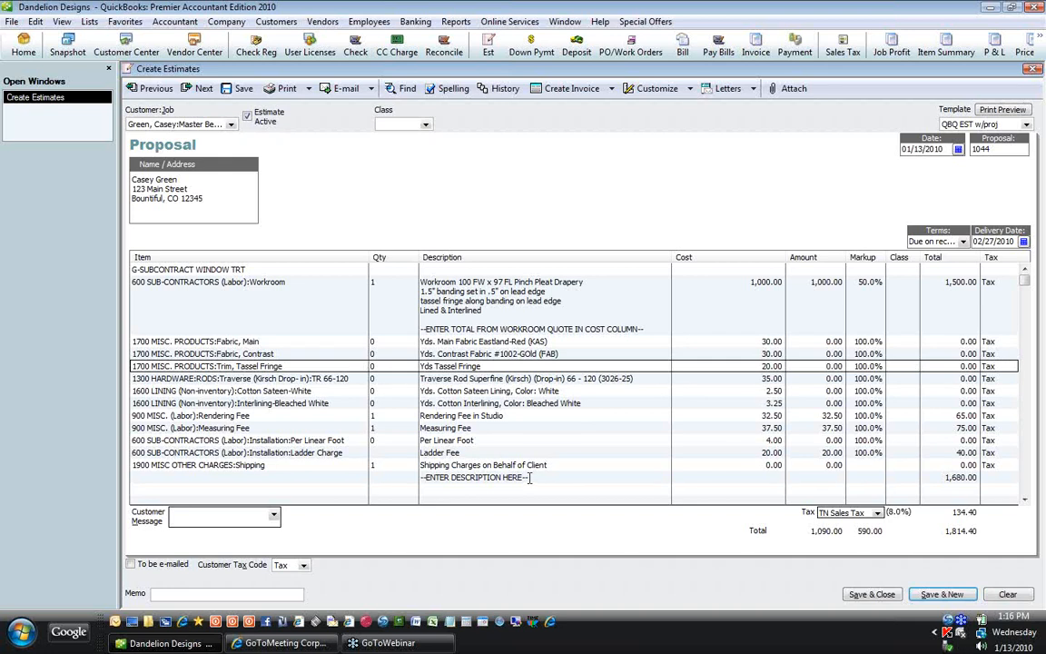
{"action": "left_click", "coordinate": [529, 478]}
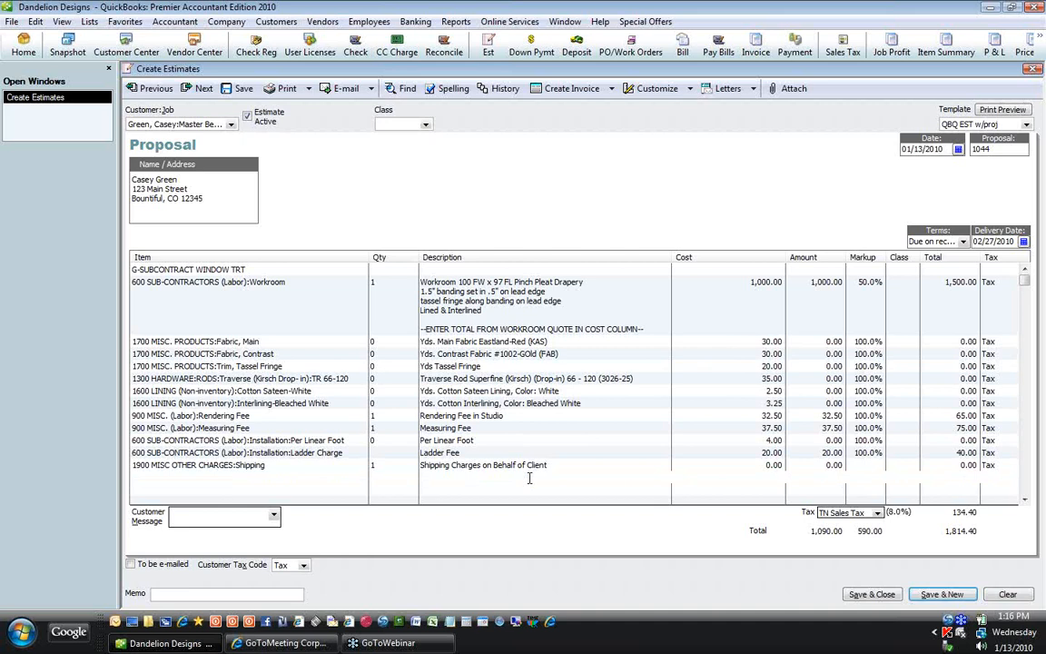
{"action": "left_click_drag", "start_coordinate": [465, 478], "coordinate": [532, 477]}
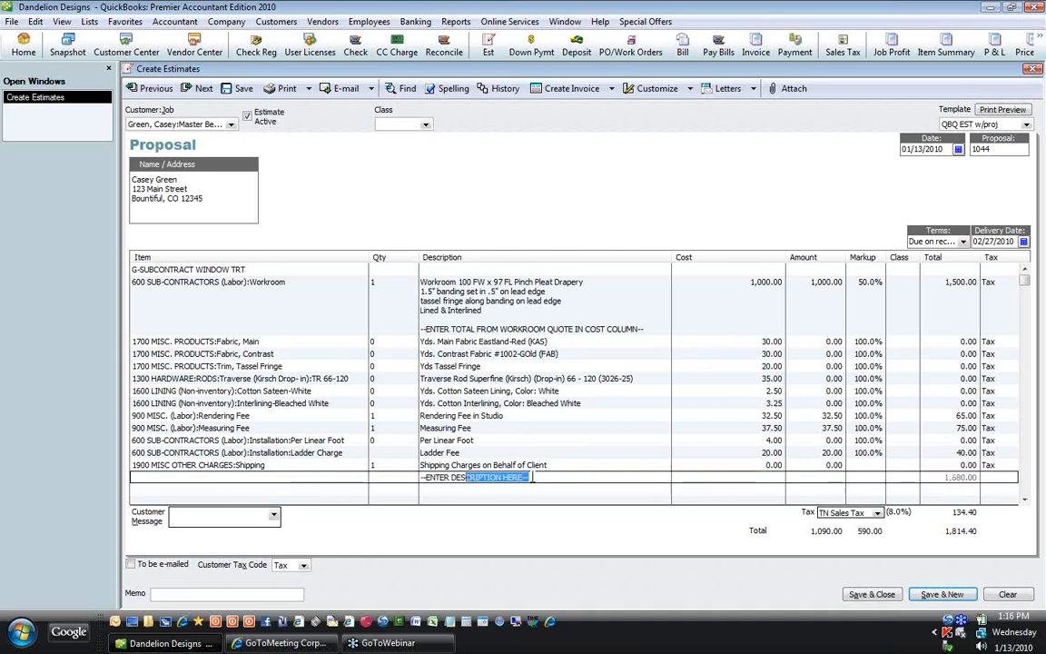
Step: Replace the placeholder with 'Living Room Patio Doors, fabric, banding and trim ....'
{"action": "key", "text": "Delete"}
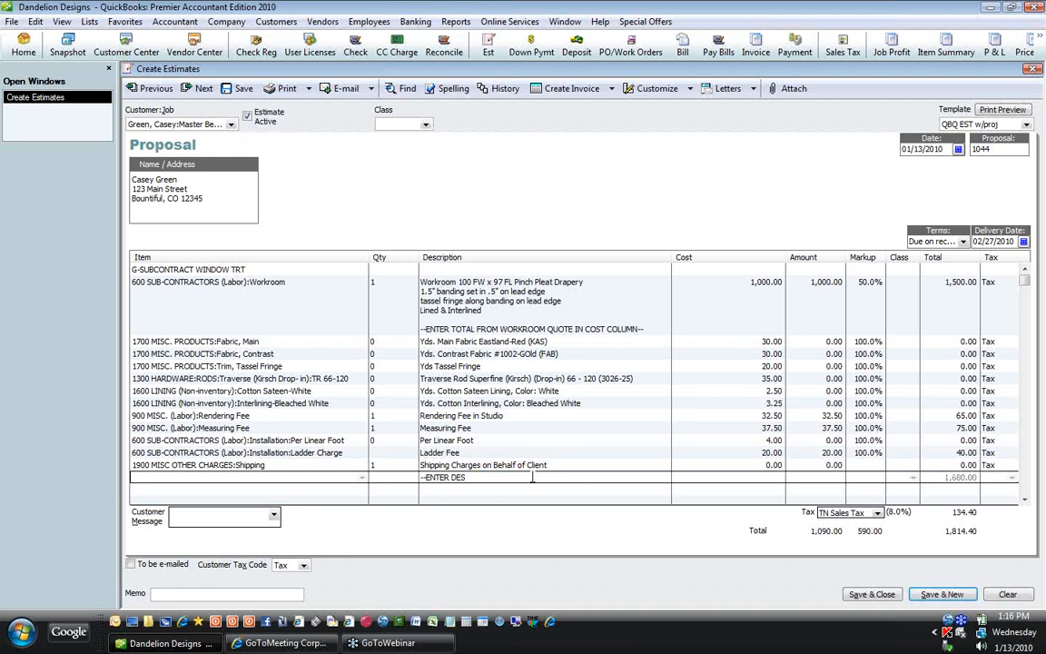
{"action": "key", "text": "BackSpace"}
{"action": "key", "text": "BackSpace"}
{"action": "key", "text": "BackSpace"}
{"action": "key", "text": "BackSpace"}
{"action": "key", "text": "BackSpace"}
{"action": "key", "text": "BackSpace"}
{"action": "key", "text": "BackSpace"}
{"action": "key", "text": "BackSpace"}
{"action": "key", "text": "BackSpace"}
{"action": "key", "text": "BackSpace"}
{"action": "key", "text": "BackSpace"}
{"action": "type", "text": "Living Room Patio Doors, fa"}
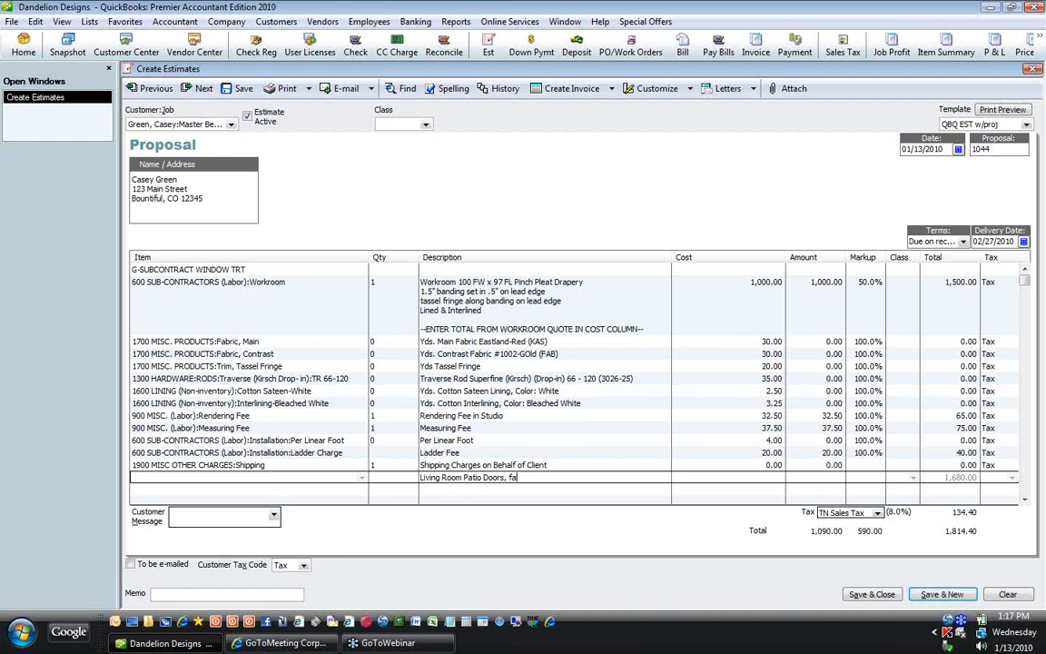
{"action": "type", "text": "bric,"}
{"action": "type", "text": "banding and trim ...."}
{"action": "left_click", "coordinate": [387, 282]}
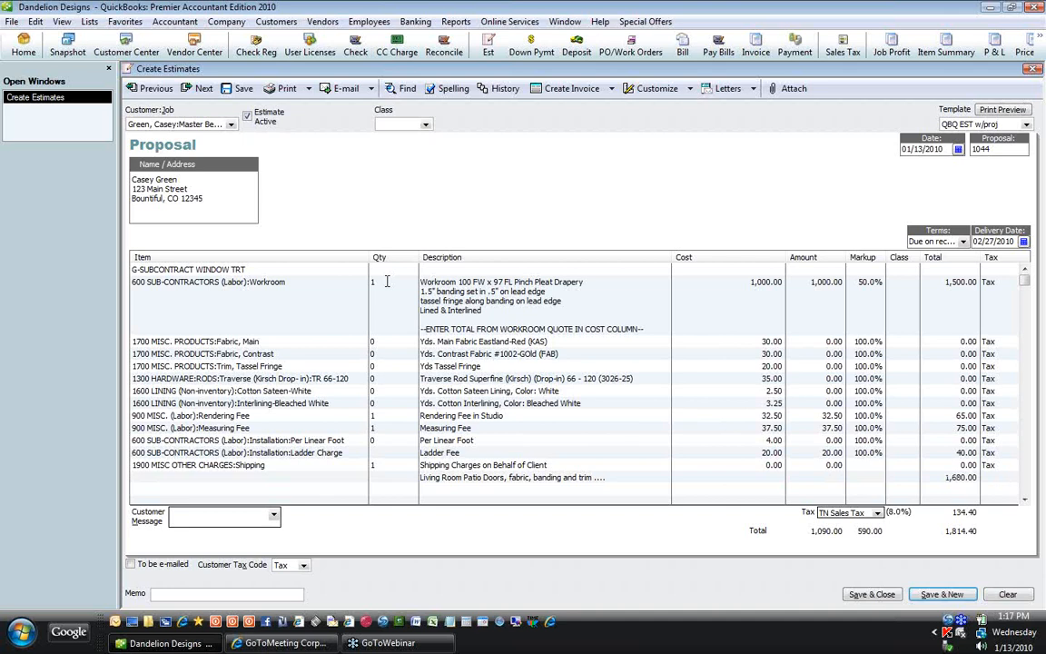
Step: Enter quantities: main fabric 27, contrast fabric 4, tassel fringe 7, traverse rod 1
{"action": "left_click", "coordinate": [393, 282]}
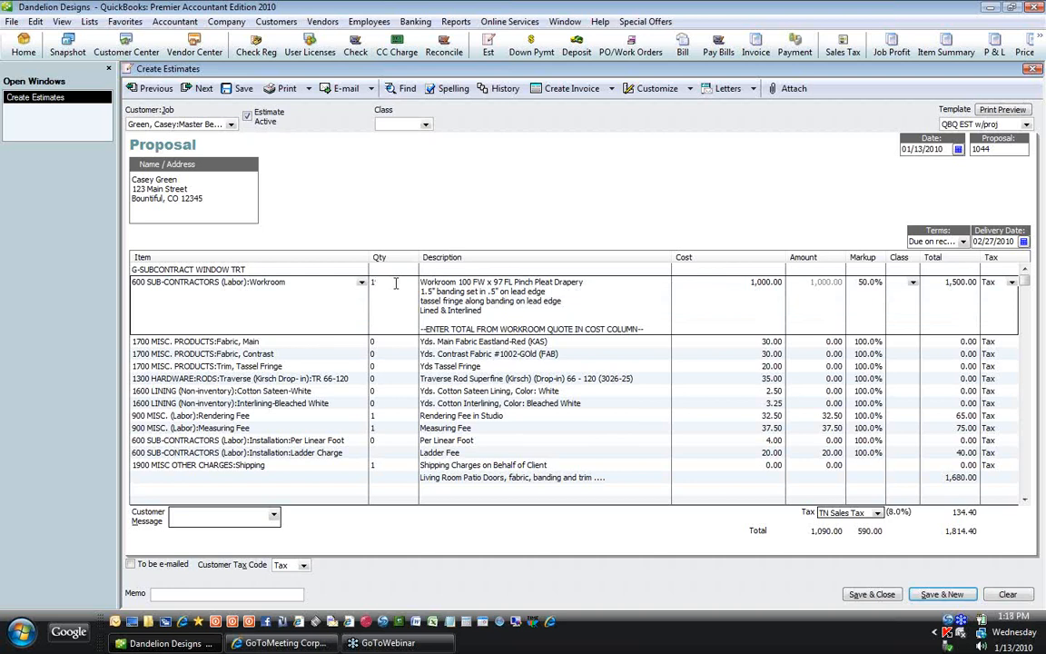
{"action": "key", "text": "Down"}
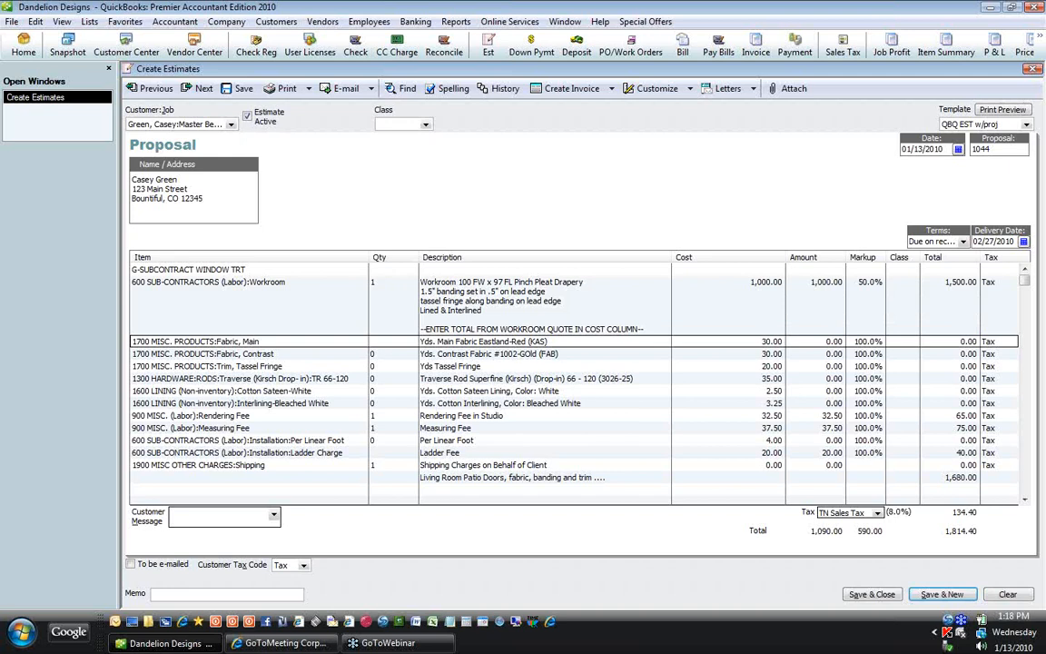
{"action": "type", "text": "27"}
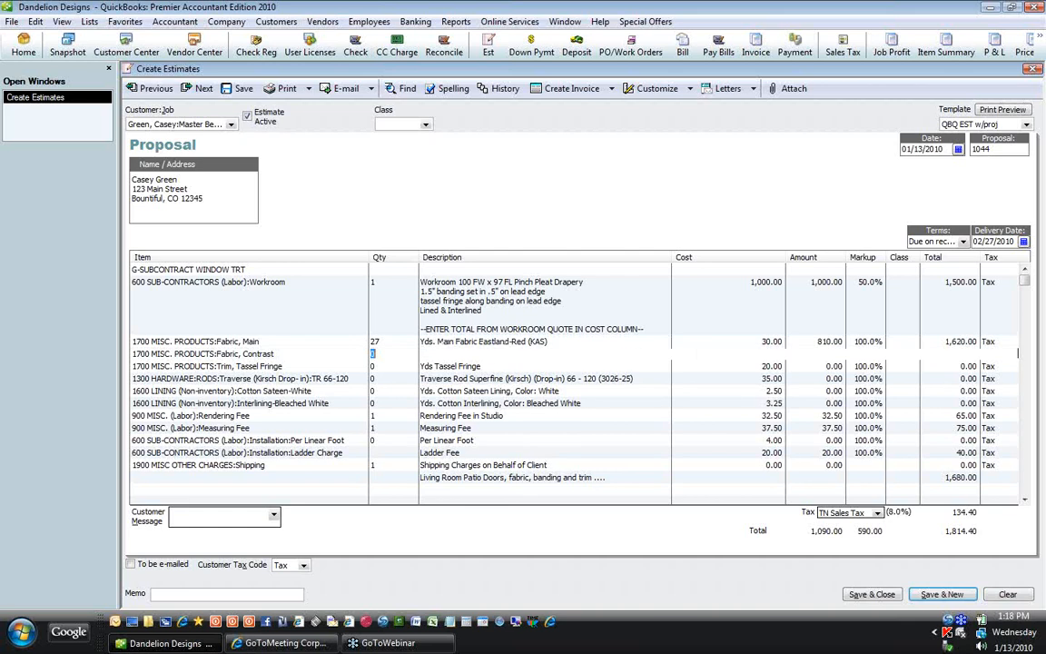
{"action": "type", "text": "4"}
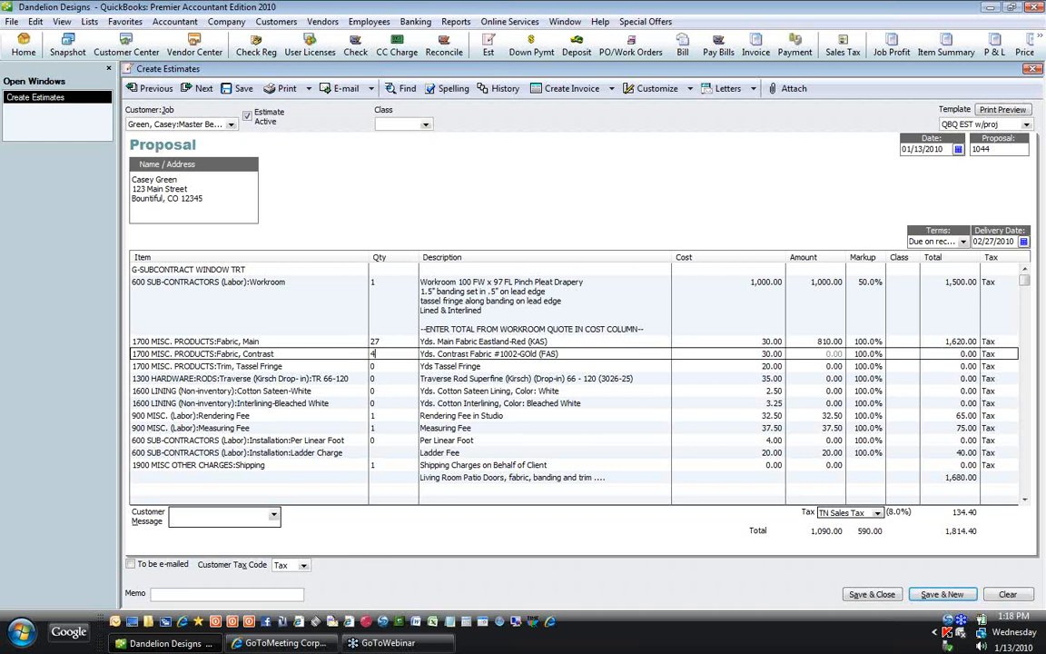
{"action": "key", "text": "Down"}
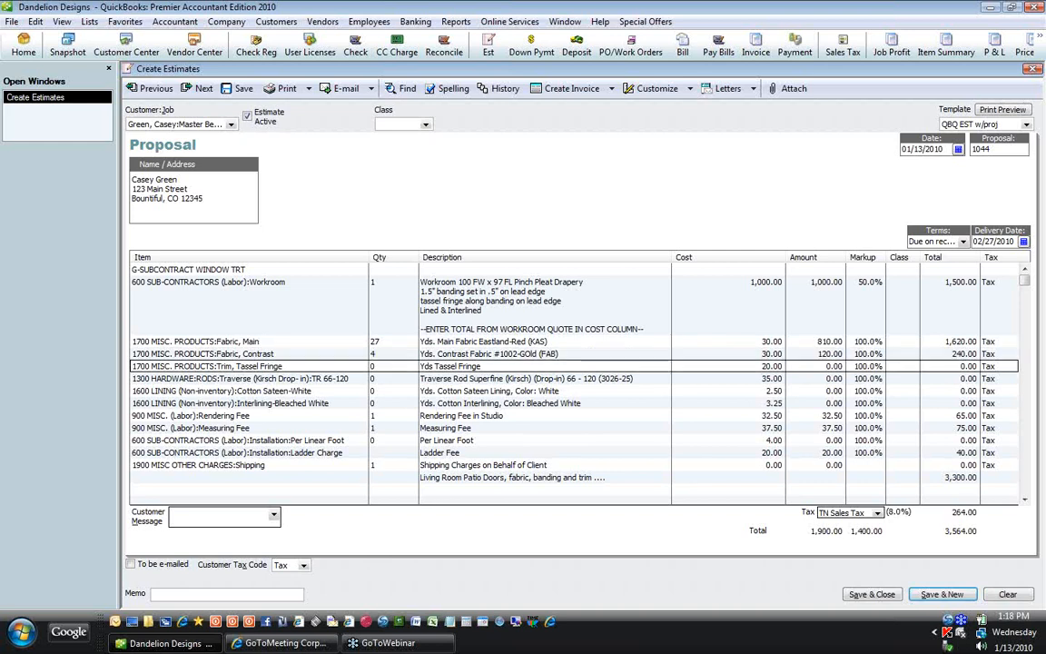
{"action": "type", "text": "7"}
{"action": "key", "text": "Down"}
{"action": "key", "text": "Down"}
{"action": "type", "text": "1"}
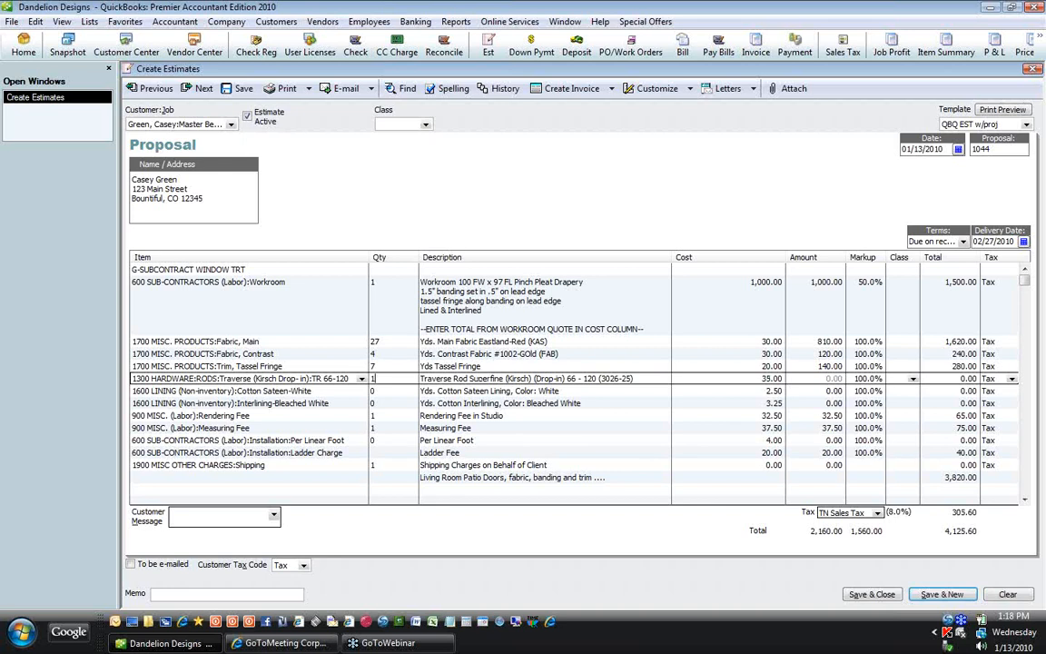
{"action": "key", "text": "Down"}
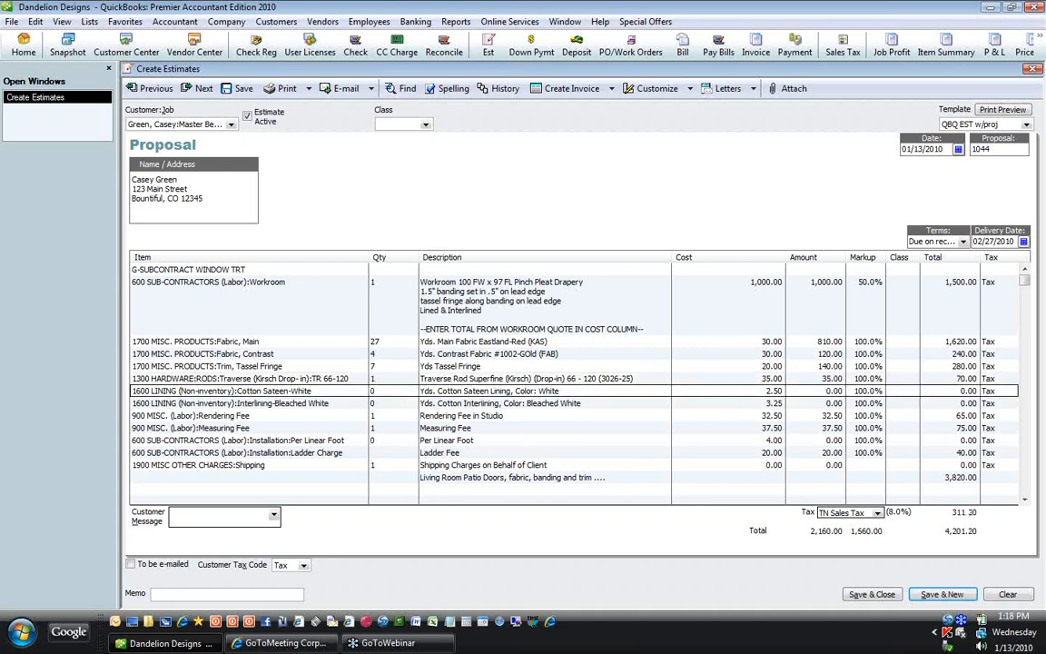
Step: Enter quantities: sateen lining 27, interlining 27, per-linear-foot installation 9
{"action": "type", "text": "27"}
{"action": "key", "text": "Down"}
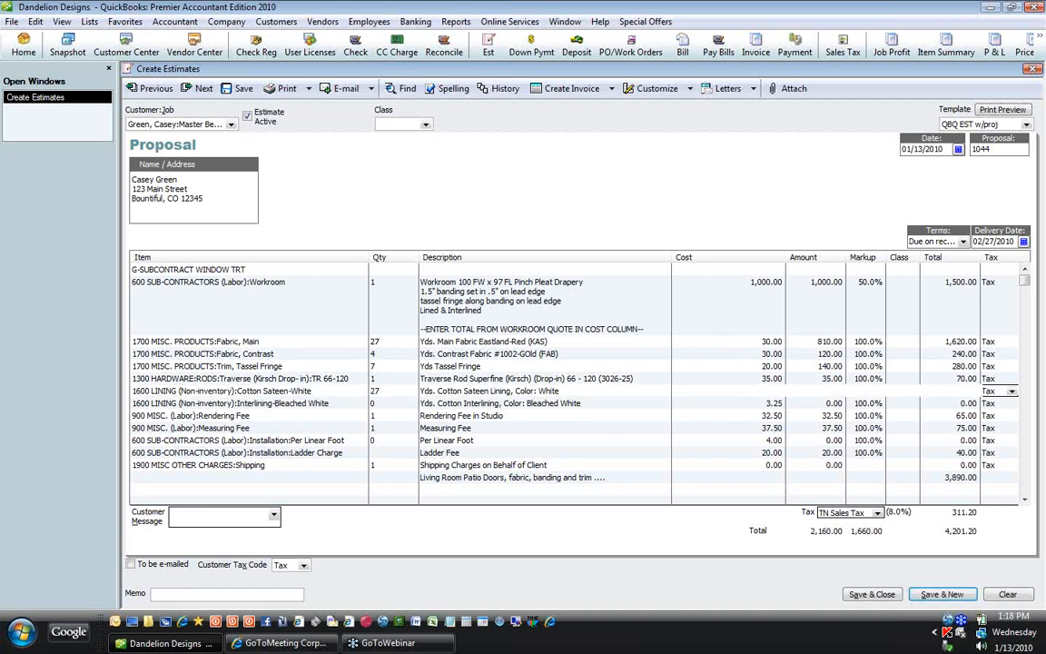
{"action": "type", "text": "27"}
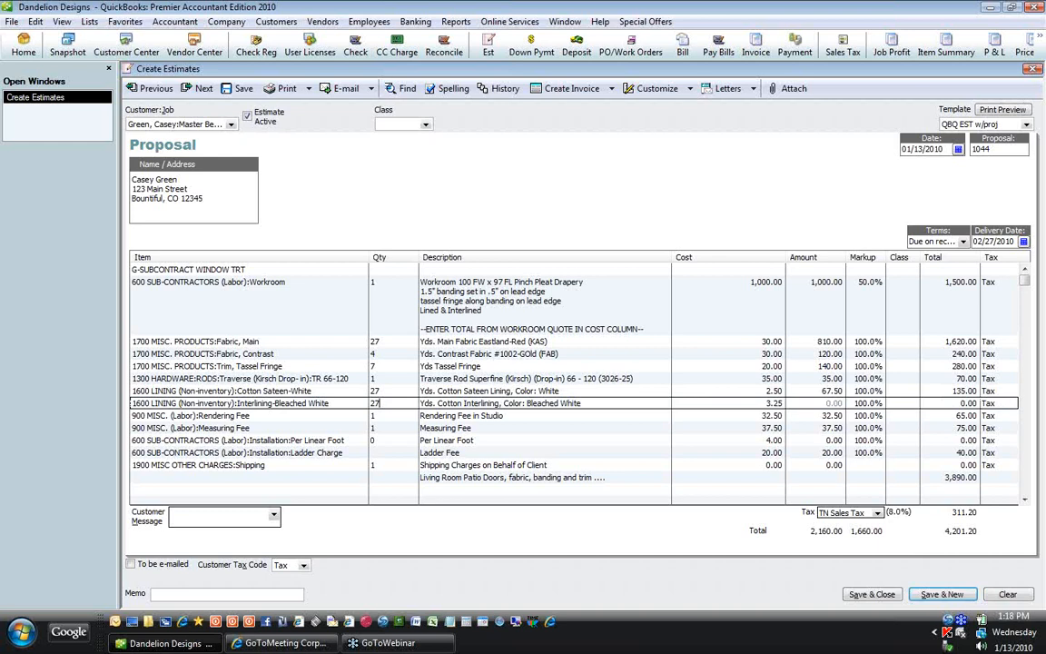
{"action": "key", "text": "Down"}
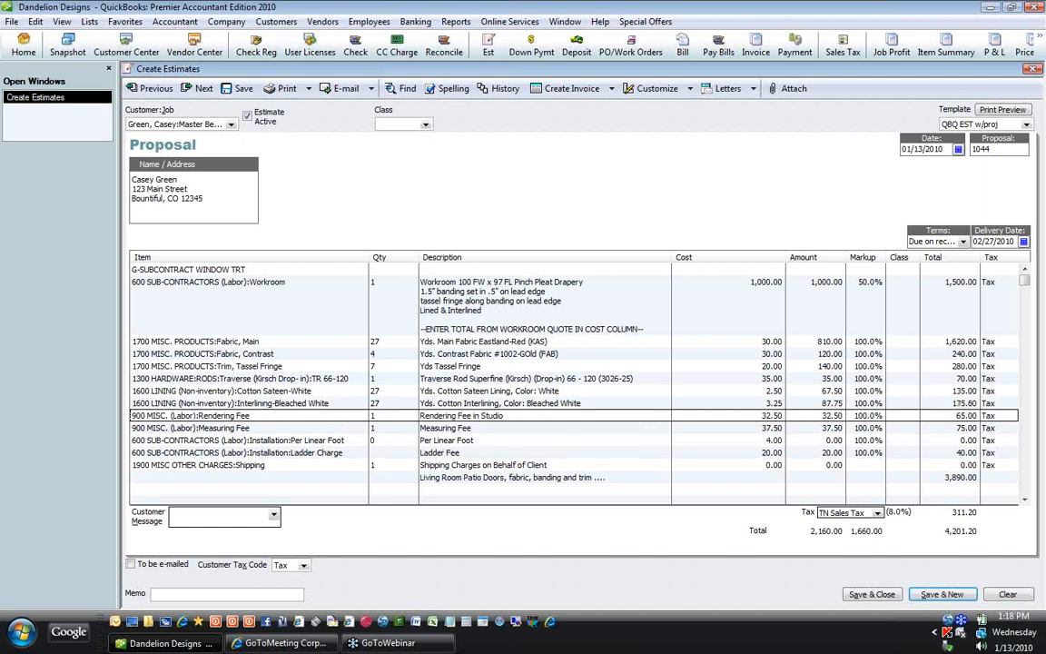
{"action": "key", "text": "Down"}
{"action": "key", "text": "Down"}
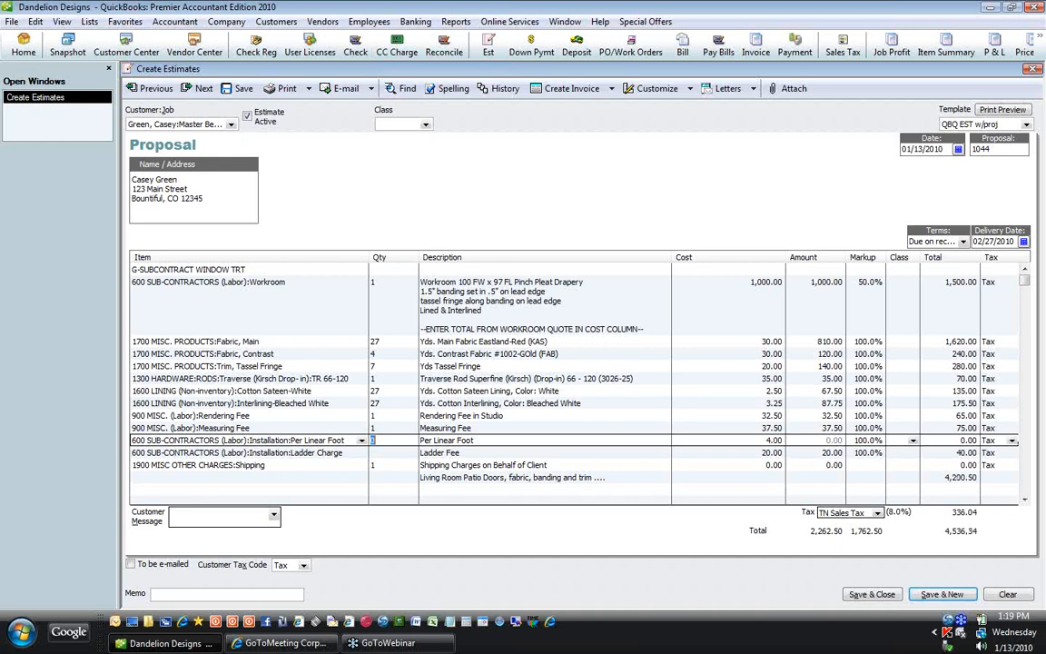
{"action": "type", "text": "9"}
{"action": "key", "text": "Down"}
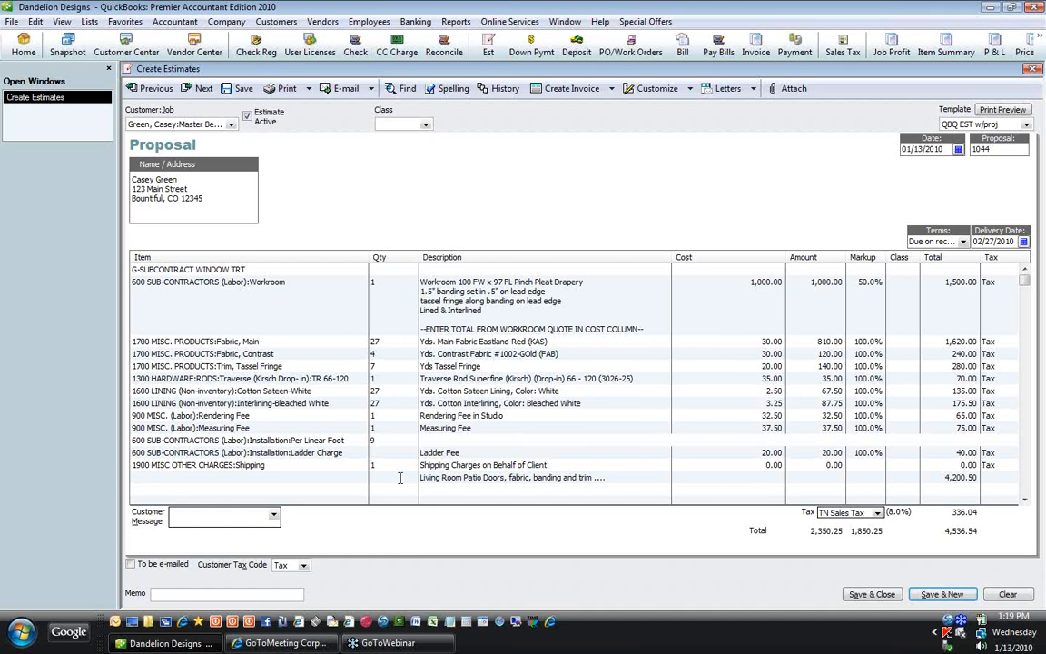
Step: Replace the Workroom drapery cost of 1,000.00 with 567.00
{"action": "left_click", "coordinate": [380, 292]}
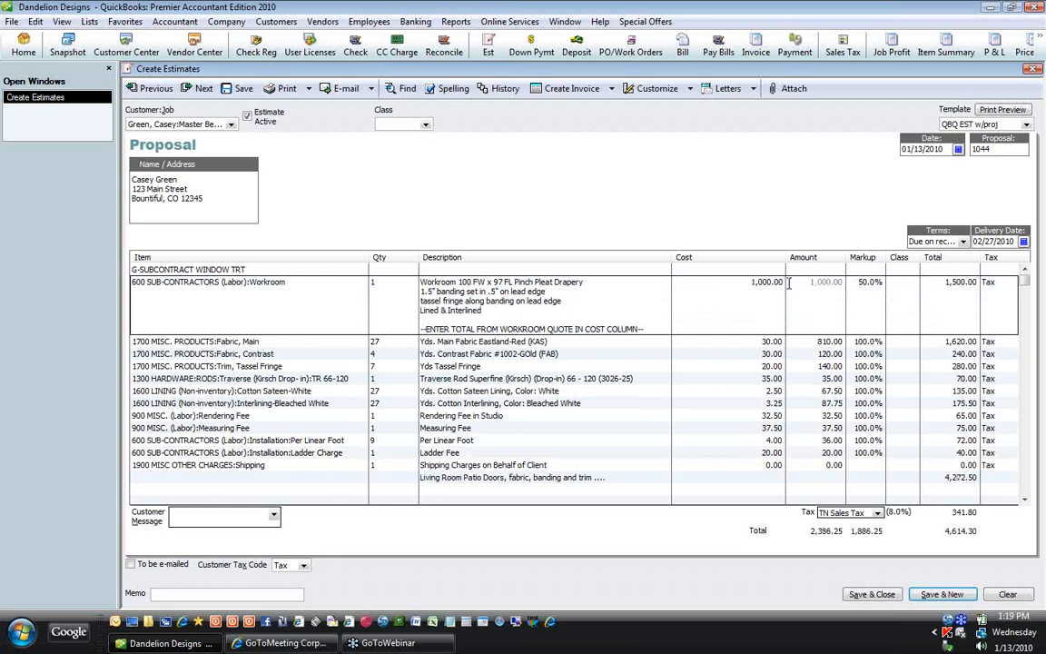
{"action": "left_click", "coordinate": [786, 282]}
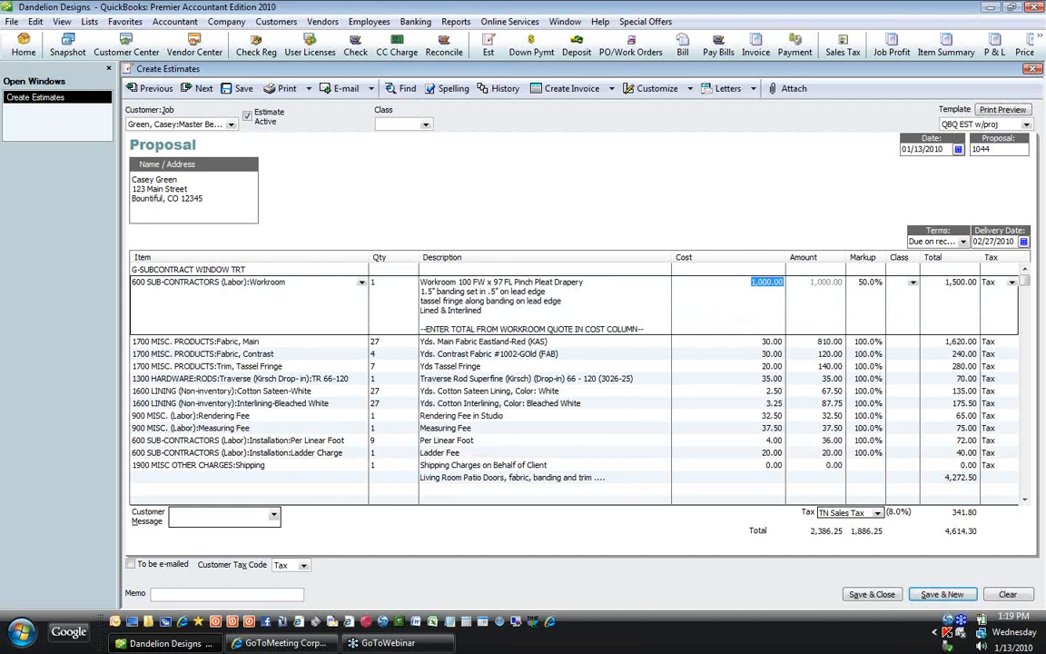
{"action": "type", "text": "567"}
{"action": "key", "text": "Tab"}
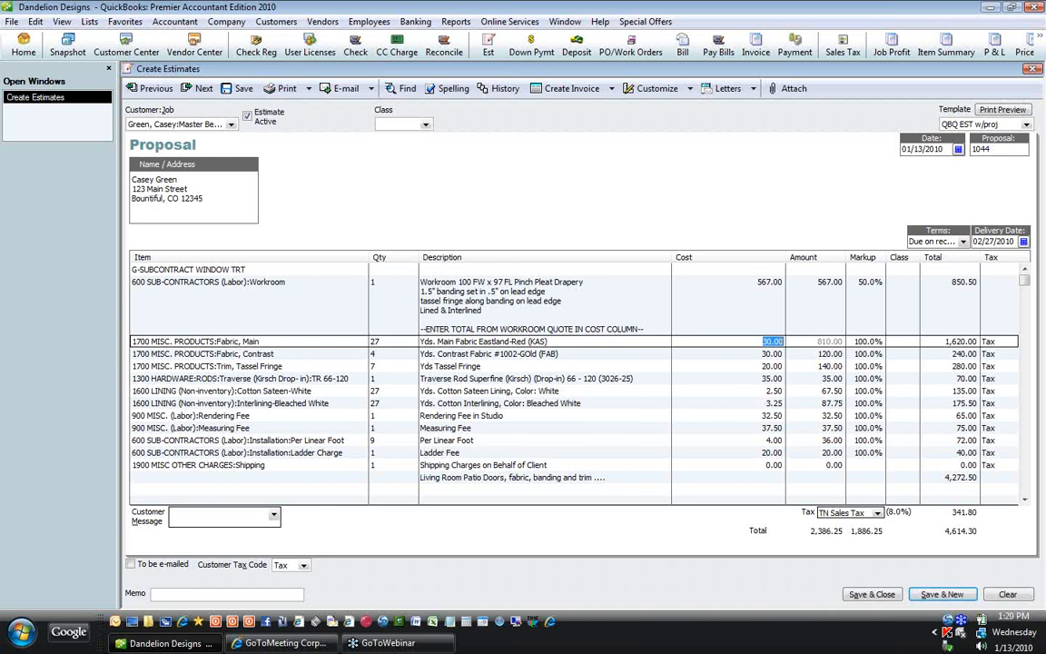
Step: Set costs to 32.00 for main fabric, 12.00 for contrast fabric and 45.00 for tassel fringe
{"action": "type", "text": "32"}
{"action": "key", "text": "Down"}
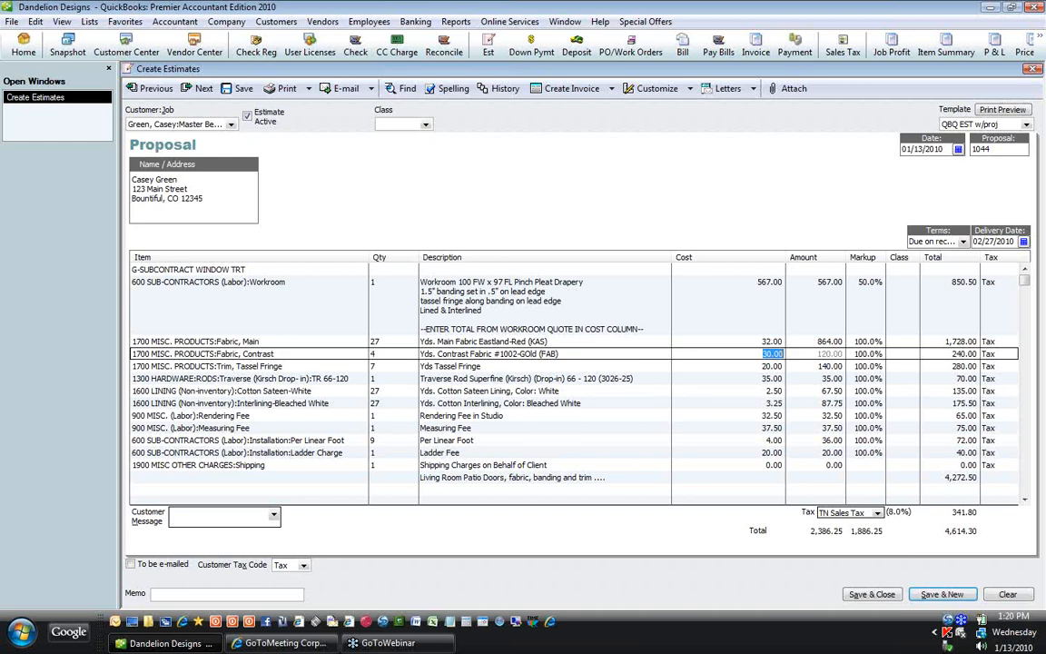
{"action": "type", "text": "12"}
{"action": "key", "text": "Down"}
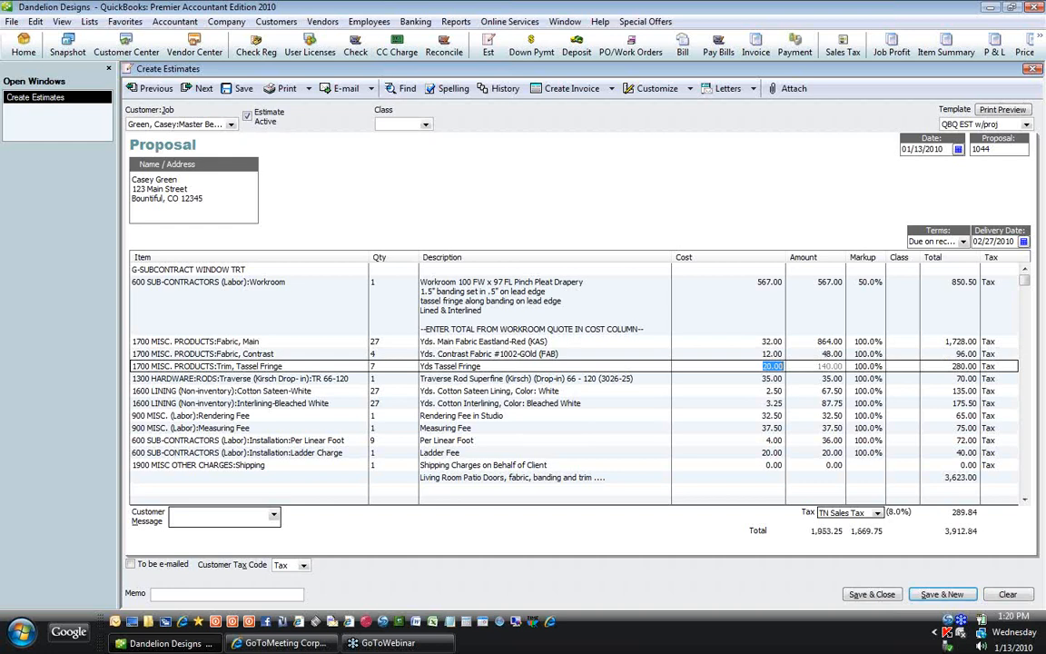
{"action": "type", "text": "45"}
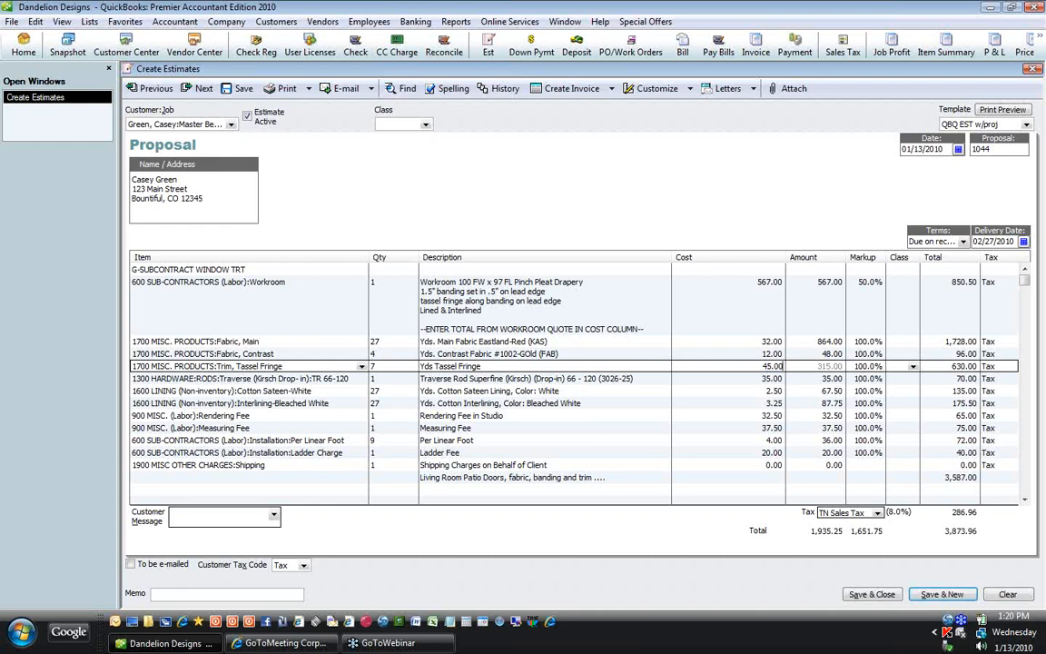
{"action": "key", "text": "Down"}
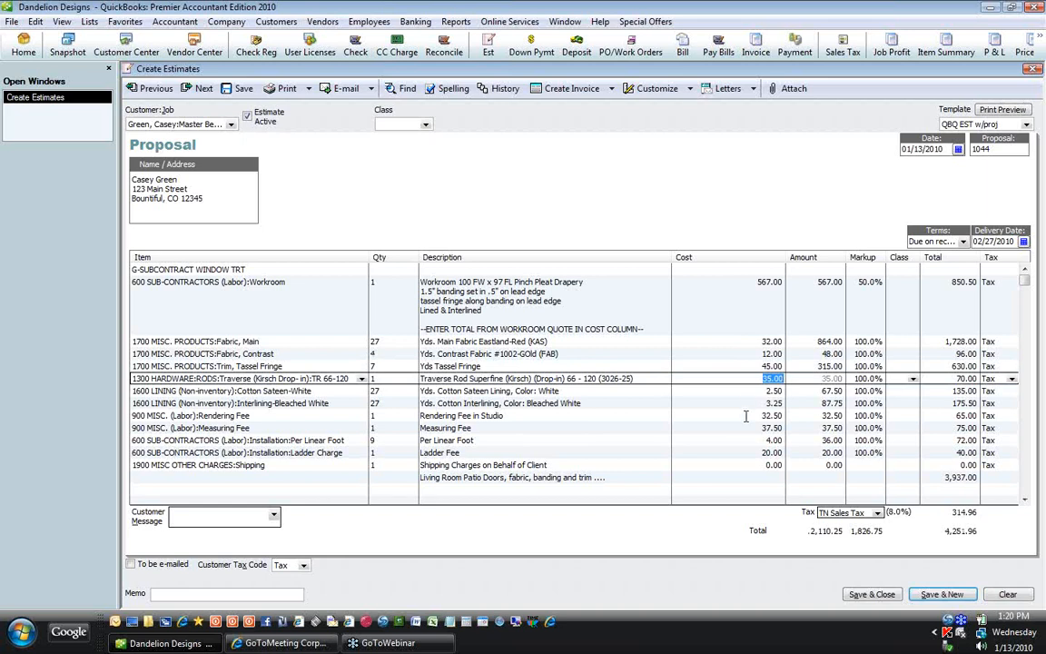
{"action": "left_click", "coordinate": [753, 465]}
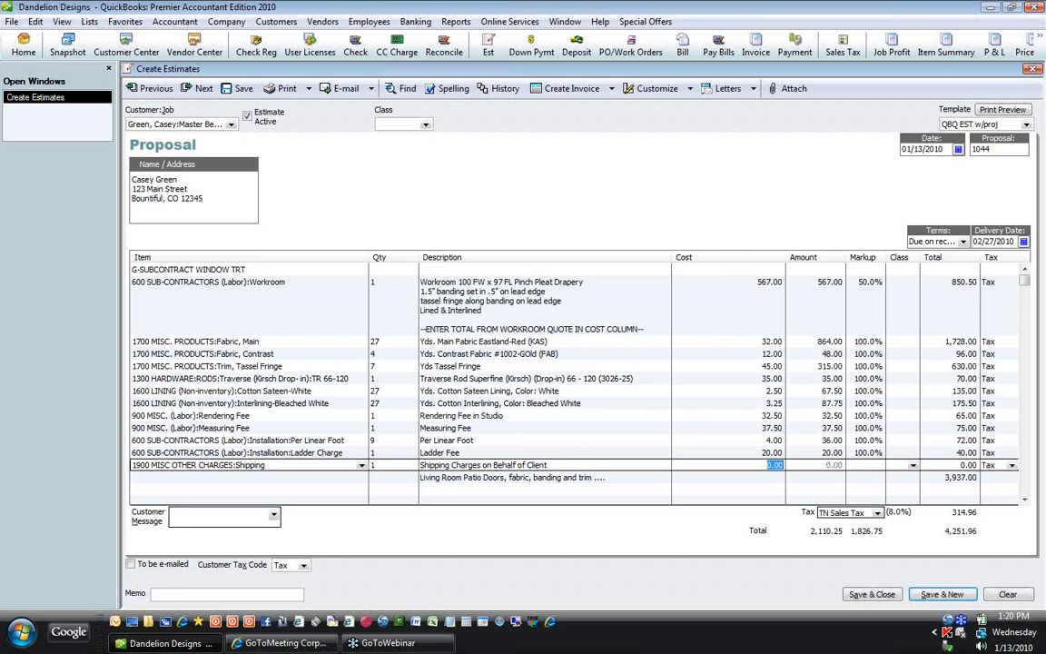
Step: Enter 55.00 as the Shipping line's cost
{"action": "type", "text": "55"}
{"action": "left_click", "coordinate": [768, 426]}
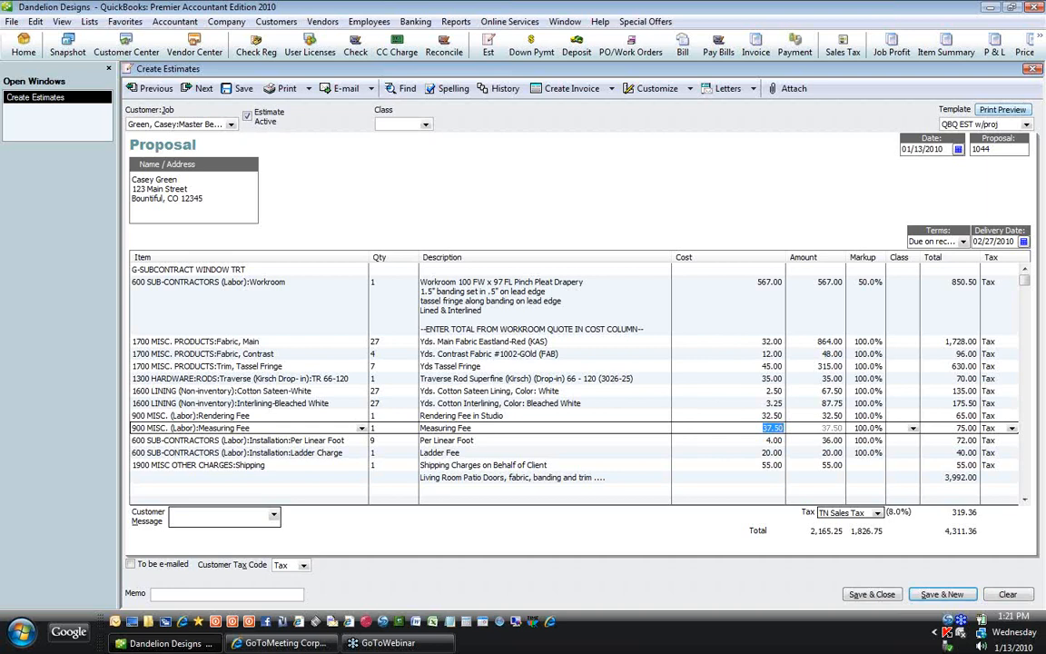
Step: Leave the proposal's line editing so the last entry is committed
{"action": "key", "text": "Down"}
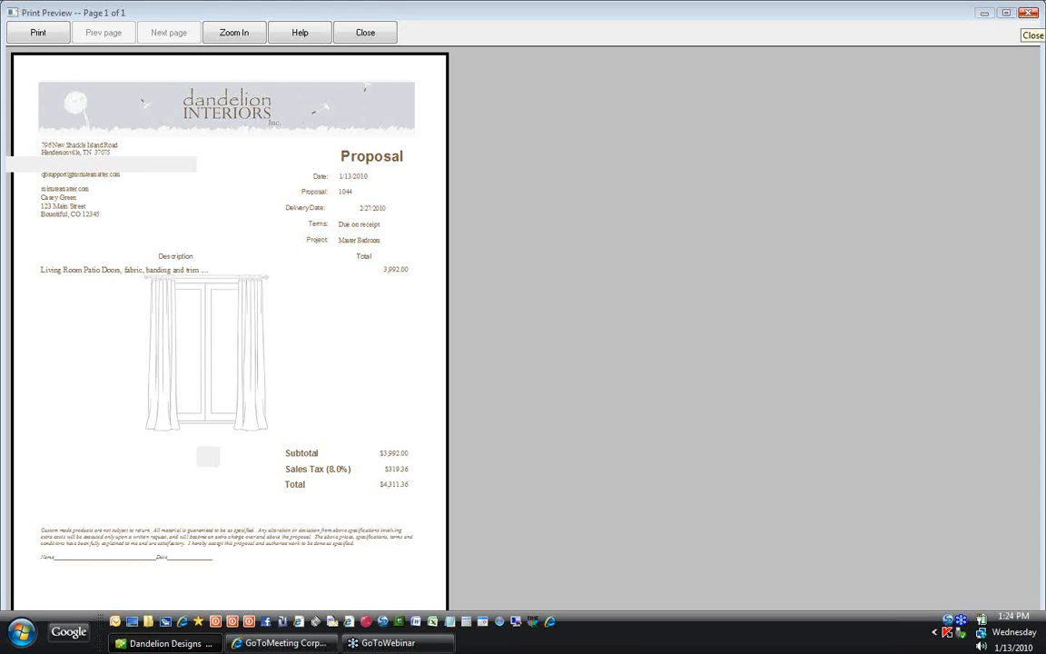
Step: Close the print preview of proposal 1044 ($4,311.36) to return to the Create Estimates form
{"action": "left_click", "coordinate": [1028, 13]}
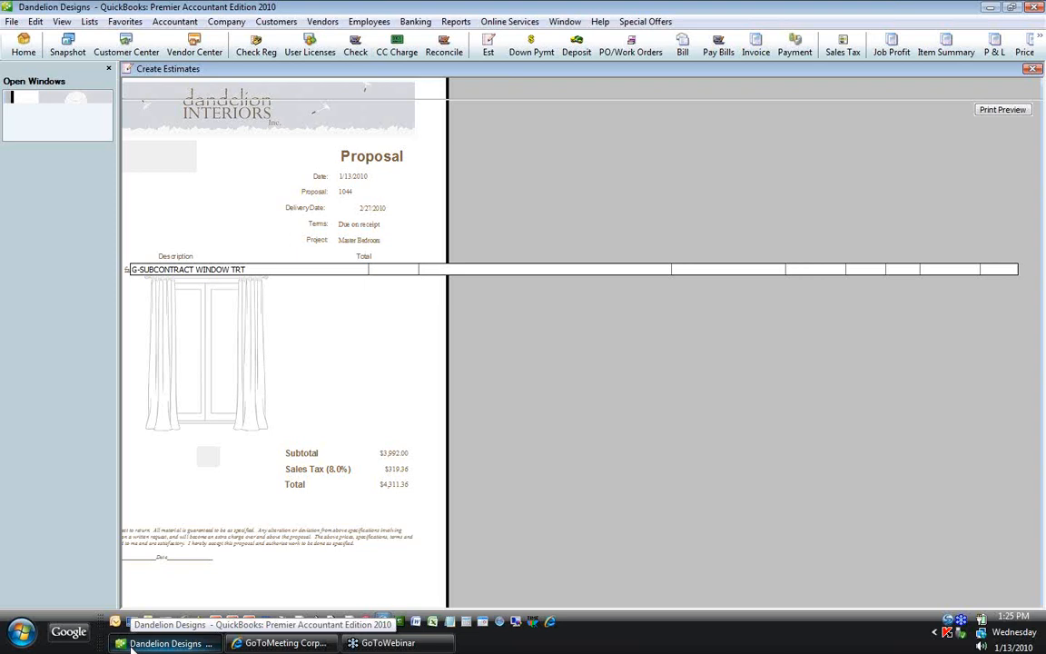
Step: Save proposal 1044 anyway despite unclassed items, declining to keep the changed terms for the job
{"action": "right_click", "coordinate": [132, 645]}
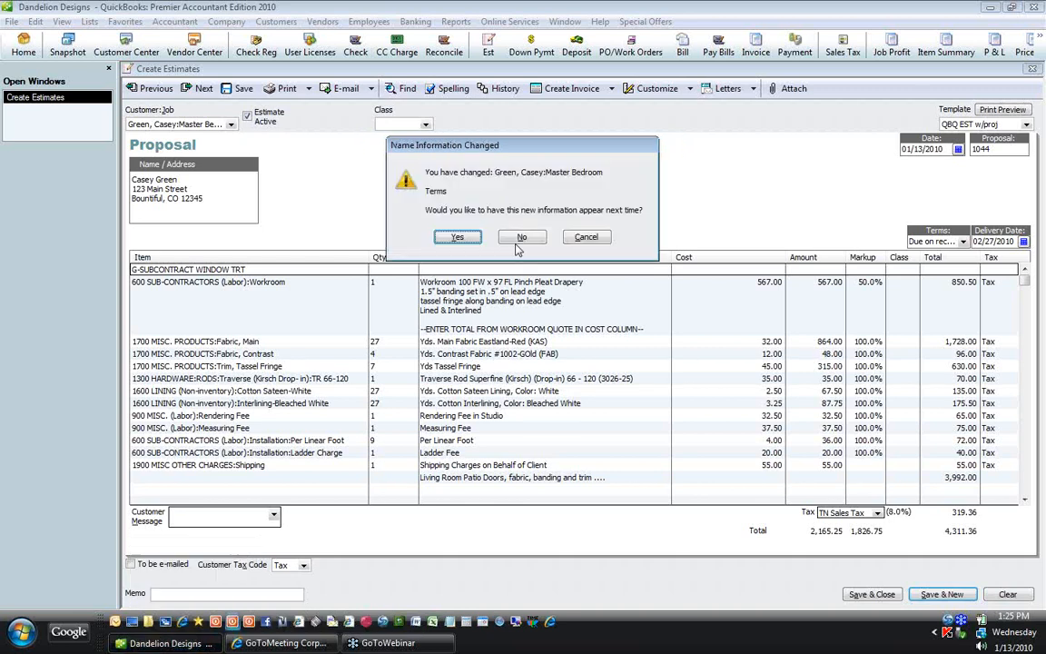
{"action": "left_click", "coordinate": [520, 239]}
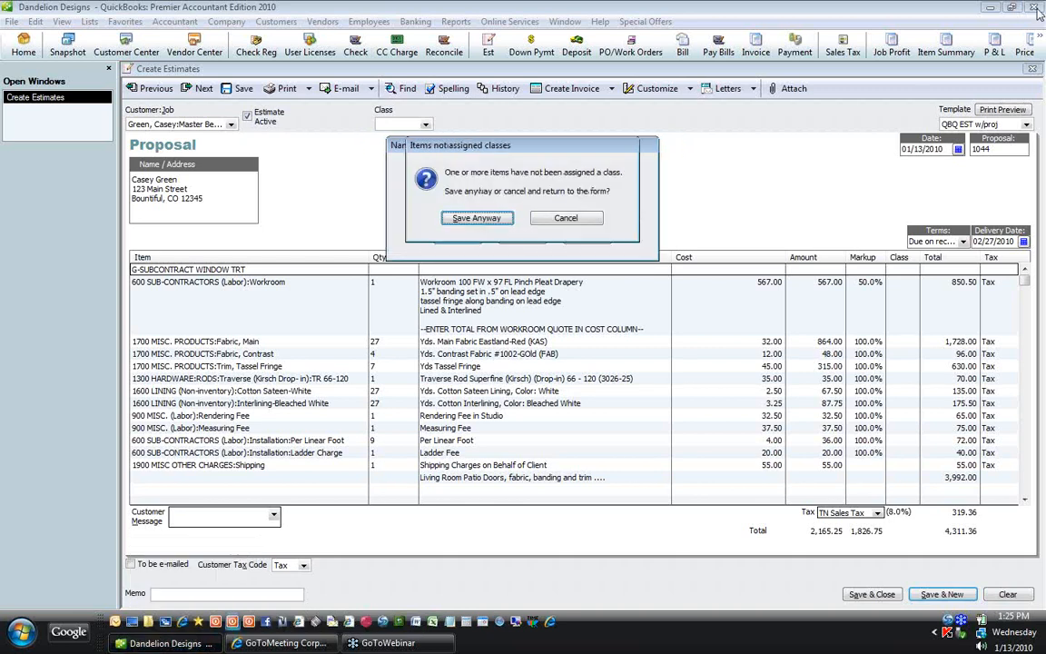
{"action": "left_click", "coordinate": [481, 219]}
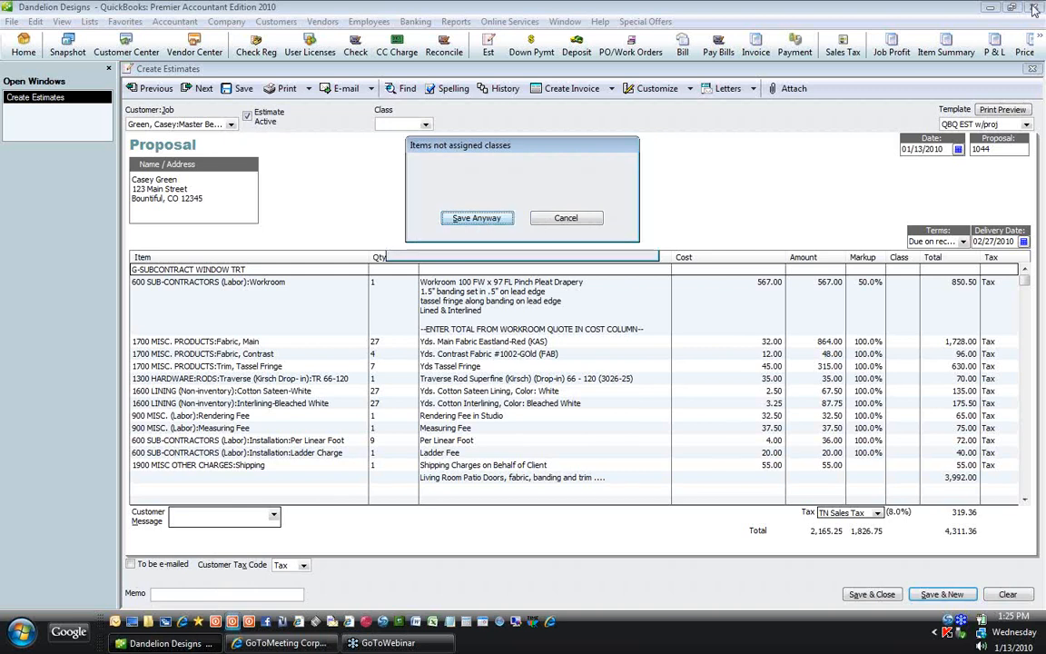
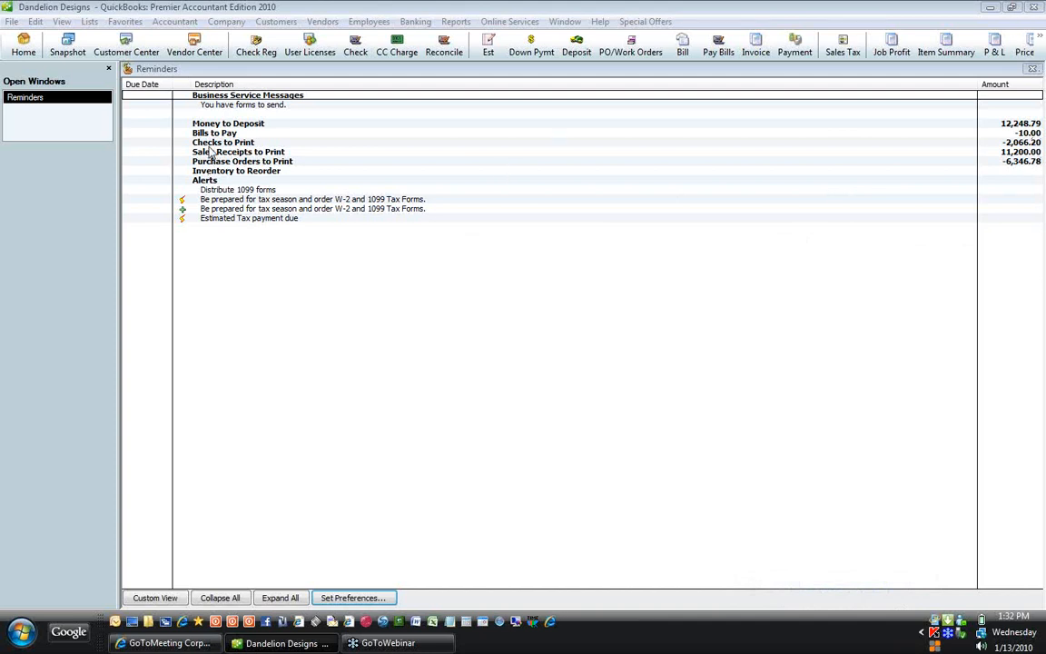
Step: Page back to Dining Room proposal 1001 (total 2,581.54) and widen its Qty column
{"action": "left_click", "coordinate": [489, 52]}
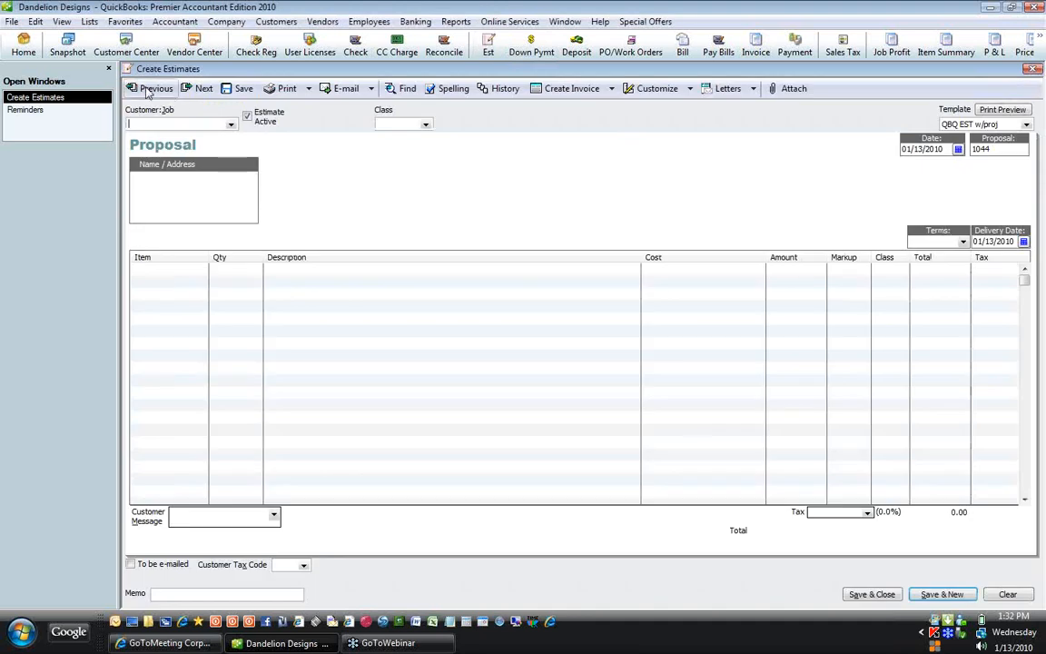
{"action": "left_click", "coordinate": [150, 88]}
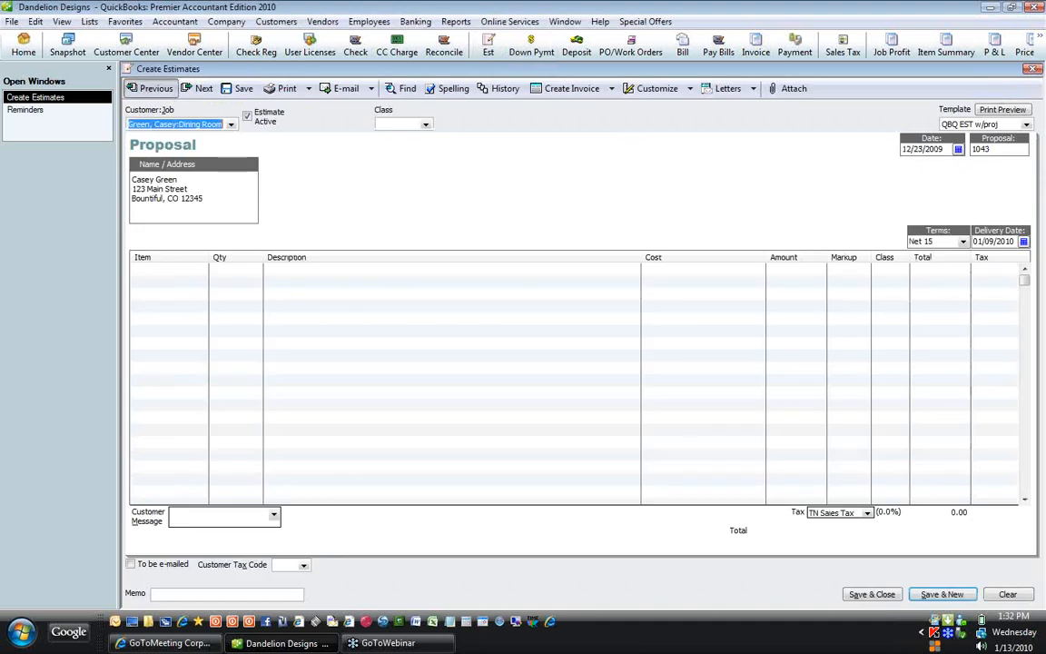
{"action": "left_click", "coordinate": [150, 88]}
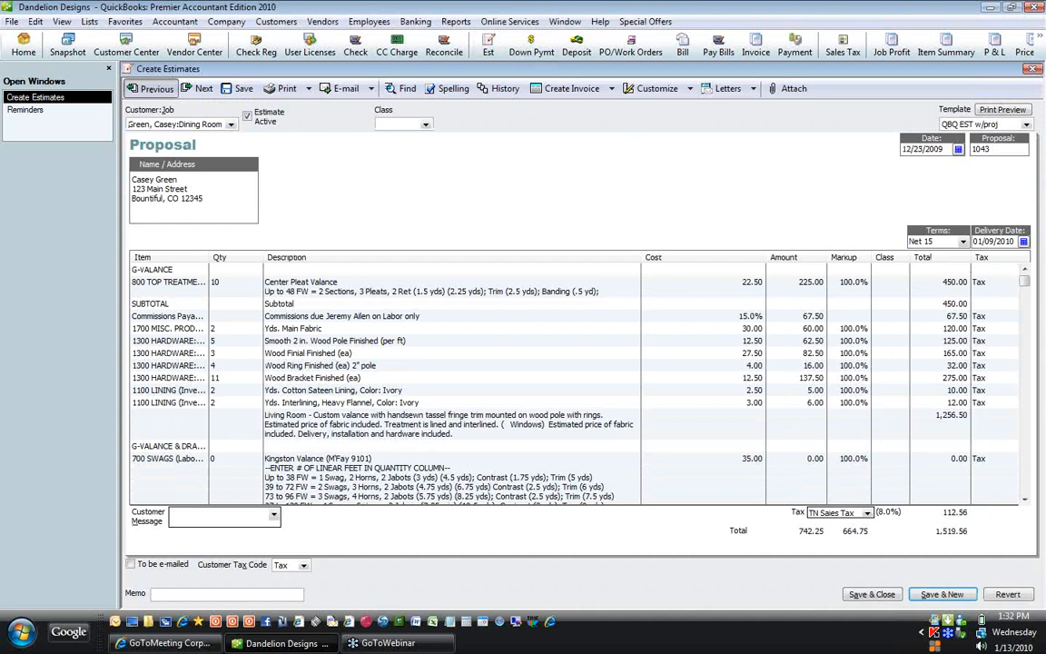
{"action": "left_click", "coordinate": [150, 89]}
{"action": "left_click", "coordinate": [150, 88]}
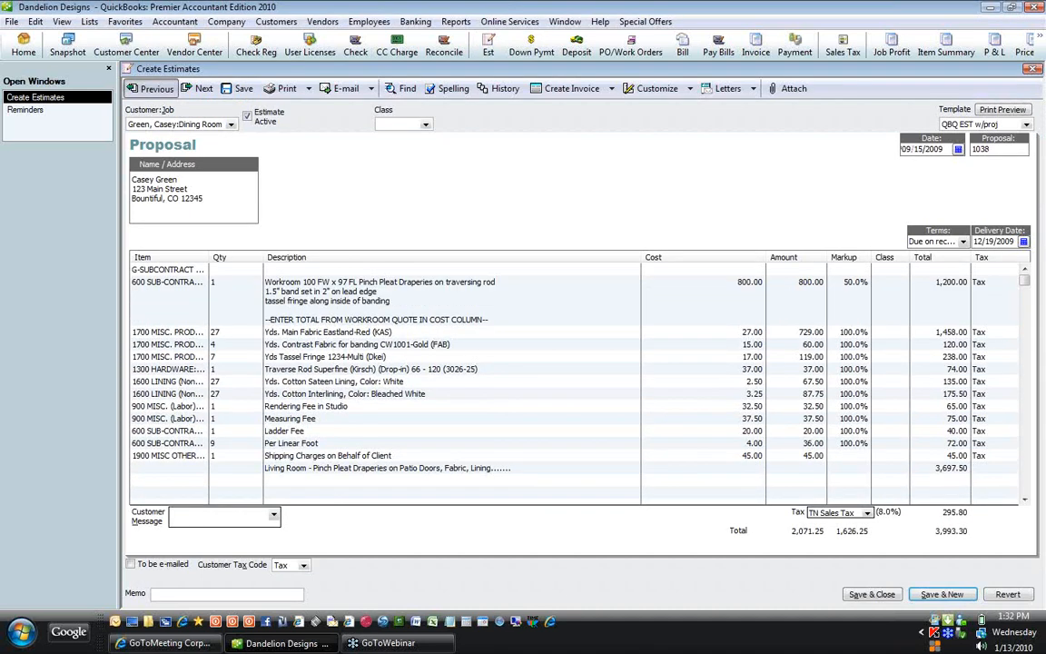
{"action": "left_click", "coordinate": [150, 88]}
{"action": "left_click", "coordinate": [150, 88]}
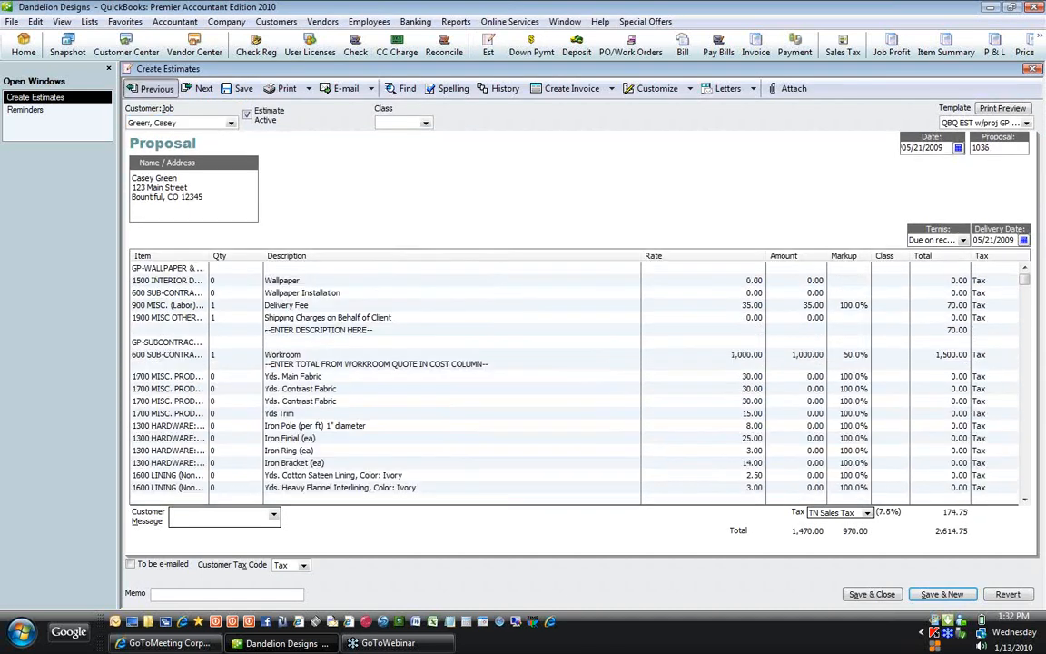
{"action": "left_click", "coordinate": [150, 88]}
{"action": "left_click", "coordinate": [150, 88]}
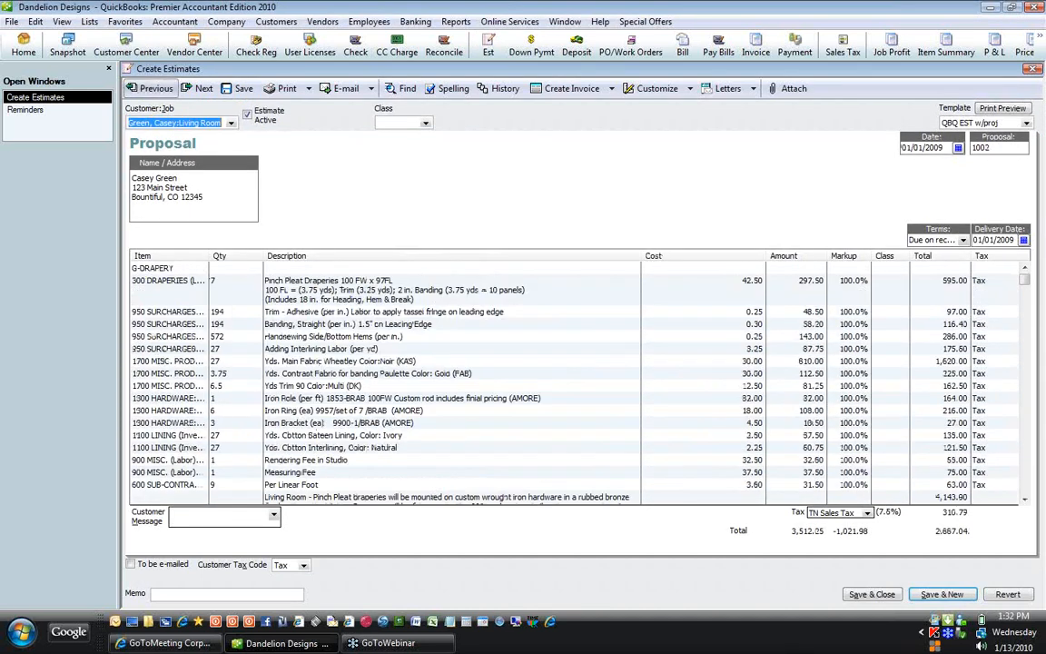
{"action": "left_click_drag", "start_coordinate": [212, 256], "coordinate": [343, 255]}
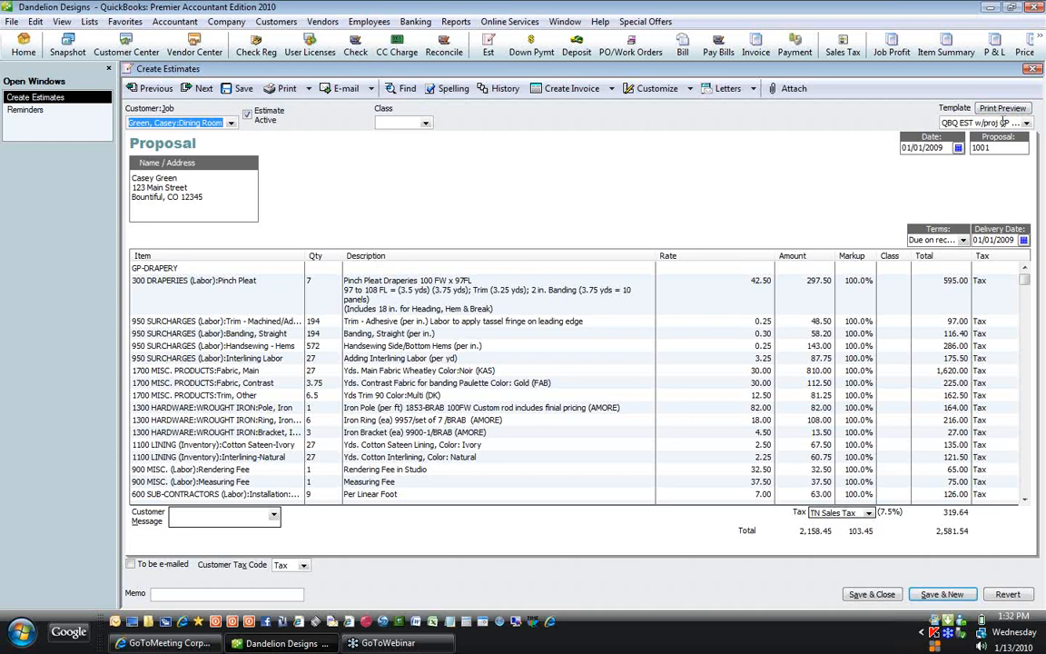
Step: Review proposal 1001's two-page print preview twice and return to the estimate form
{"action": "left_click", "coordinate": [1026, 123]}
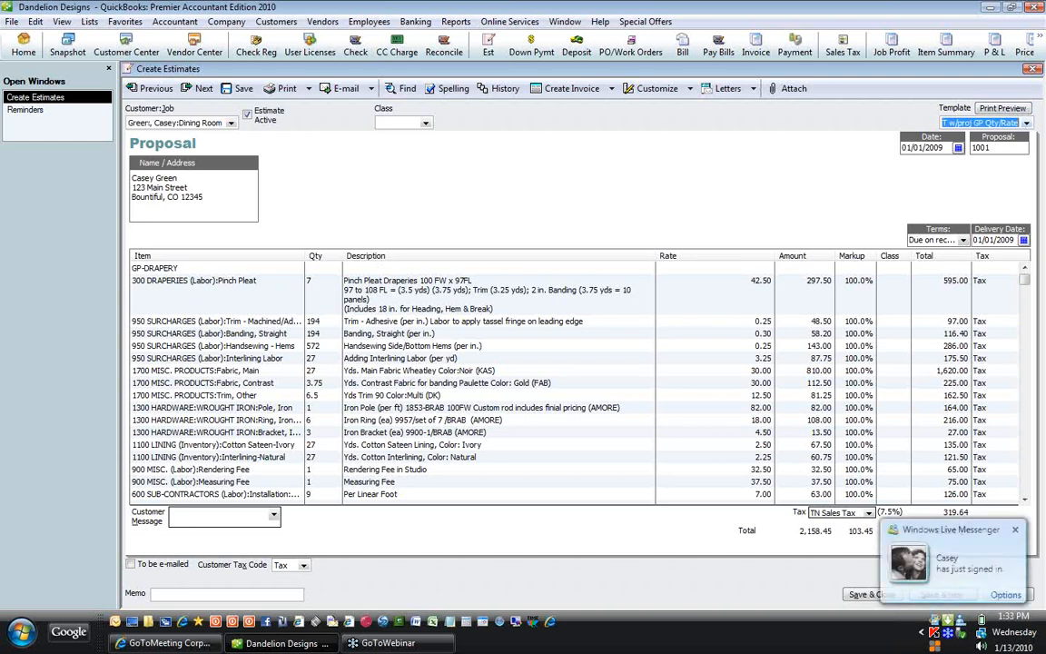
{"action": "left_click", "coordinate": [1001, 110]}
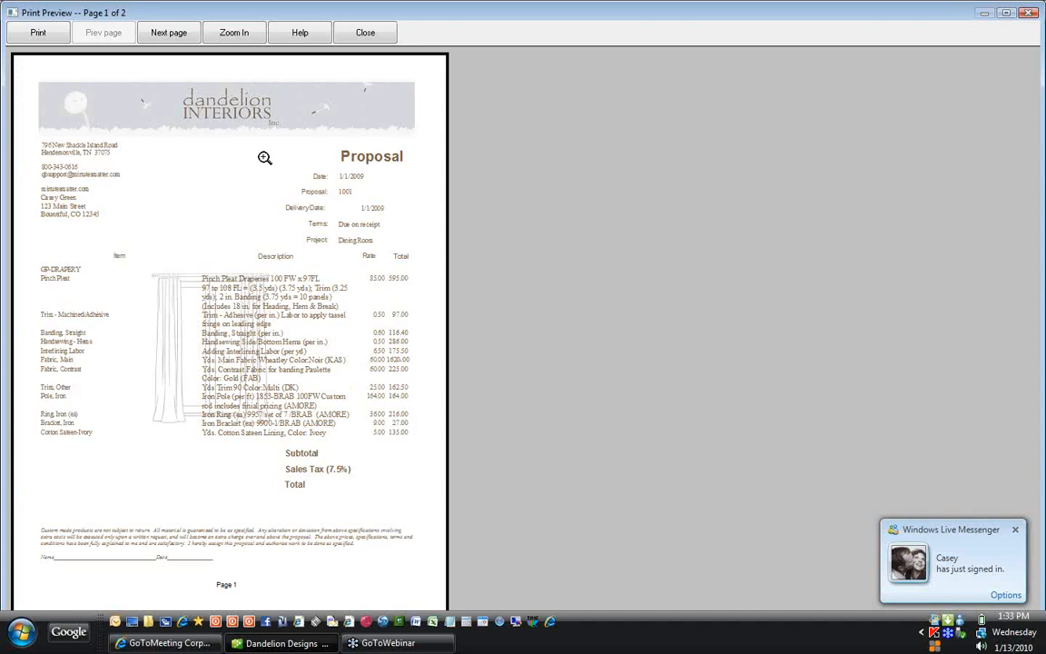
{"action": "left_click", "coordinate": [366, 32]}
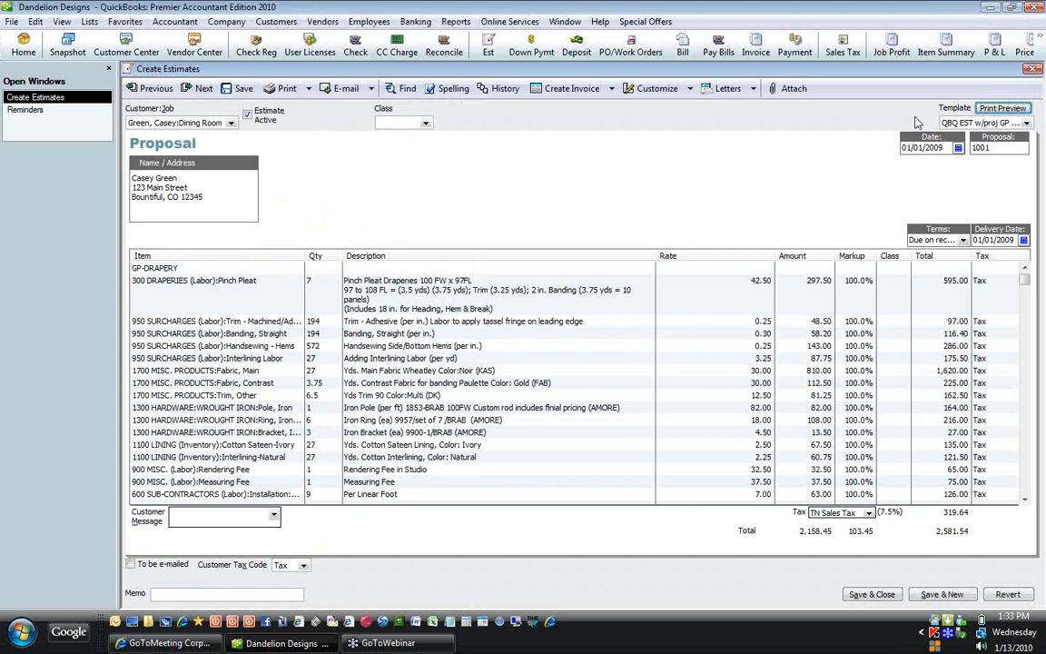
{"action": "left_click", "coordinate": [1003, 109]}
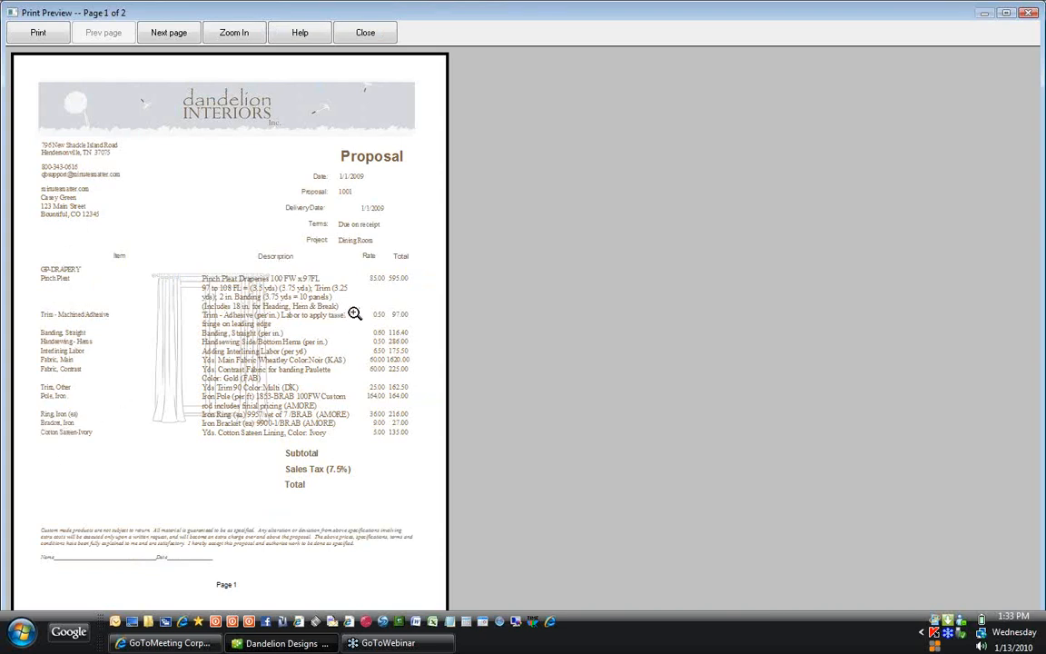
{"action": "left_click", "coordinate": [365, 34]}
{"action": "left_click", "coordinate": [673, 94]}
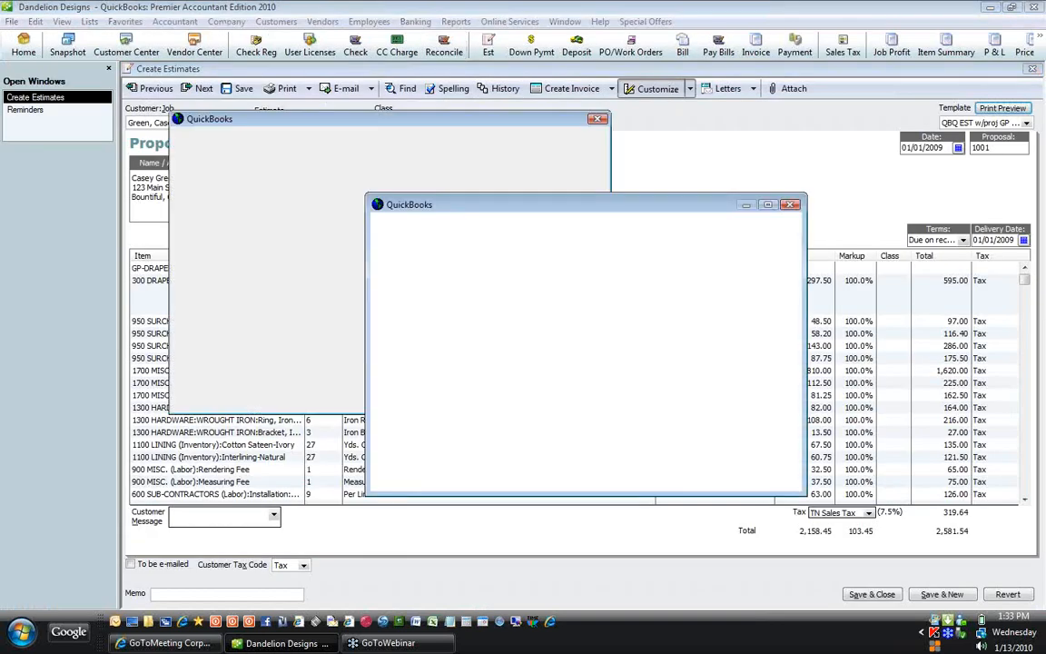
Step: Set the printed columns to show Quantity instead of Item, then re-check the print preview
{"action": "left_click", "coordinate": [595, 453]}
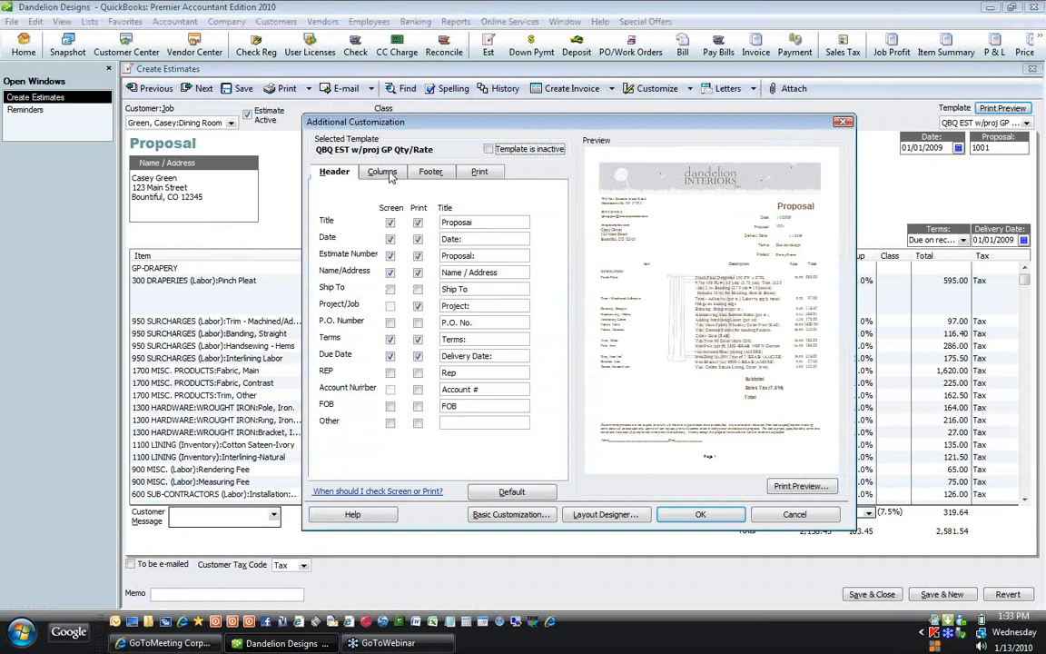
{"action": "left_click", "coordinate": [391, 175]}
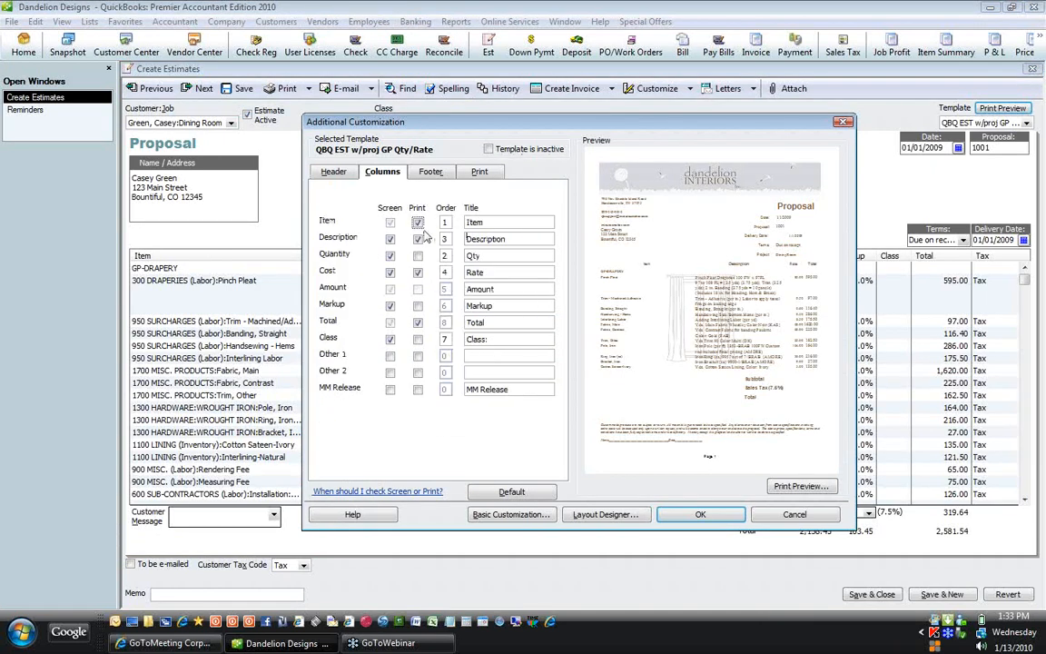
{"action": "left_click", "coordinate": [418, 222]}
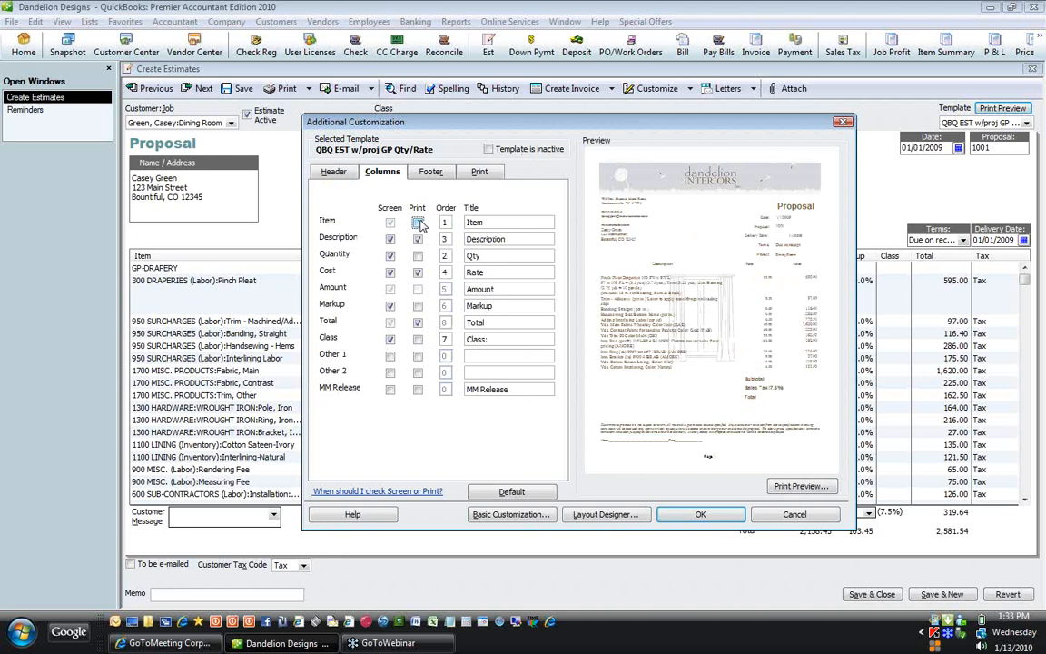
{"action": "left_click", "coordinate": [417, 257]}
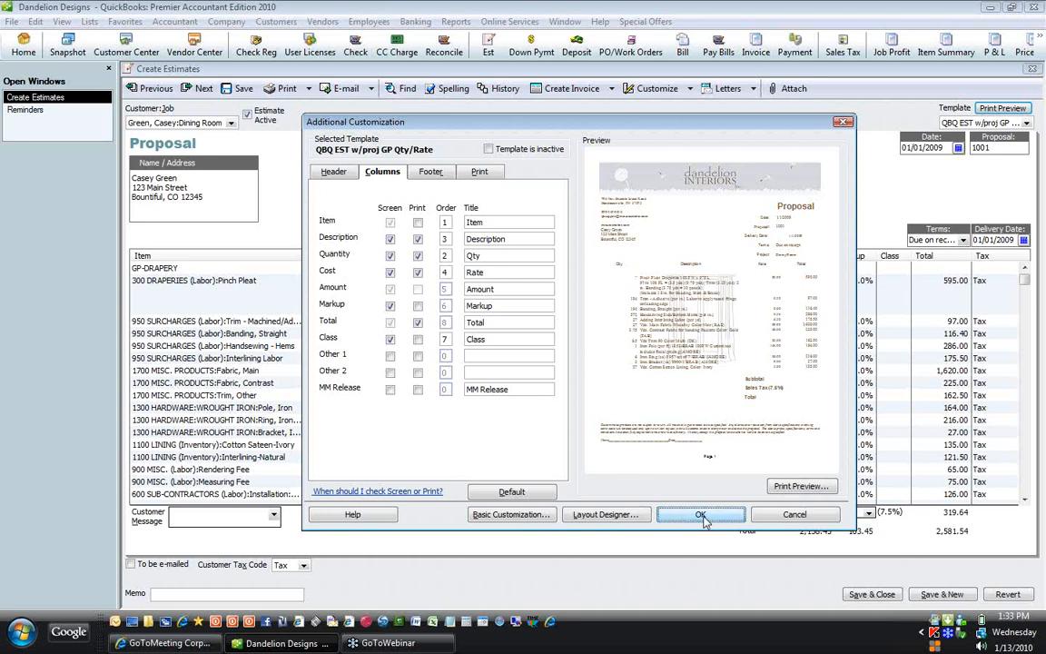
{"action": "left_click", "coordinate": [701, 514]}
{"action": "left_click", "coordinate": [1003, 109]}
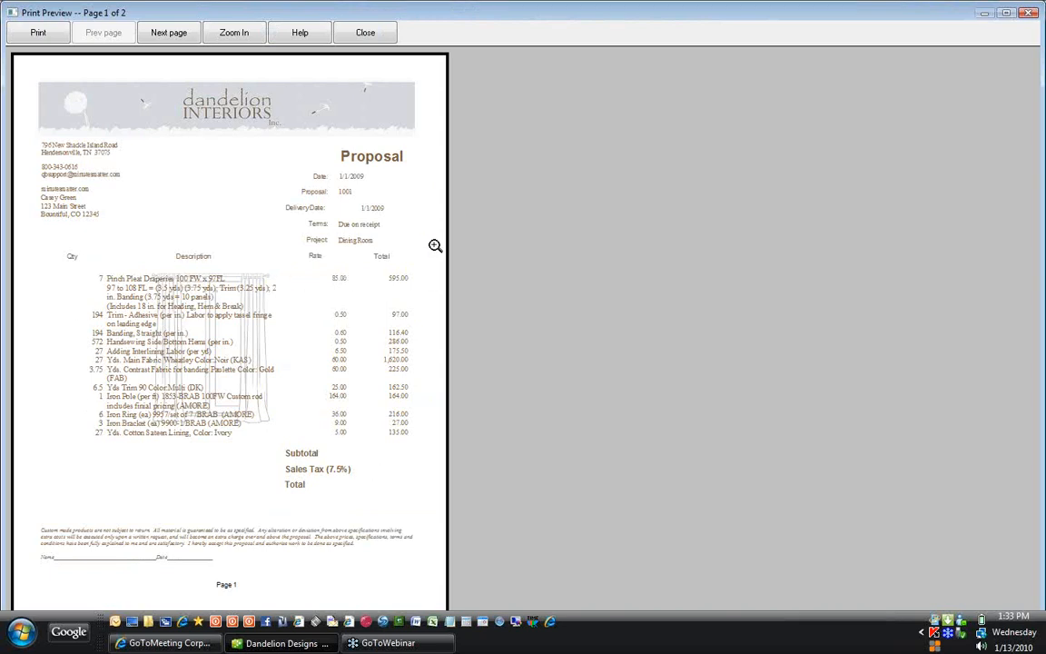
{"action": "left_click", "coordinate": [365, 35]}
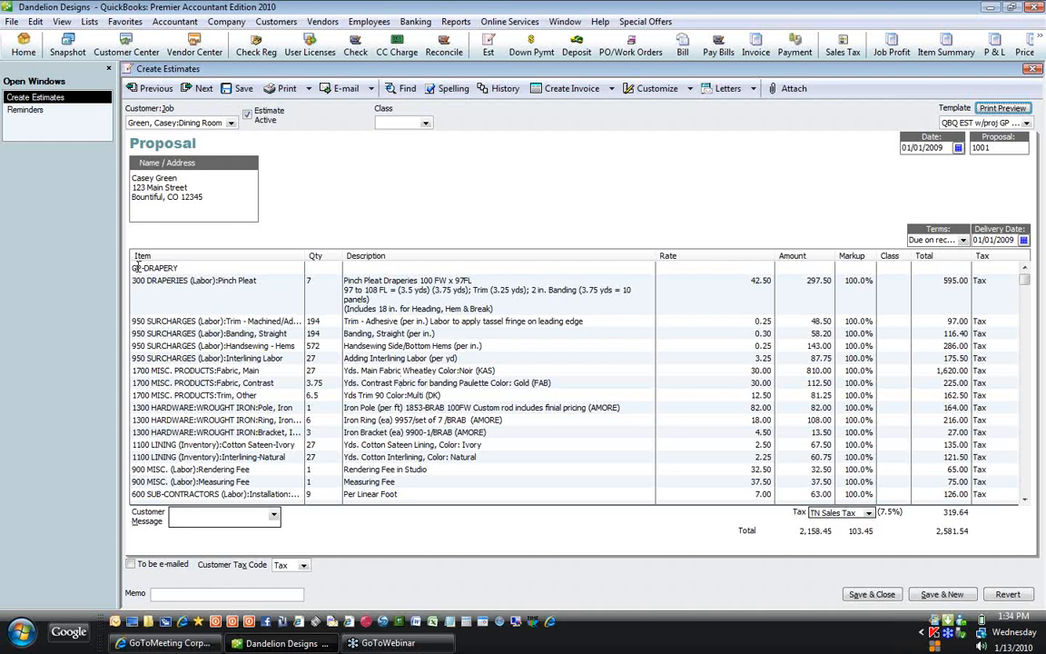
Step: Load Living Room proposal 1002 and check its one-page $3,354.69 print preview
{"action": "left_click", "coordinate": [136, 269]}
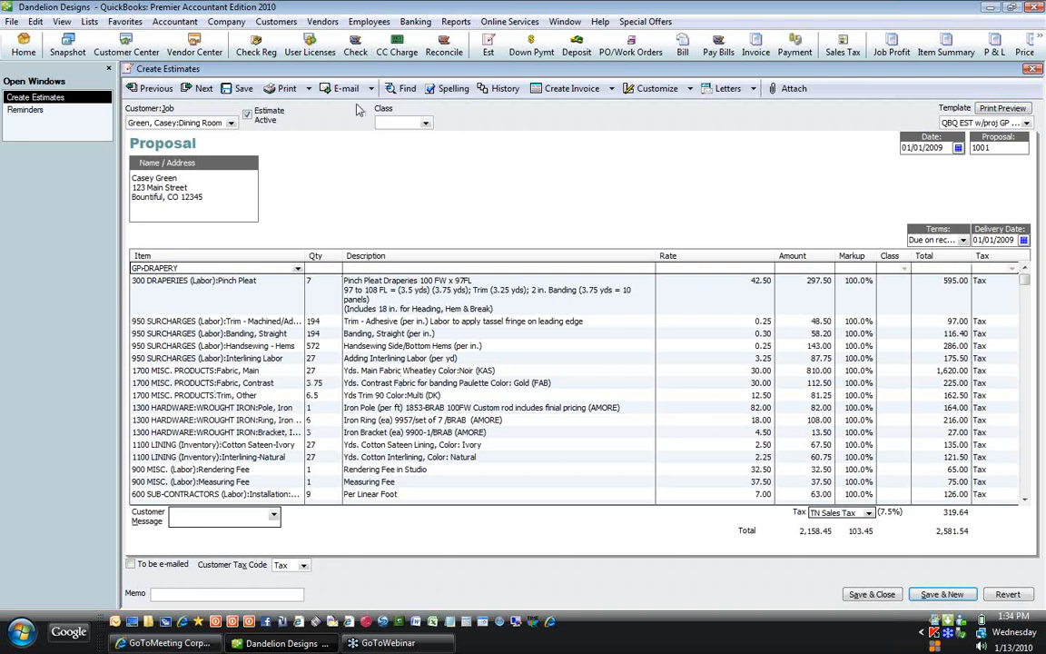
{"action": "left_click", "coordinate": [200, 88]}
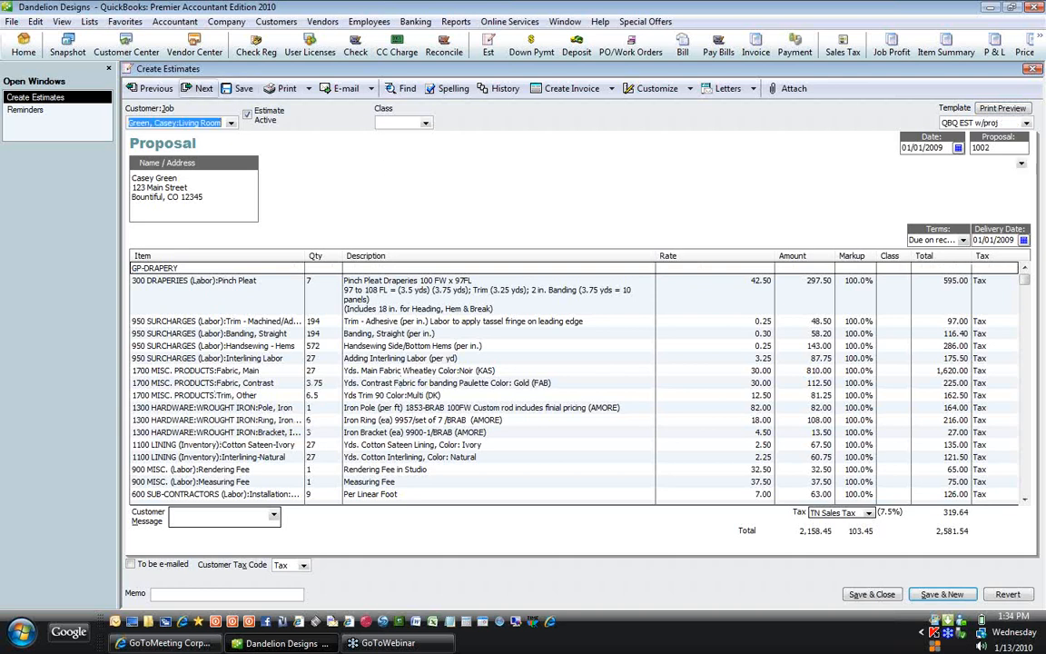
{"action": "left_click", "coordinate": [1004, 109]}
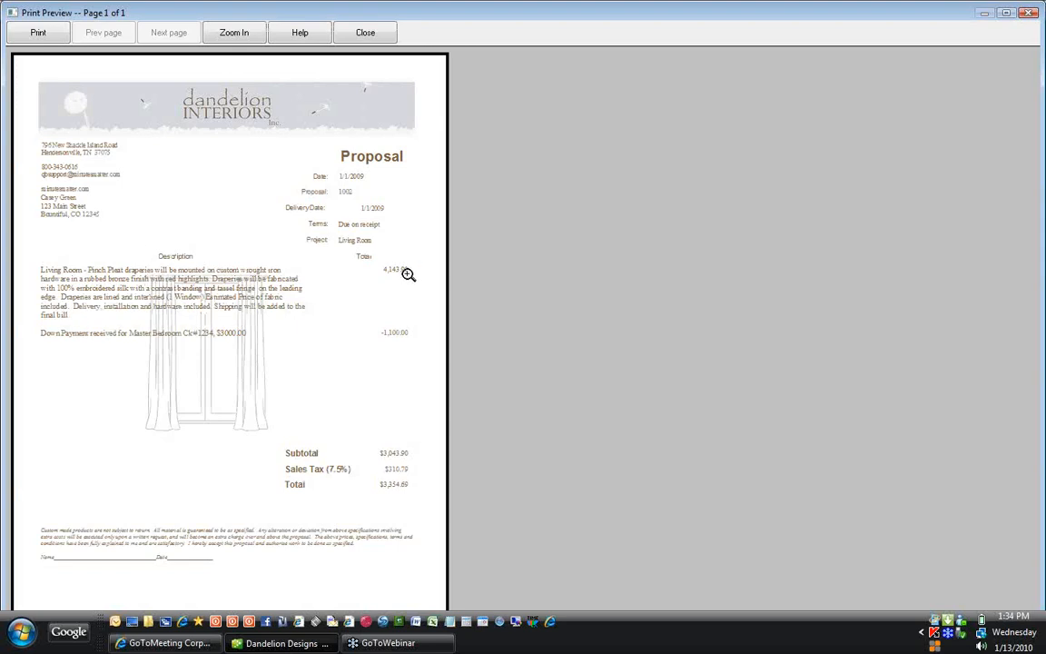
{"action": "left_click", "coordinate": [366, 34]}
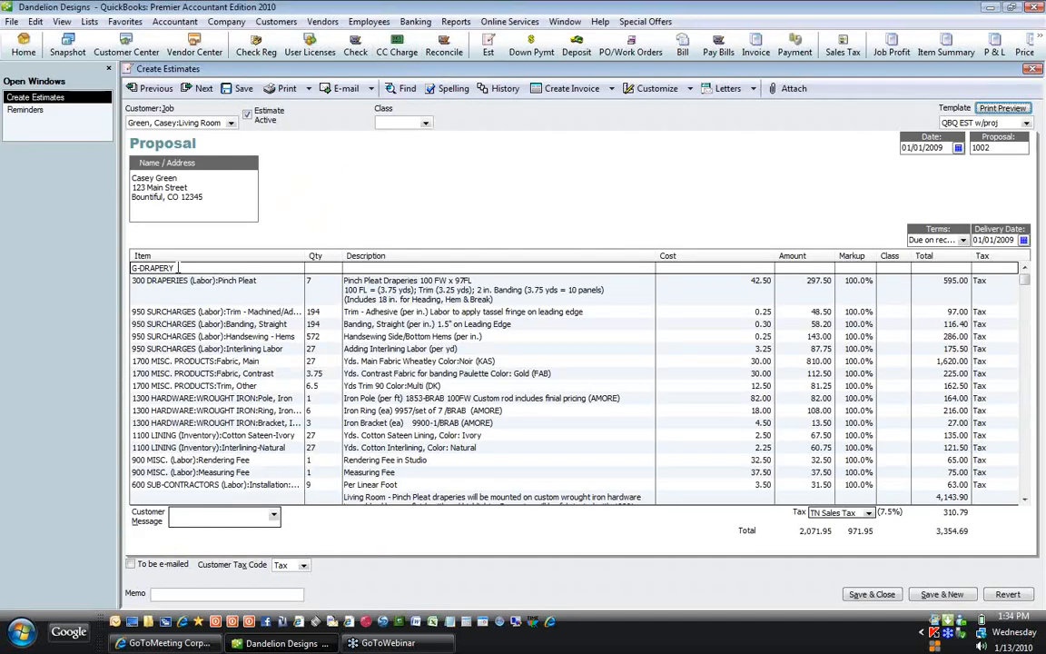
Step: Browse the G-DRAPERY item list unchanged, then save proposal 1002 and start new proposal 1044
{"action": "left_click", "coordinate": [178, 268]}
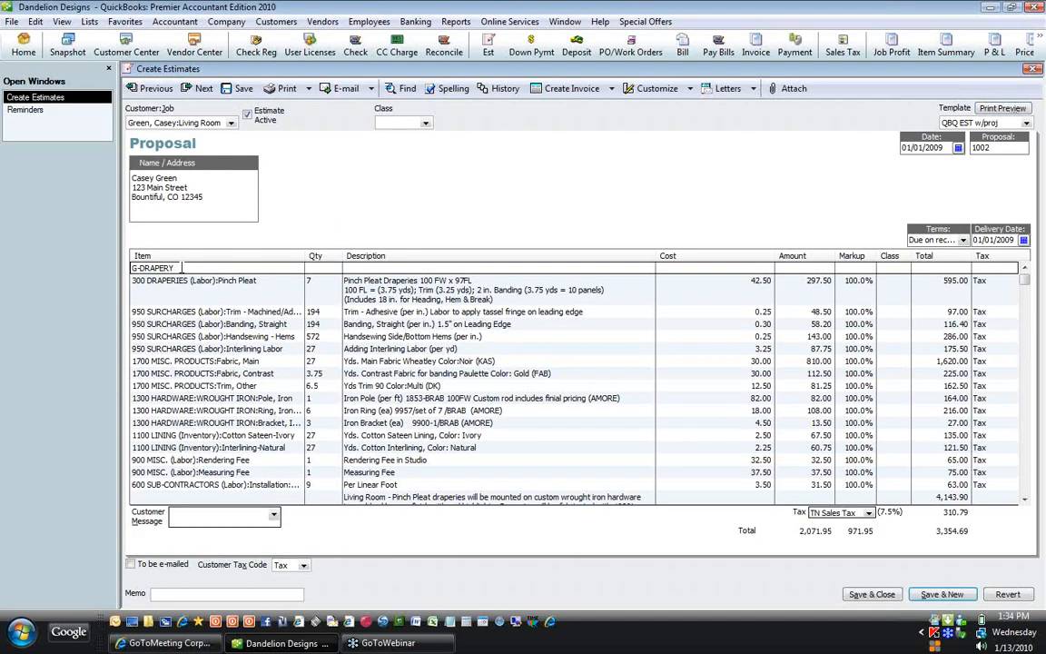
{"action": "left_click", "coordinate": [297, 268]}
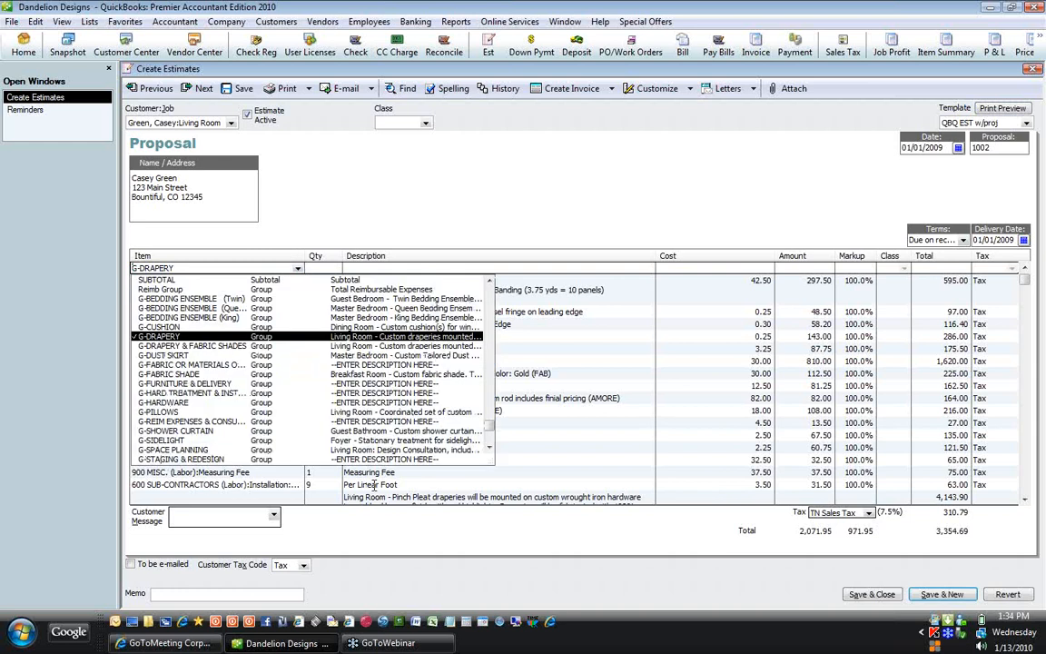
{"action": "left_click", "coordinate": [489, 447]}
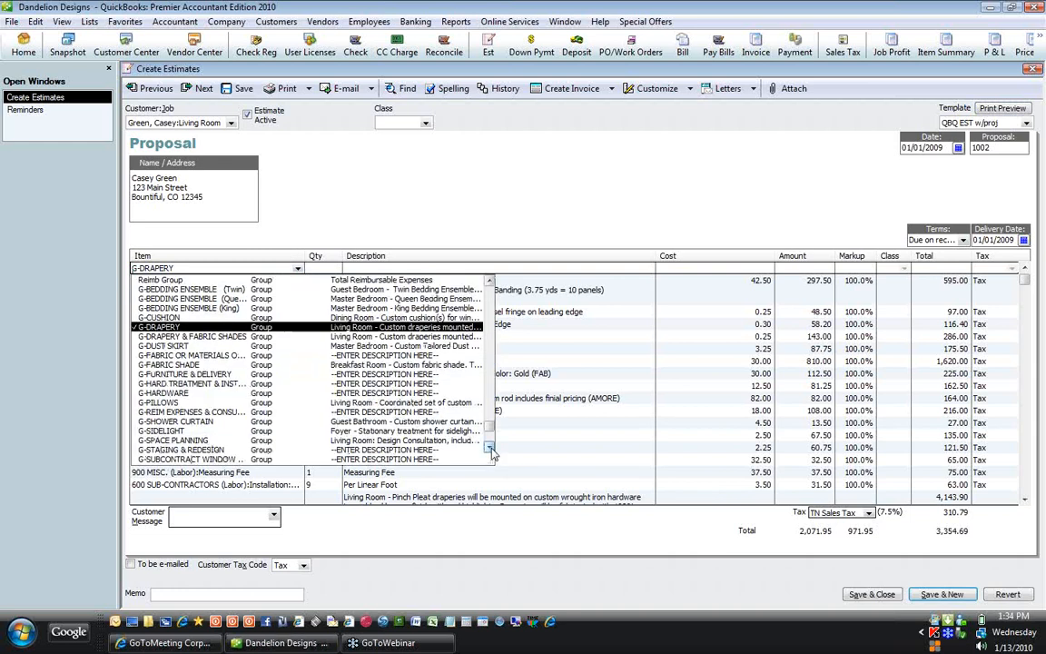
{"action": "left_click", "coordinate": [490, 447]}
{"action": "left_click", "coordinate": [489, 448]}
{"action": "left_click", "coordinate": [490, 447]}
{"action": "left_click", "coordinate": [490, 448]}
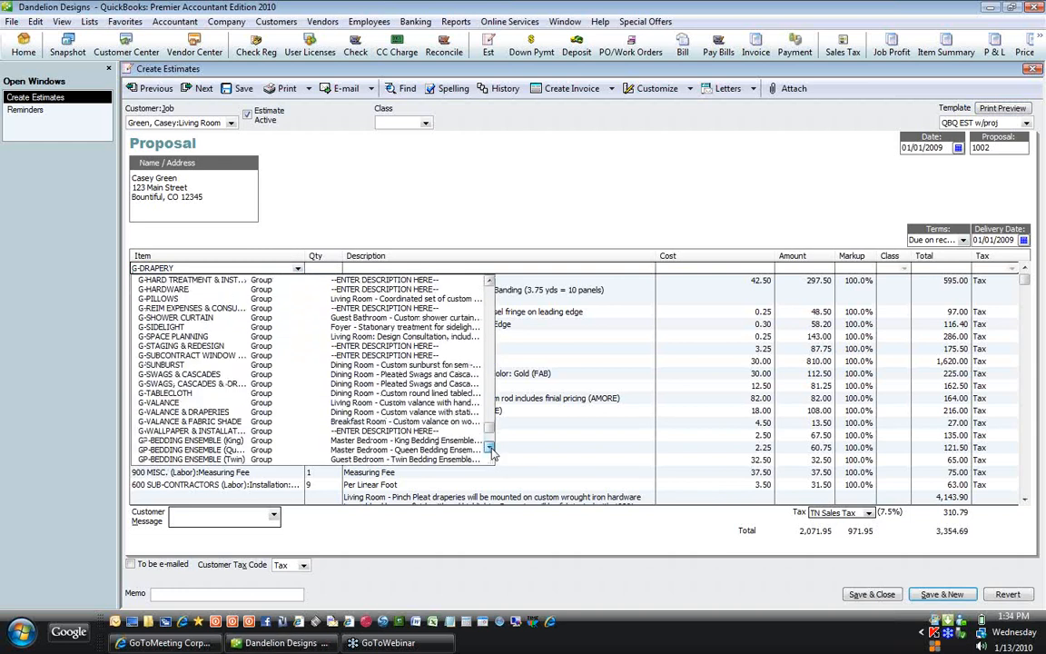
{"action": "left_click", "coordinate": [335, 182]}
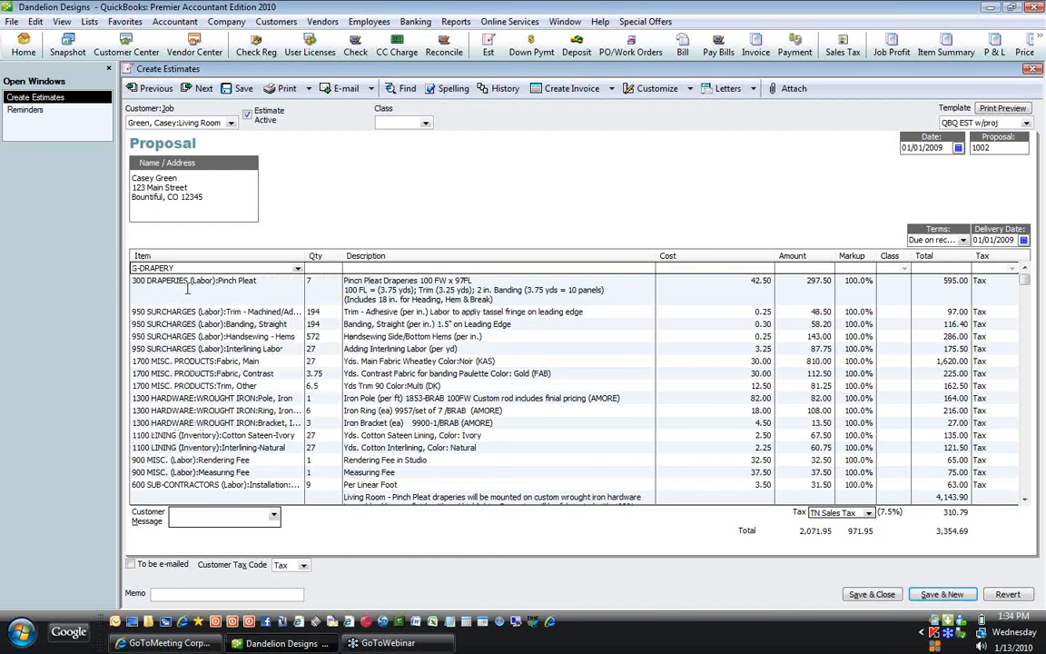
{"action": "left_click", "coordinate": [941, 594]}
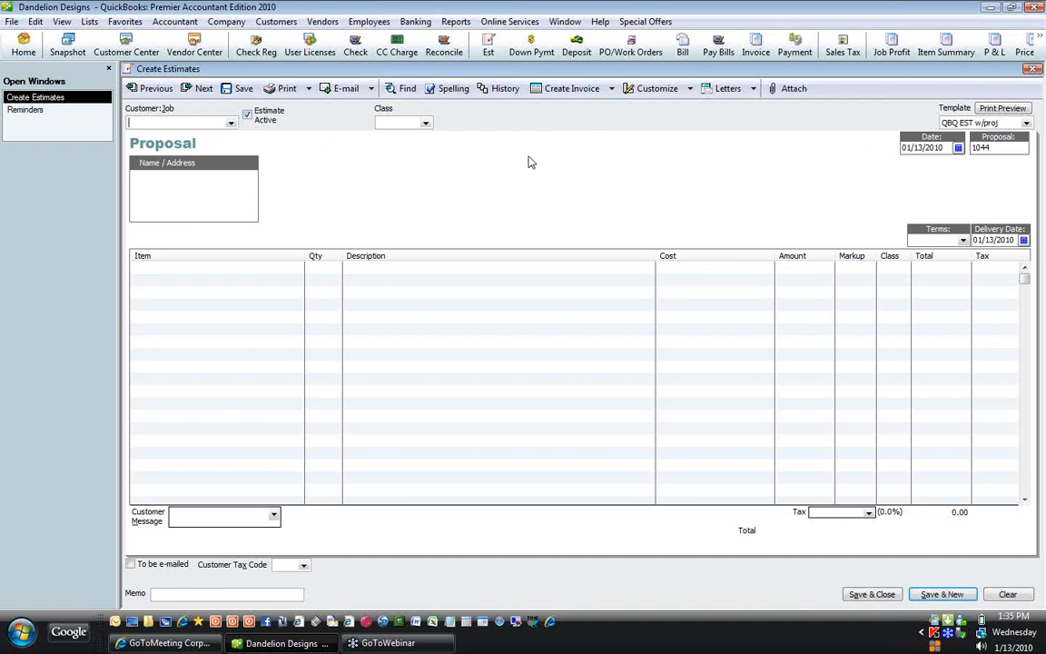
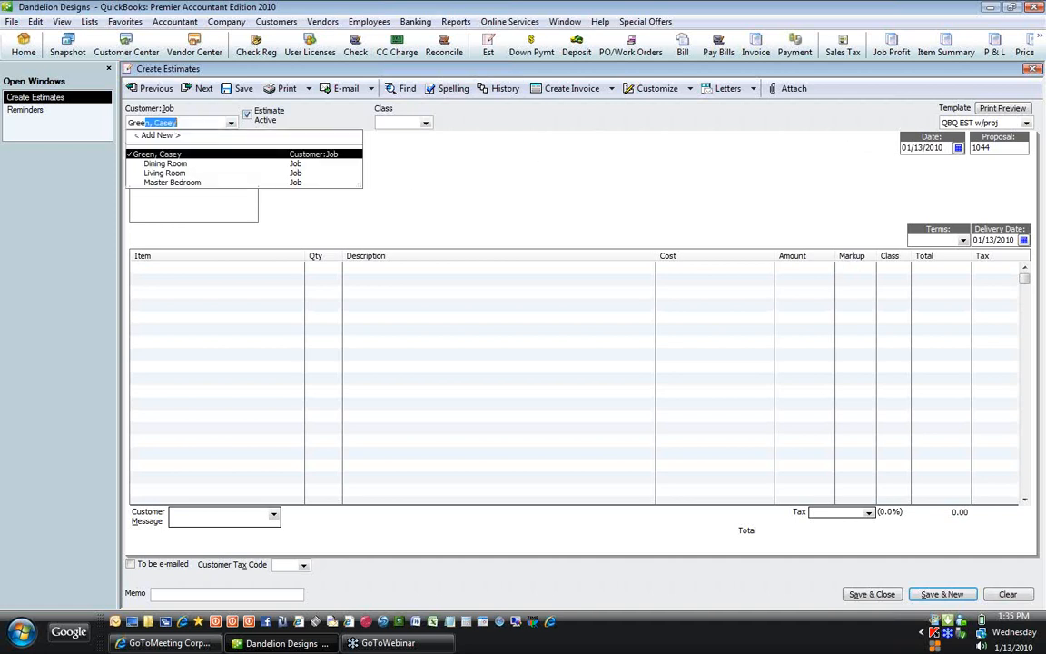
Step: Assign the new proposal to the customer's Living Room job, keeping number 1044
{"action": "left_click", "coordinate": [176, 173]}
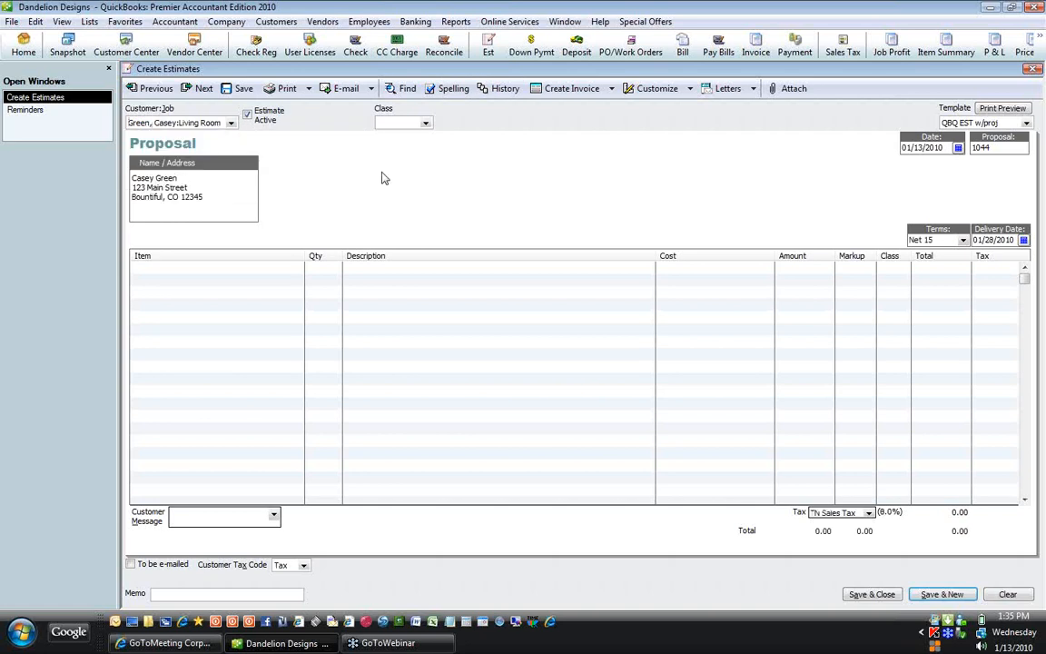
{"action": "key", "text": "Tab"}
{"action": "key", "text": "Tab"}
{"action": "key", "text": "Tab"}
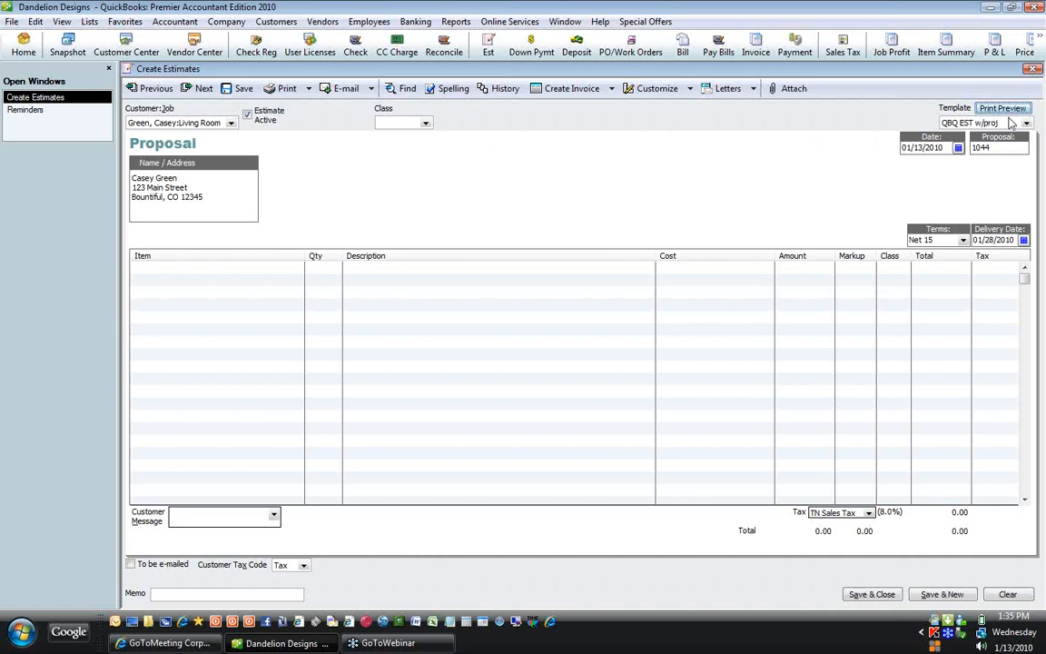
{"action": "key", "text": "Tab"}
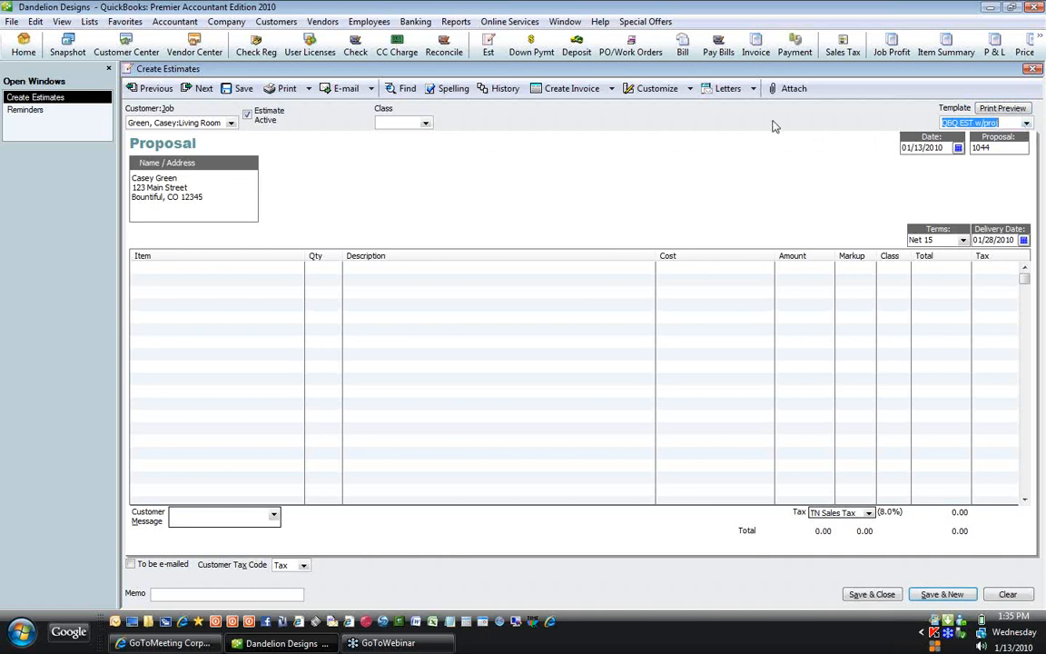
{"action": "key", "text": "Tab"}
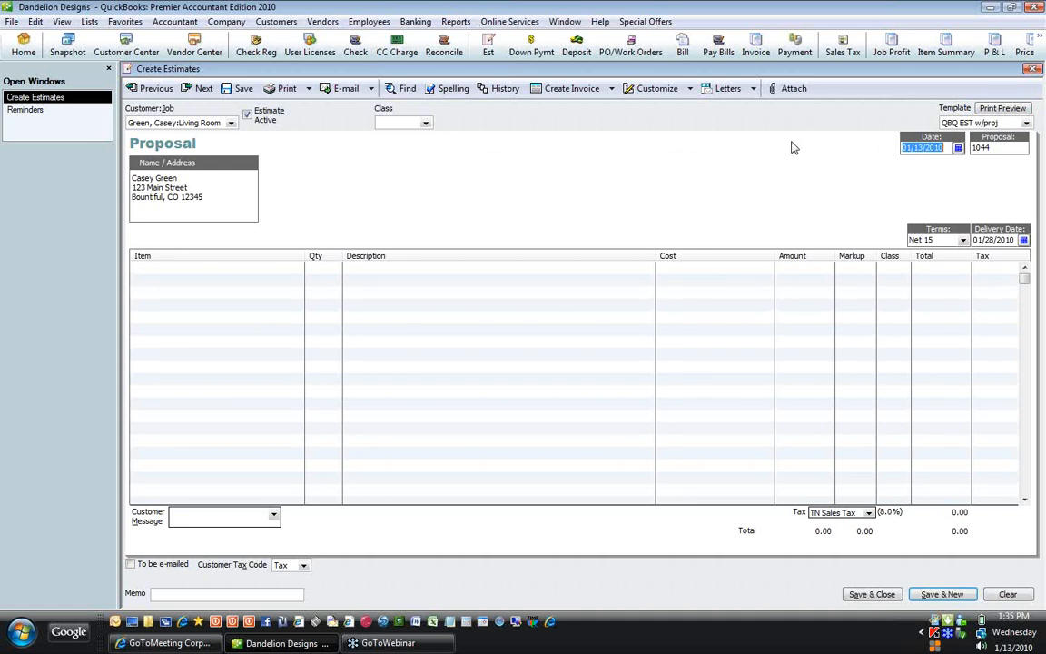
{"action": "key", "text": "Tab"}
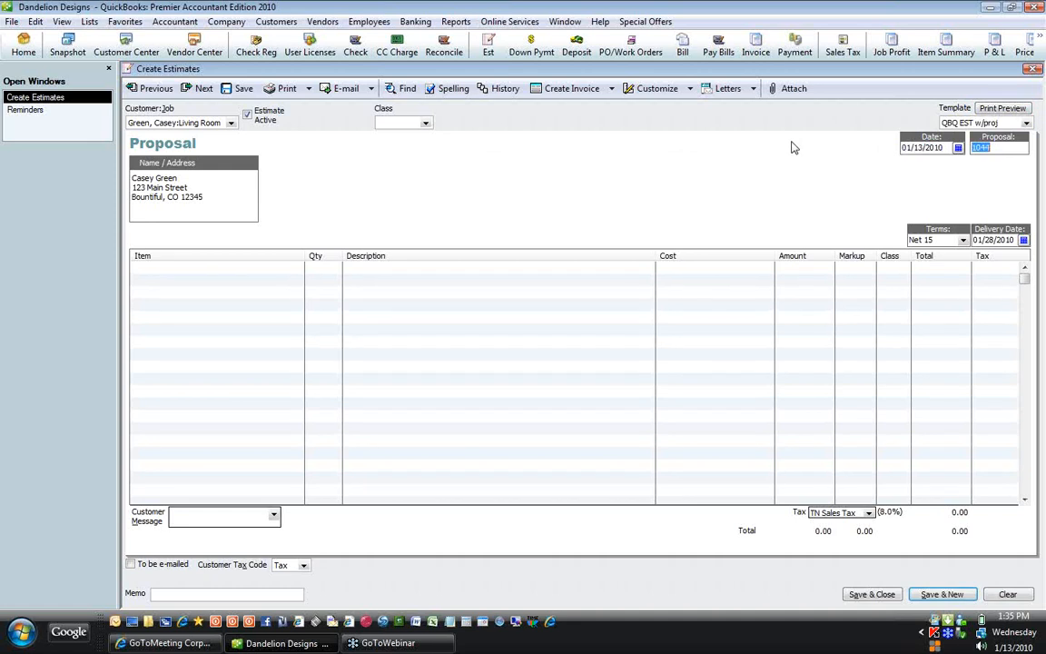
{"action": "key", "text": "Home"}
Step: Set the terms to Due on receipt and push the delivery date later
{"action": "key", "text": "Tab"}
{"action": "left_click", "coordinate": [964, 240]}
{"action": "left_click", "coordinate": [926, 289]}
{"action": "key", "text": "Tab"}
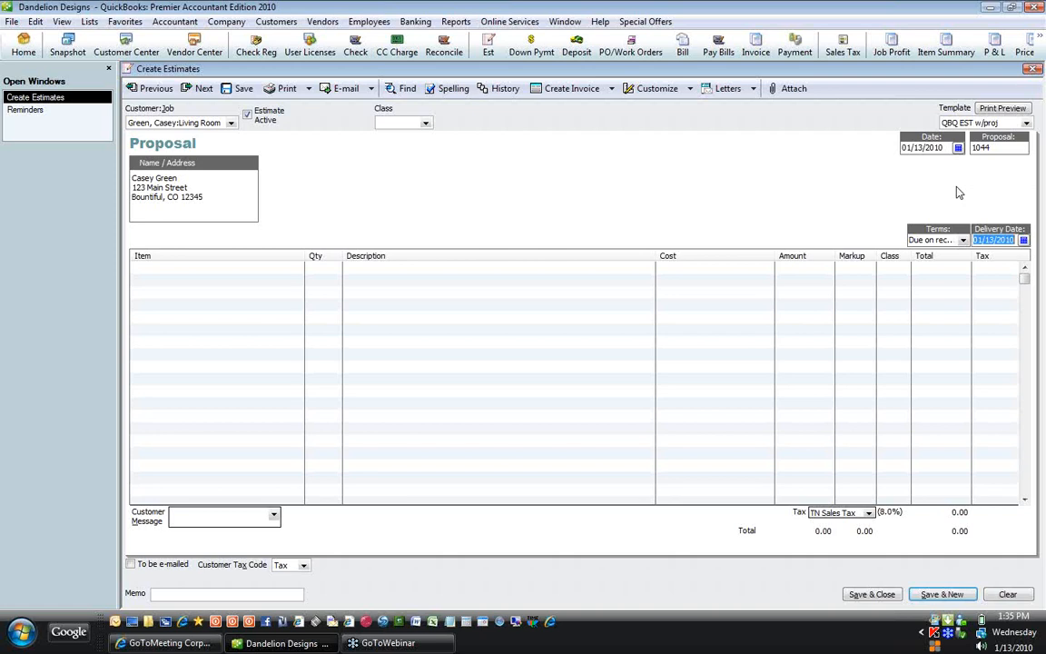
{"action": "key", "text": "plus"}
{"action": "key", "text": "plus"}
{"action": "key", "text": "plus"}
{"action": "key", "text": "plus"}
{"action": "key", "text": "plus"}
{"action": "key", "text": "plus"}
{"action": "key", "text": "plus"}
{"action": "key", "text": "plus"}
{"action": "key", "text": "plus"}
{"action": "key", "text": "plus"}
{"action": "key", "text": "plus"}
{"action": "key", "text": "plus"}
{"action": "key", "text": "plus"}
{"action": "key", "text": "plus"}
{"action": "key", "text": "plus"}
{"action": "key", "text": "plus"}
{"action": "key", "text": "plus"}
{"action": "key", "text": "plus"}
Step: Set delivery to 02/27/2010 and add the G-DRAPERY group as the first item
{"action": "key", "text": "Tab"}
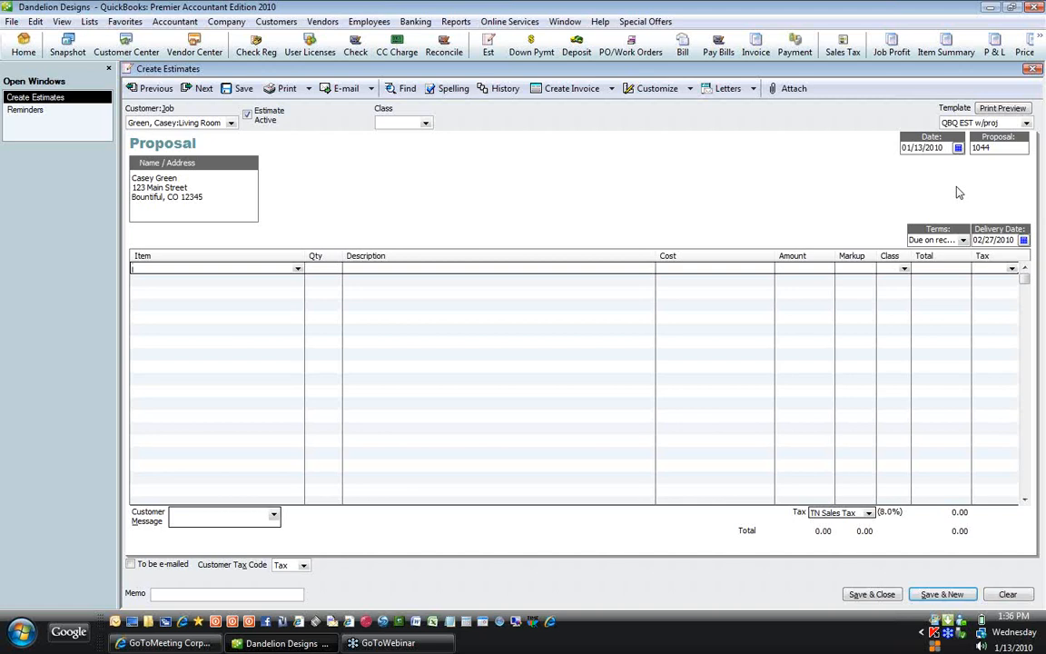
{"action": "type", "text": "G-BEDDING ENSEMBLE (Twin"}
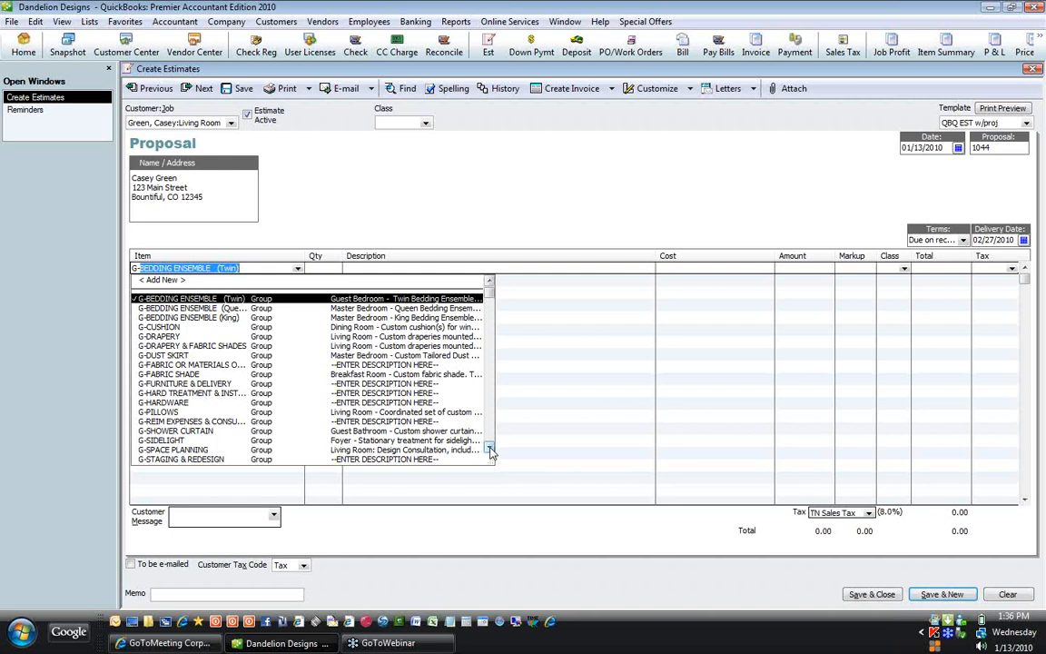
{"action": "left_click", "coordinate": [489, 450]}
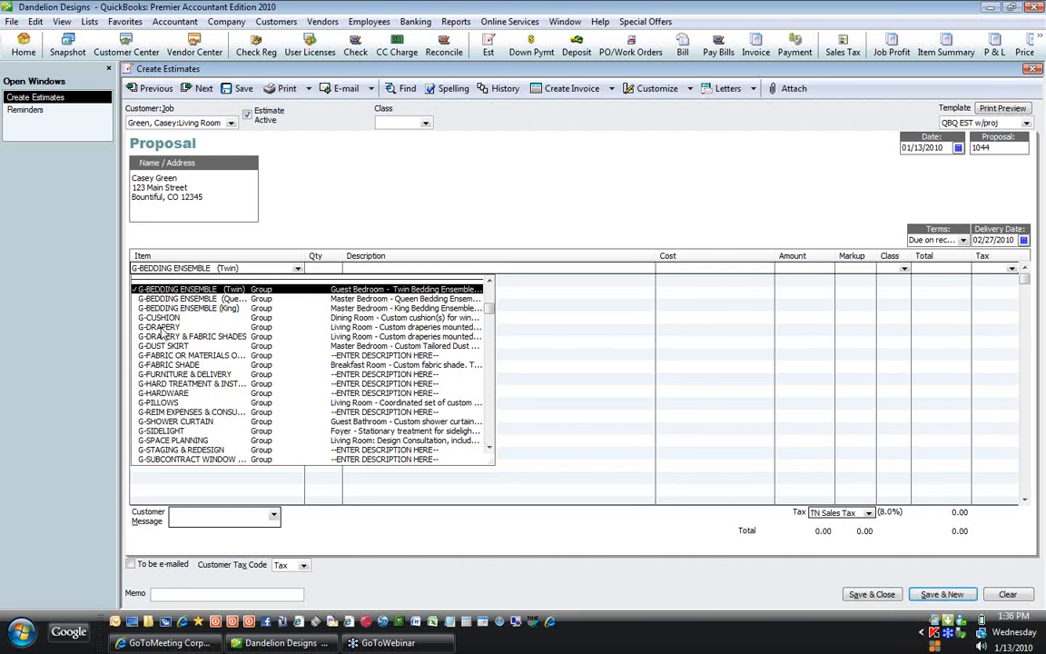
{"action": "left_click", "coordinate": [161, 328]}
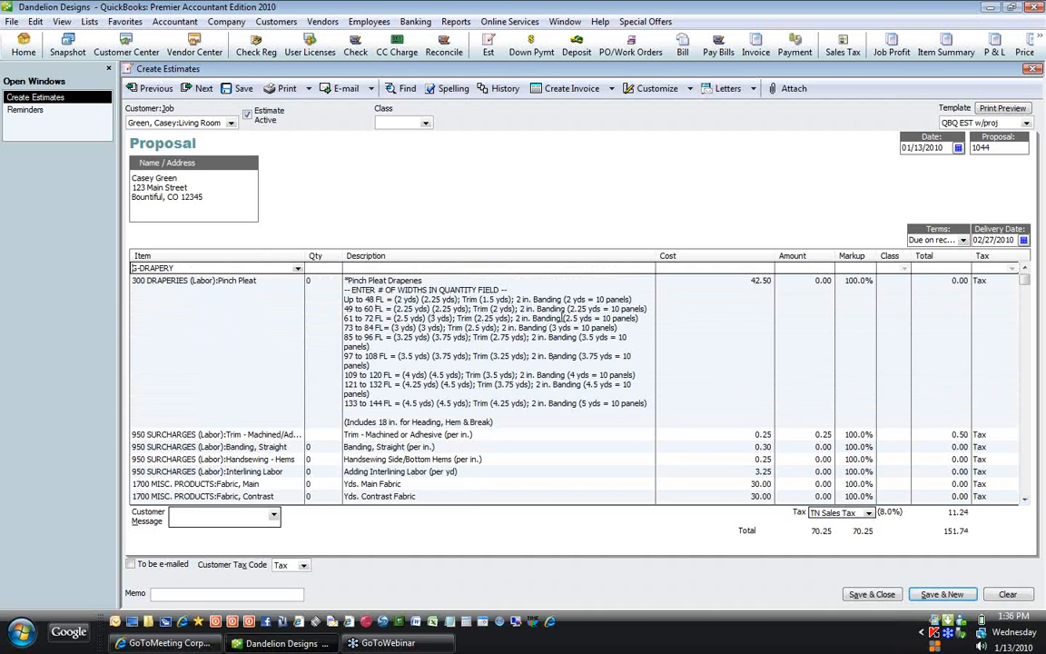
Step: Delete the Handsewing - Hems line from the drapery group lines
{"action": "key", "text": "Down"}
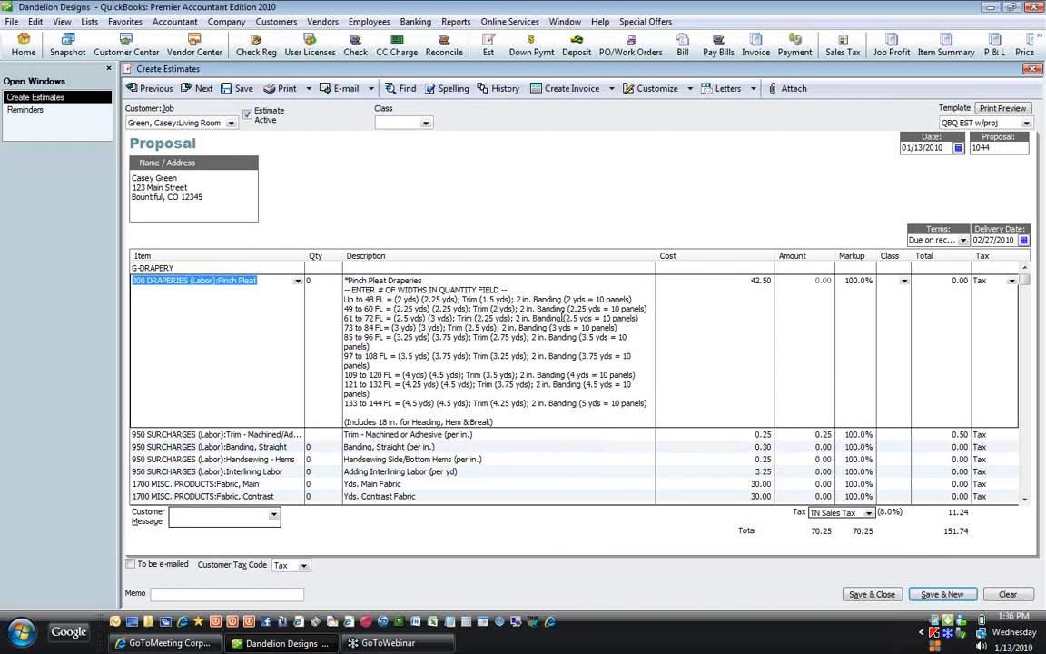
{"action": "key", "text": "Down"}
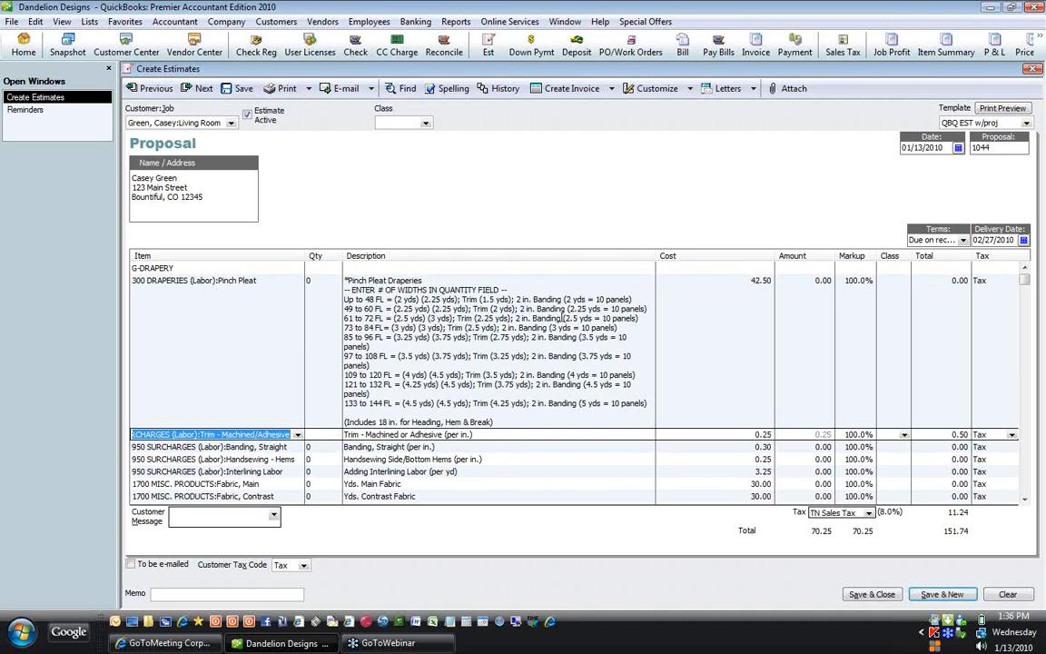
{"action": "key", "text": "Down"}
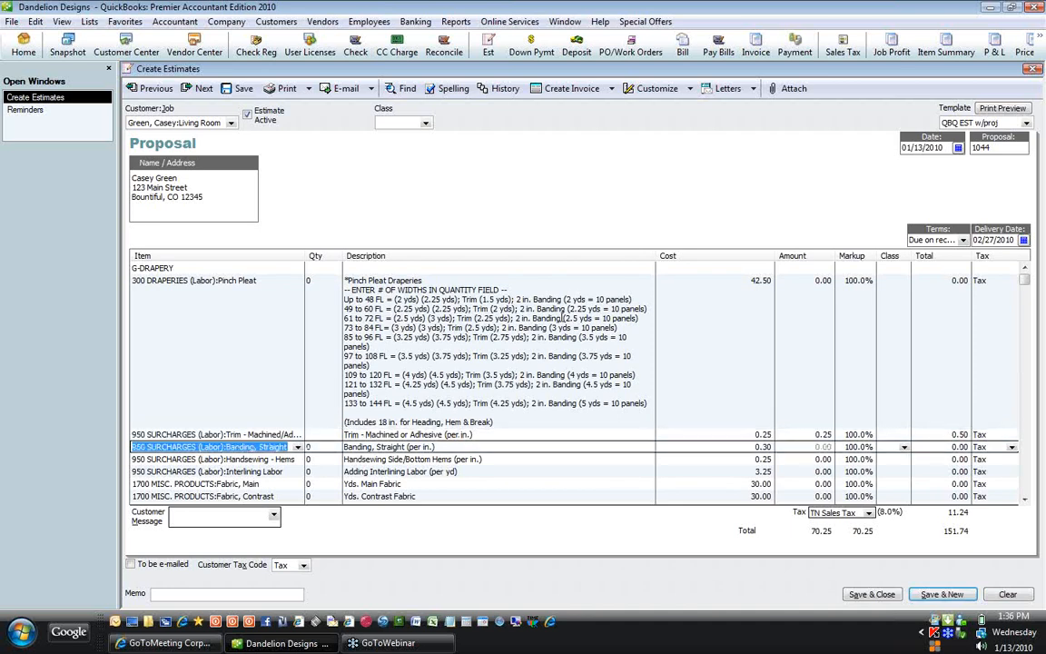
{"action": "key", "text": "Down"}
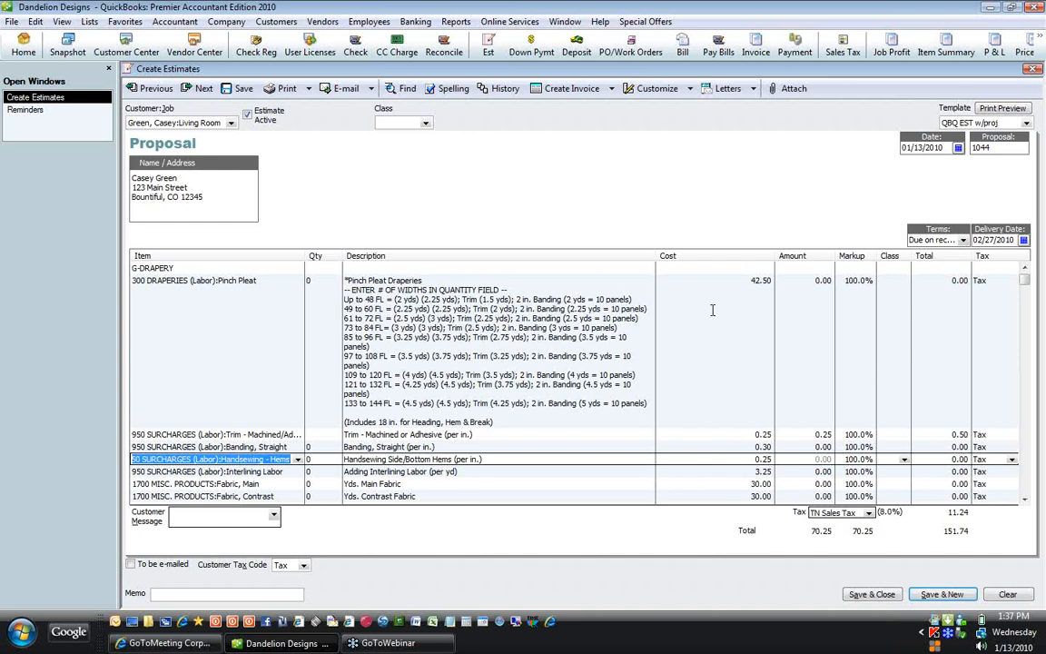
{"action": "key", "text": "ctrl+Delete"}
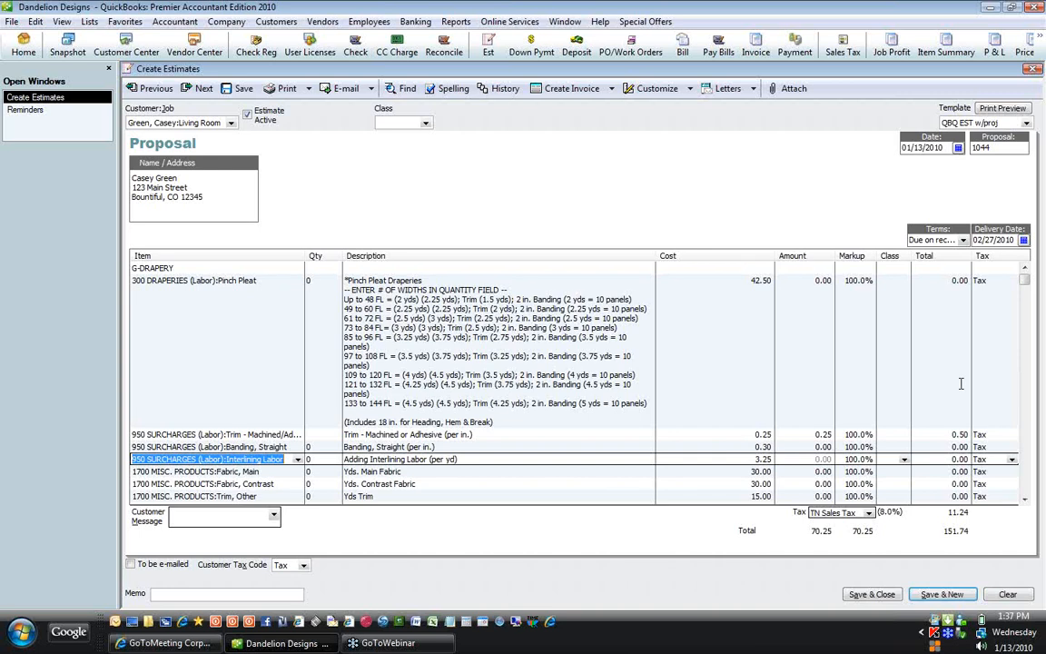
Step: Change the Trim, Other line to Trim, Tassel Fringe
{"action": "key", "text": "Down"}
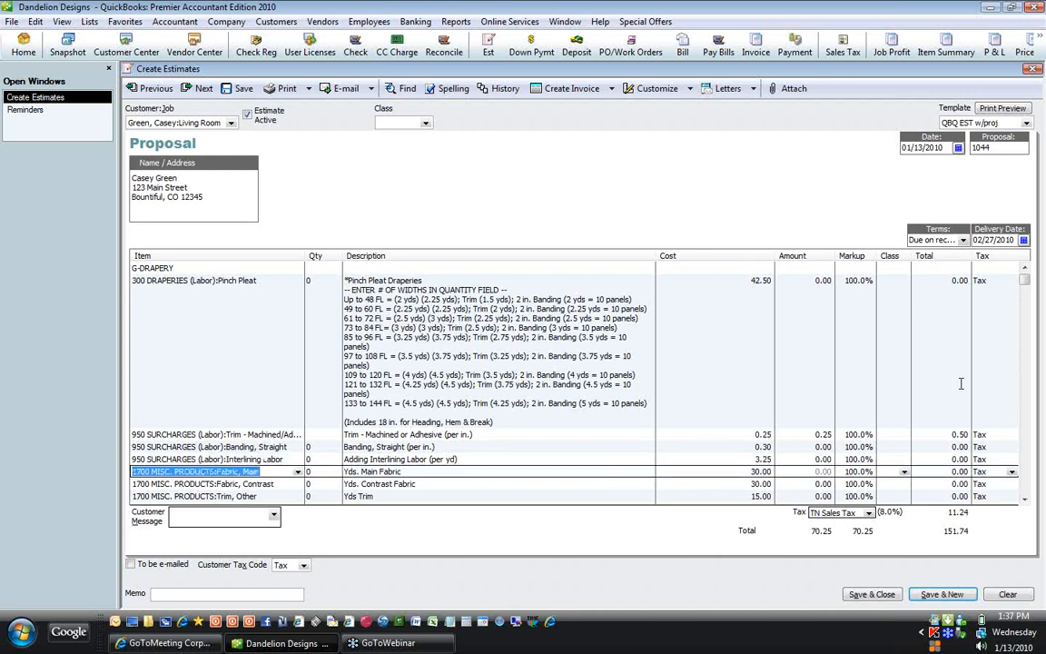
{"action": "key", "text": "Down"}
{"action": "key", "text": "Down"}
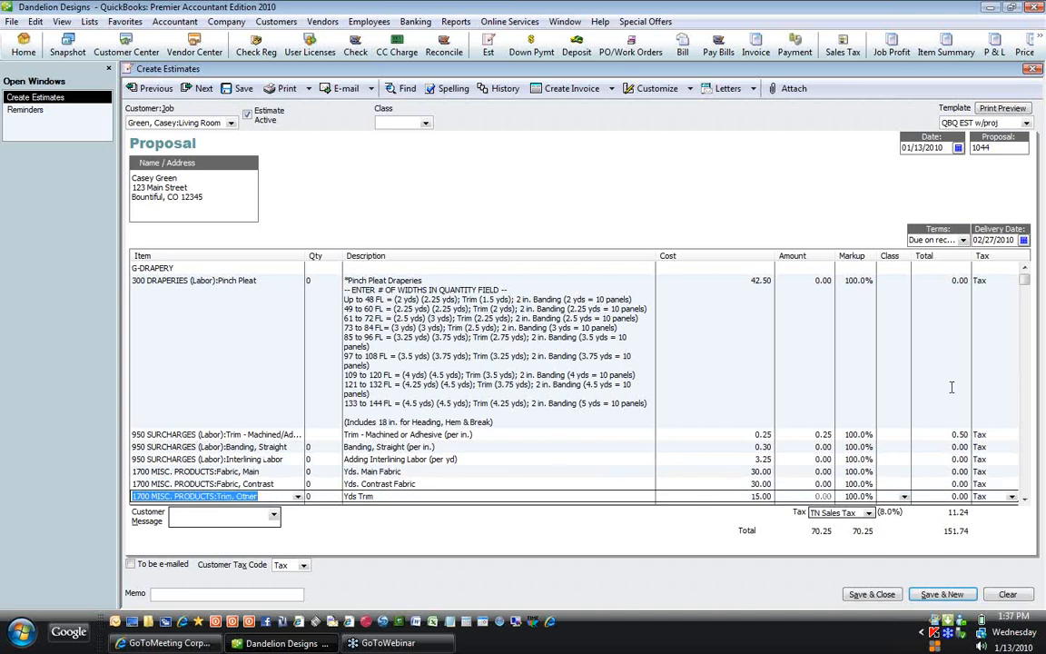
{"action": "left_click", "coordinate": [297, 497]}
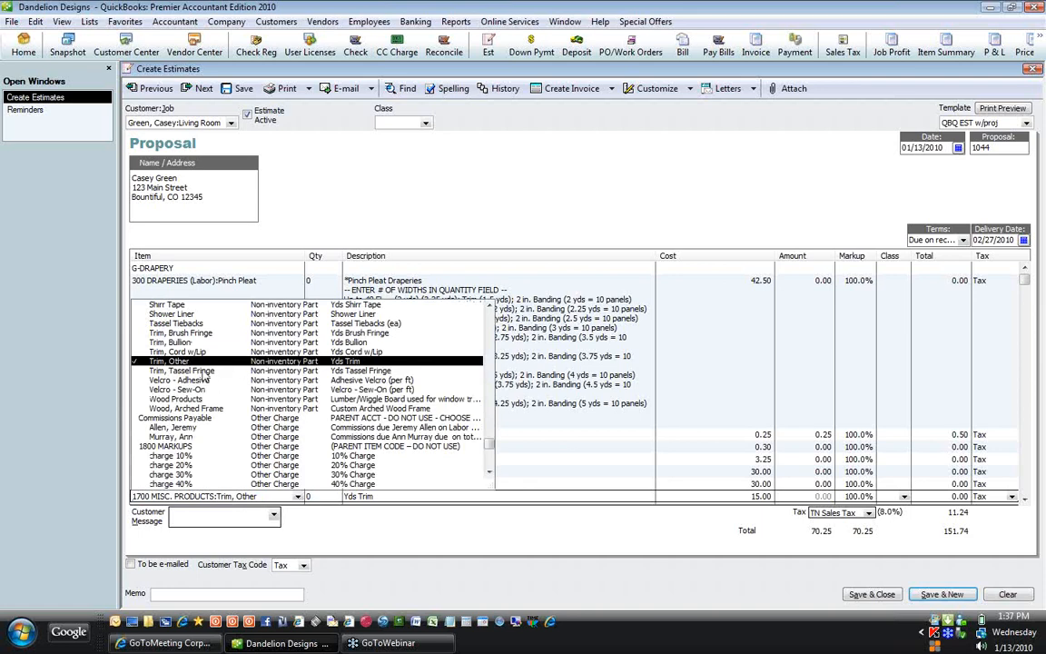
{"action": "left_click", "coordinate": [203, 373]}
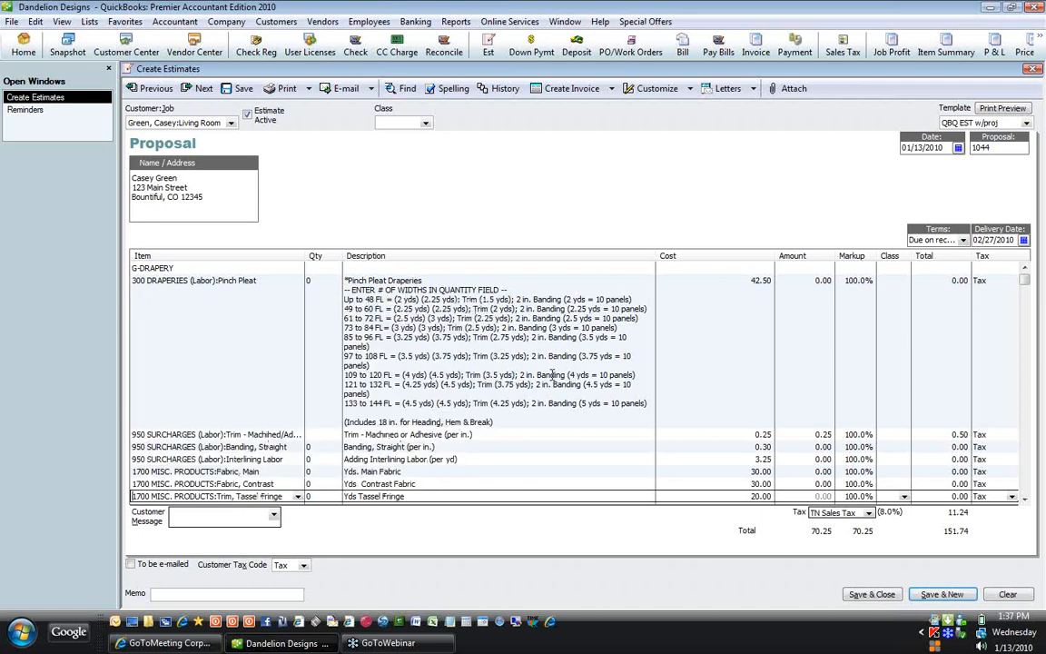
{"action": "key", "text": "Down"}
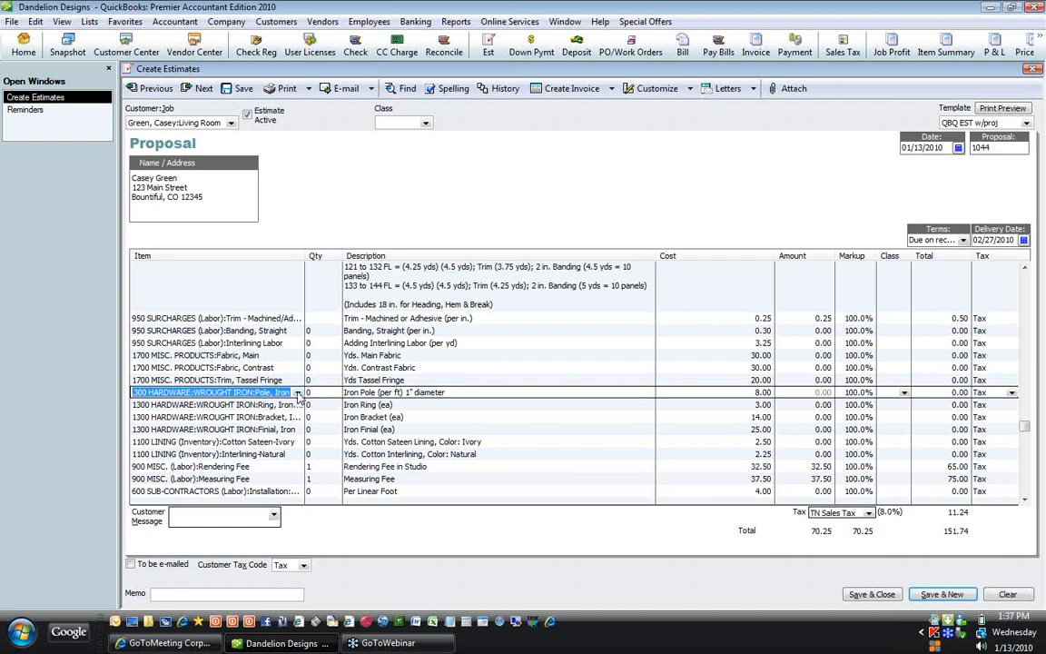
Step: Replace the iron pole with traverse rod TR 66-120 and delete the iron ring, bracket and finial lines
{"action": "left_click", "coordinate": [298, 392]}
{"action": "left_click", "coordinate": [489, 406]}
{"action": "left_click", "coordinate": [490, 406]}
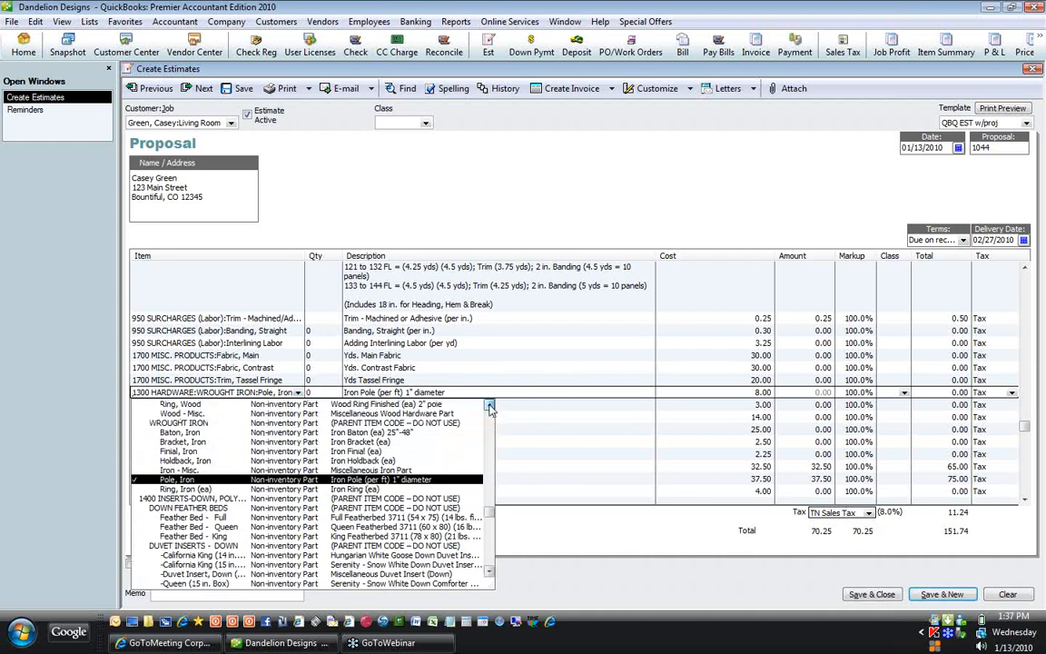
{"action": "left_click", "coordinate": [489, 406]}
{"action": "left_click", "coordinate": [489, 406]}
{"action": "left_click", "coordinate": [490, 406]}
{"action": "left_click", "coordinate": [489, 406]}
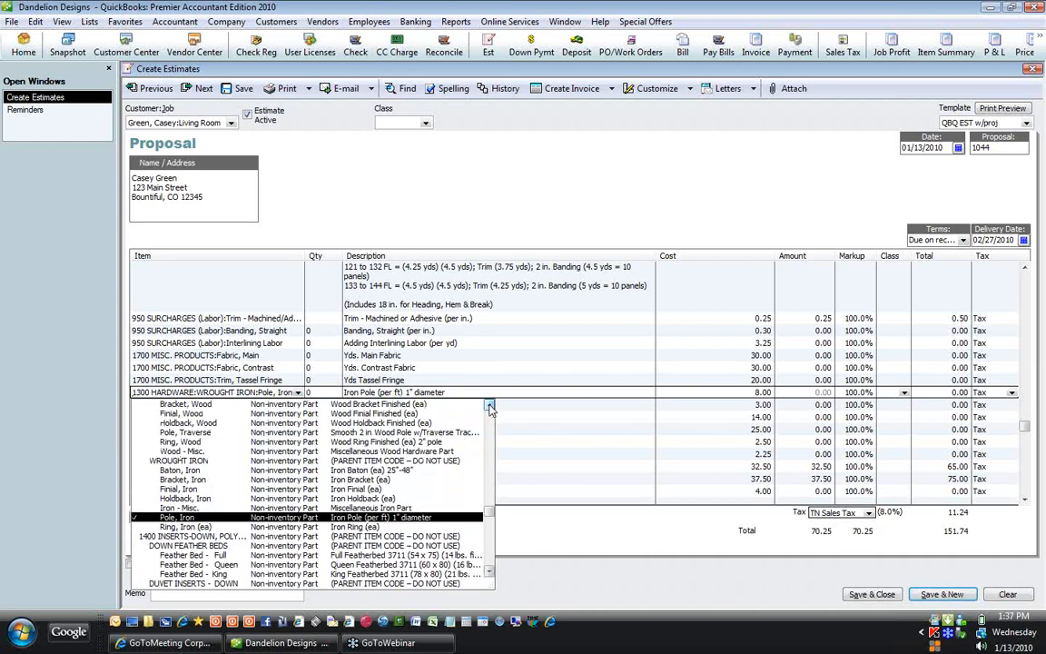
{"action": "scroll", "coordinate": [188, 432], "scroll_direction": "up", "scroll_amount": 3}
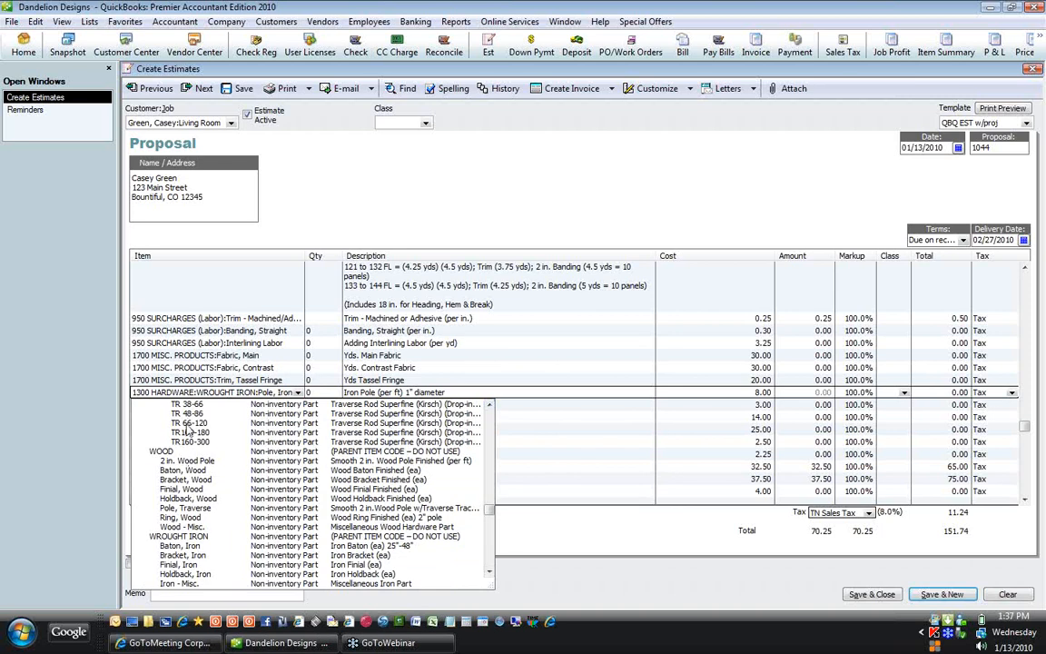
{"action": "left_click", "coordinate": [189, 423]}
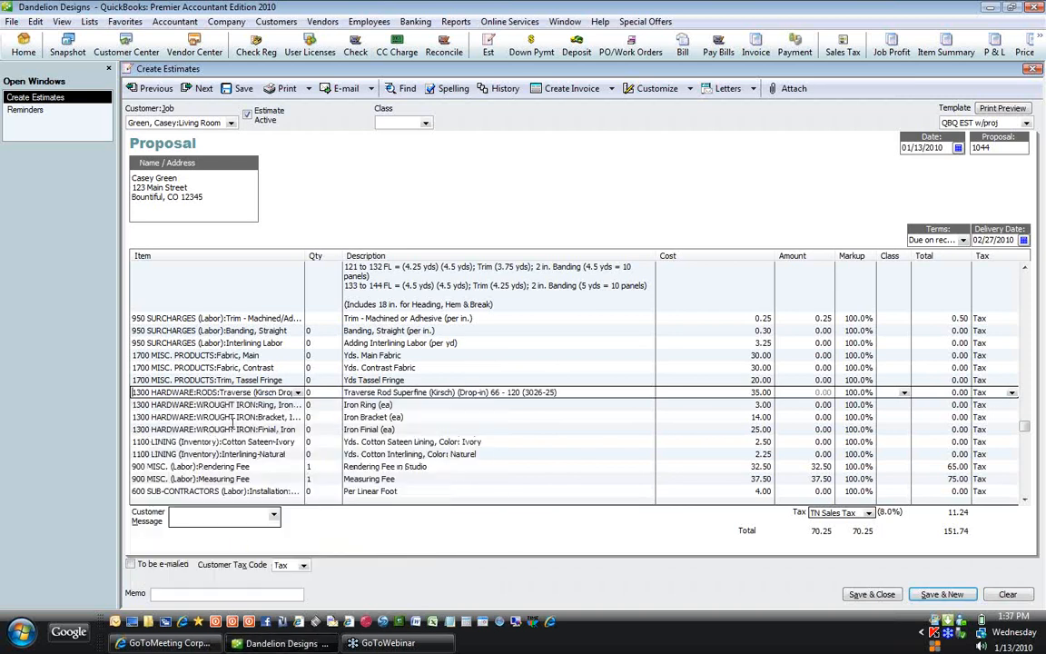
{"action": "key", "text": "Down"}
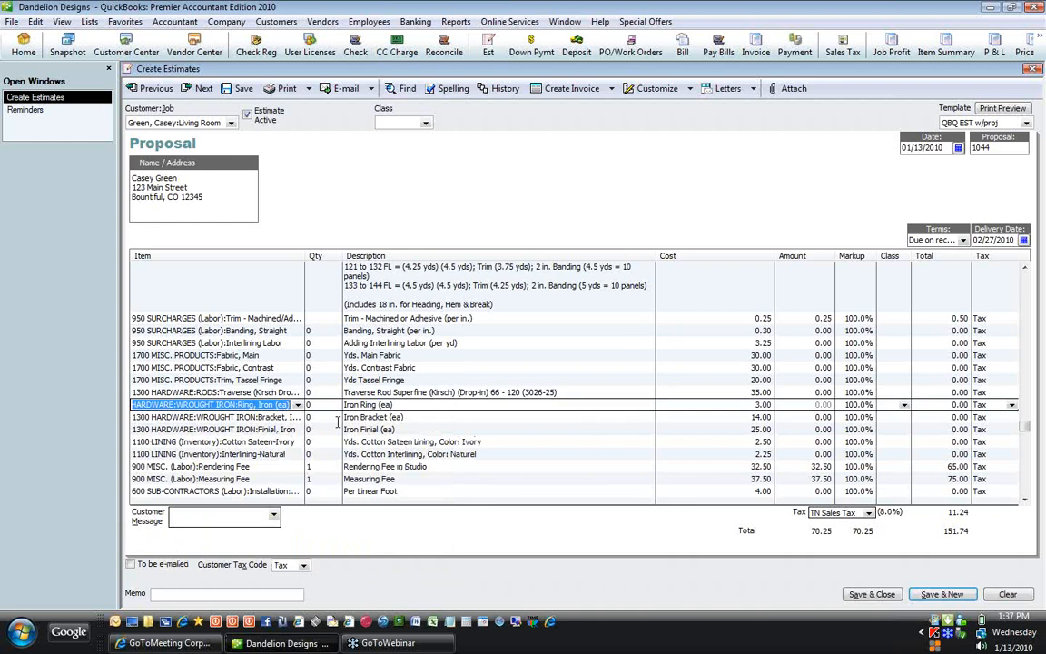
{"action": "key", "text": "ctrl+Delete"}
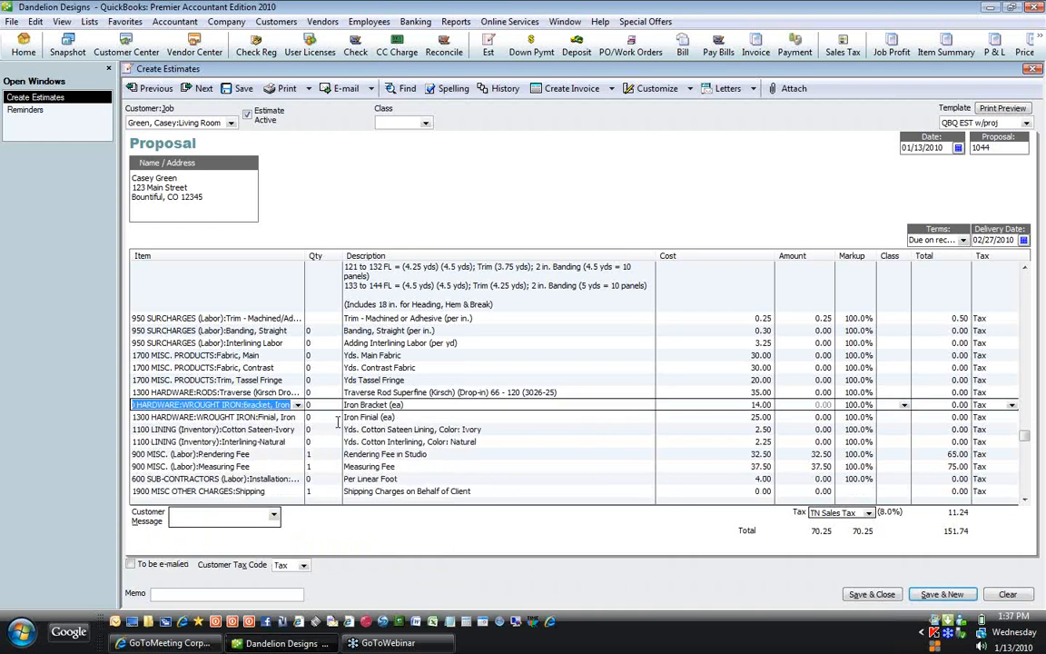
{"action": "key", "text": "ctrl+Delete"}
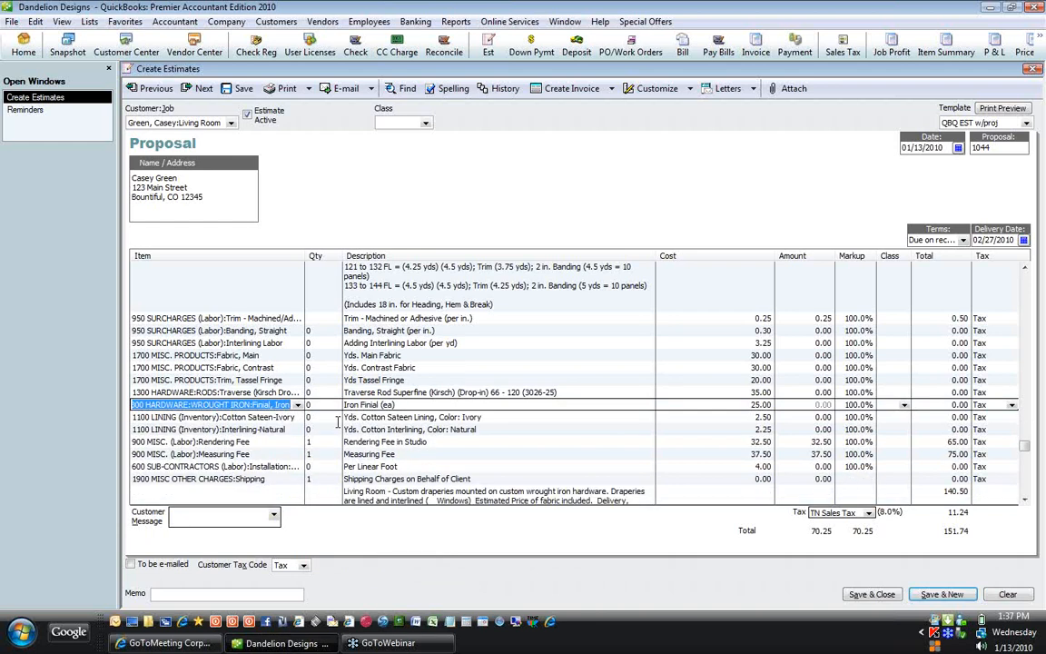
{"action": "key", "text": "ctrl+Delete"}
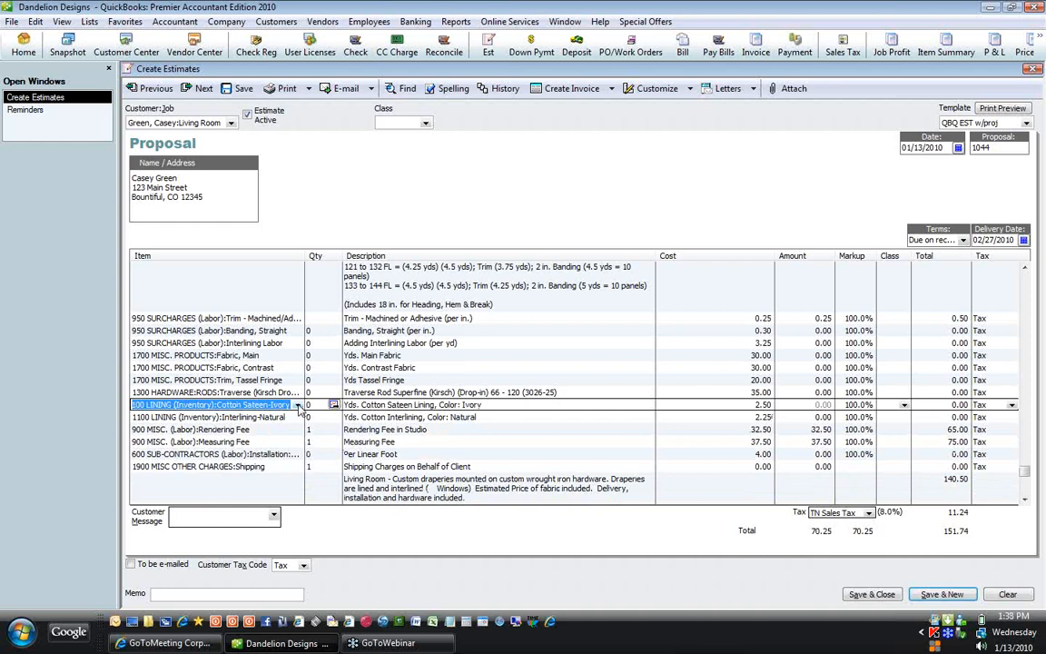
Step: Change the lining to Cotton Sateen-White and the interlining to Interlining-Bleached
{"action": "left_click", "coordinate": [298, 406]}
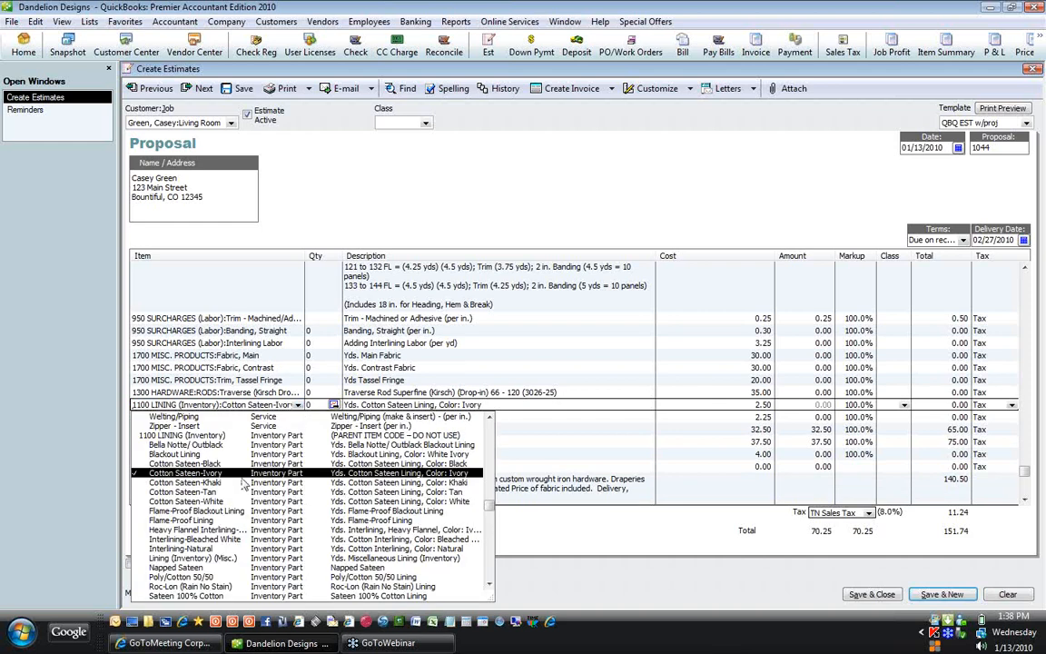
{"action": "left_click", "coordinate": [202, 452]}
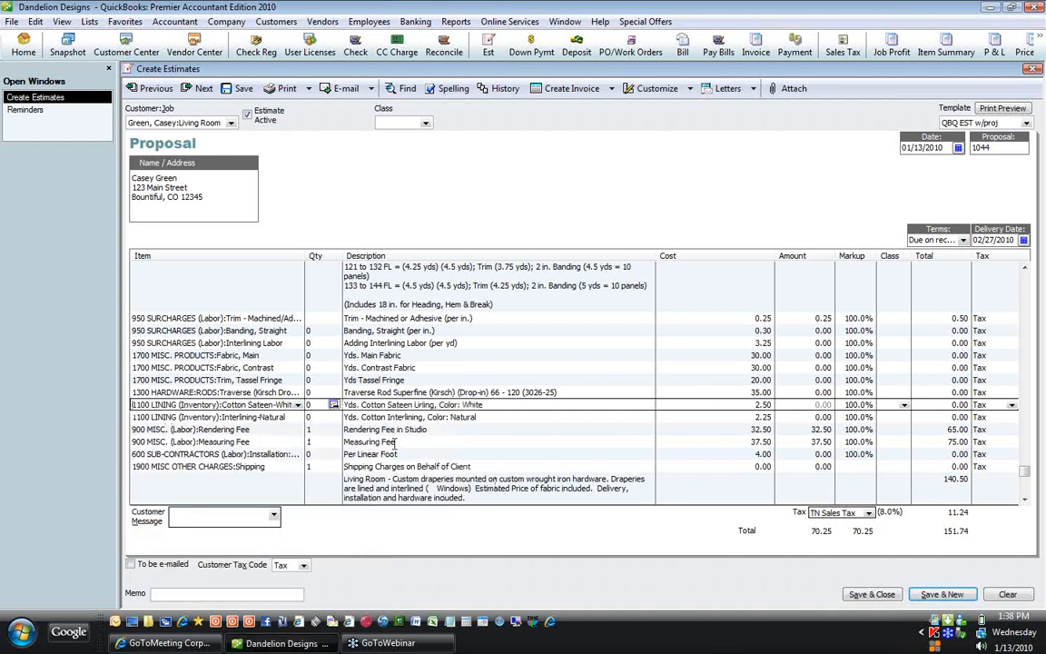
{"action": "key", "text": "Down"}
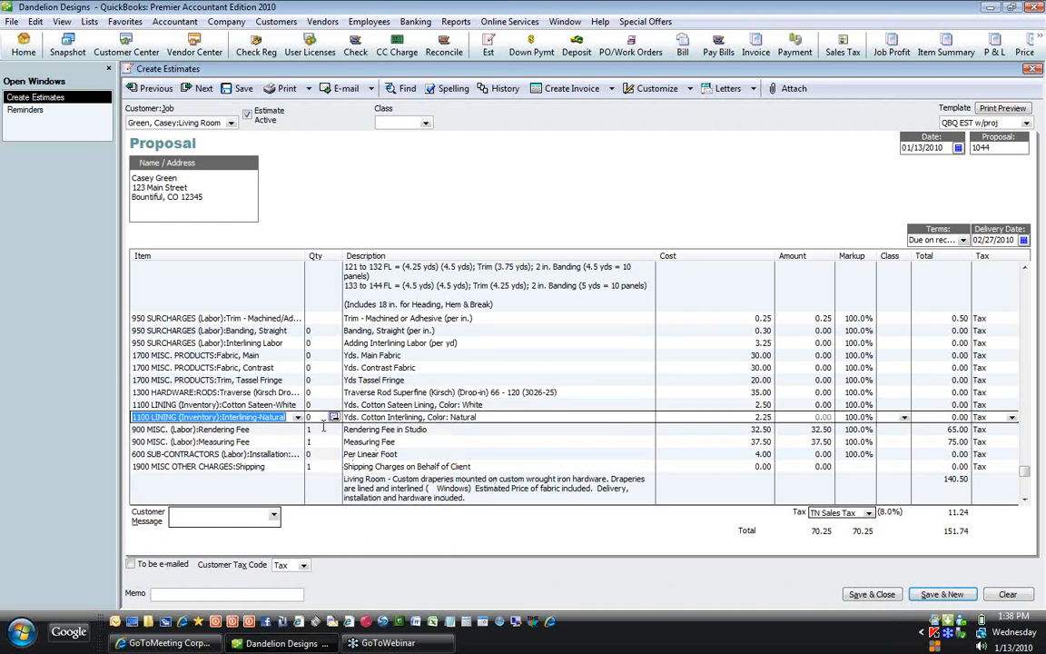
{"action": "left_click", "coordinate": [298, 417]}
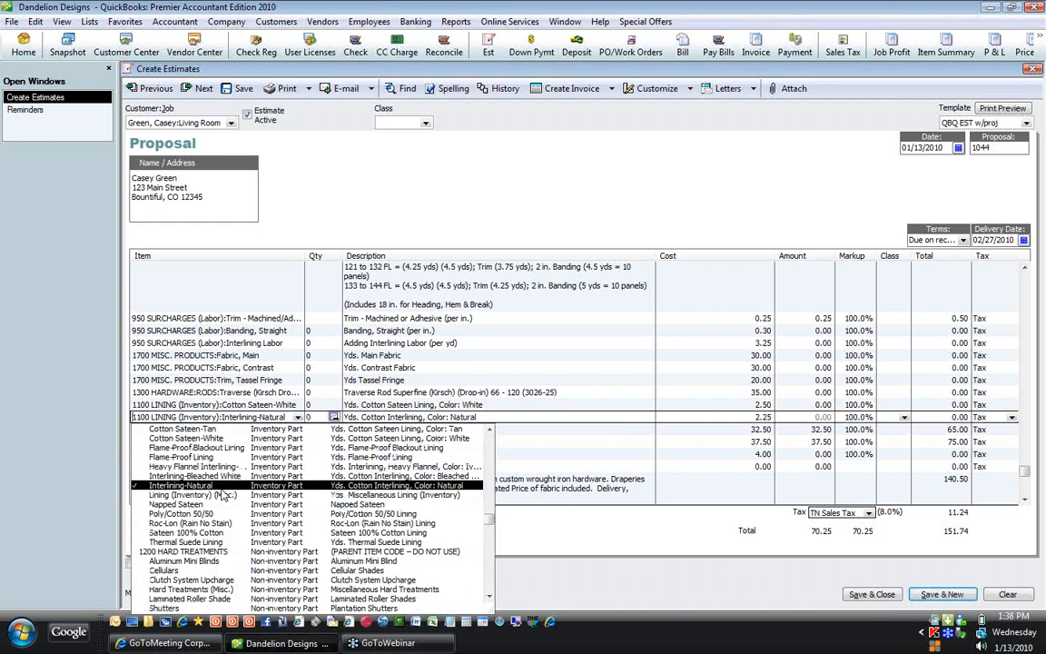
{"action": "left_click", "coordinate": [223, 476]}
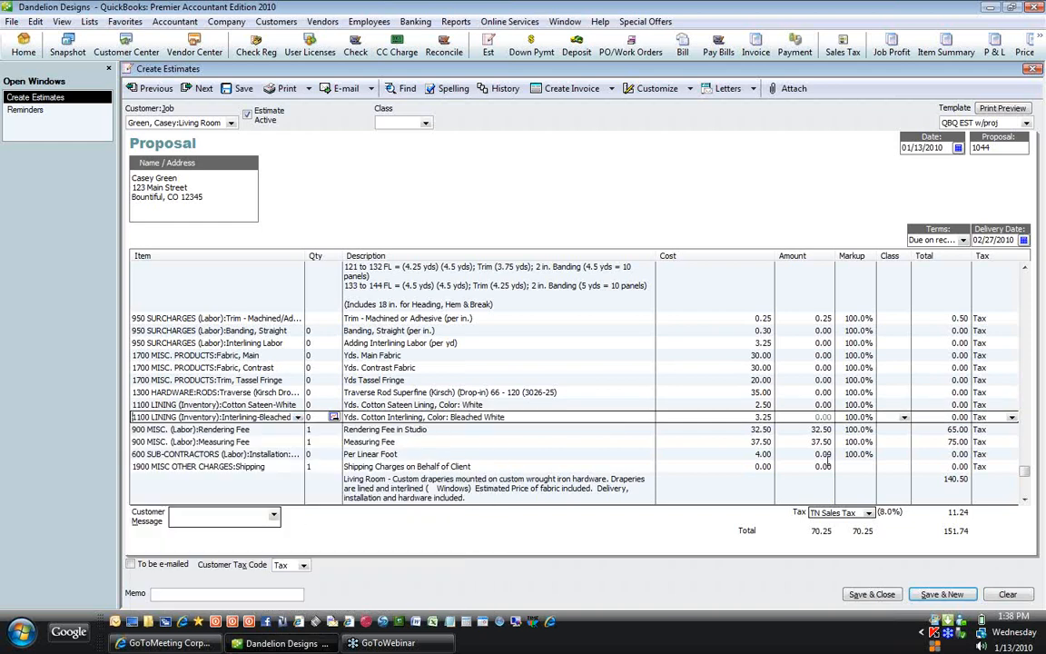
{"action": "key", "text": "Down"}
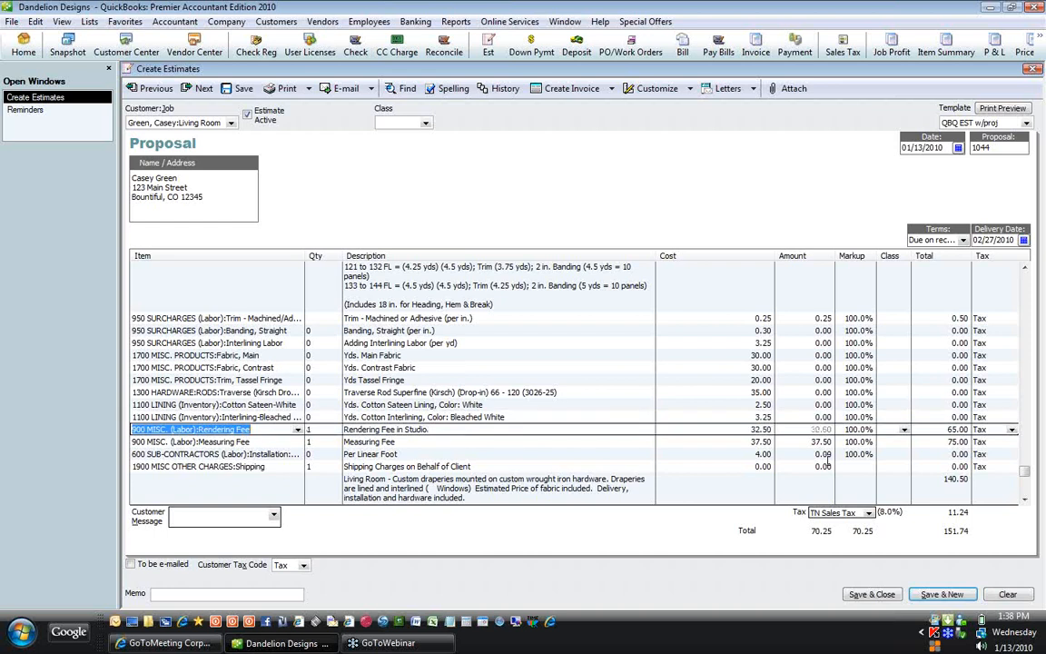
{"action": "key", "text": "Down"}
{"action": "key", "text": "Down"}
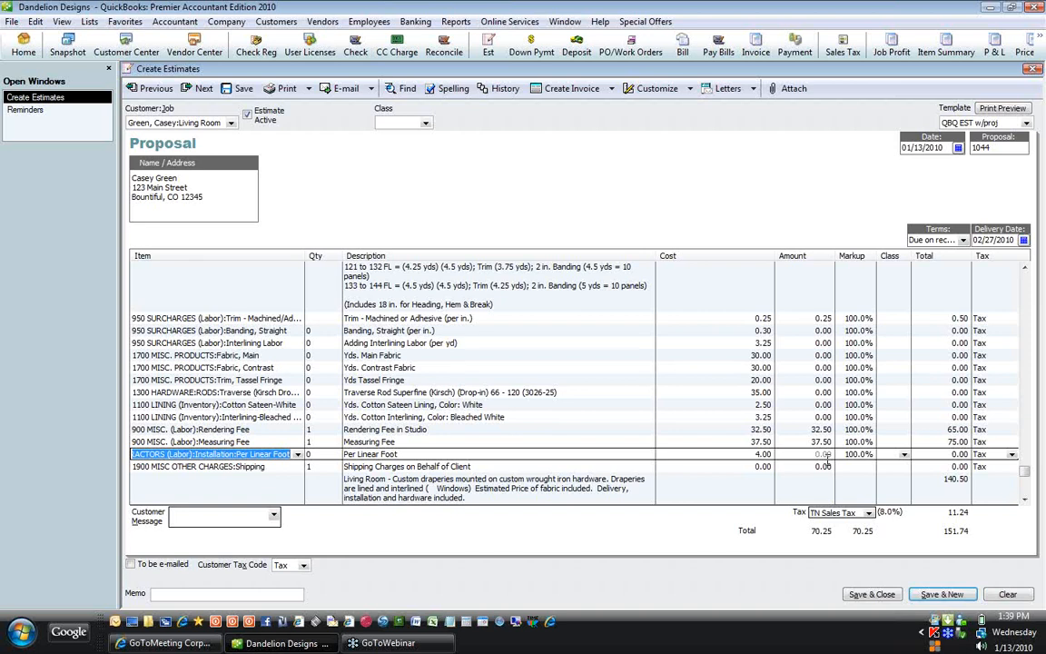
{"action": "key", "text": "Down"}
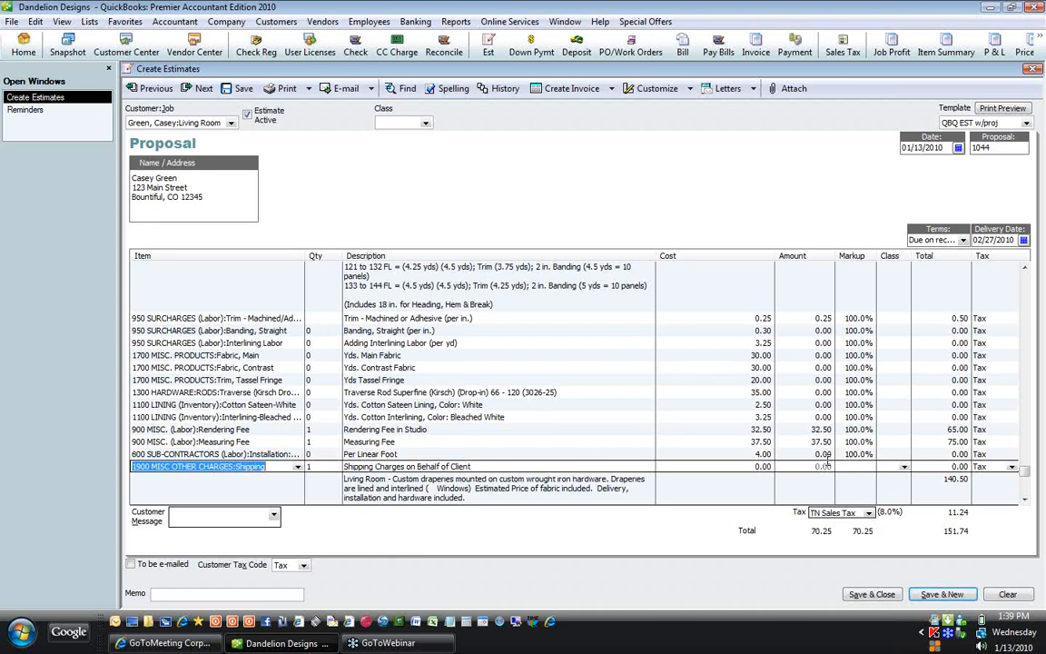
{"action": "key", "text": "Up"}
{"action": "key", "text": "Up"}
{"action": "key", "text": "Up"}
{"action": "key", "text": "Up"}
{"action": "key", "text": "Up"}
{"action": "key", "text": "Up"}
{"action": "key", "text": "Up"}
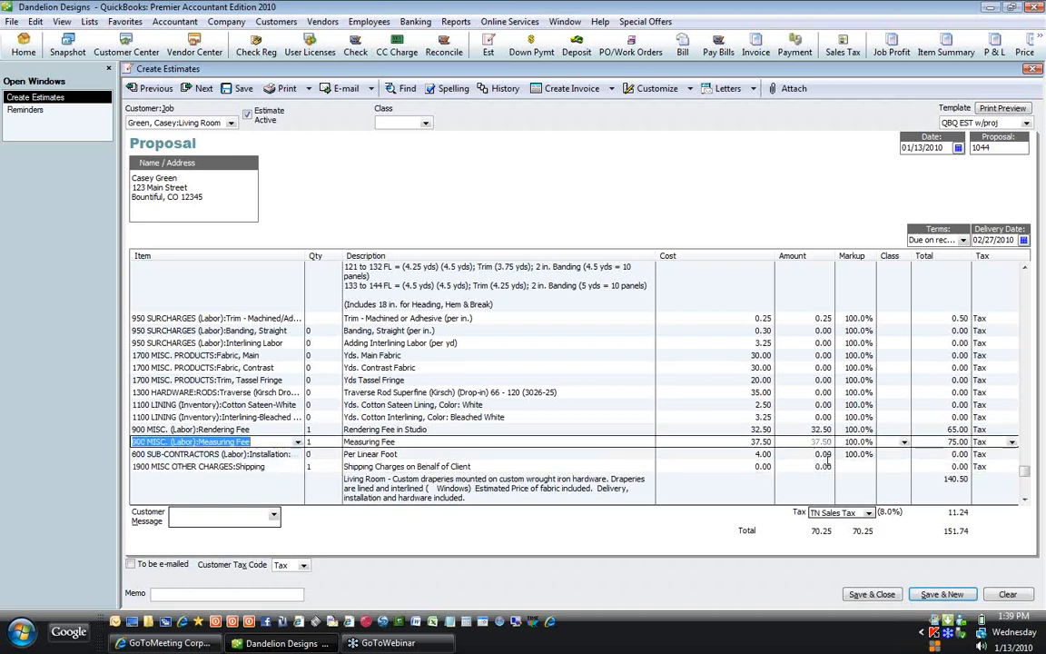
{"action": "key", "text": "Up"}
{"action": "key", "text": "Up"}
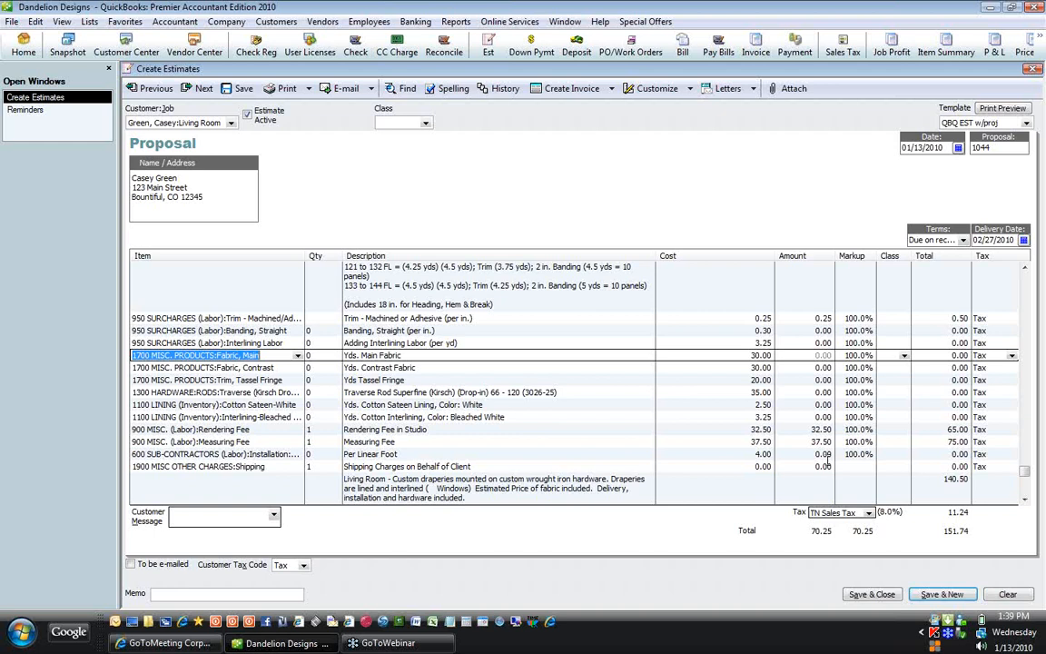
Step: Insert a Buttons - Cover w/Fabric line (item 950) above Fabric, Main
{"action": "key", "text": "ctrl+Insert"}
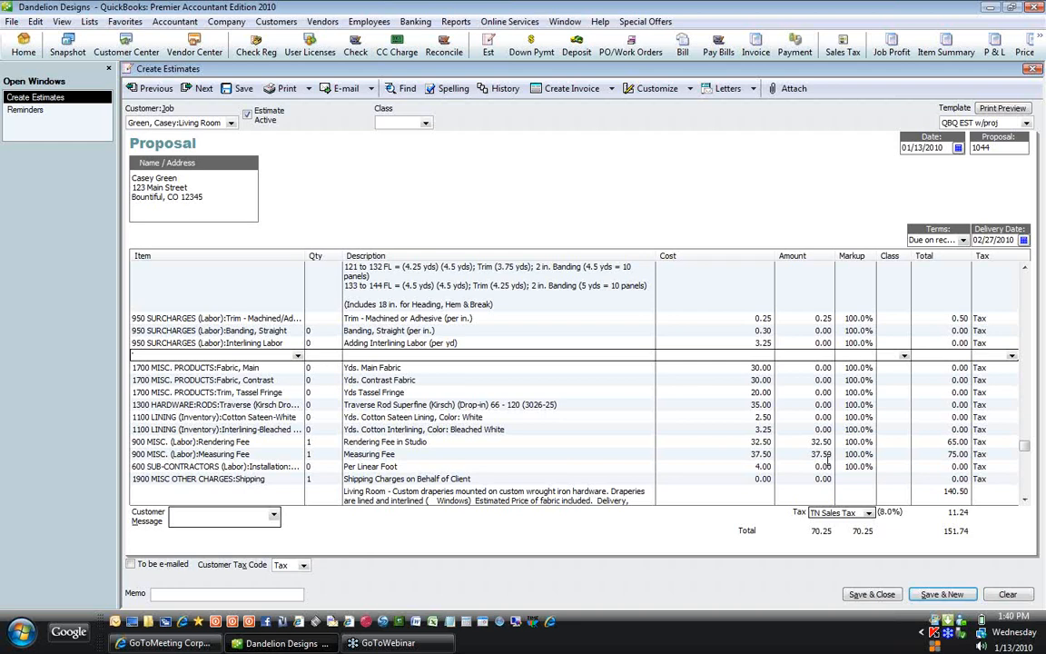
{"action": "type", "text": "95"}
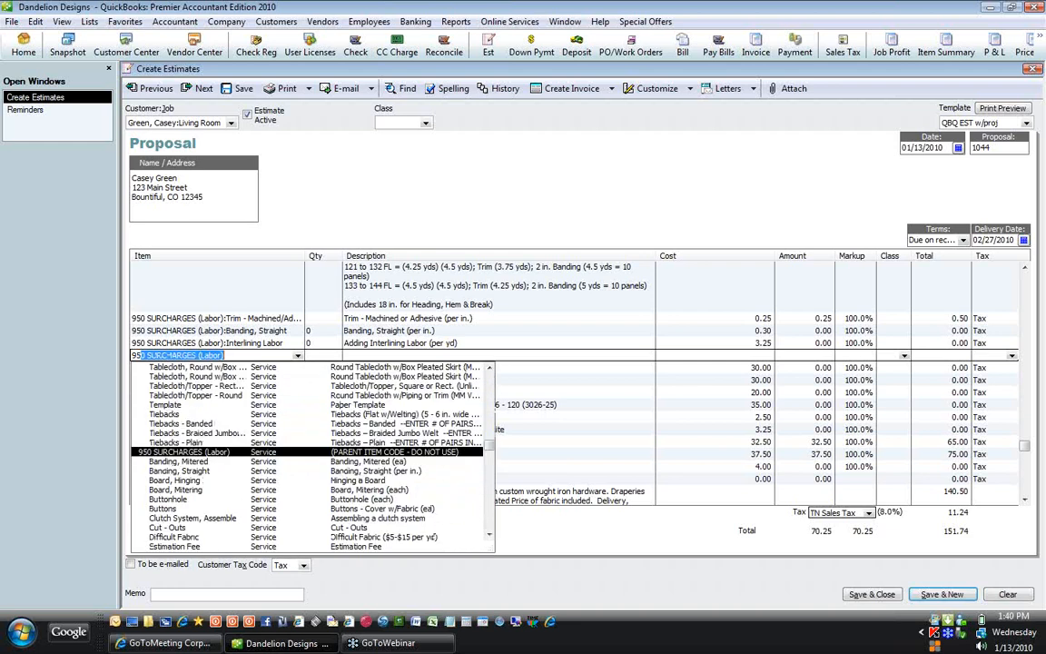
{"action": "type", "text": "0"}
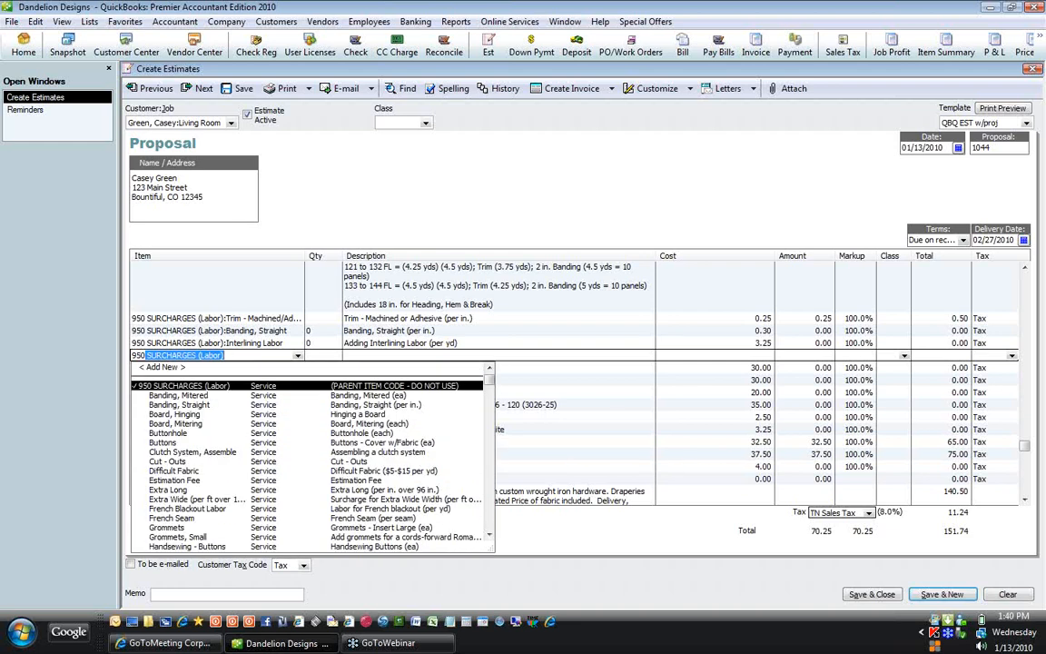
{"action": "key", "text": "Down"}
{"action": "key", "text": "Down"}
{"action": "key", "text": "Down"}
{"action": "key", "text": "Down"}
{"action": "key", "text": "Down"}
{"action": "key", "text": "Down"}
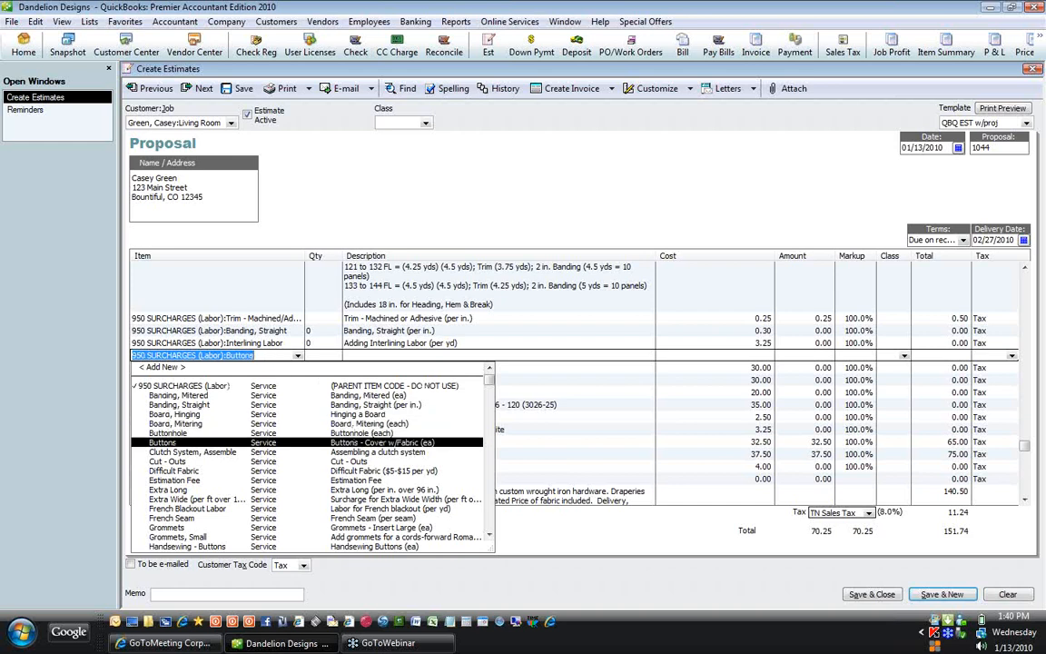
{"action": "key", "text": "Return"}
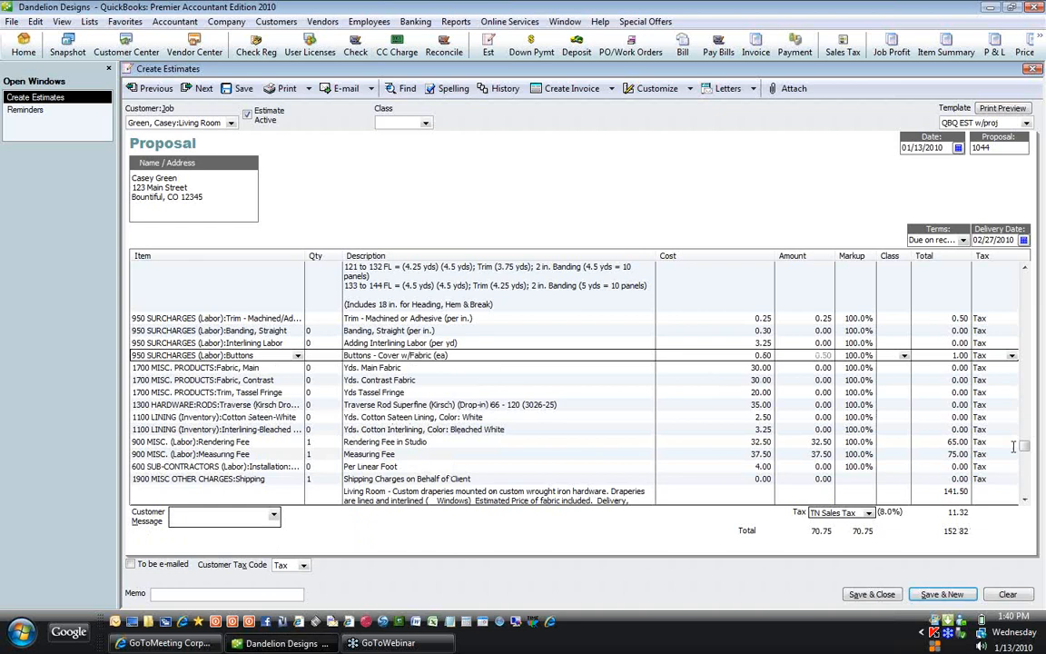
{"action": "left_click_drag", "start_coordinate": [1026, 442], "coordinate": [1024, 280]}
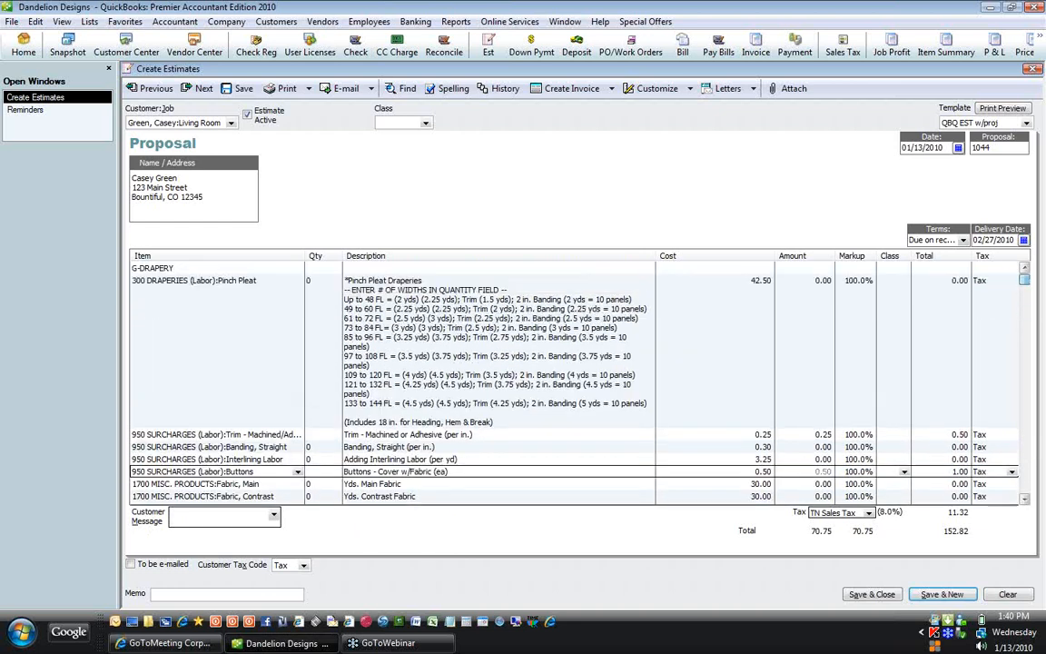
Step: Add '100 FW x 97 FL' after the Pinch Pleat title in the description
{"action": "left_click", "coordinate": [442, 280]}
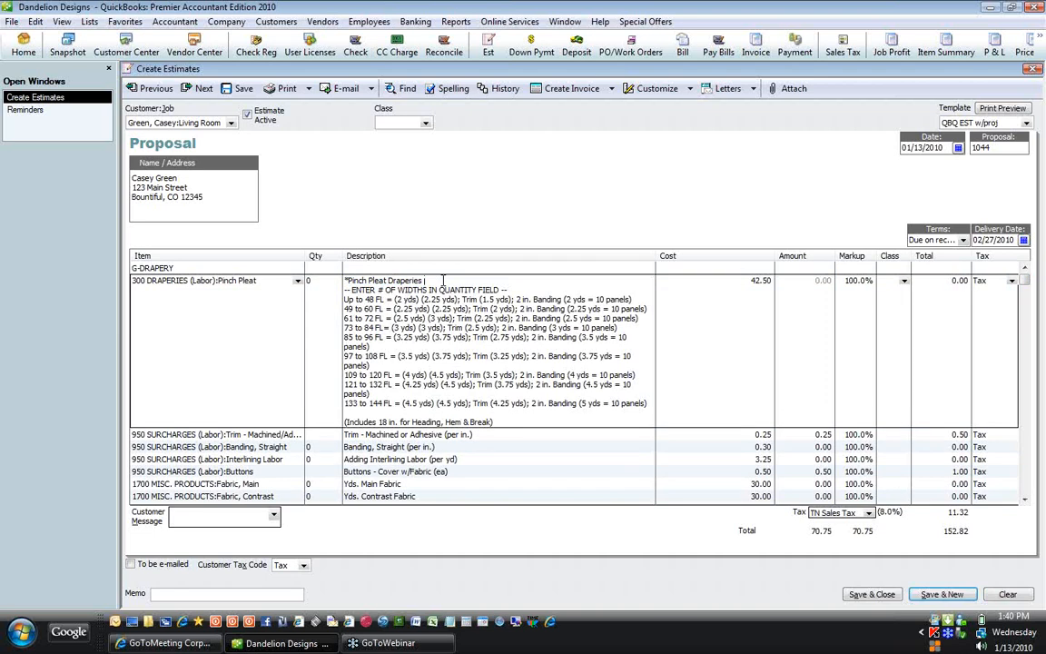
{"action": "type", "text": "100 FW x 97 FL"}
{"action": "double_click", "coordinate": [461, 280]}
{"action": "left_click_drag", "start_coordinate": [461, 280], "coordinate": [478, 274]}
Step: Delete the smaller and larger yardage lines, keeping only the 97 to 108 FL line
{"action": "left_click_drag", "start_coordinate": [344, 356], "coordinate": [407, 371]}
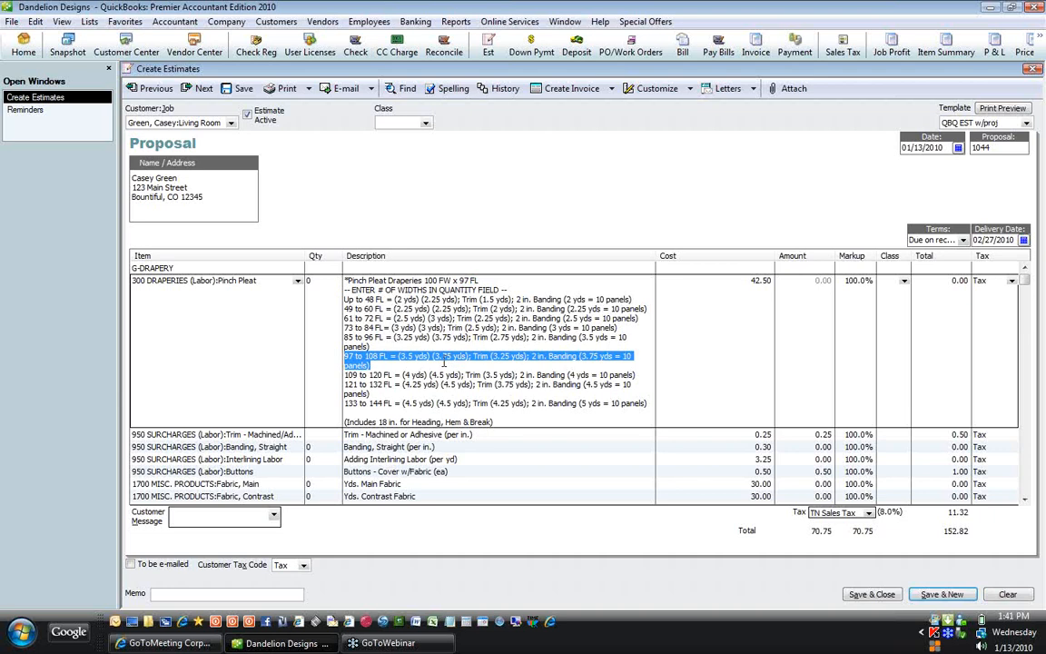
{"action": "left_click", "coordinate": [368, 345]}
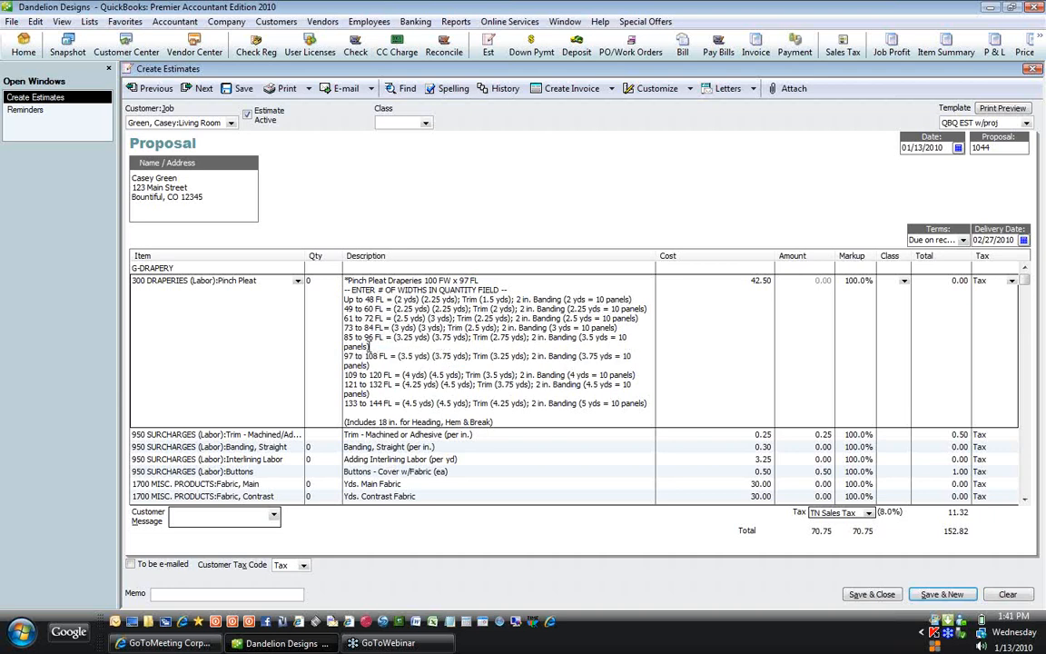
{"action": "left_click_drag", "start_coordinate": [368, 346], "coordinate": [345, 300]}
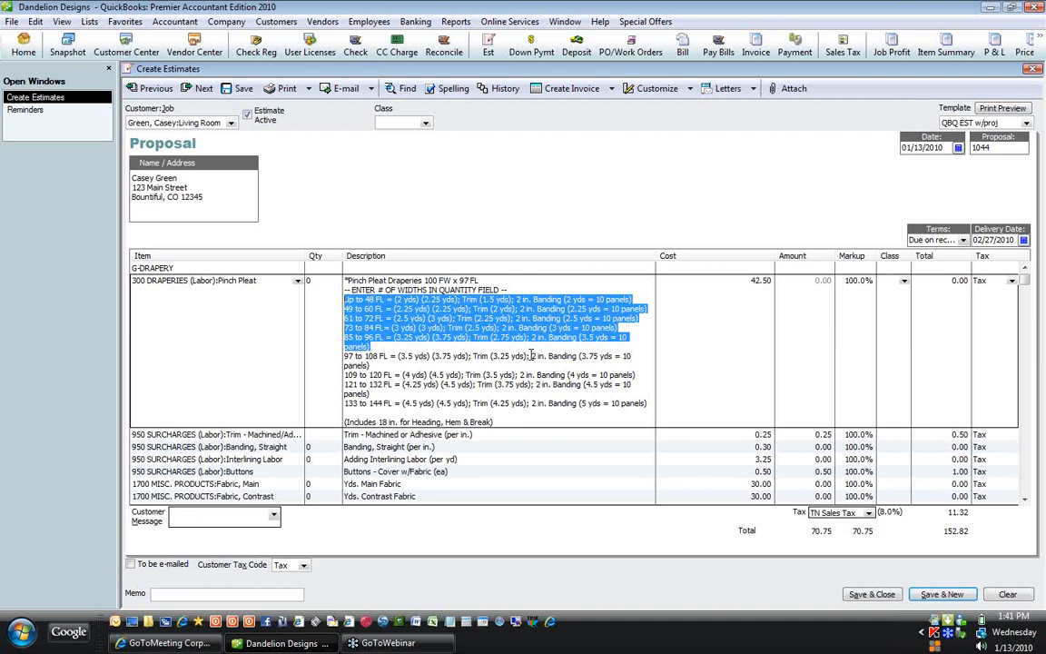
{"action": "key", "text": "Delete"}
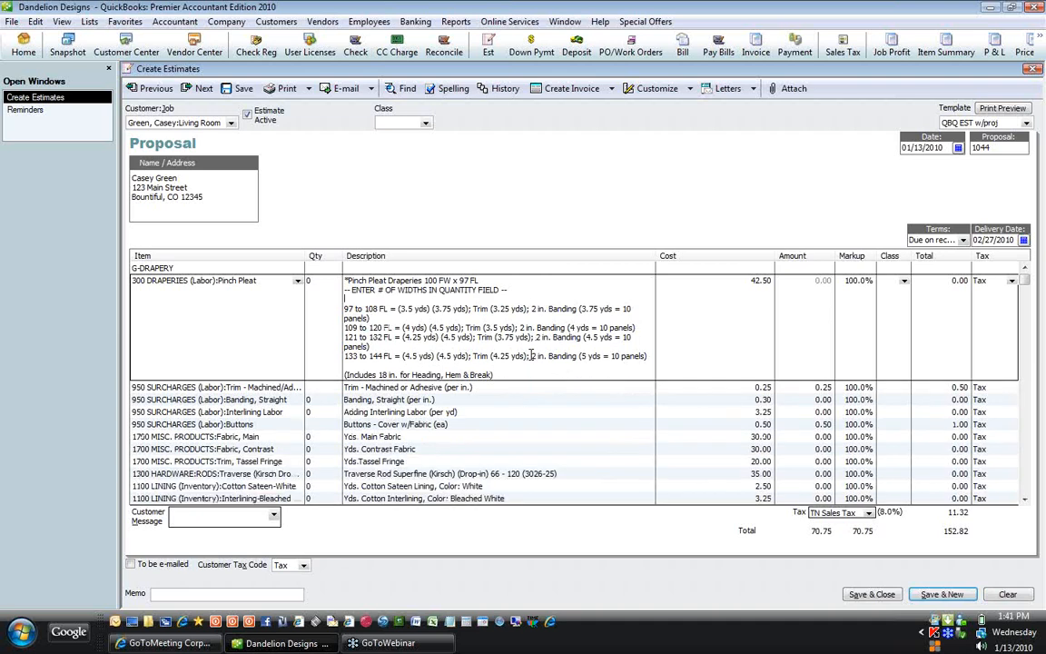
{"action": "key", "text": "Delete"}
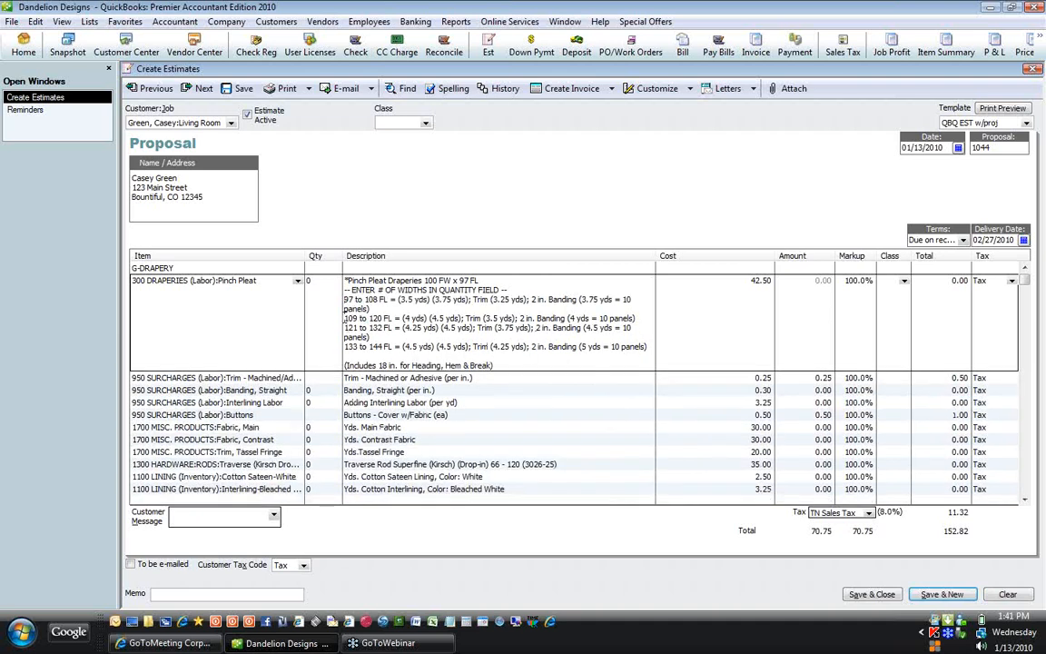
{"action": "left_click_drag", "start_coordinate": [345, 319], "coordinate": [671, 352]}
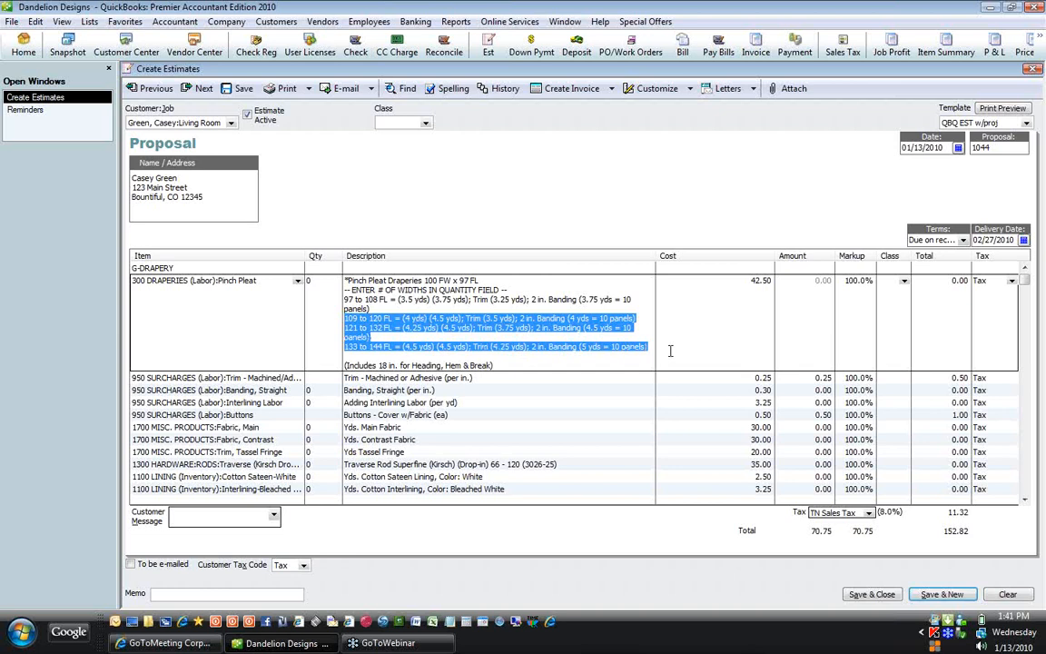
{"action": "key", "text": "Delete"}
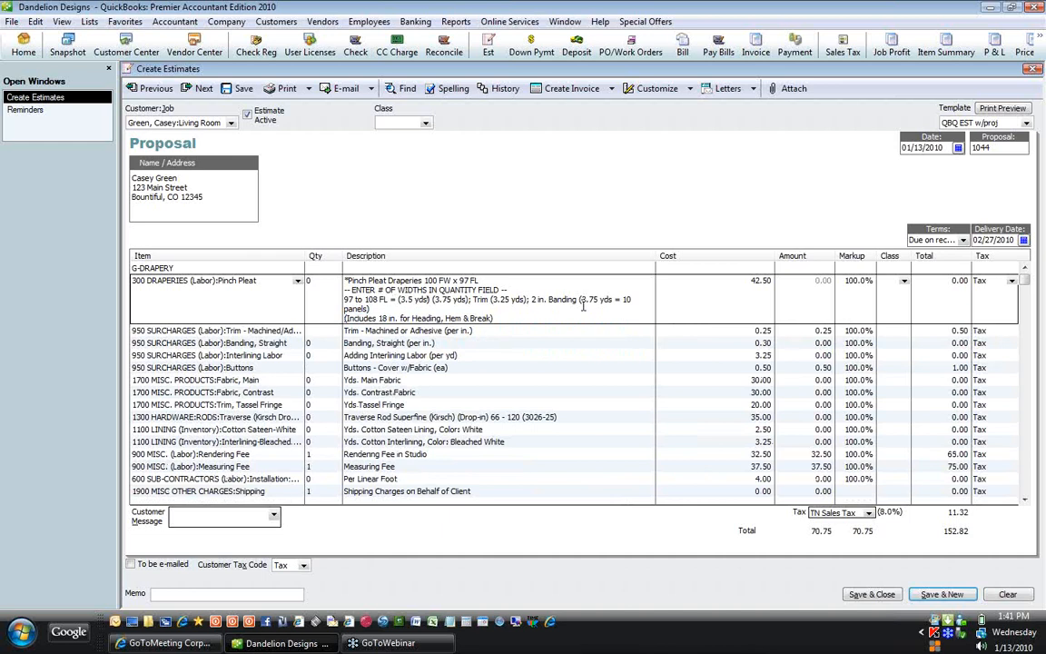
Step: Narrow the Item column, then select '97 to 108 FL = (3.5 yds)' in the yardage line
{"action": "left_click_drag", "start_coordinate": [307, 259], "coordinate": [246, 259]}
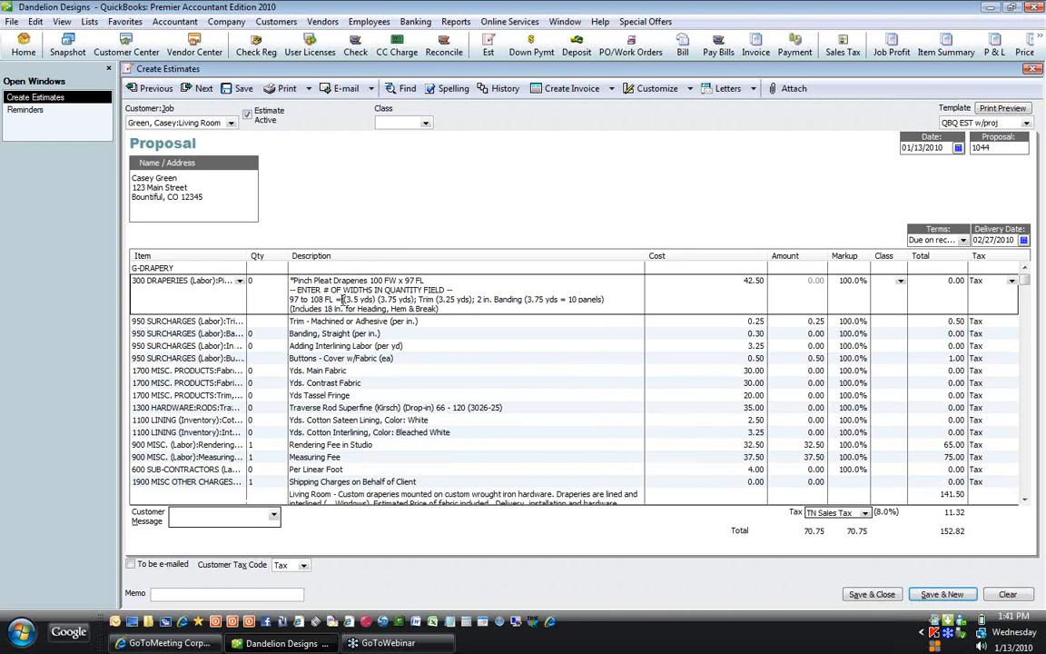
{"action": "left_click_drag", "start_coordinate": [344, 298], "coordinate": [376, 298]}
{"action": "left_click", "coordinate": [414, 299]}
{"action": "left_click_drag", "start_coordinate": [414, 299], "coordinate": [376, 295]}
{"action": "left_click", "coordinate": [376, 299]}
{"action": "left_click_drag", "start_coordinate": [376, 299], "coordinate": [290, 299]}
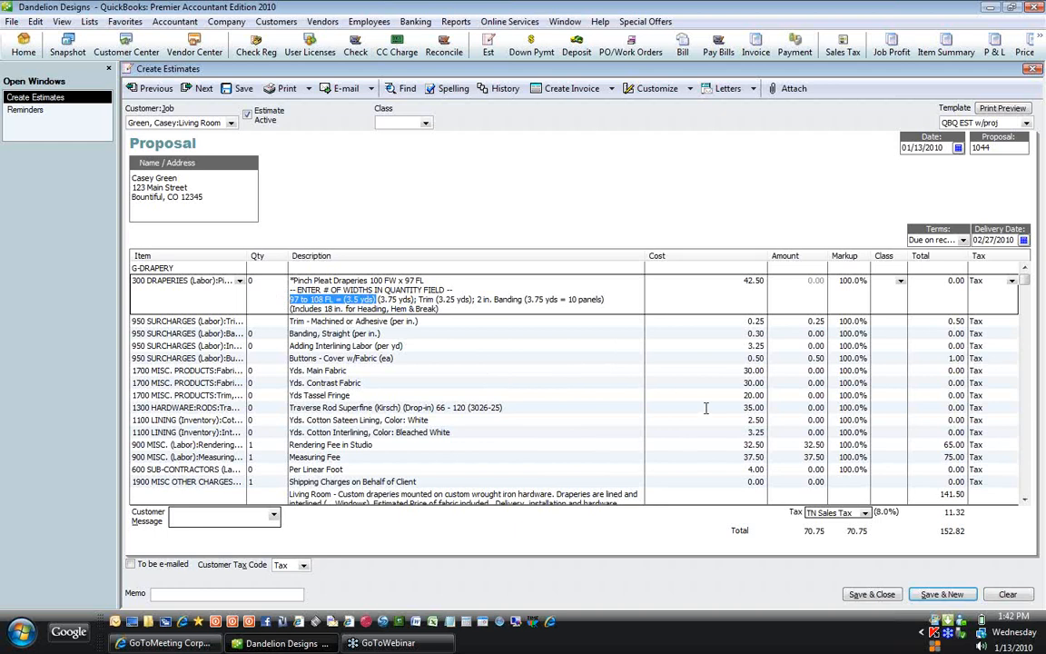
Step: Replace the selected measurement with 27"R, then review the Trim, Banding and Includes text
{"action": "type", "text": "27"}
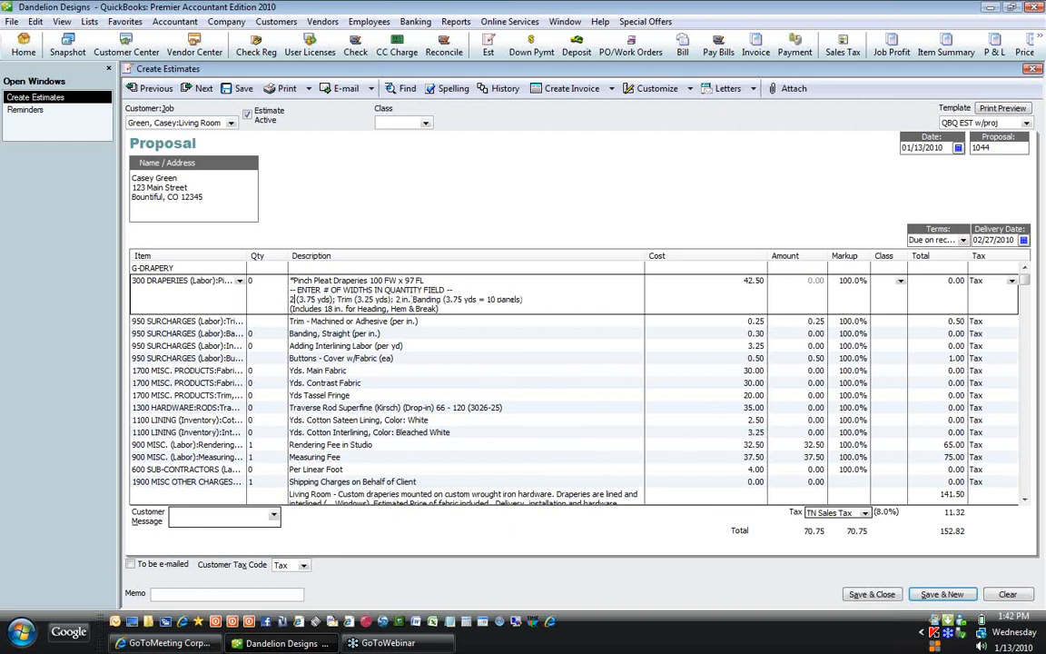
{"action": "type", "text": "\"R"}
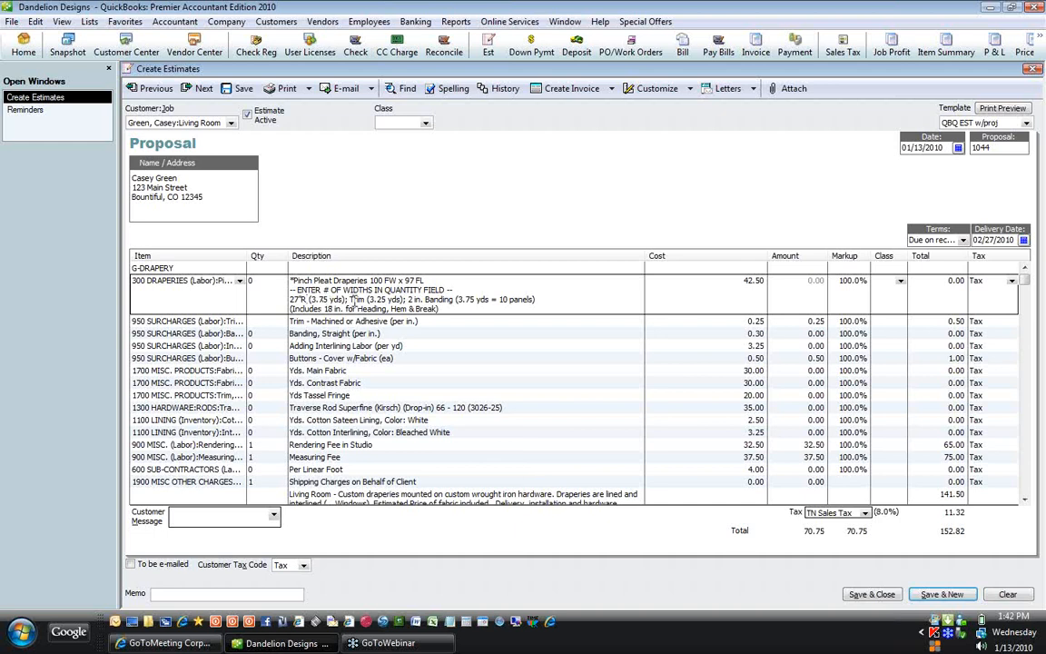
{"action": "left_click", "coordinate": [406, 299]}
{"action": "key", "text": "shift+Left"}
{"action": "key", "text": "shift+Left"}
{"action": "key", "text": "shift+Left"}
{"action": "key", "text": "shift+Left"}
{"action": "key", "text": "shift+Left"}
{"action": "key", "text": "shift+Left"}
{"action": "key", "text": "shift+Left"}
{"action": "key", "text": "shift+Left"}
{"action": "key", "text": "shift+Left"}
{"action": "key", "text": "shift+Left"}
{"action": "key", "text": "shift+Left"}
{"action": "key", "text": "shift+Left"}
{"action": "key", "text": "shift+Left"}
{"action": "key", "text": "shift+Left"}
{"action": "key", "text": "shift+Left"}
{"action": "left_click_drag", "start_coordinate": [537, 298], "coordinate": [409, 303]}
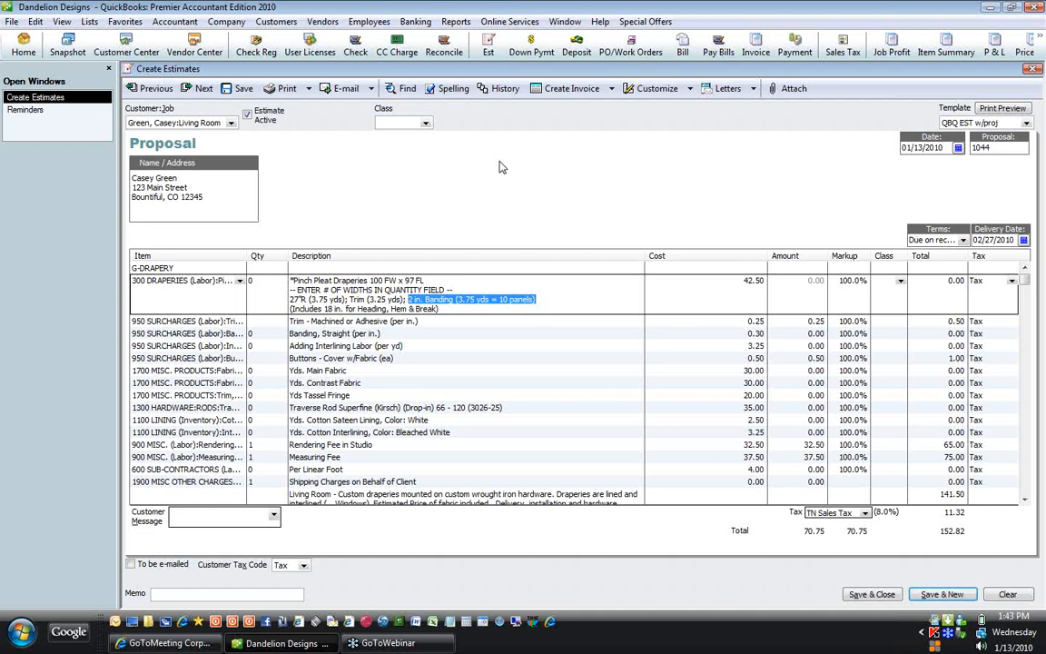
{"action": "left_click", "coordinate": [444, 307]}
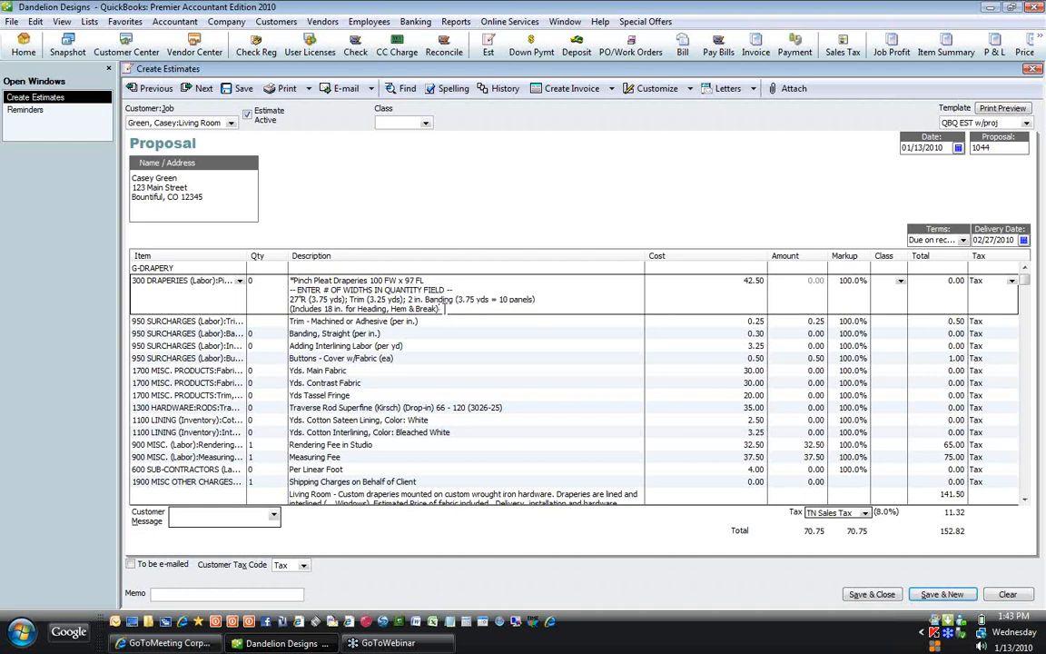
{"action": "left_click_drag", "start_coordinate": [444, 307], "coordinate": [287, 307]}
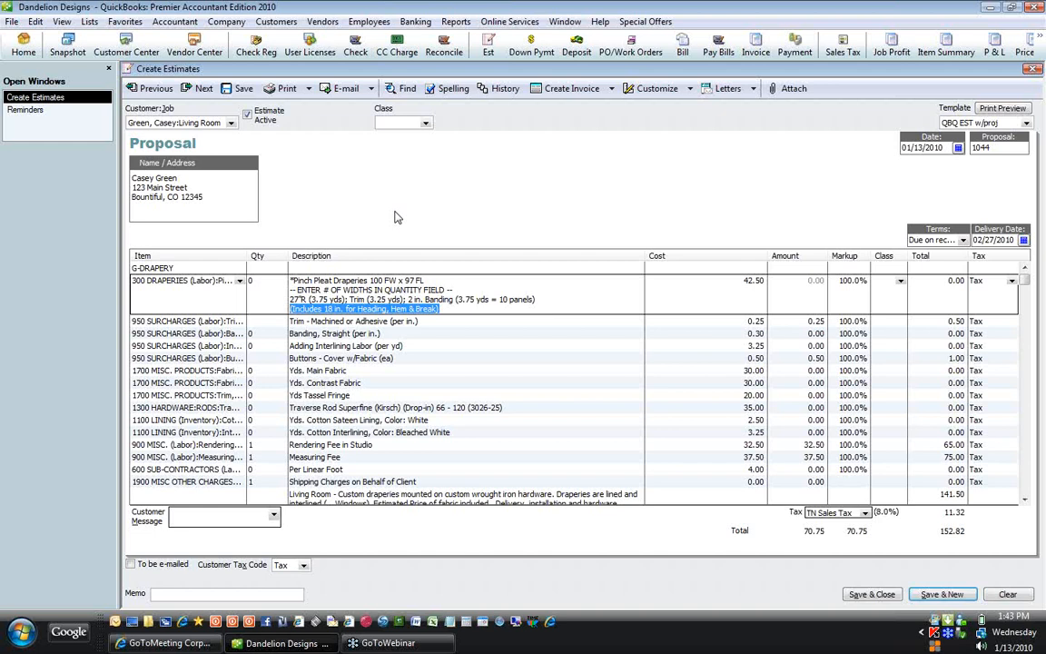
{"action": "key", "text": "Down"}
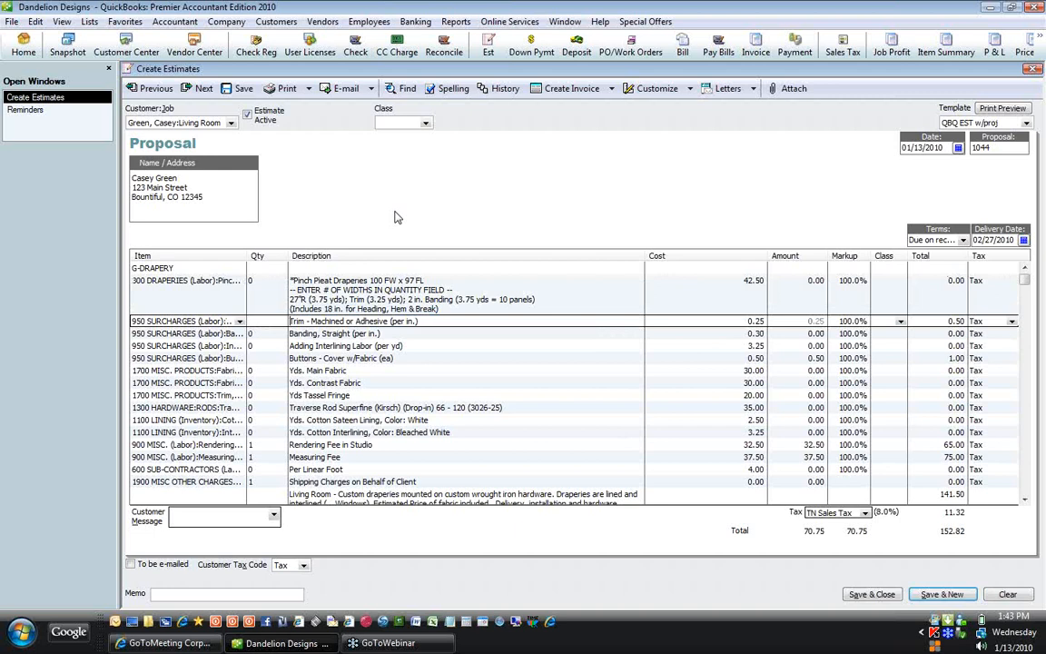
Step: Append a note on tassel fringe applied along the banding's leading edge to the Trim description
{"action": "key", "text": "End"}
{"action": "type", "text": "tassel fring applied along bandi"}
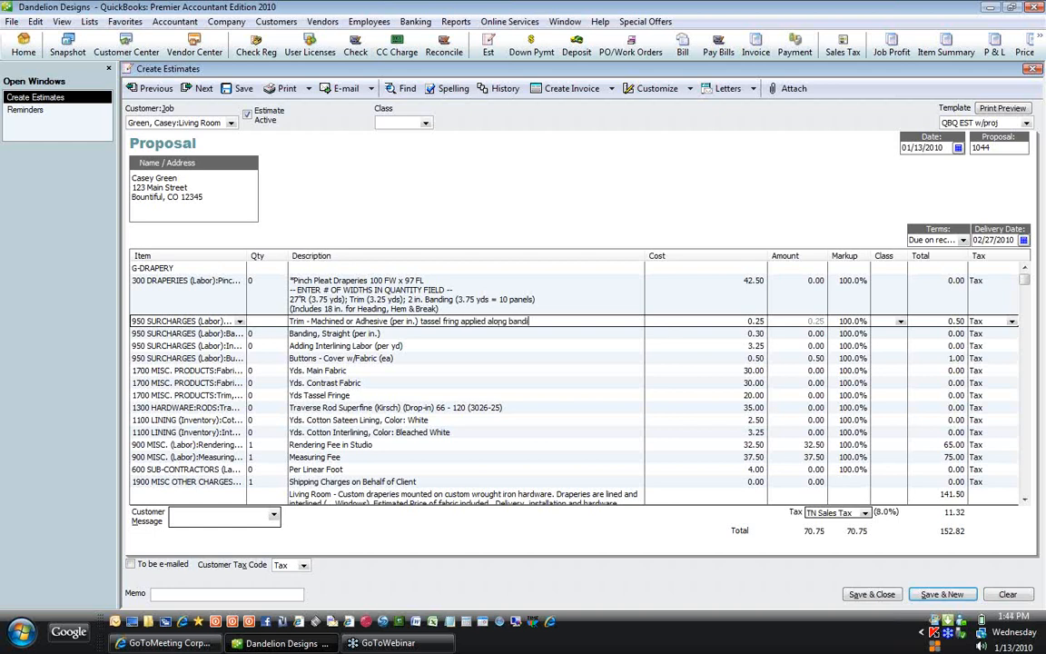
{"action": "type", "text": "ng on leadiedh"}
{"action": "key", "text": "BackSpace"}
{"action": "type", "text": "ge"}
Step: Add '1.5" banding set in .5"' to Banding and 'on pleat at tack line' to Buttons
{"action": "key", "text": "Down"}
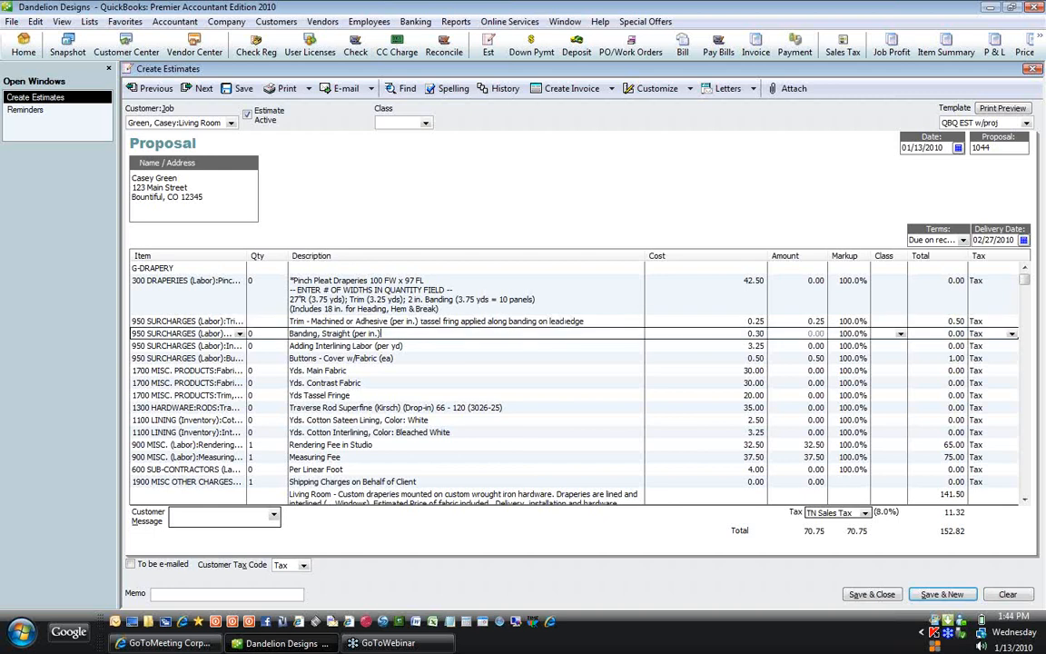
{"action": "type", "text": "1.5\" banding set in .5\""}
{"action": "left_click", "coordinate": [402, 345]}
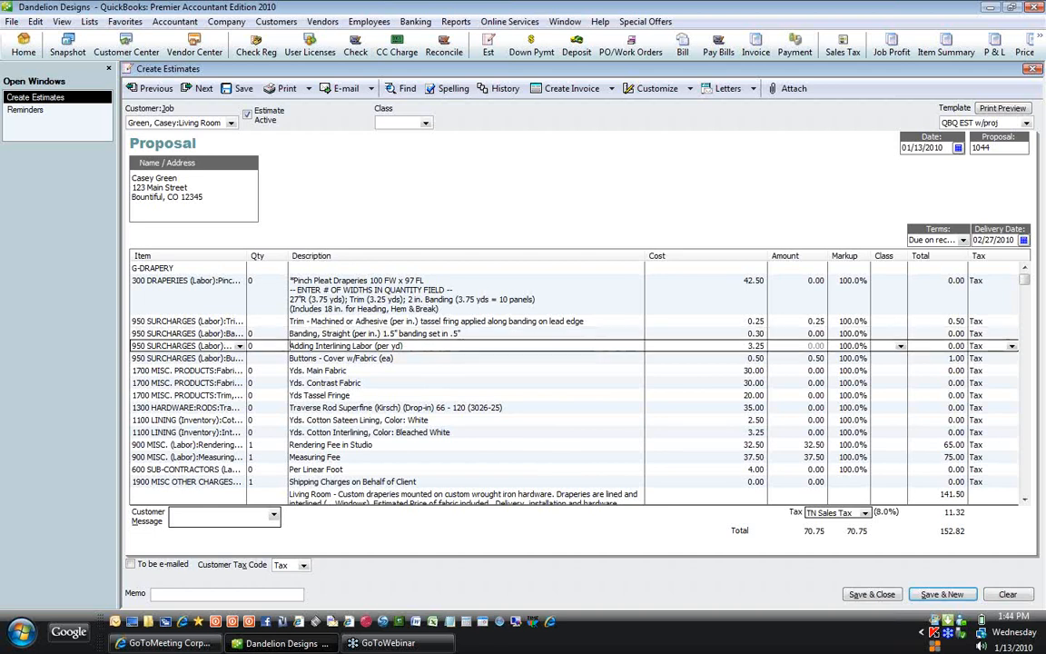
{"action": "left_click", "coordinate": [291, 359]}
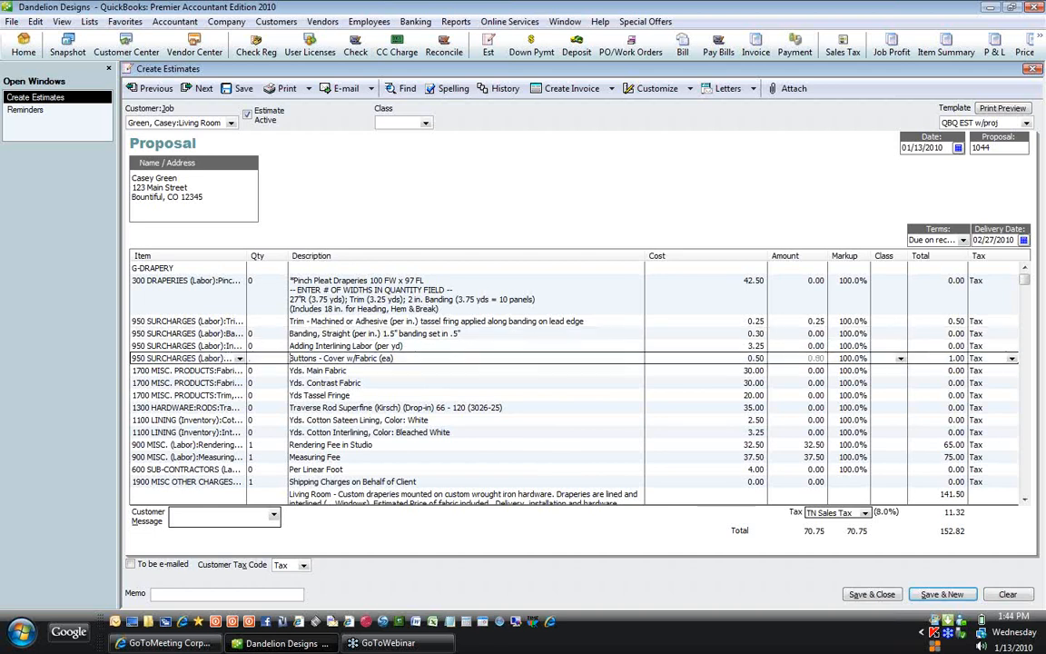
{"action": "type", "text": "on pleat at tack line"}
Step: Enter Eastland-Red (KAS) for Main Fabric and #100-Gold (FAB) for Contrast Fabric
{"action": "left_click", "coordinate": [290, 370]}
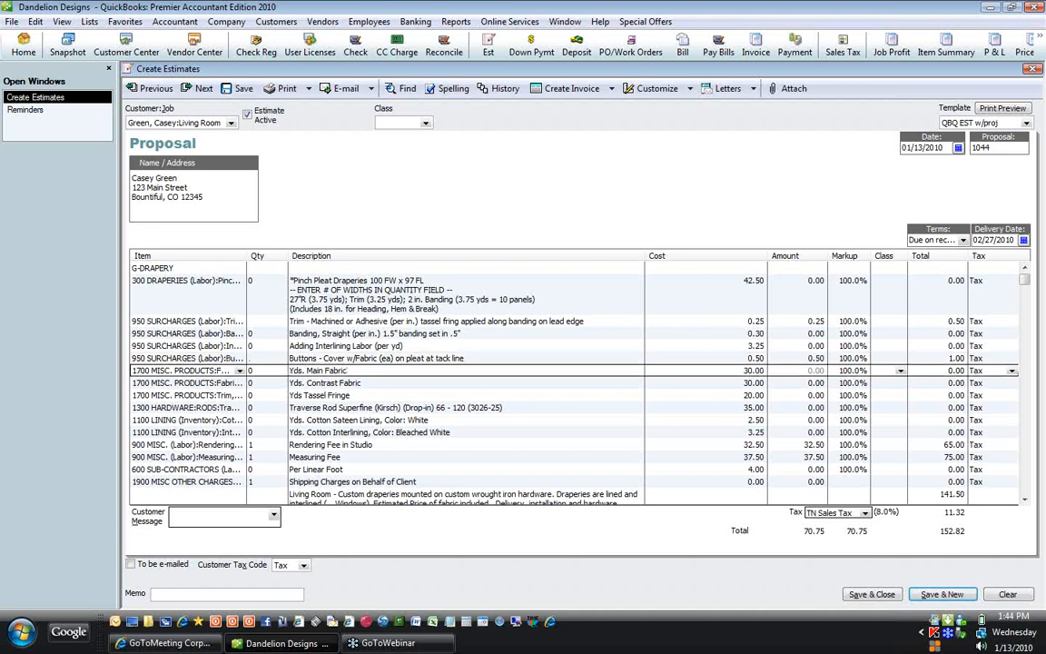
{"action": "type", "text": "Eastland-Red (KAS)"}
{"action": "key", "text": "Down"}
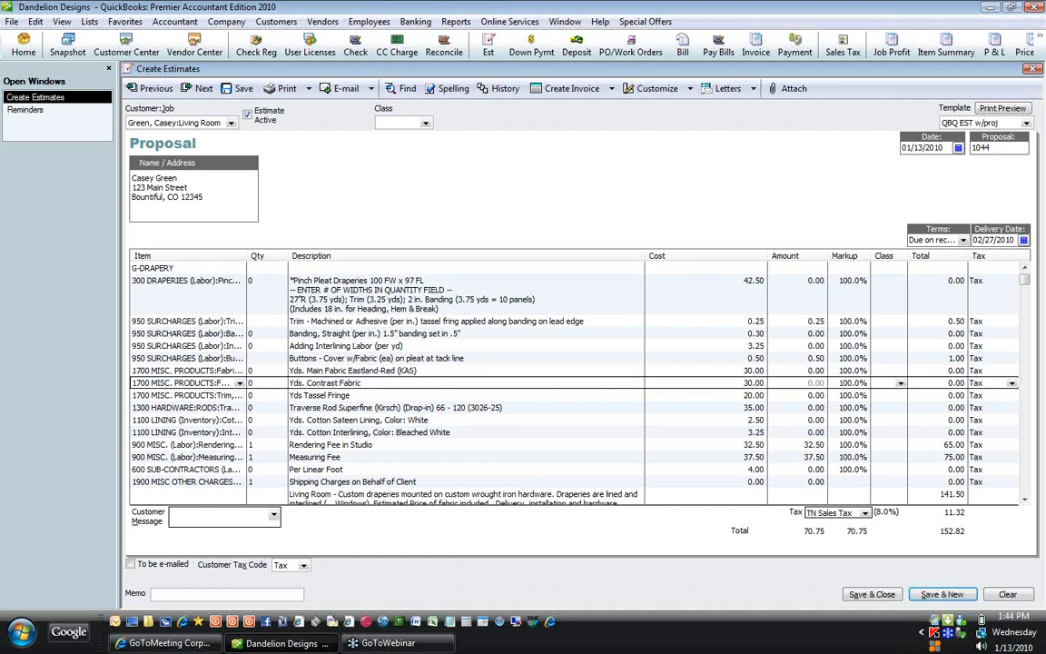
{"action": "type", "text": "#1001-Gold"}
{"action": "key", "text": "End"}
{"action": "type", "text": "(FAB)"}
Step: Enter #567 - Multi (Dkei) for Tassel Fringe and step down to the Living Room row
{"action": "left_click", "coordinate": [291, 395]}
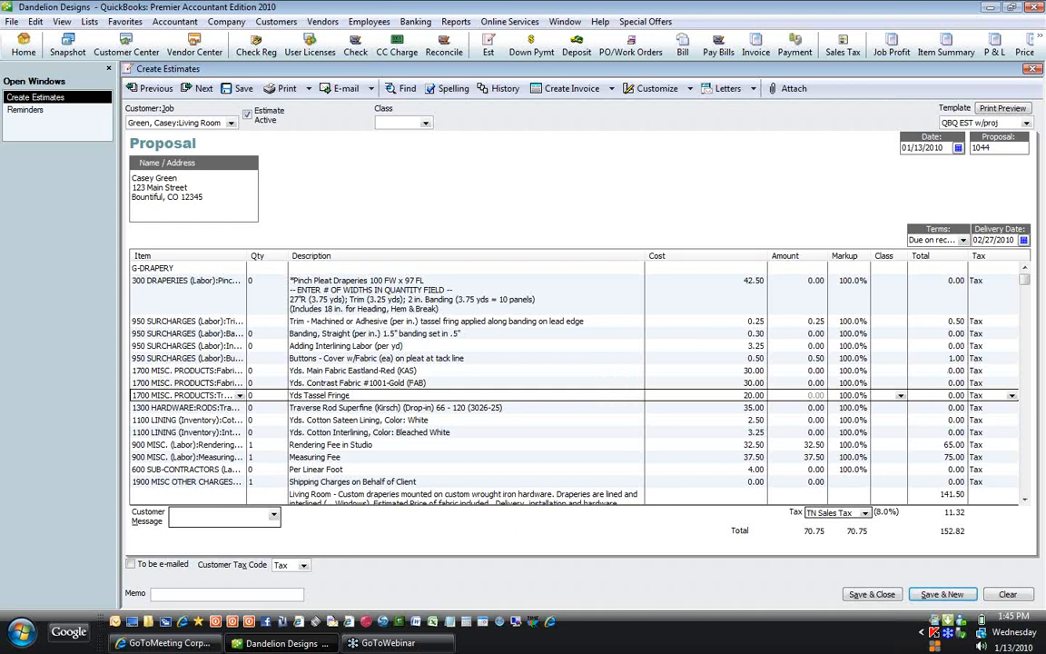
{"action": "type", "text": "#567 - Multi (Dkei)"}
{"action": "left_click", "coordinate": [291, 408]}
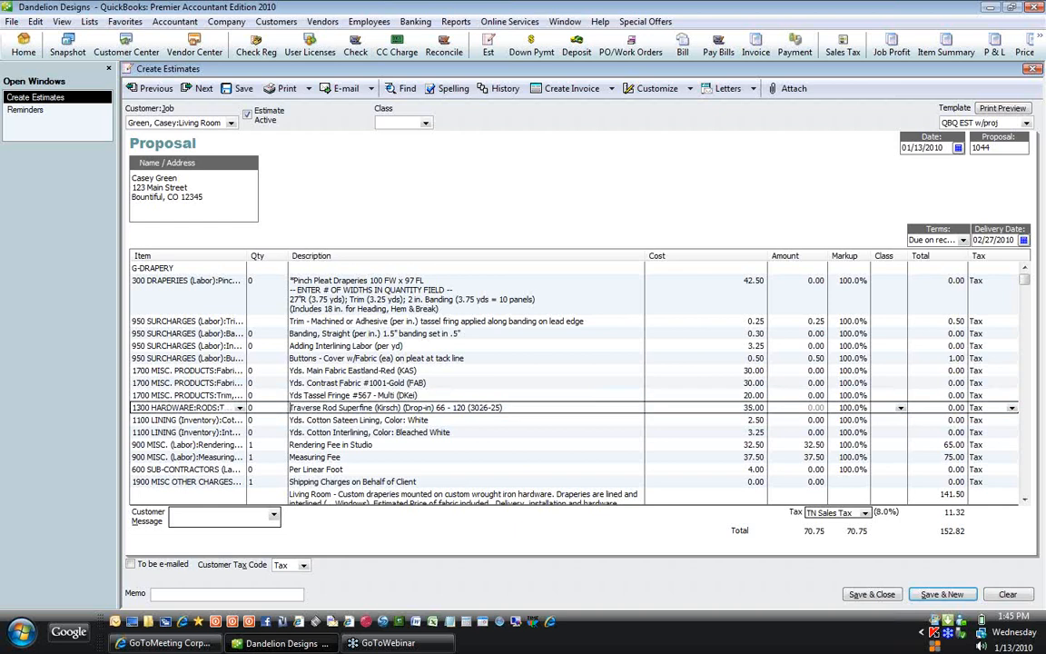
{"action": "key", "text": "Down"}
{"action": "key", "text": "Down"}
{"action": "key", "text": "Down"}
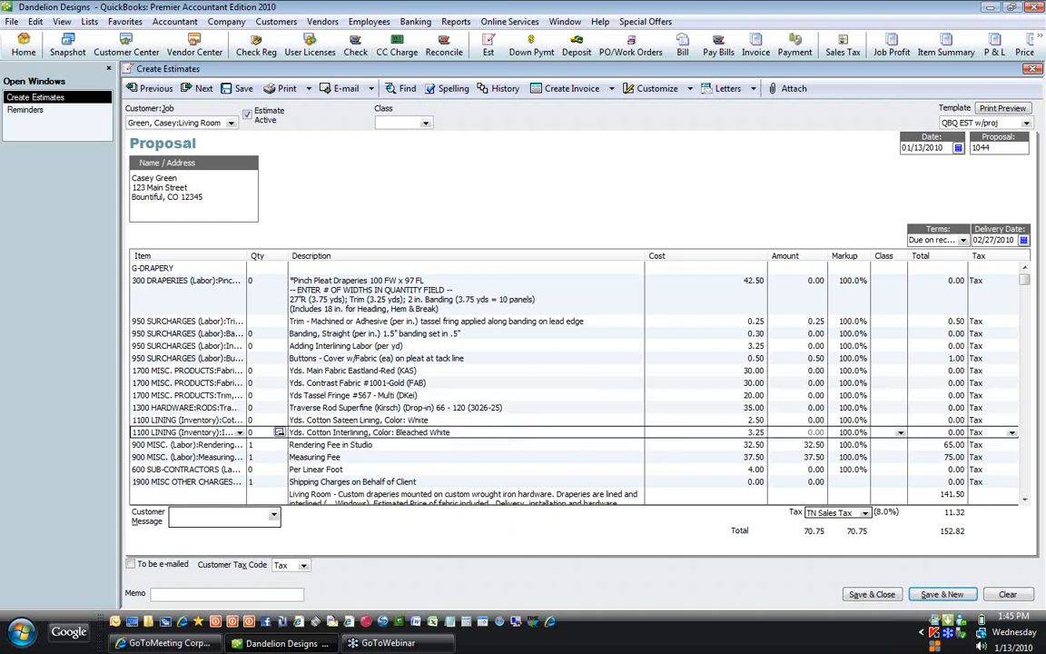
{"action": "key", "text": "Down"}
{"action": "key", "text": "Down"}
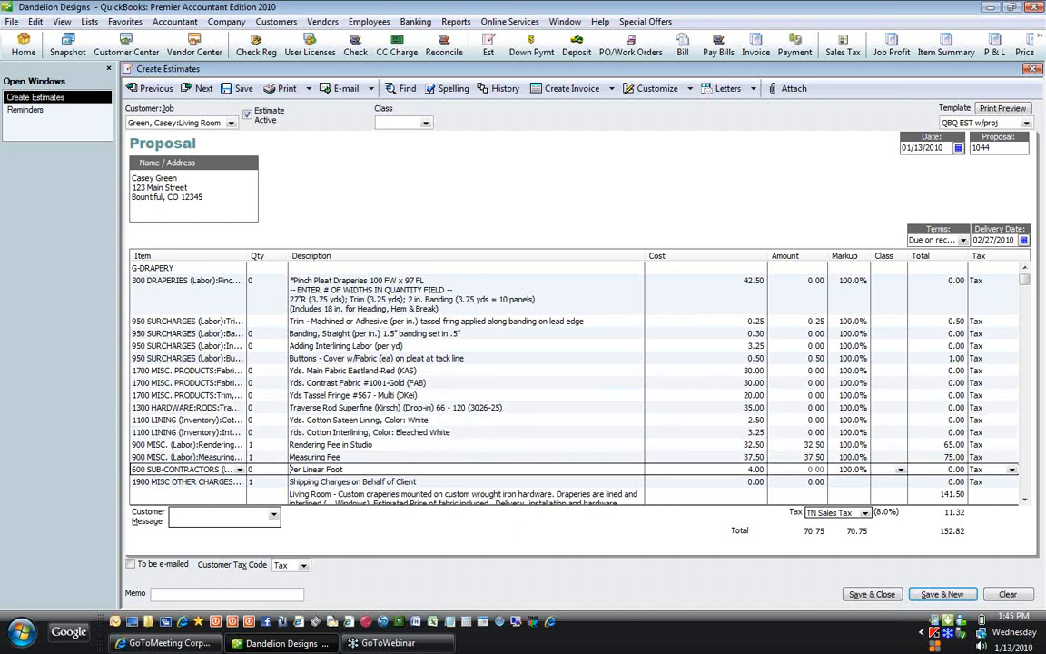
{"action": "key", "text": "Down"}
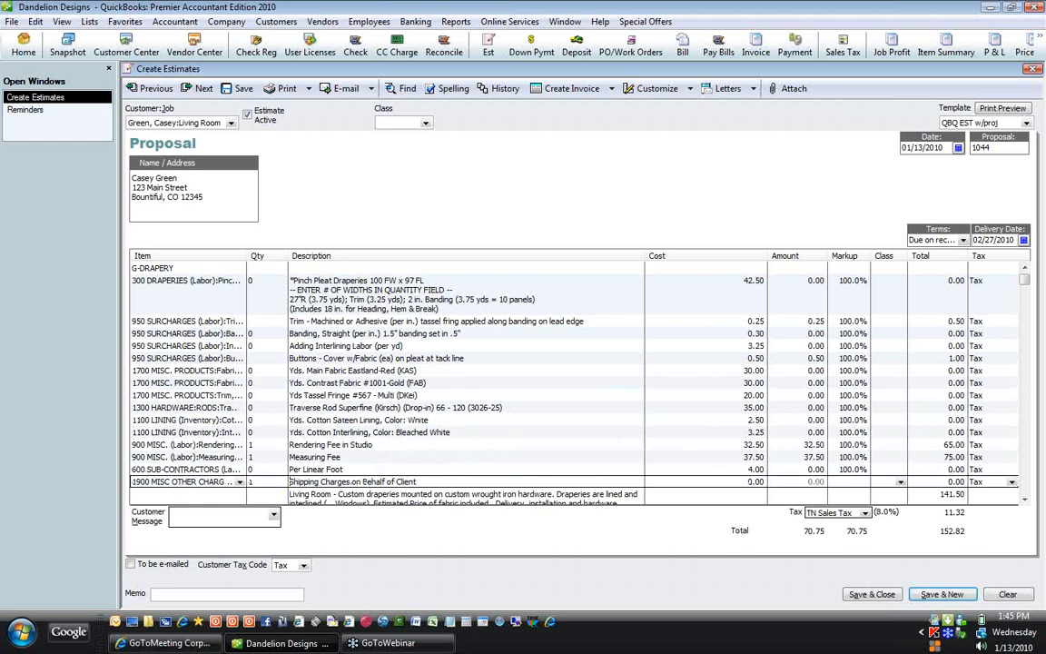
{"action": "key", "text": "Down"}
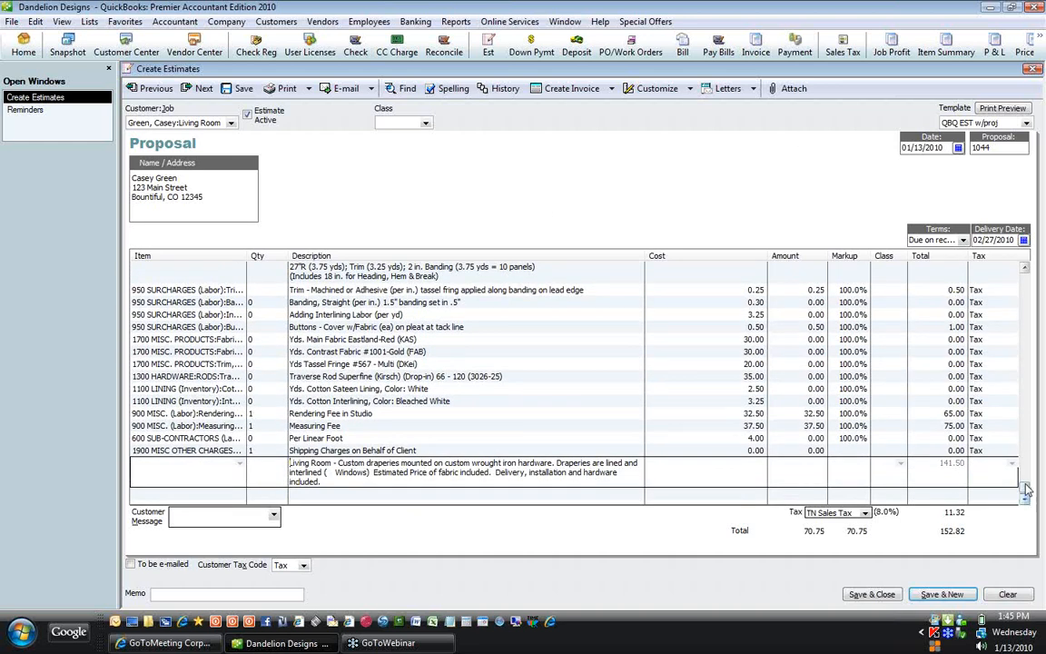
{"action": "scroll", "coordinate": [1031, 452], "scroll_direction": "up", "scroll_amount": 1}
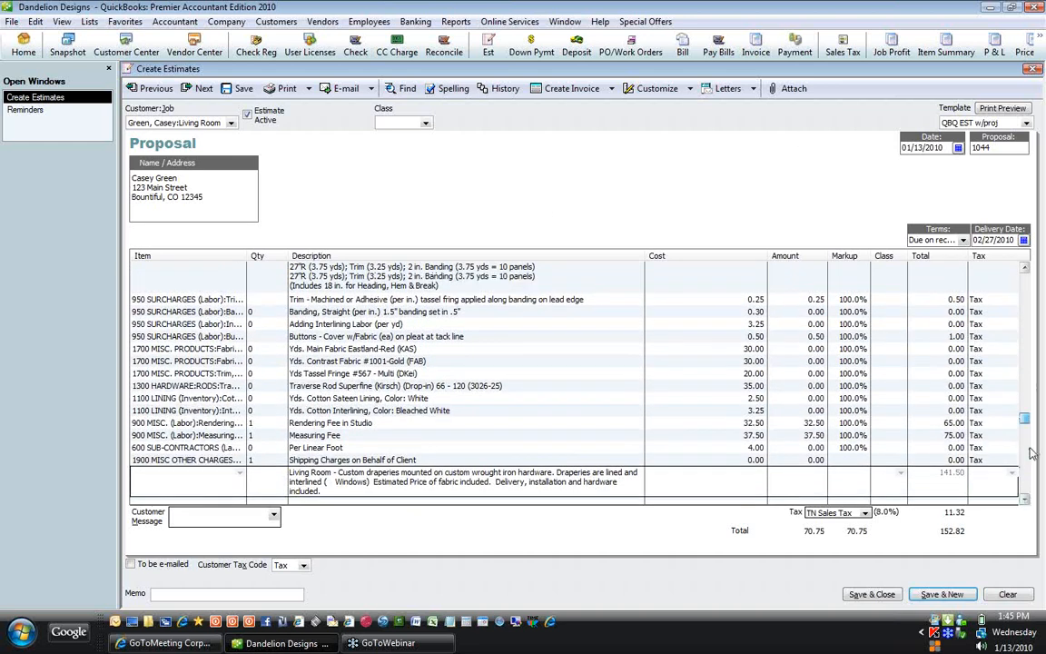
{"action": "scroll", "coordinate": [1031, 452], "scroll_direction": "up", "scroll_amount": 3}
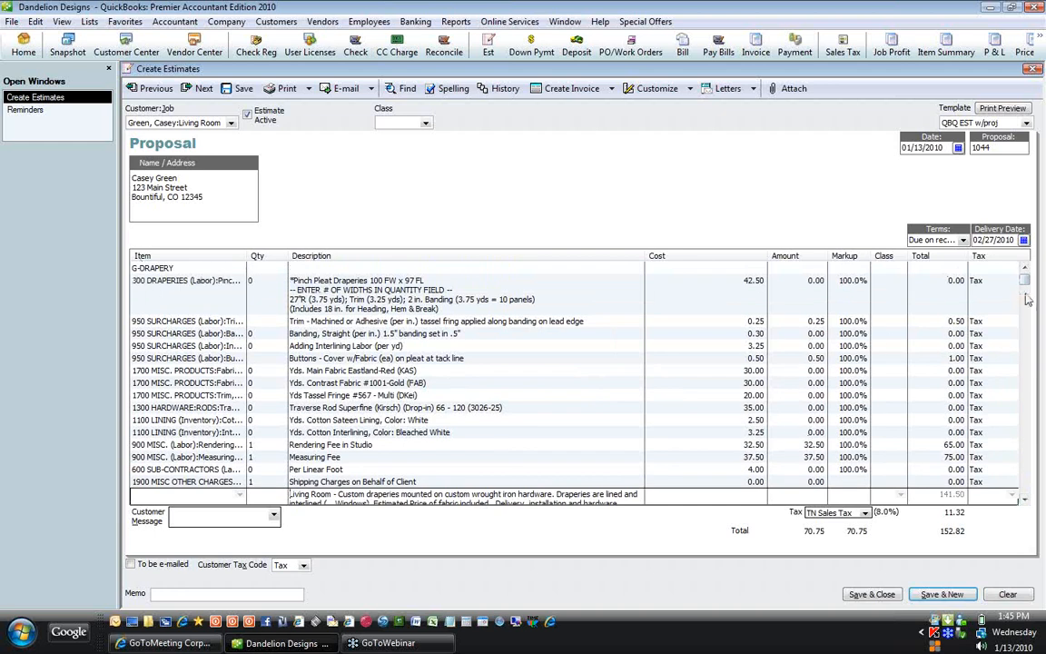
{"action": "scroll", "coordinate": [923, 291], "scroll_direction": "down", "scroll_amount": 1}
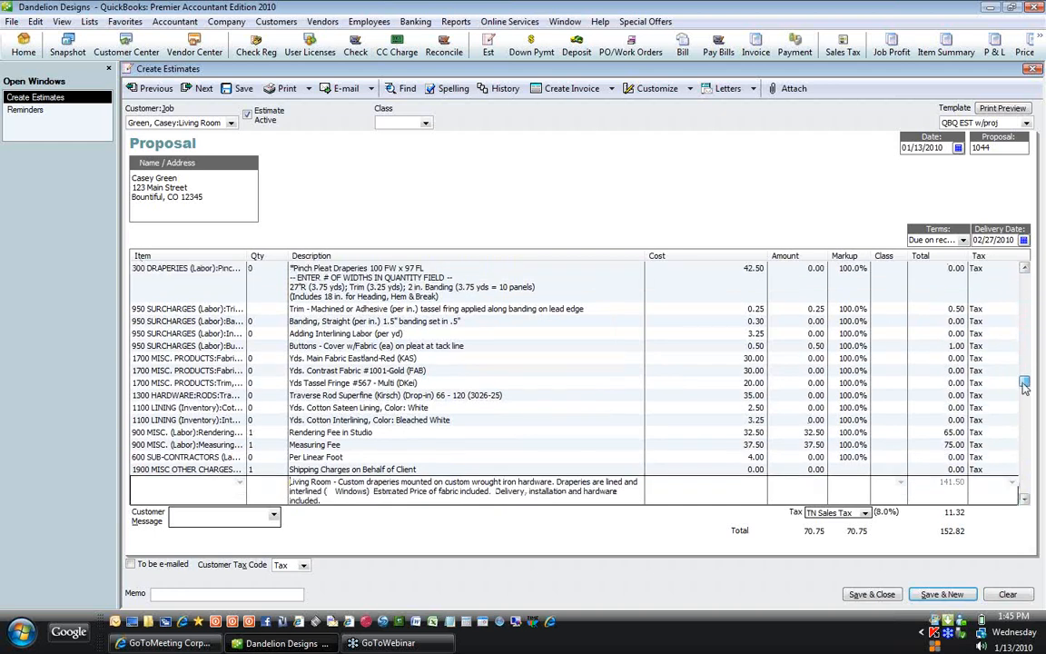
{"action": "scroll", "coordinate": [1024, 385], "scroll_direction": "down", "scroll_amount": 1}
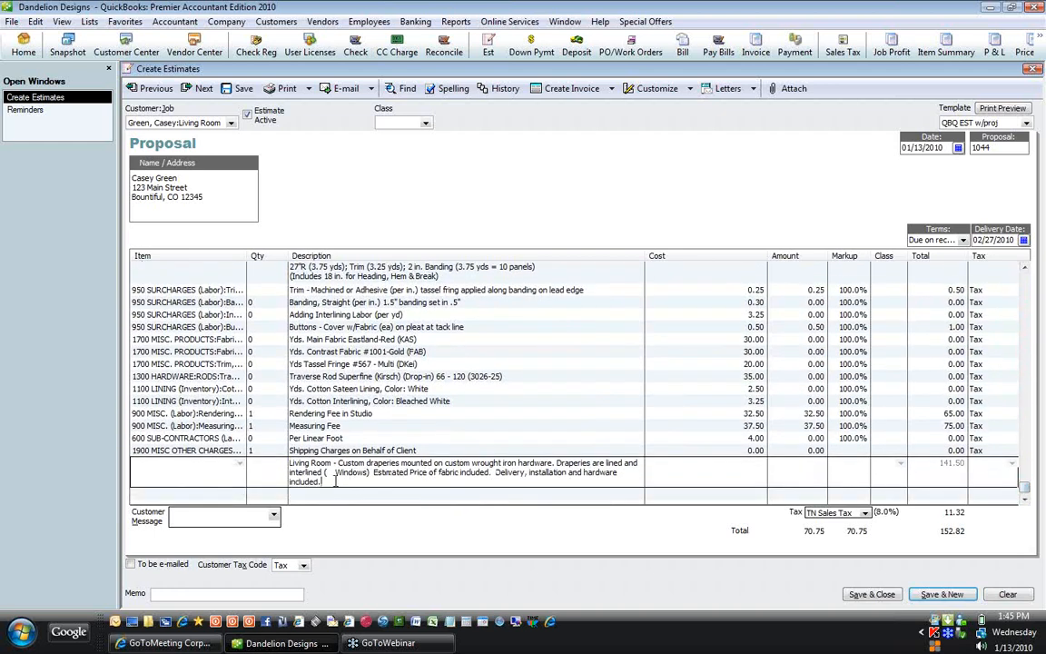
{"action": "left_click_drag", "start_coordinate": [336, 482], "coordinate": [284, 458]}
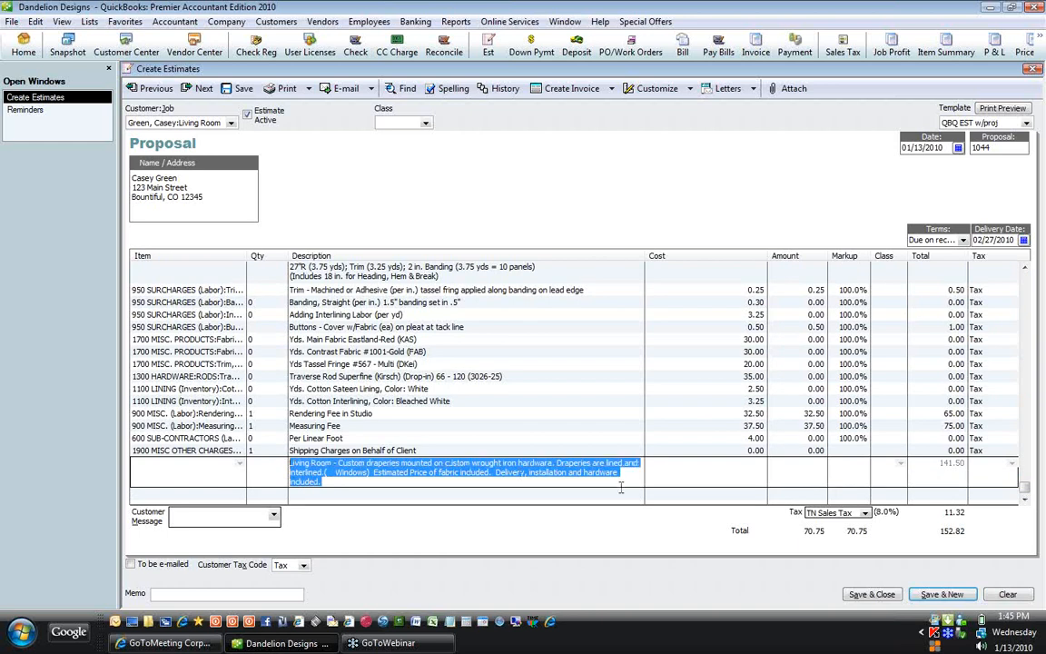
{"action": "left_click", "coordinate": [332, 482]}
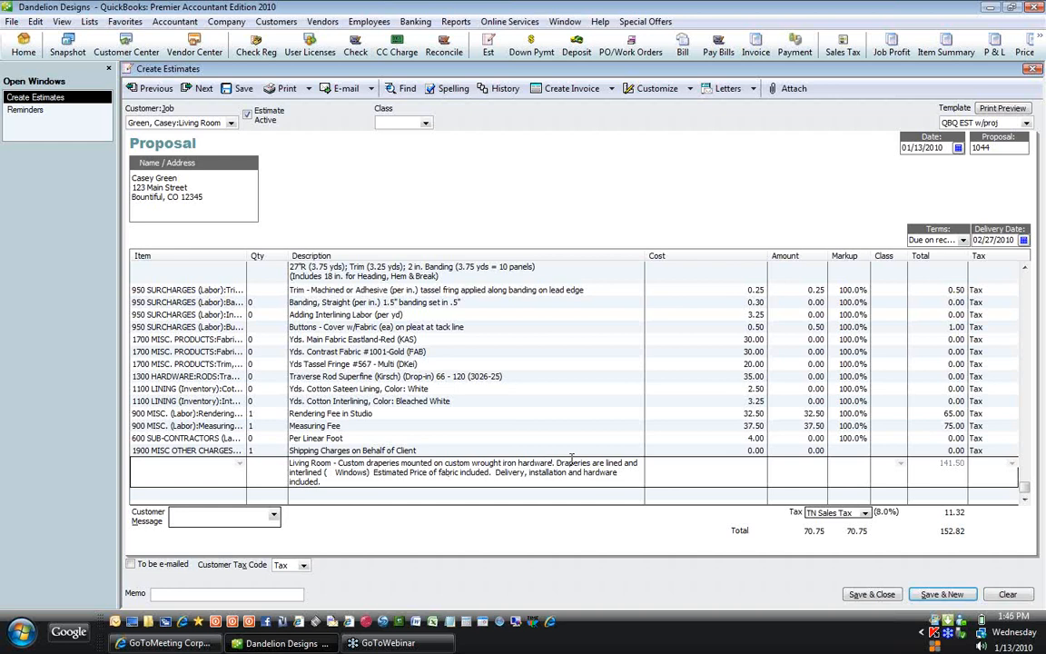
{"action": "left_click_drag", "start_coordinate": [495, 472], "coordinate": [500, 482]}
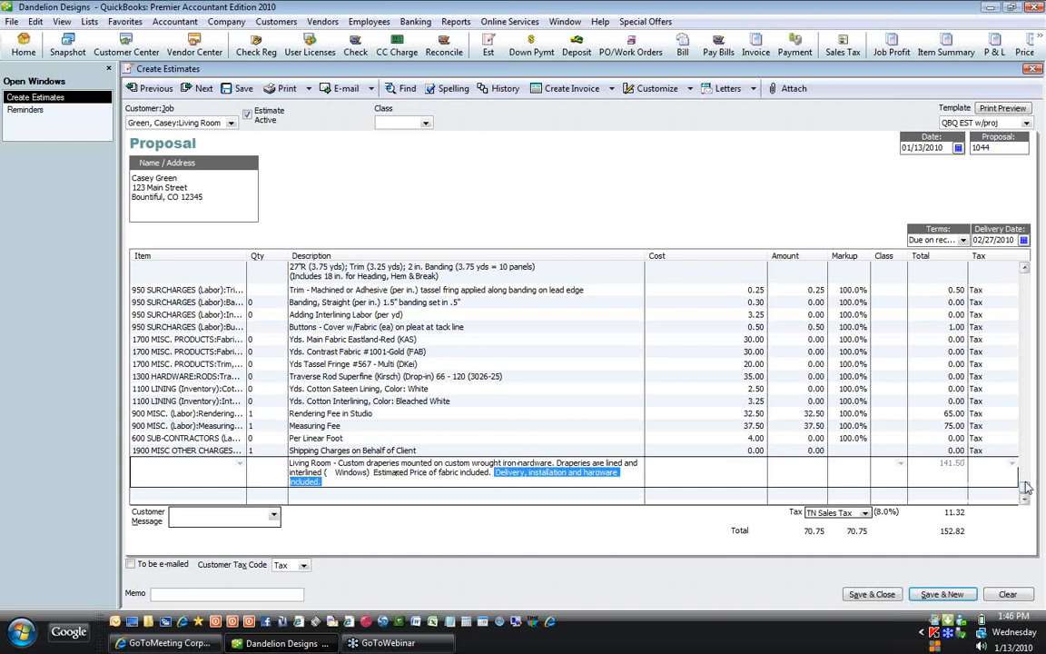
{"action": "scroll", "coordinate": [1024, 388], "scroll_direction": "up", "scroll_amount": 1}
{"action": "scroll", "coordinate": [1024, 388], "scroll_direction": "up", "scroll_amount": 2}
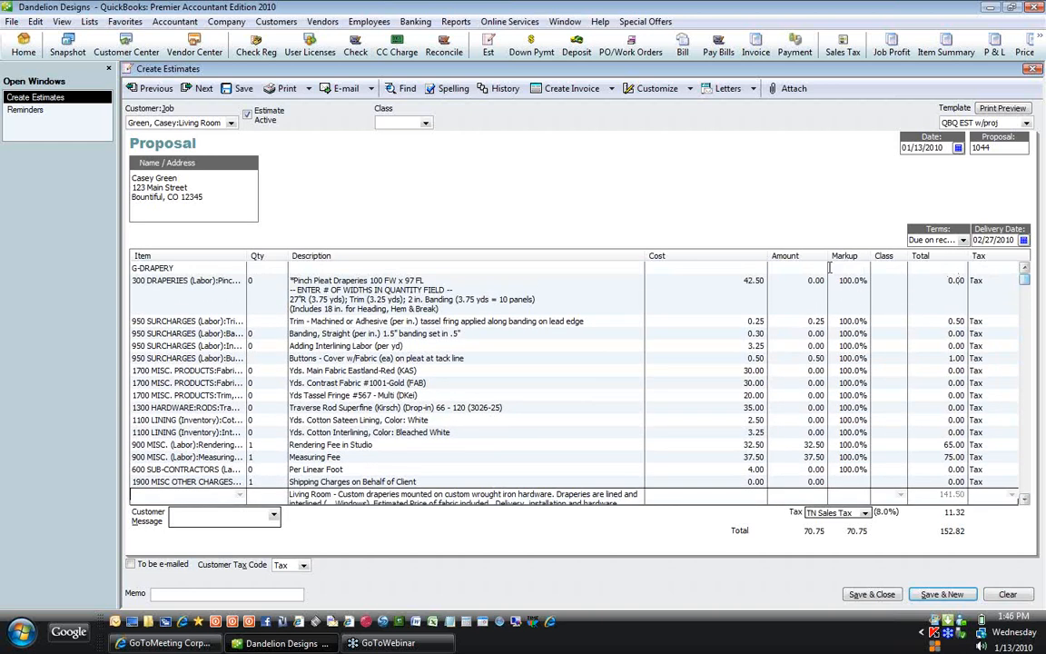
{"action": "left_click", "coordinate": [264, 278]}
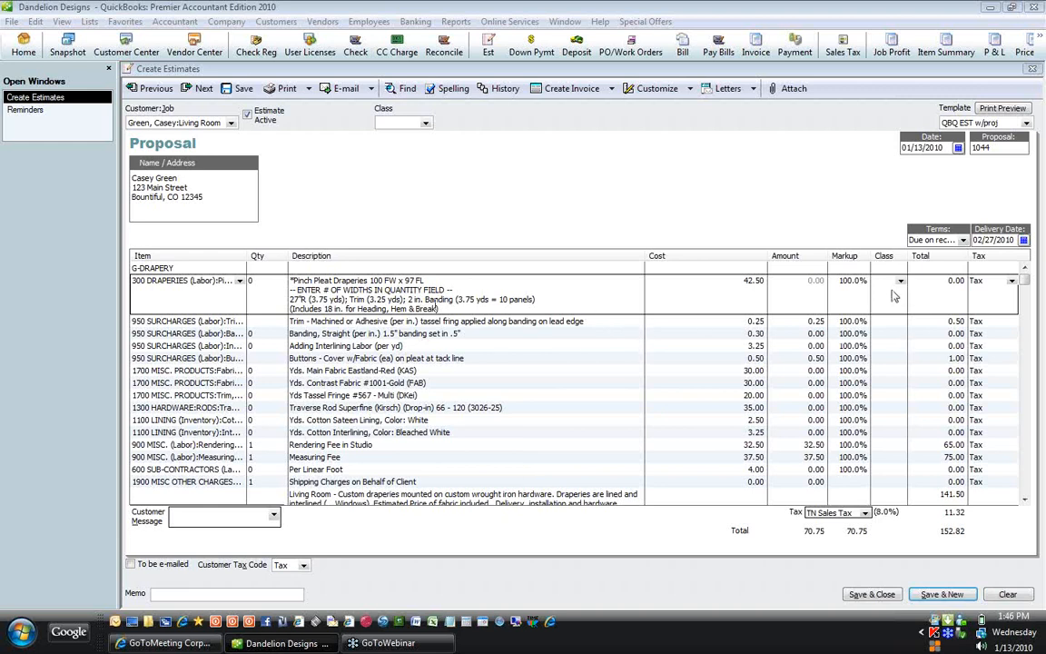
Step: Replace the Pinch Pleat Draperies quantity of 0 with 100
{"action": "left_click", "coordinate": [895, 291]}
{"action": "left_click", "coordinate": [896, 292]}
{"action": "left_click", "coordinate": [270, 281]}
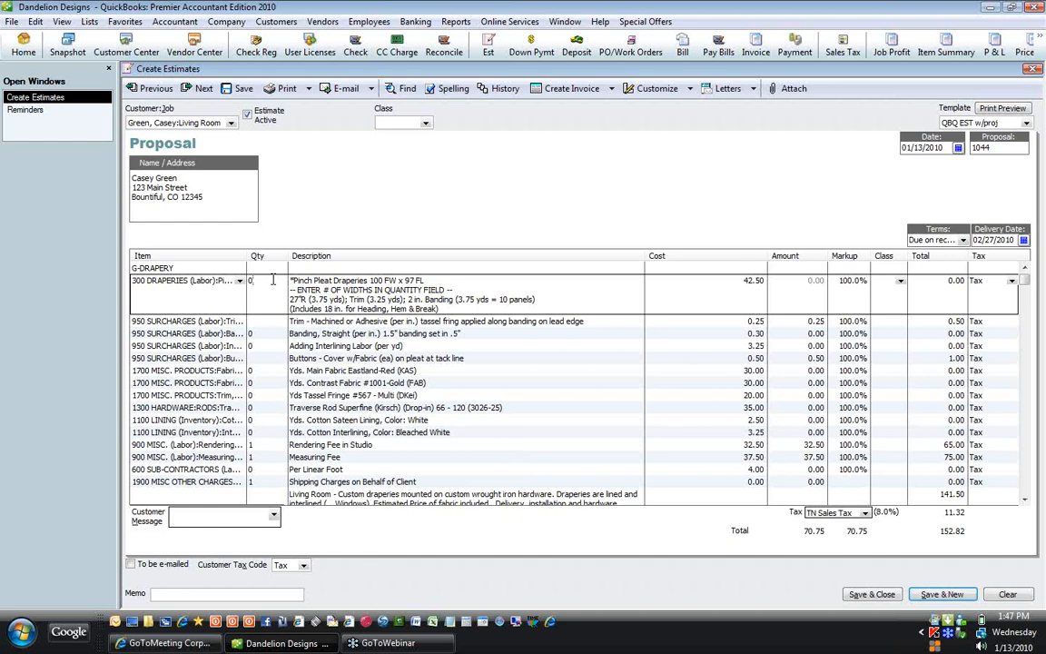
{"action": "key", "text": "BackSpace"}
{"action": "type", "text": "100"}
Step: Calculate 100 * 2.5 / 54 in the quantity, then override the 4.62963 result with 5
{"action": "type", "text": "* "}
{"action": "type", "text": "2"}
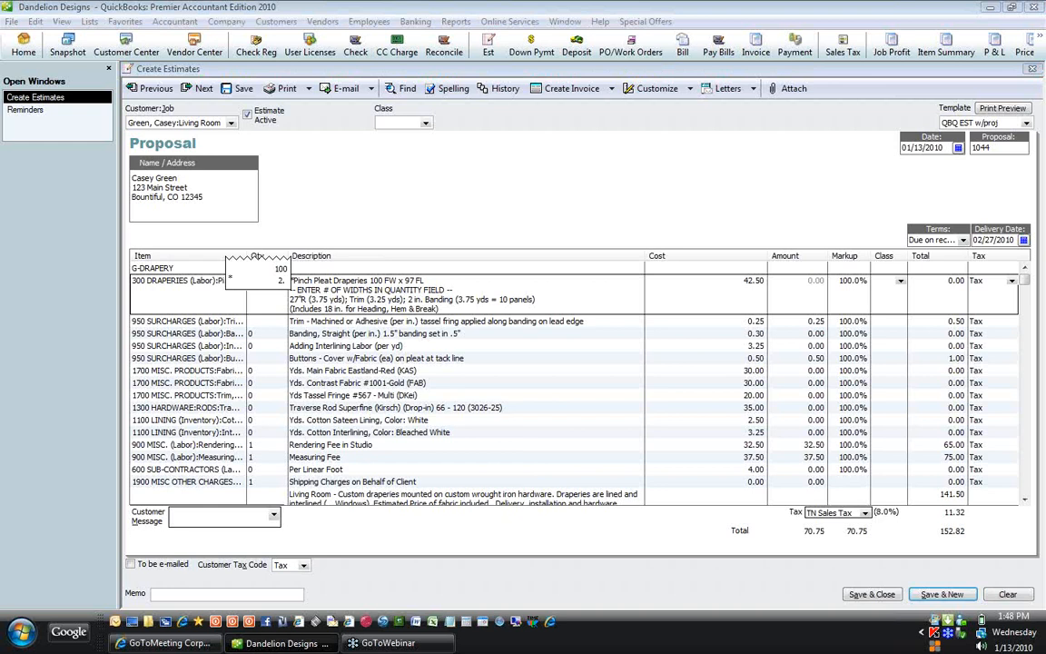
{"action": "type", "text": ".5"}
{"action": "type", "text": "/ "}
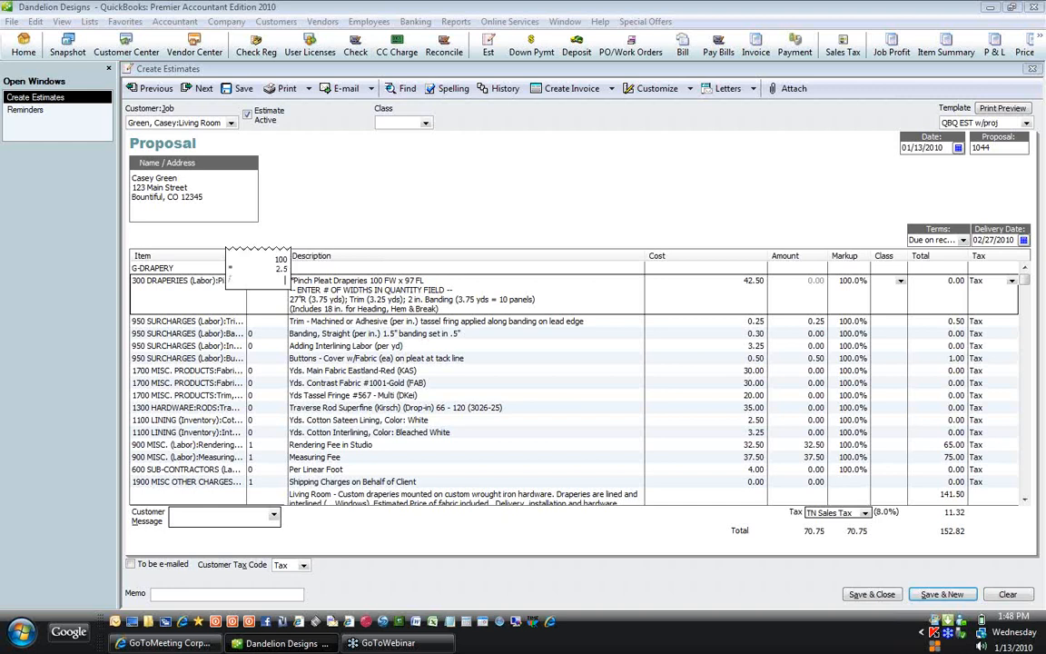
{"action": "type", "text": "54"}
{"action": "key", "text": "Return"}
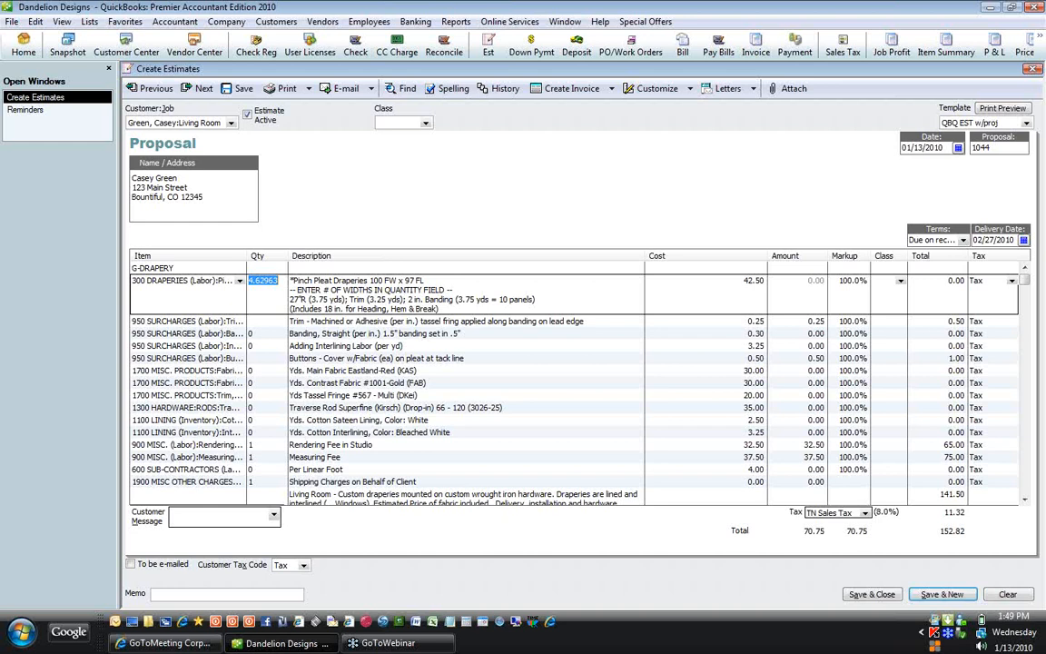
{"action": "type", "text": "5"}
{"action": "left_click", "coordinate": [266, 322]}
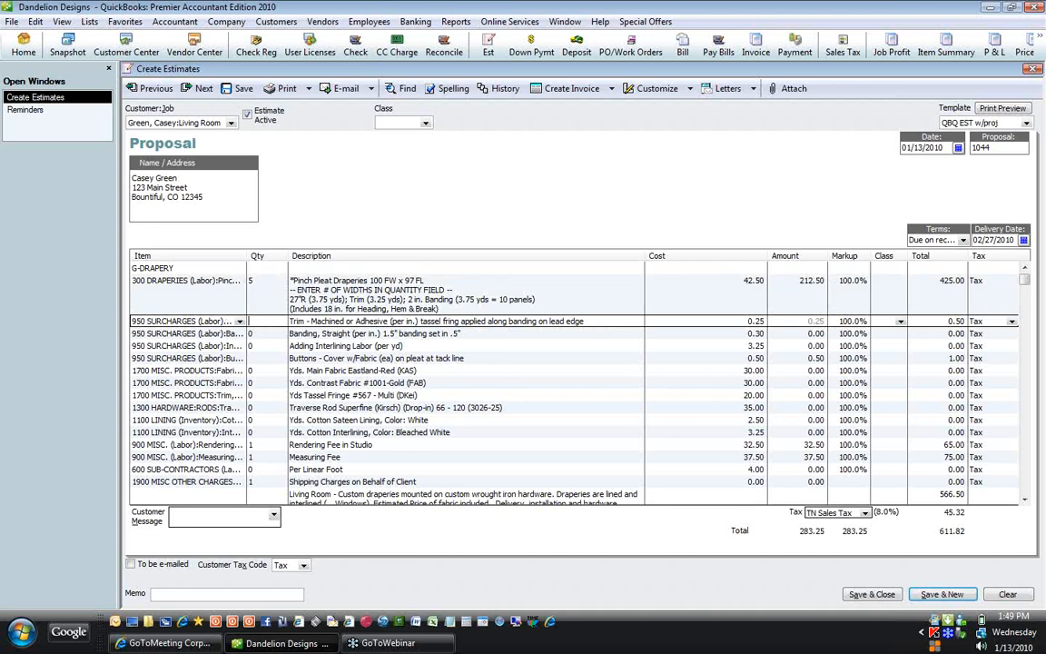
Step: Enter 2*97 (194) as the Trim quantity and 194 for Banding
{"action": "type", "text": "2*"}
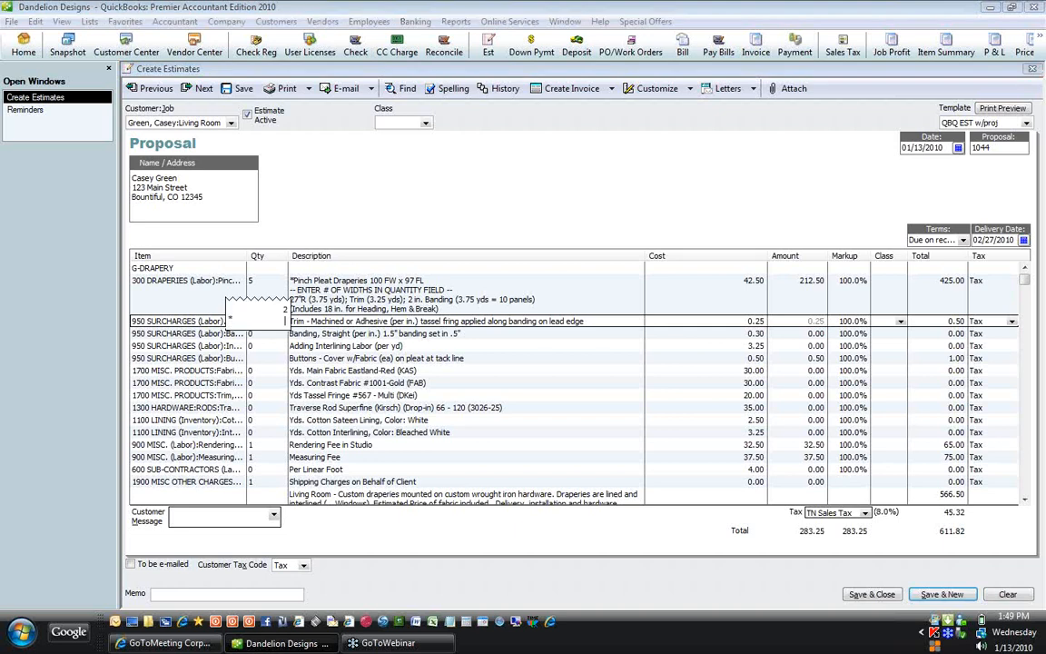
{"action": "type", "text": "97"}
{"action": "key", "text": "Return"}
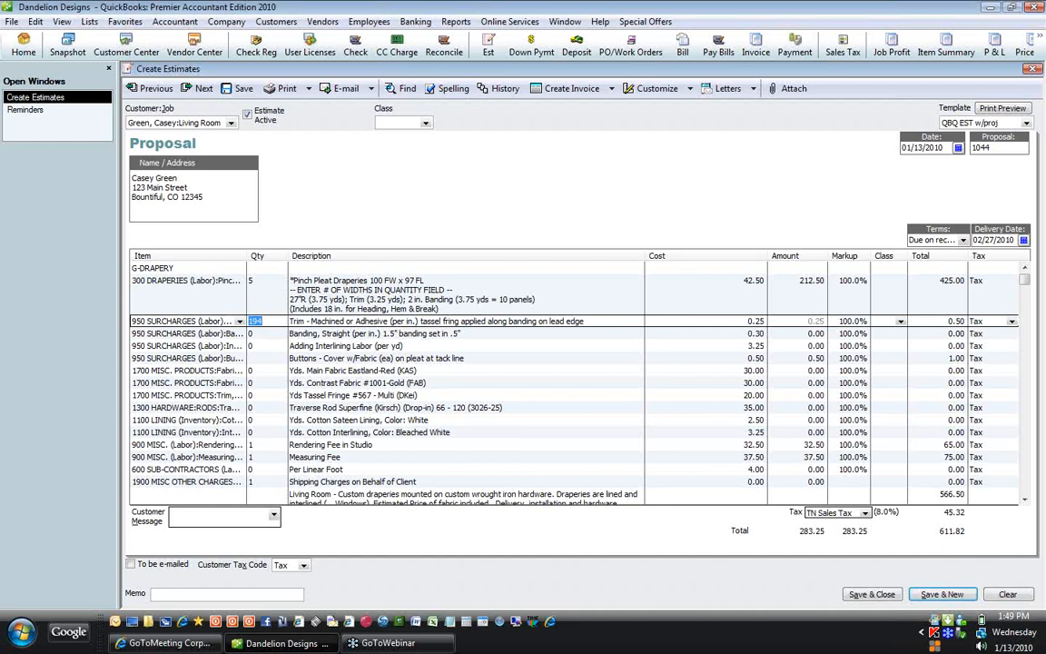
{"action": "key", "text": "Down"}
{"action": "type", "text": "1"}
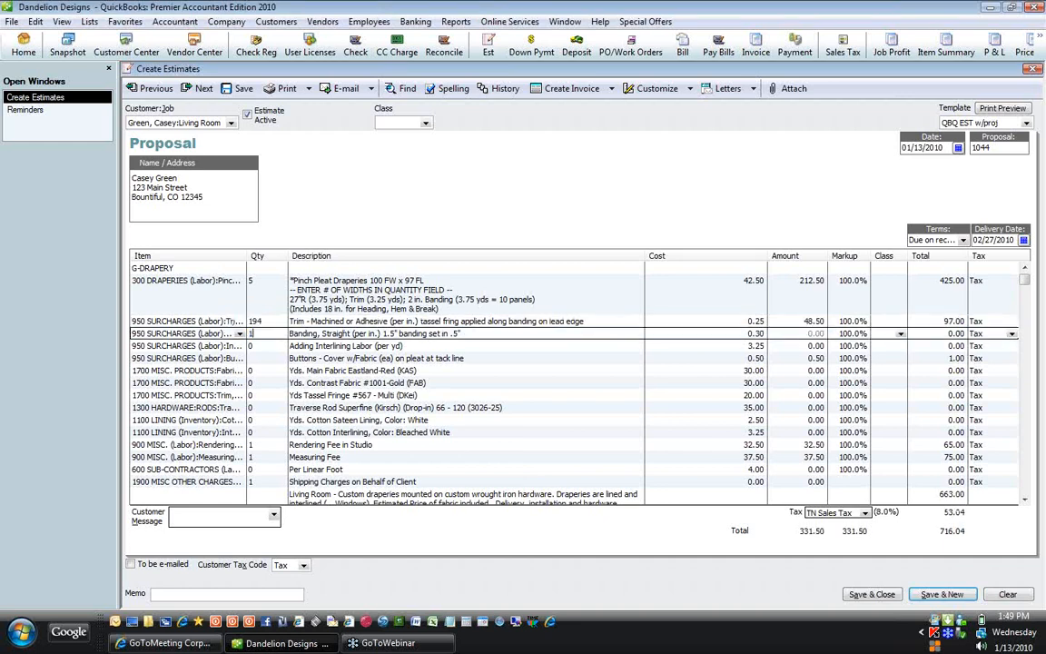
{"action": "type", "text": "94"}
{"action": "key", "text": "Down"}
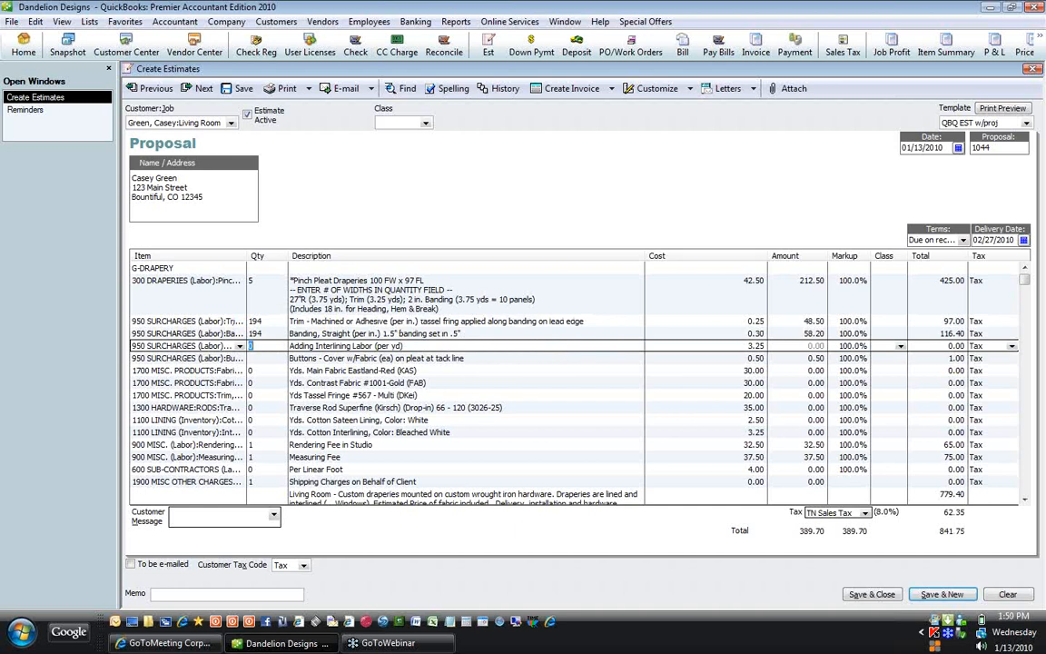
{"action": "key", "text": "Down"}
{"action": "key", "text": "Down"}
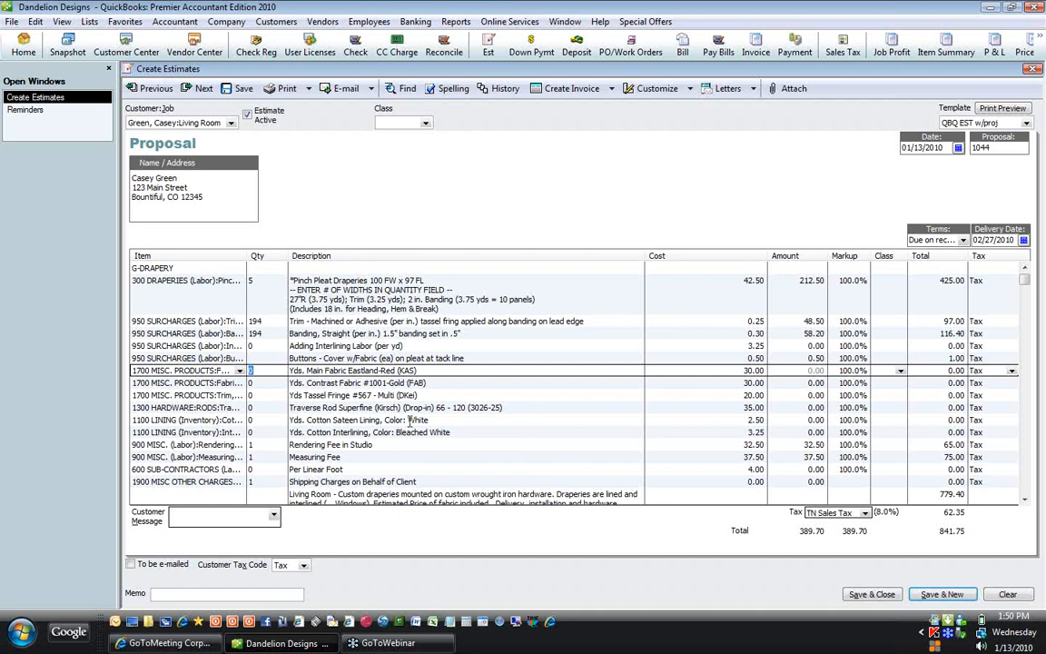
Step: Calculate Main Fabric as 5*3.75 yards, then round its quantity up to 19
{"action": "left_click", "coordinate": [258, 283]}
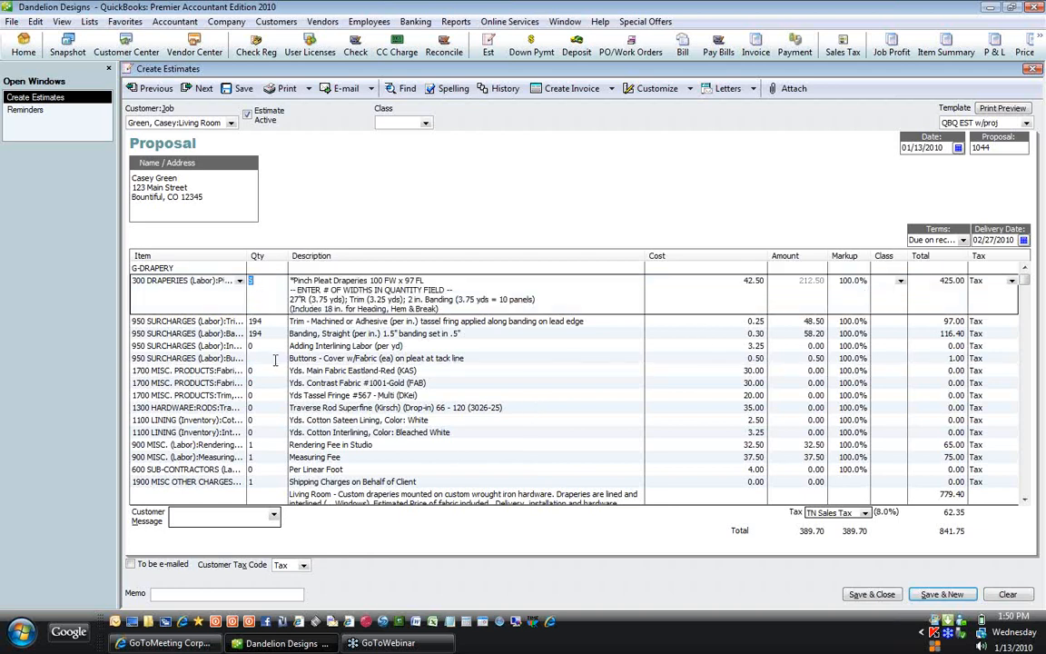
{"action": "left_click", "coordinate": [310, 299]}
{"action": "double_click", "coordinate": [316, 298]}
{"action": "left_click", "coordinate": [271, 371]}
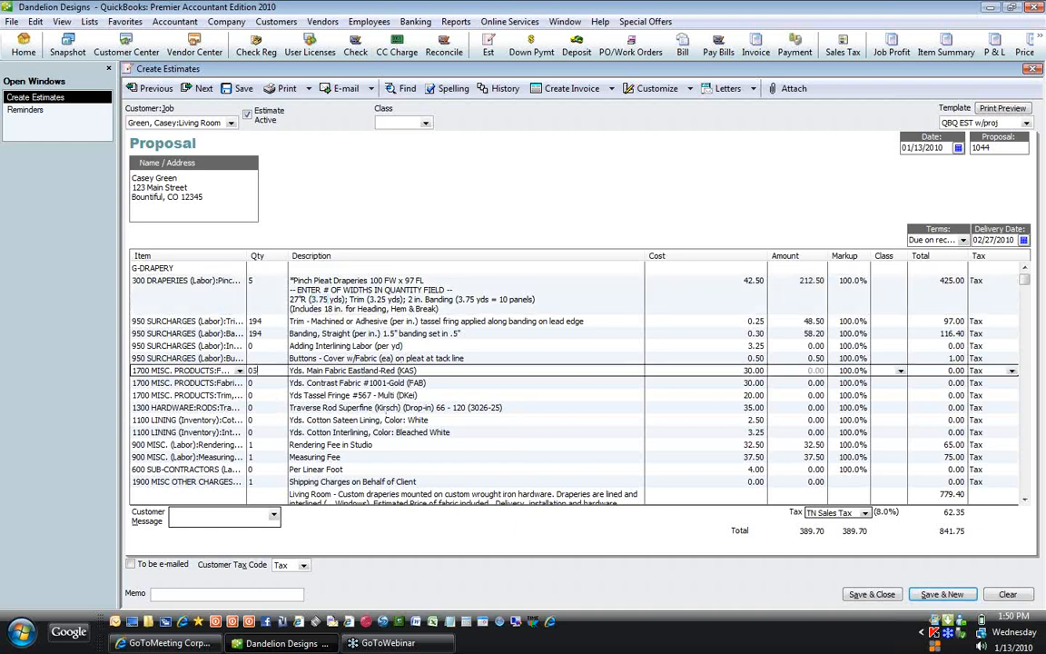
{"action": "type", "text": "5*"}
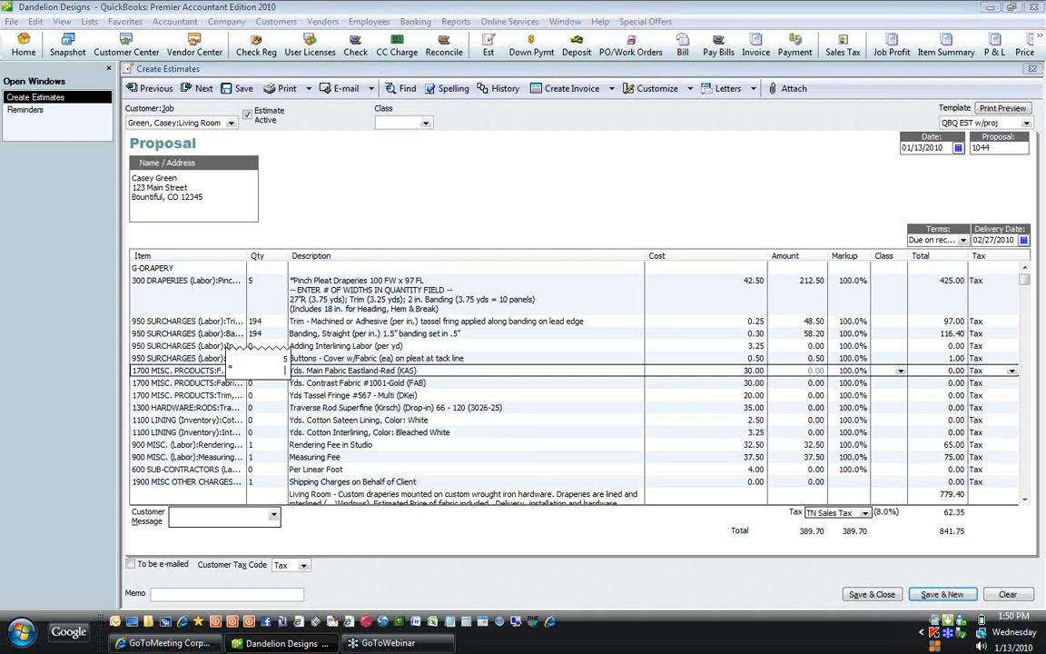
{"action": "type", "text": "3.75"}
{"action": "key", "text": "Return"}
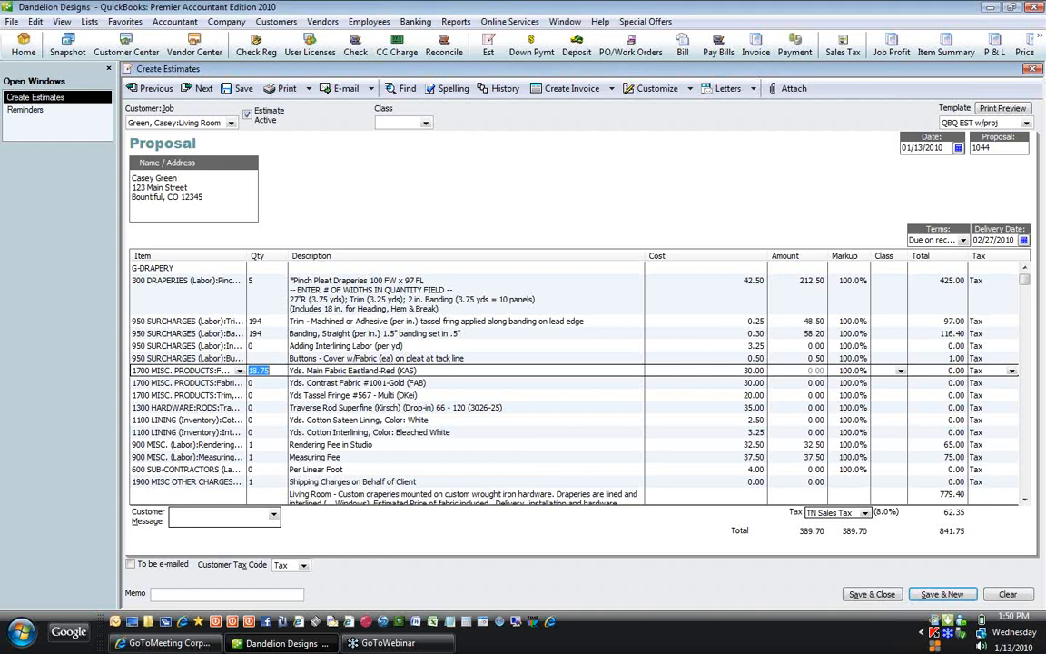
{"action": "type", "text": "19"}
Step: Set Adding Interlining Labor to 19 and Buttons to 14
{"action": "left_click", "coordinate": [252, 346]}
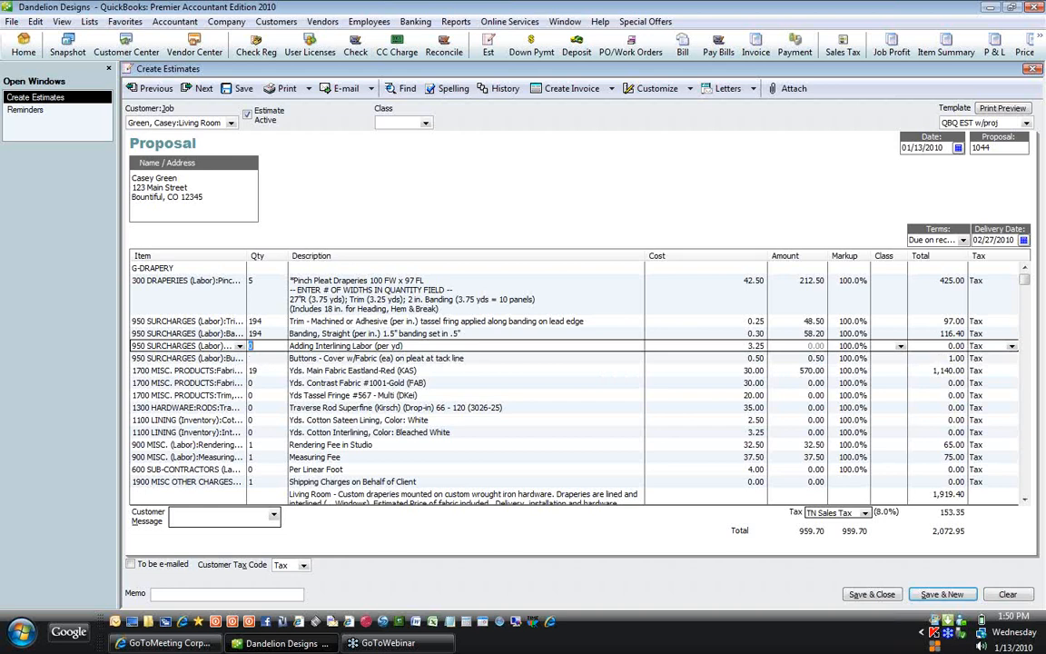
{"action": "type", "text": "19"}
{"action": "key", "text": "Down"}
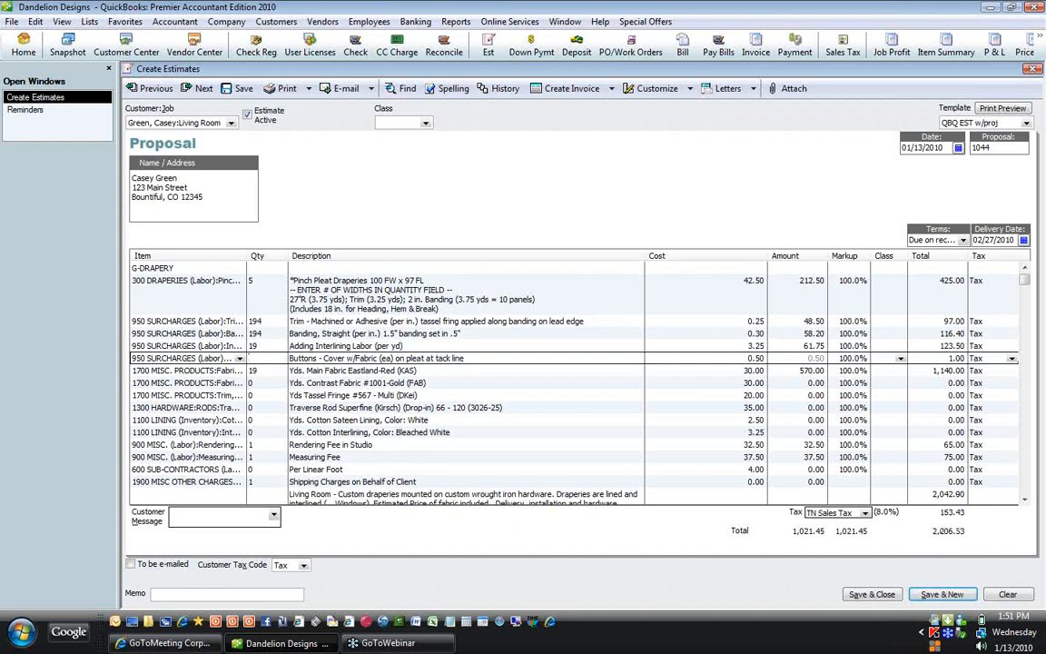
{"action": "type", "text": "14"}
{"action": "key", "text": "Down"}
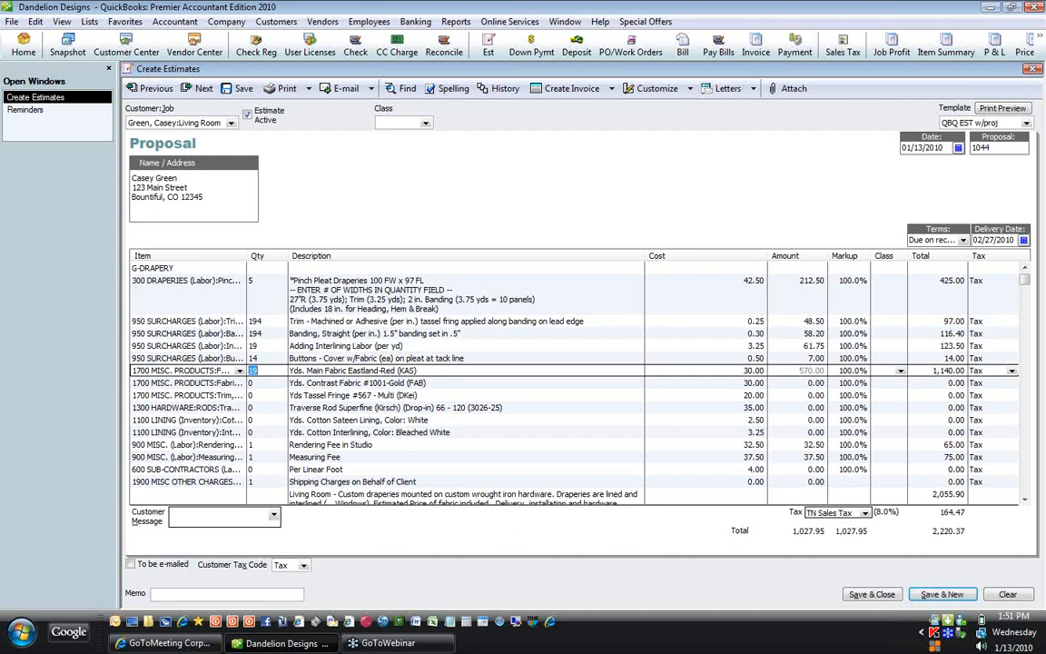
{"action": "key", "text": "Down"}
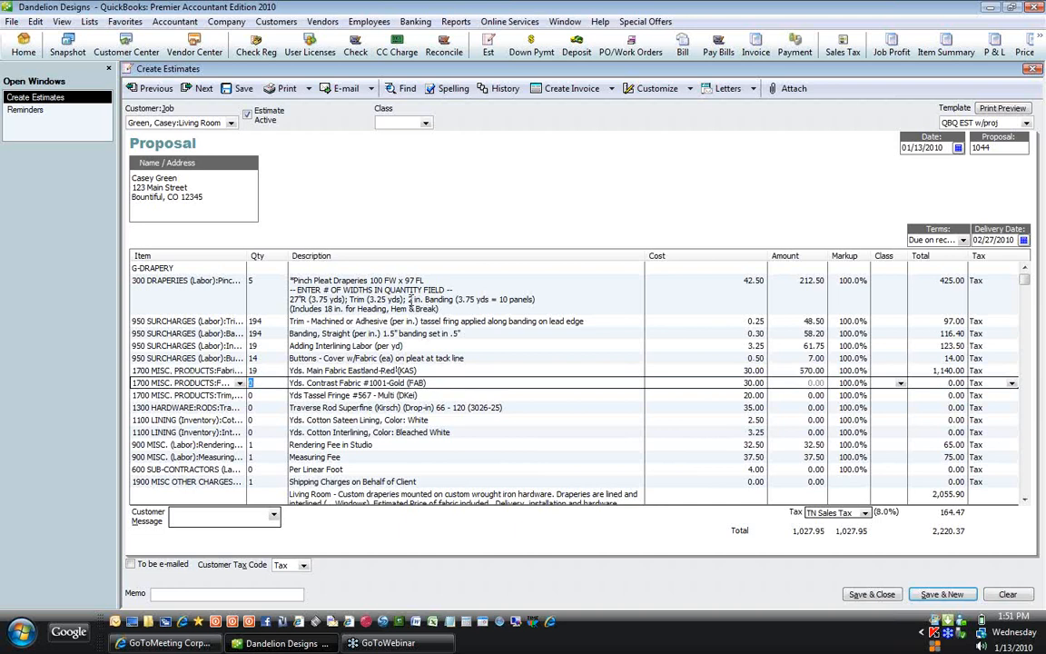
Step: Check the 3.75-yard figure in the draperies description and set Contrast Fabric to 3.75
{"action": "left_click", "coordinate": [408, 299]}
{"action": "left_click", "coordinate": [466, 300]}
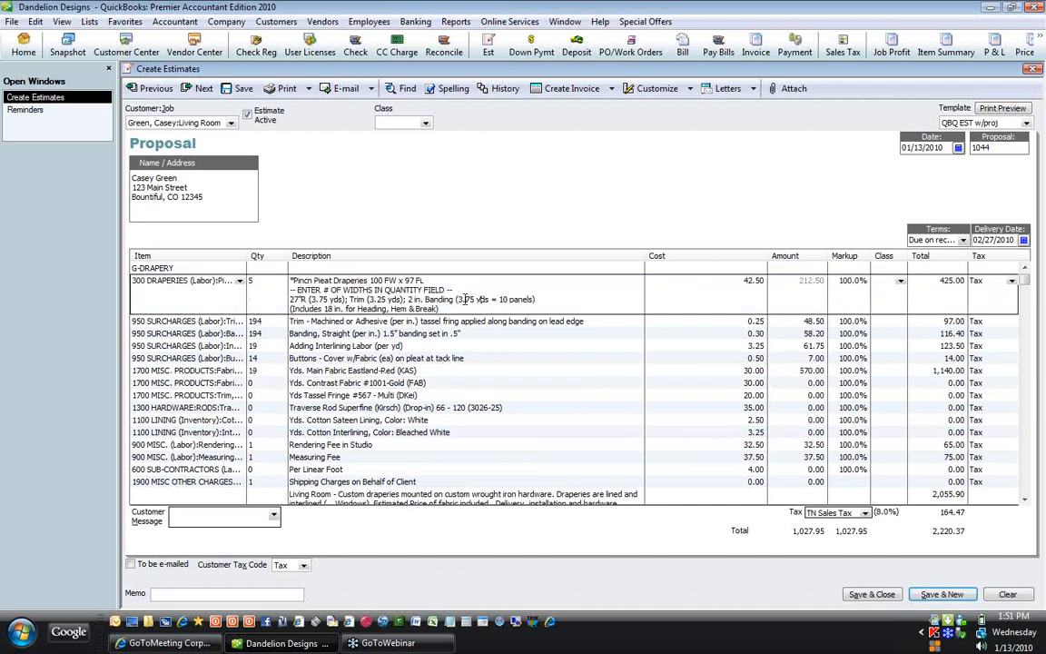
{"action": "left_click_drag", "start_coordinate": [458, 299], "coordinate": [476, 301]}
{"action": "left_click", "coordinate": [262, 383]}
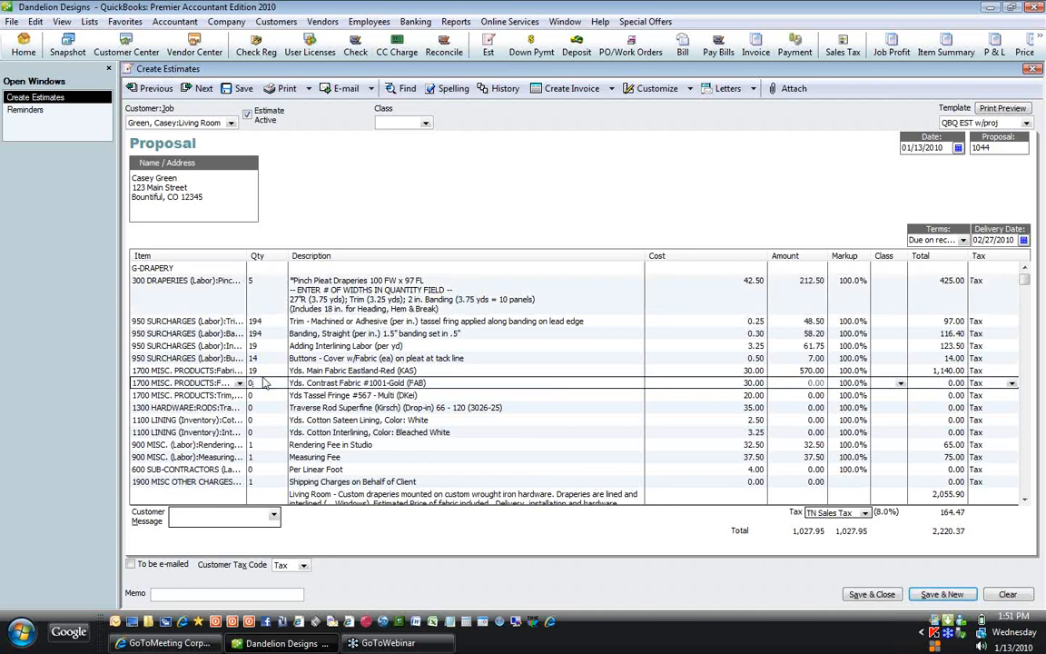
{"action": "left_click_drag", "start_coordinate": [259, 383], "coordinate": [224, 382]}
{"action": "type", "text": "3.75"}
{"action": "key", "text": "Down"}
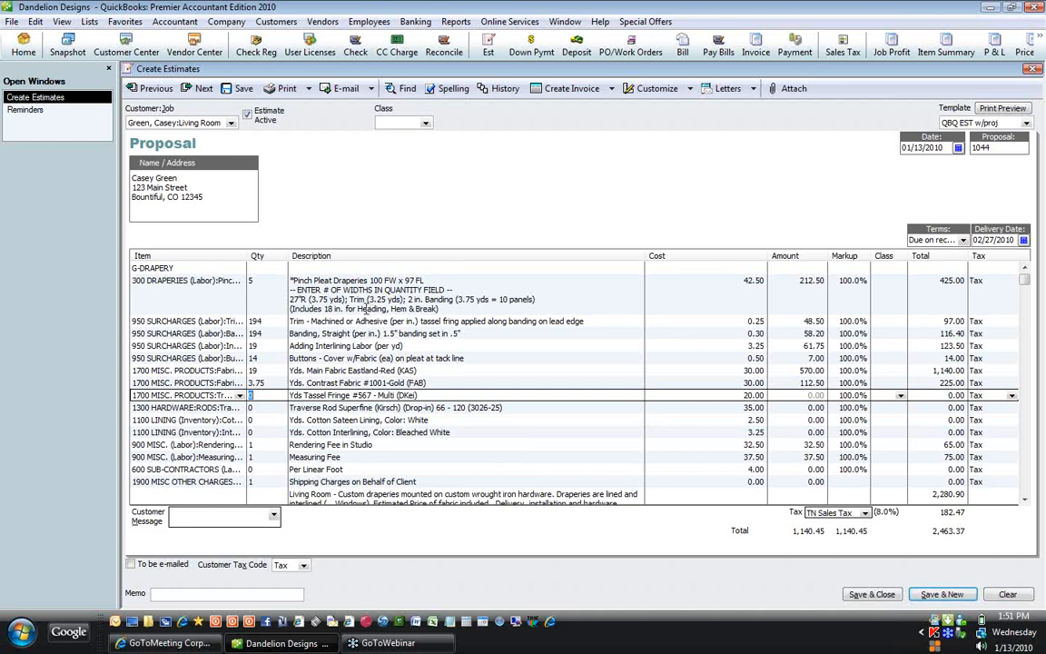
Step: Set Tassel Fringe to 7 (from 2*3.25), Traverse Rod 1, and both linings 19, keeping fees at 1
{"action": "type", "text": "2*"}
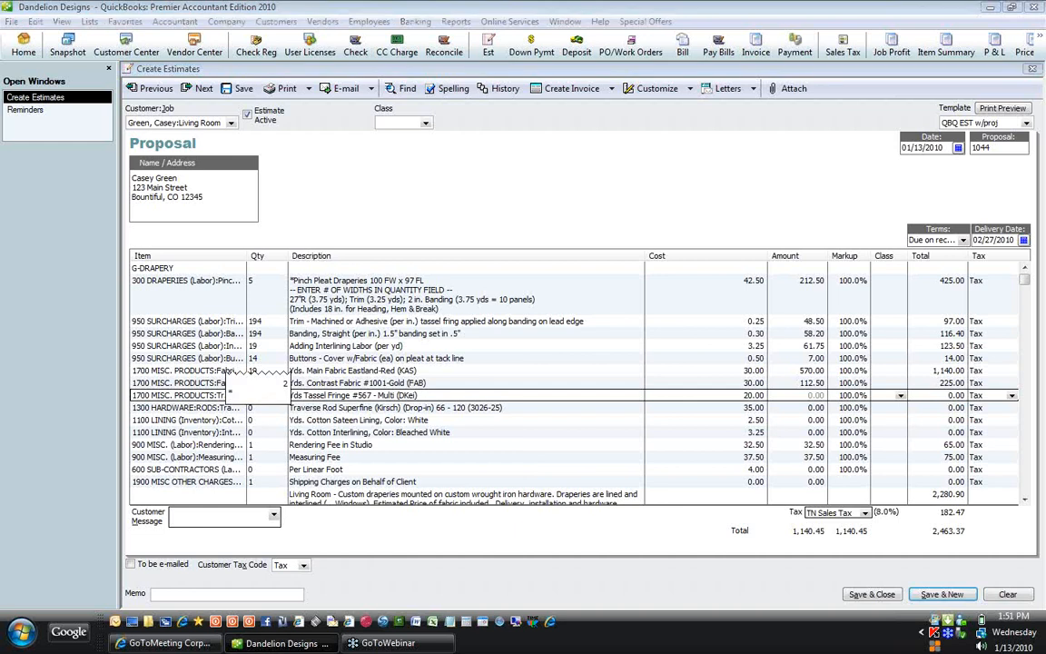
{"action": "type", "text": "3.25"}
{"action": "key", "text": "Return"}
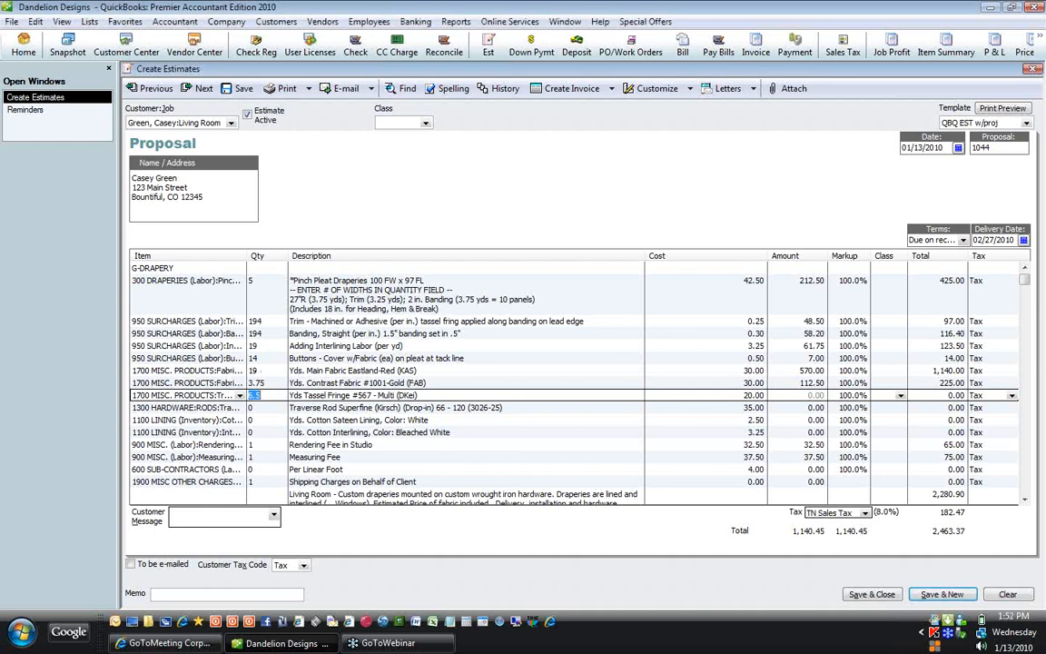
{"action": "type", "text": "7"}
{"action": "key", "text": "Down"}
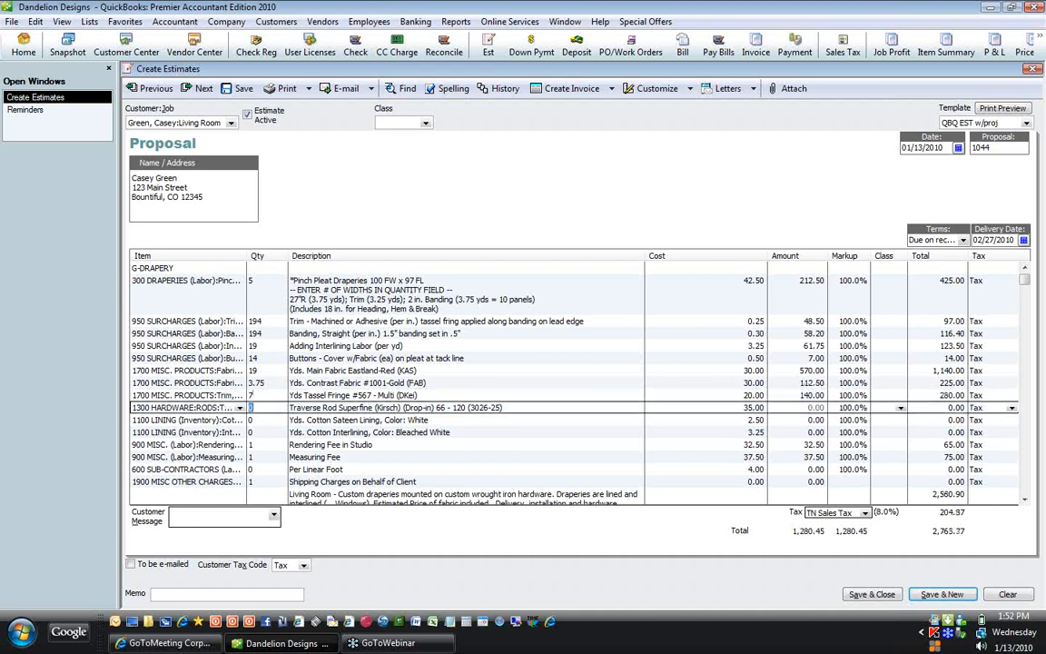
{"action": "type", "text": "1"}
{"action": "key", "text": "Down"}
{"action": "type", "text": "19"}
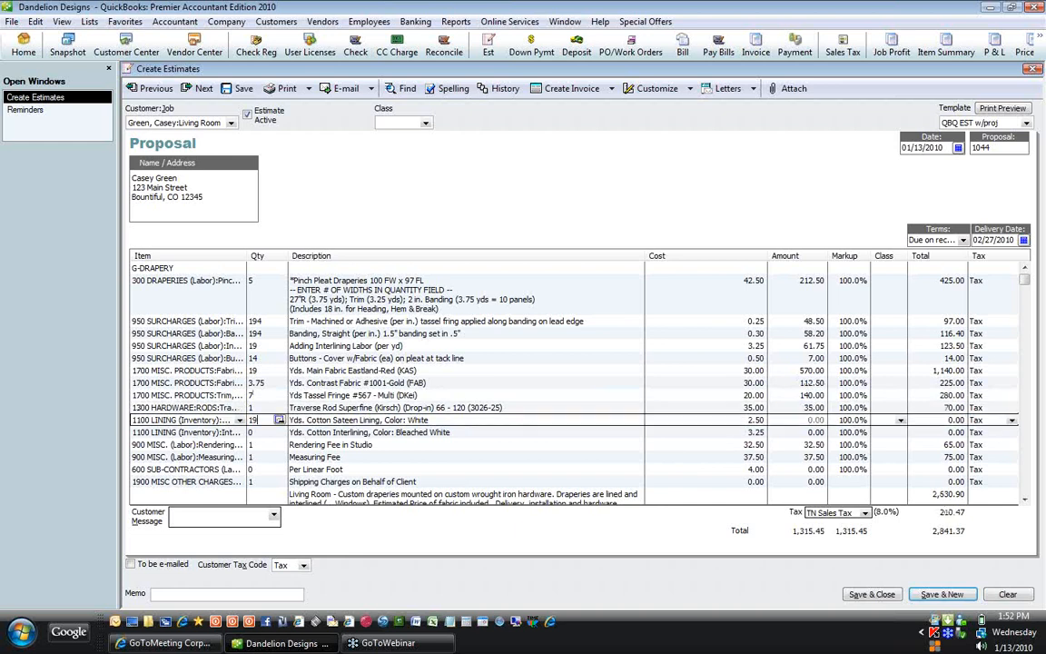
{"action": "key", "text": "Down"}
{"action": "type", "text": "19"}
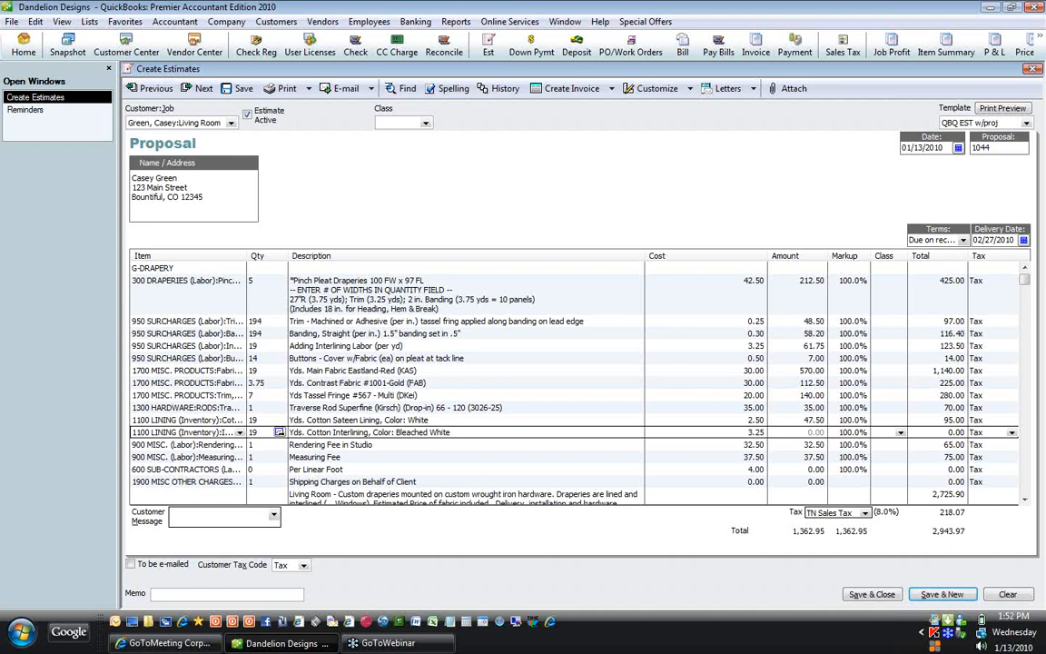
{"action": "key", "text": "Down"}
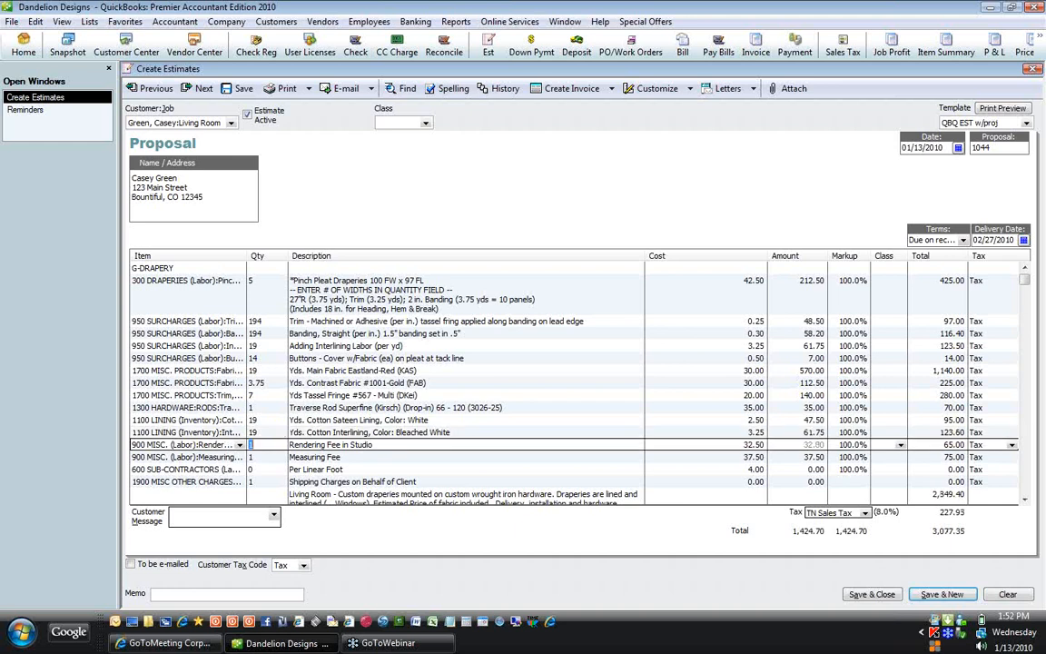
{"action": "key", "text": "Down"}
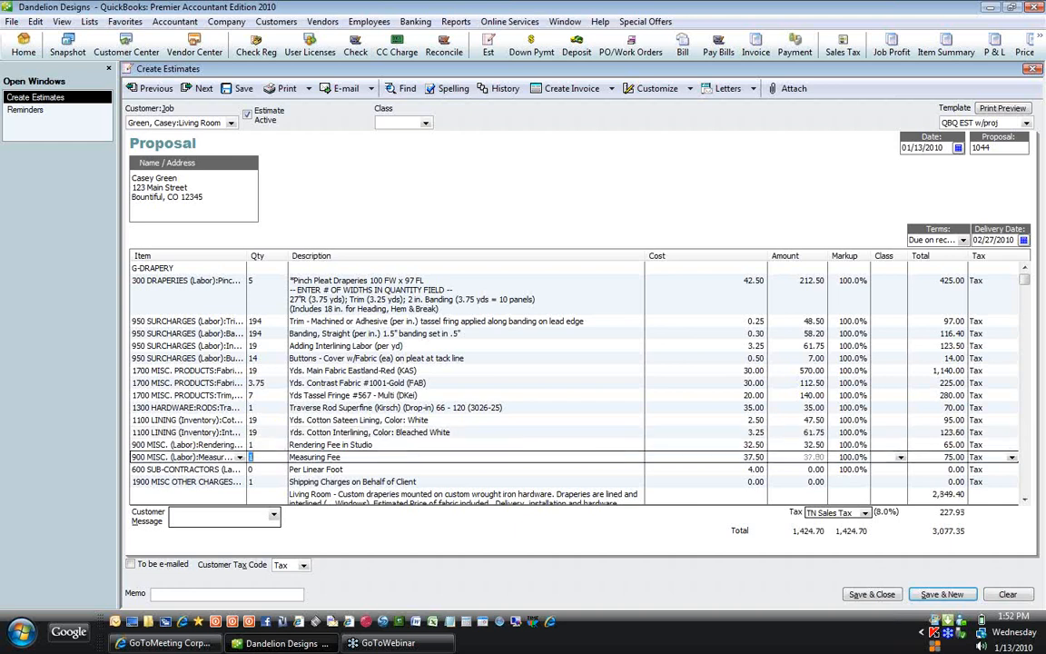
{"action": "key", "text": "Down"}
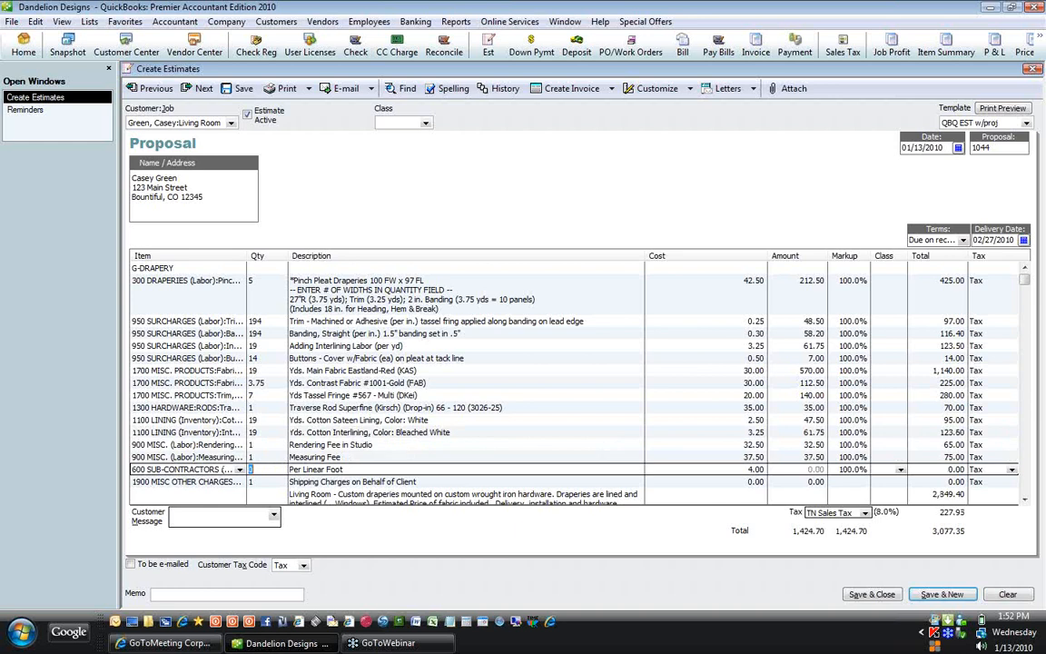
Step: Compute 100/12 for the Per Linear Foot quantity, then override it with 9 for a 72.00 line
{"action": "type", "text": "100/12"}
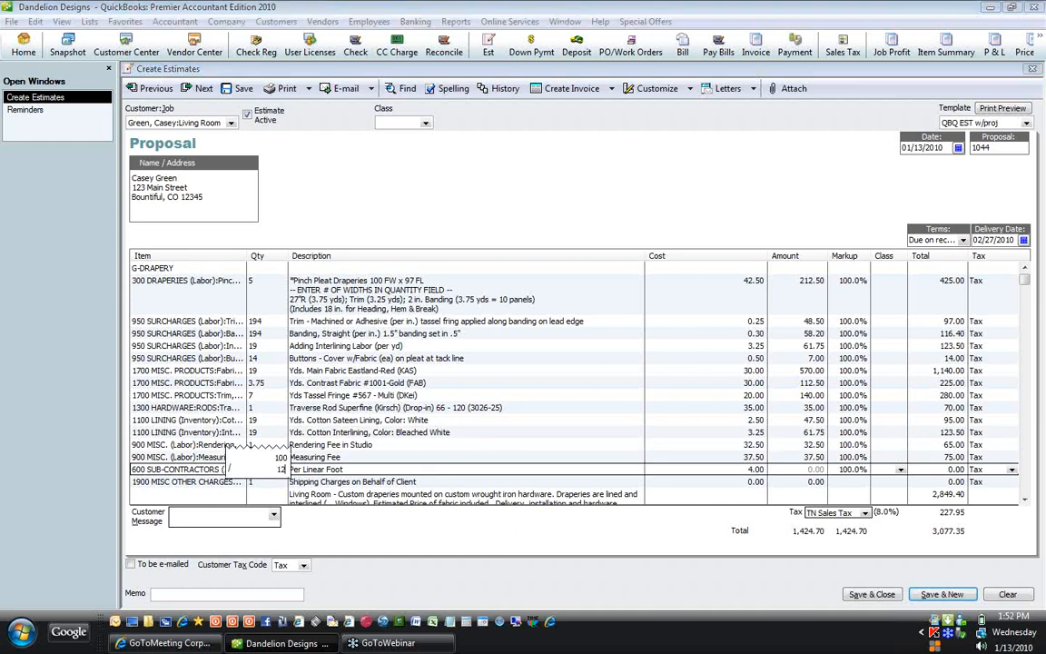
{"action": "key", "text": "Return"}
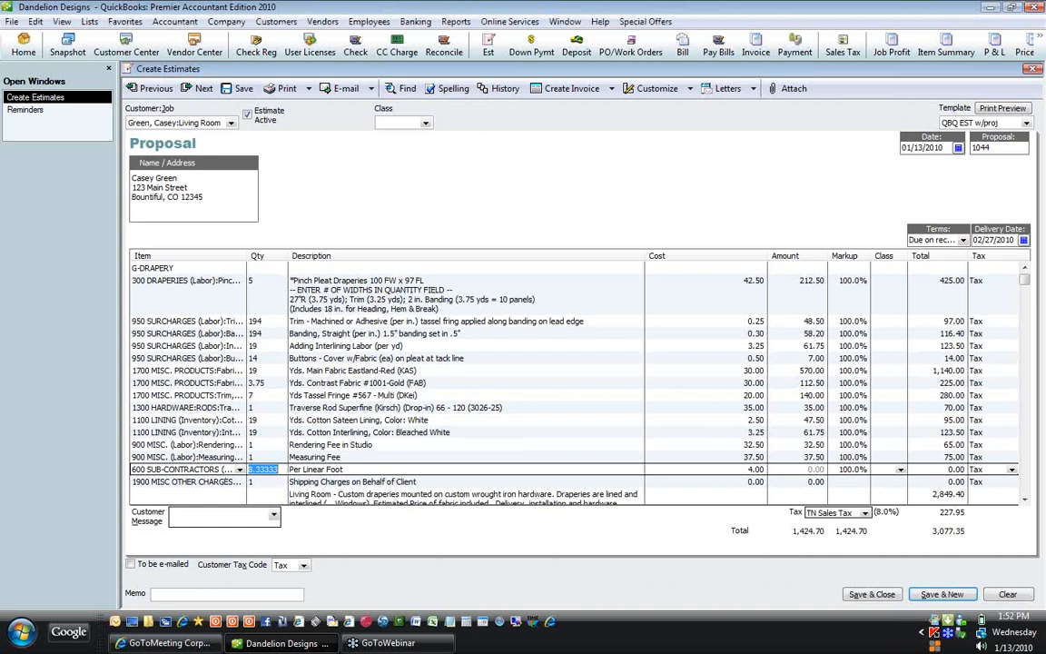
{"action": "type", "text": "9"}
{"action": "left_click", "coordinate": [261, 482]}
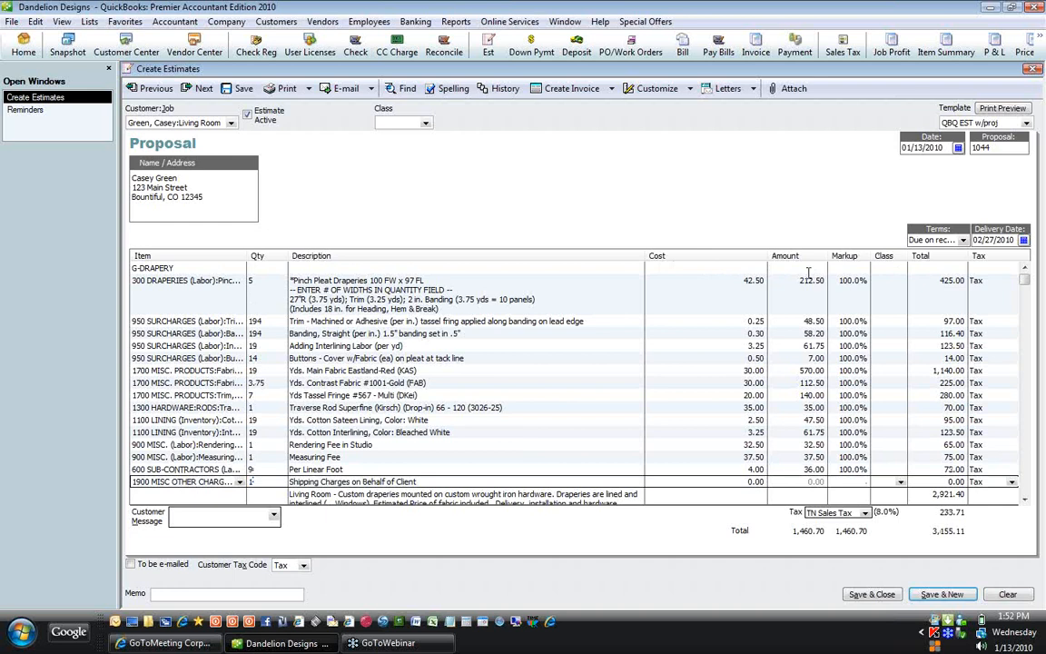
Step: Set the Main Fabric, Contrast Fabric and Tassel Fringe costs to 27.00, 12.00 and 15.00
{"action": "left_click", "coordinate": [724, 284]}
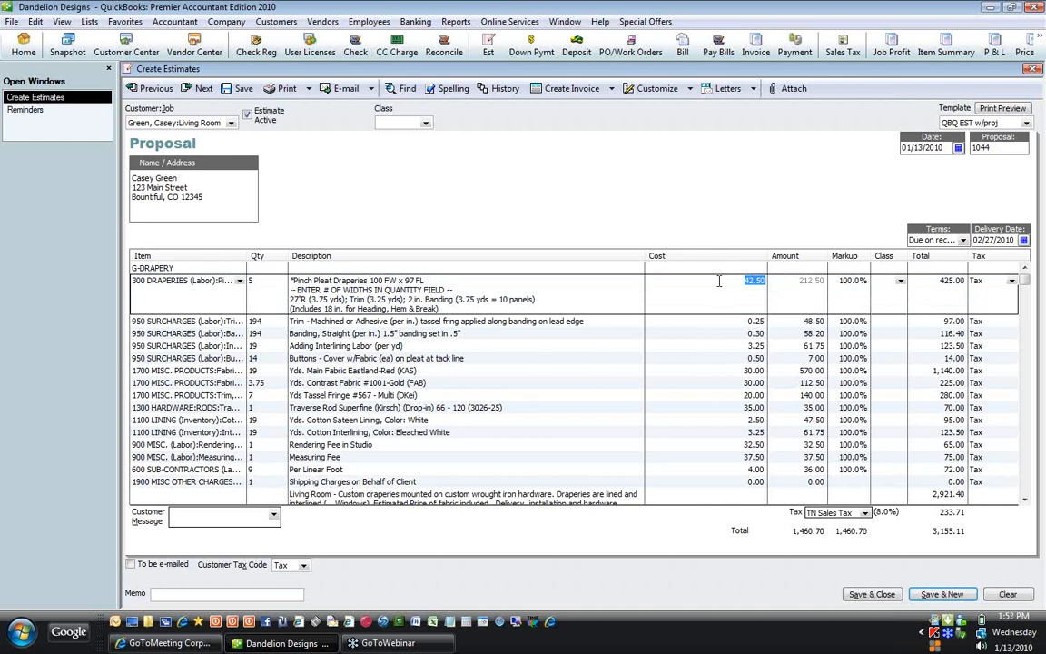
{"action": "left_click", "coordinate": [719, 282]}
{"action": "key", "text": "Down"}
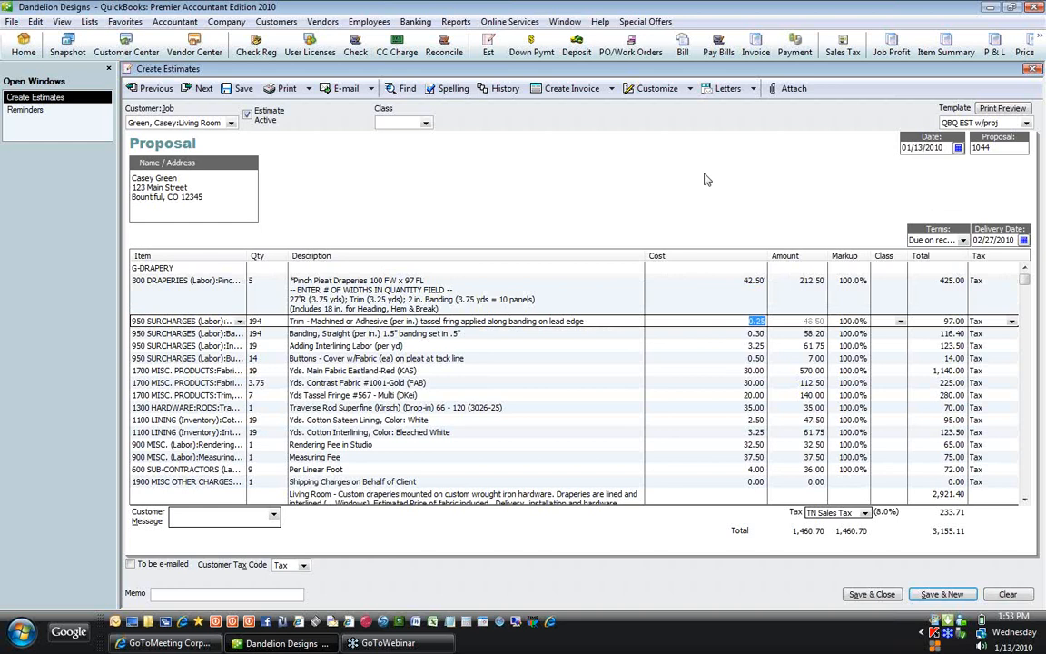
{"action": "key", "text": "Down"}
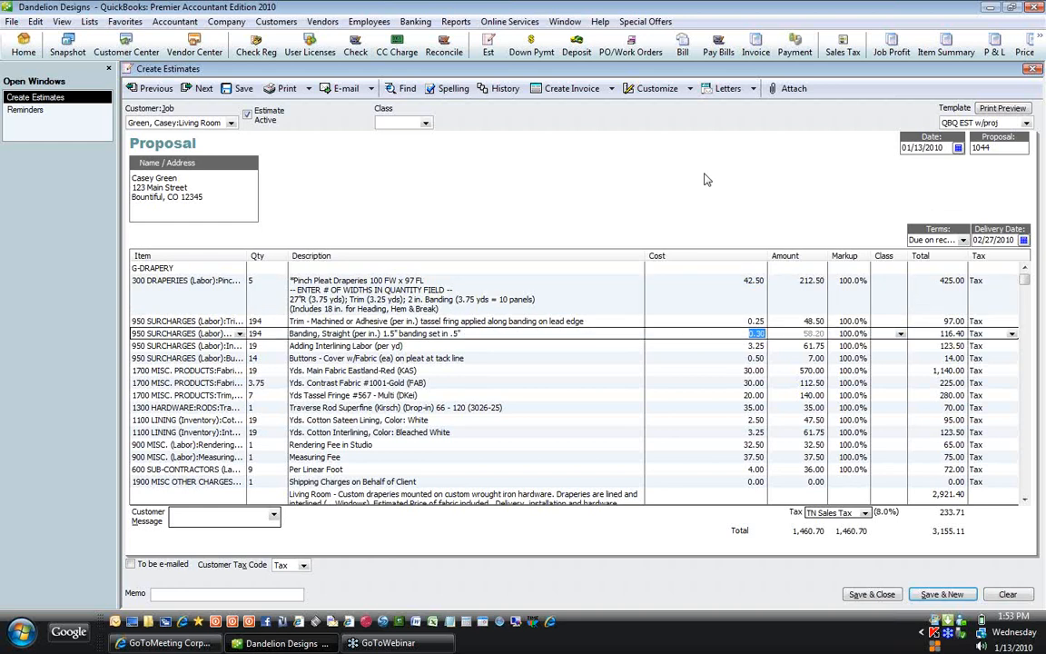
{"action": "key", "text": "Down"}
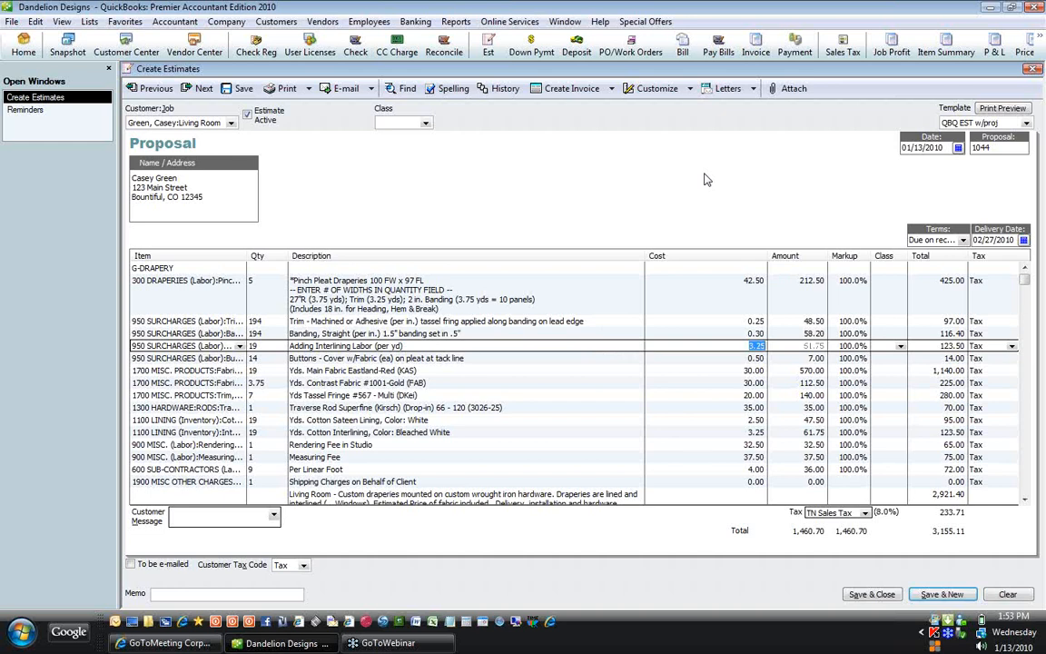
{"action": "key", "text": "Down"}
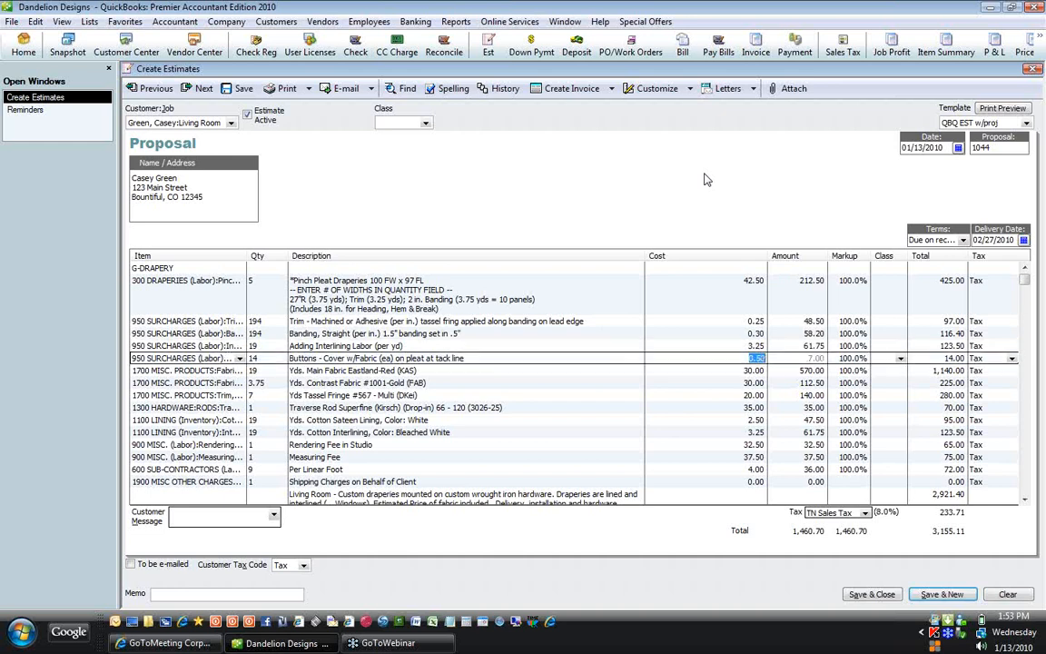
{"action": "key", "text": "Down"}
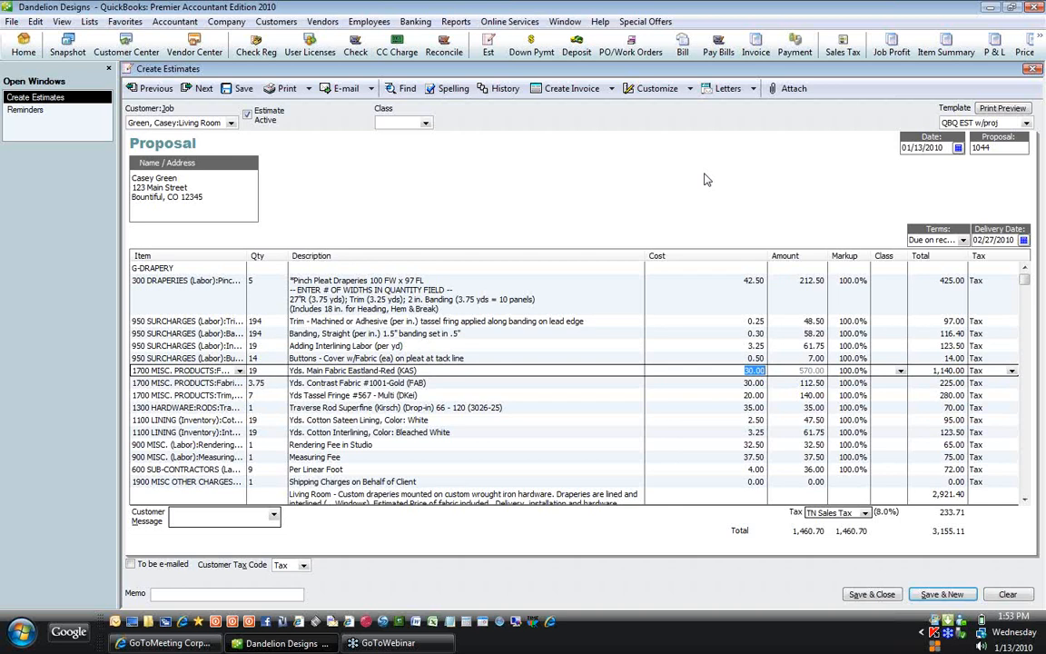
{"action": "type", "text": "27"}
{"action": "key", "text": "Down"}
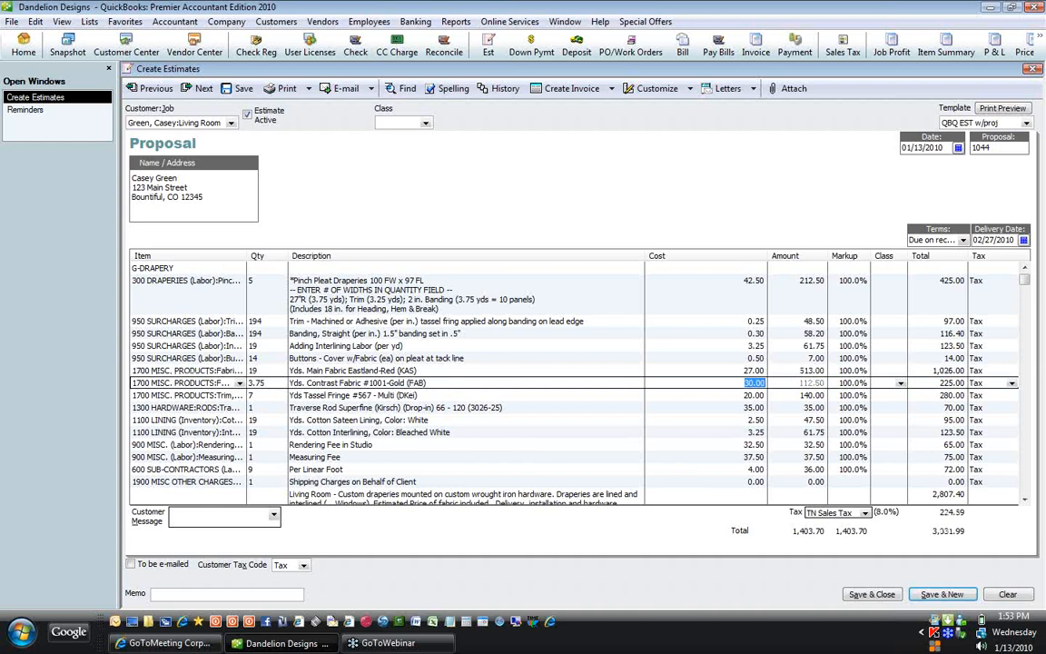
{"action": "type", "text": "12"}
{"action": "key", "text": "Down"}
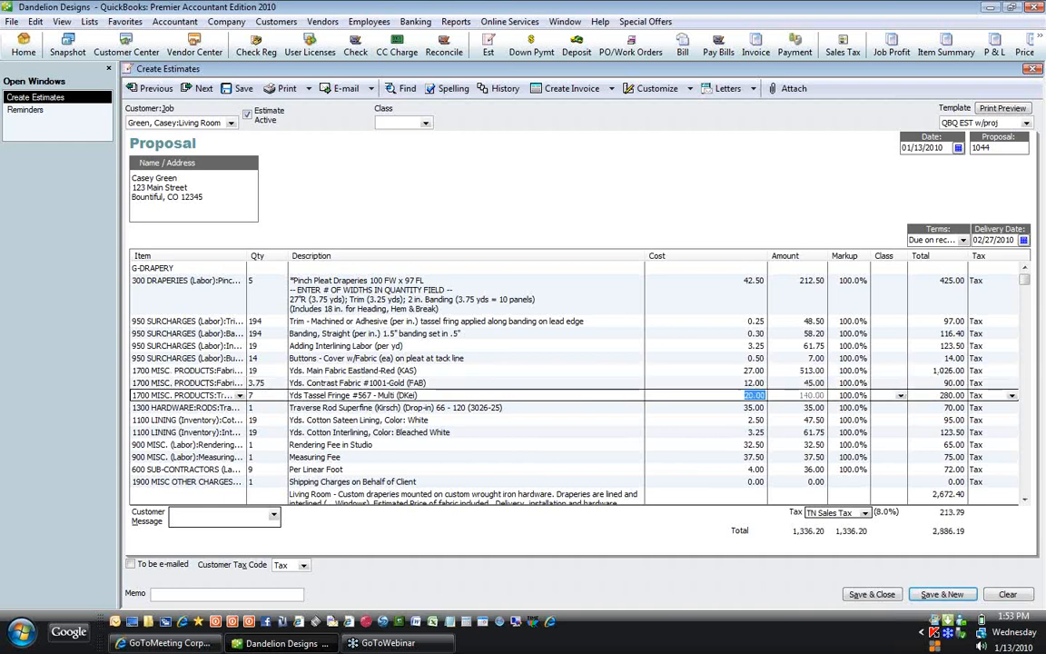
{"action": "type", "text": "15"}
{"action": "key", "text": "Down"}
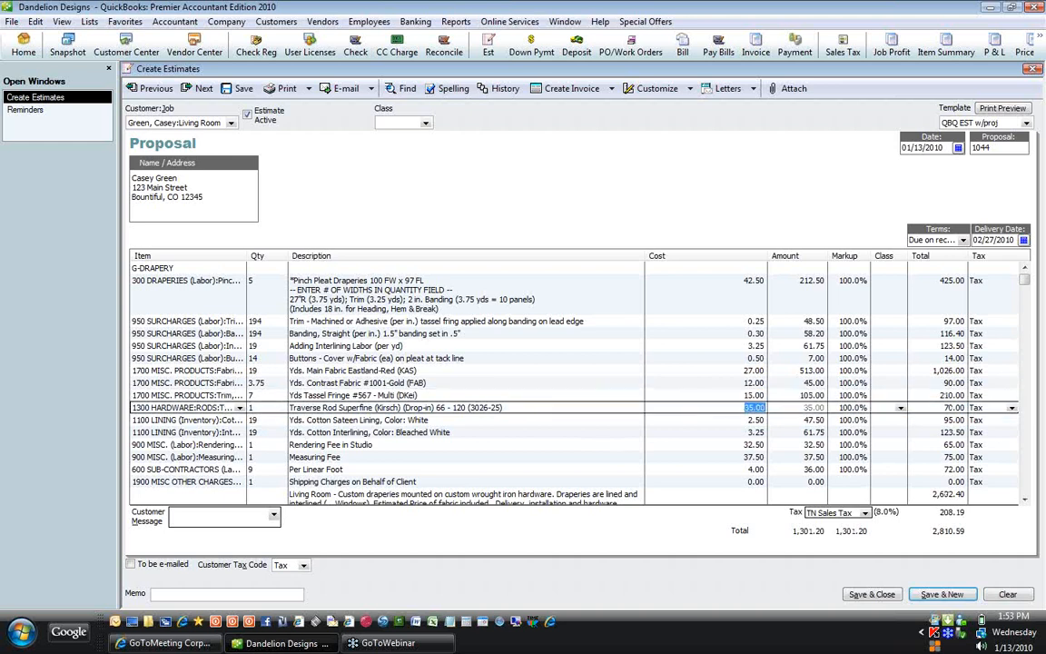
Step: Skip past the unchanged lines and give Shipping Charges on Behalf of Client a 55.00 cost
{"action": "key", "text": "Down"}
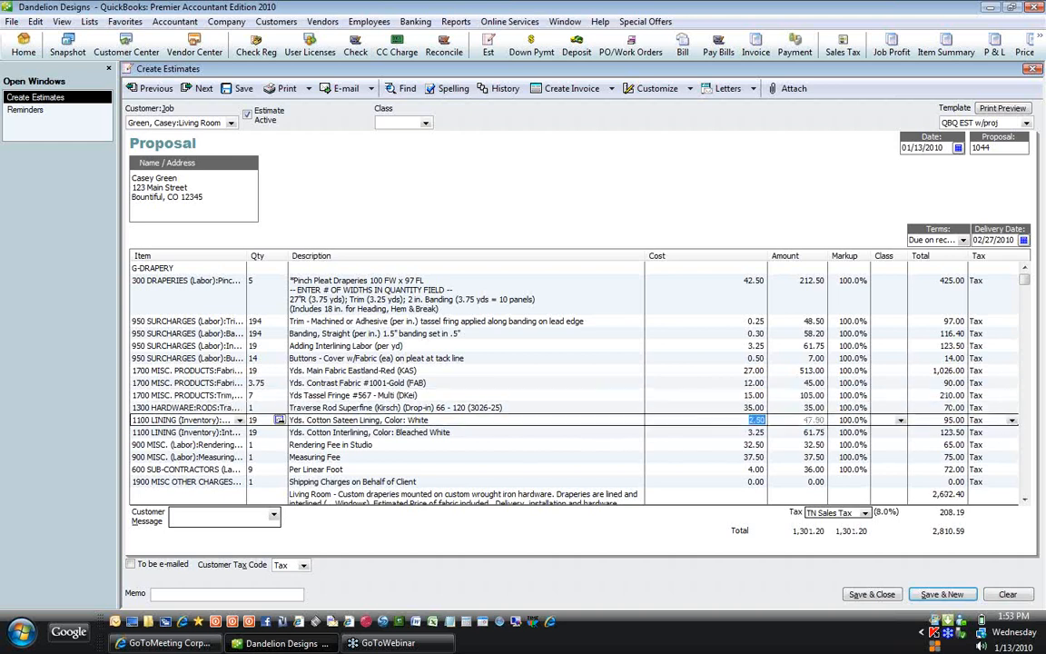
{"action": "key", "text": "Down"}
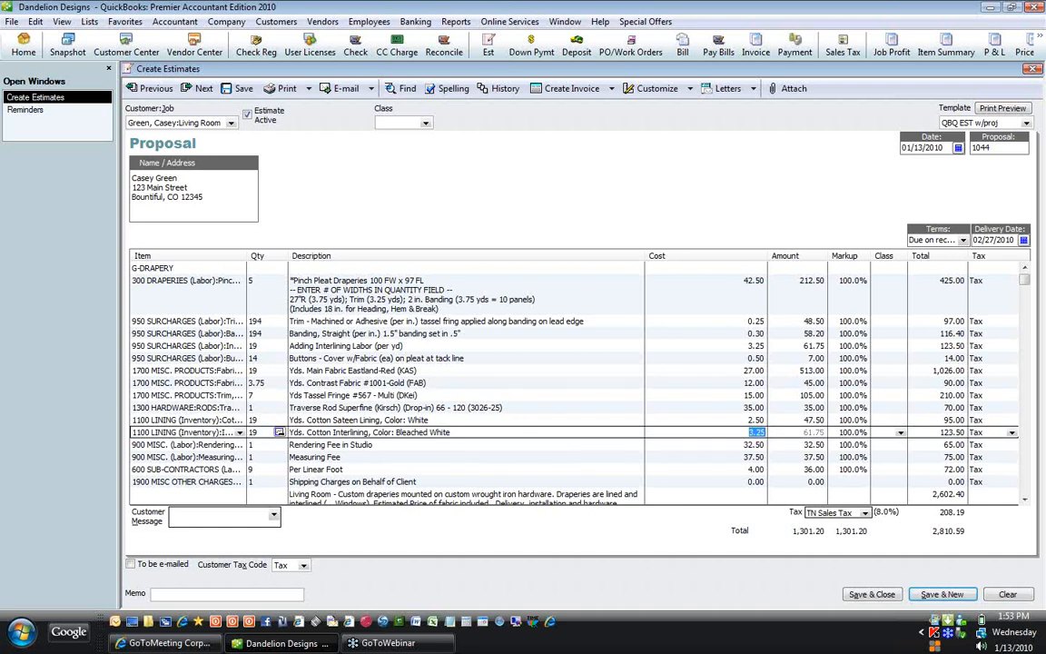
{"action": "key", "text": "Down"}
{"action": "key", "text": "Down"}
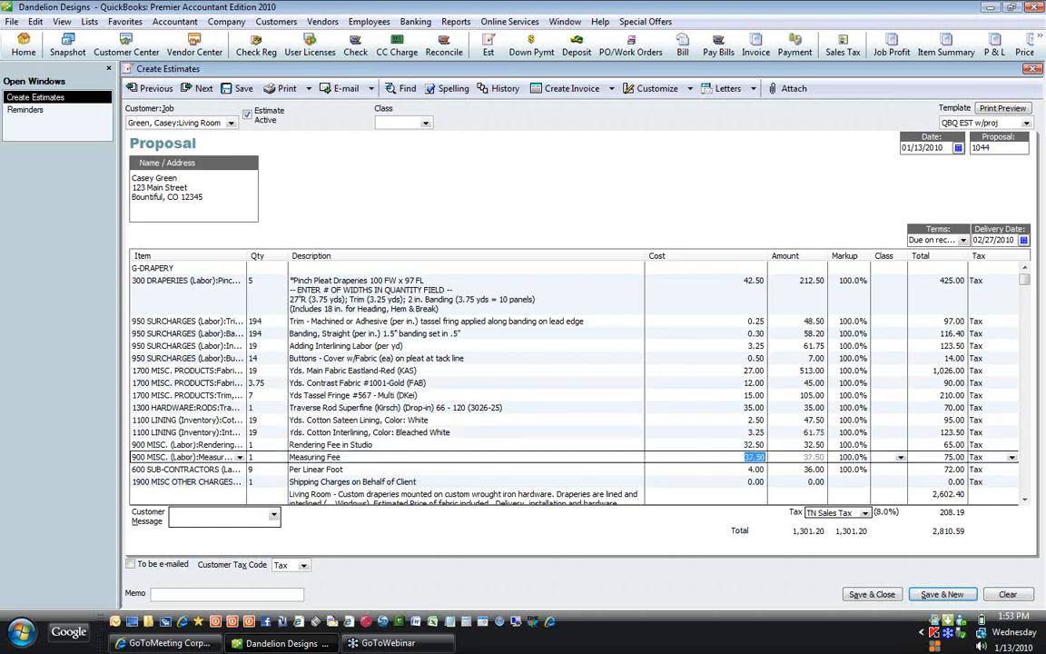
{"action": "key", "text": "Down"}
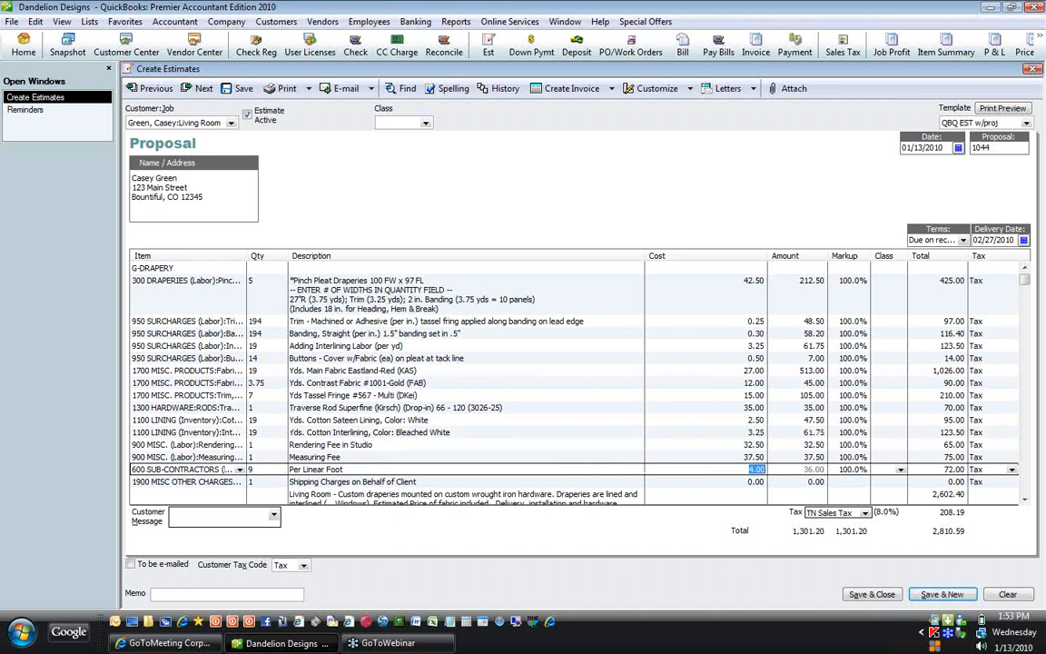
{"action": "key", "text": "Down"}
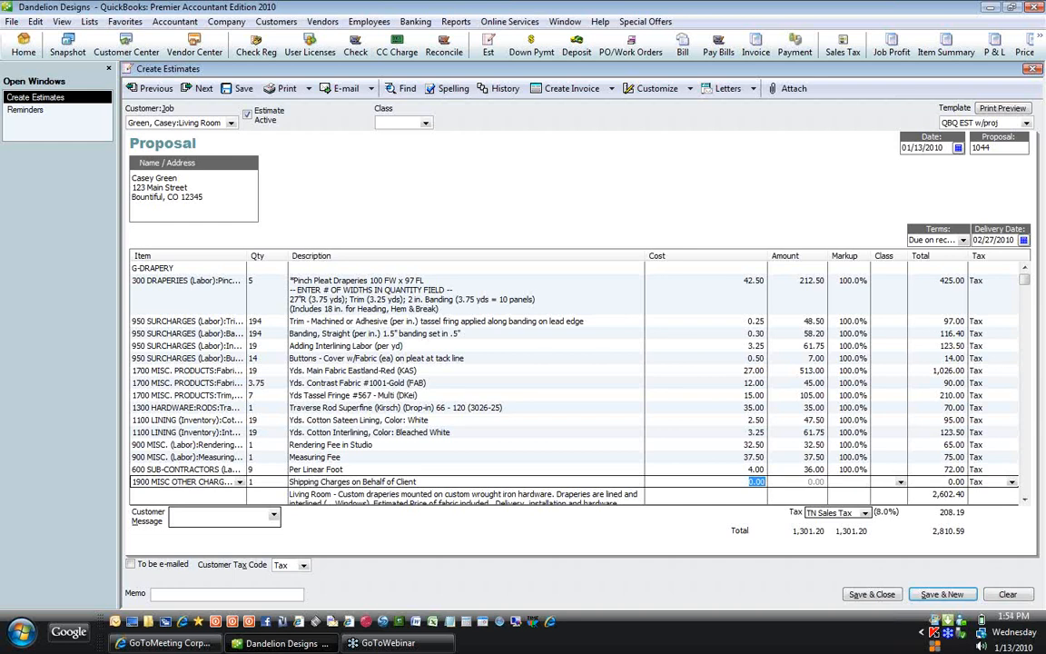
{"action": "type", "text": "55"}
{"action": "key", "text": "Up"}
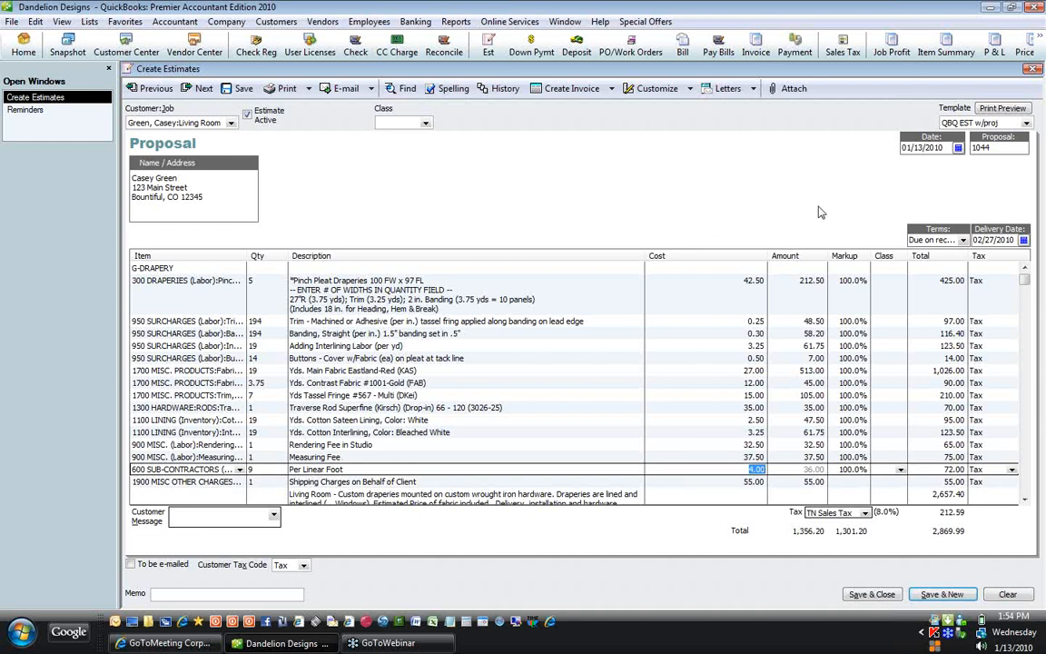
Step: Give the Pinch Pleat Draperies line an 80% markup, then override its total with 500.00
{"action": "left_click", "coordinate": [794, 281]}
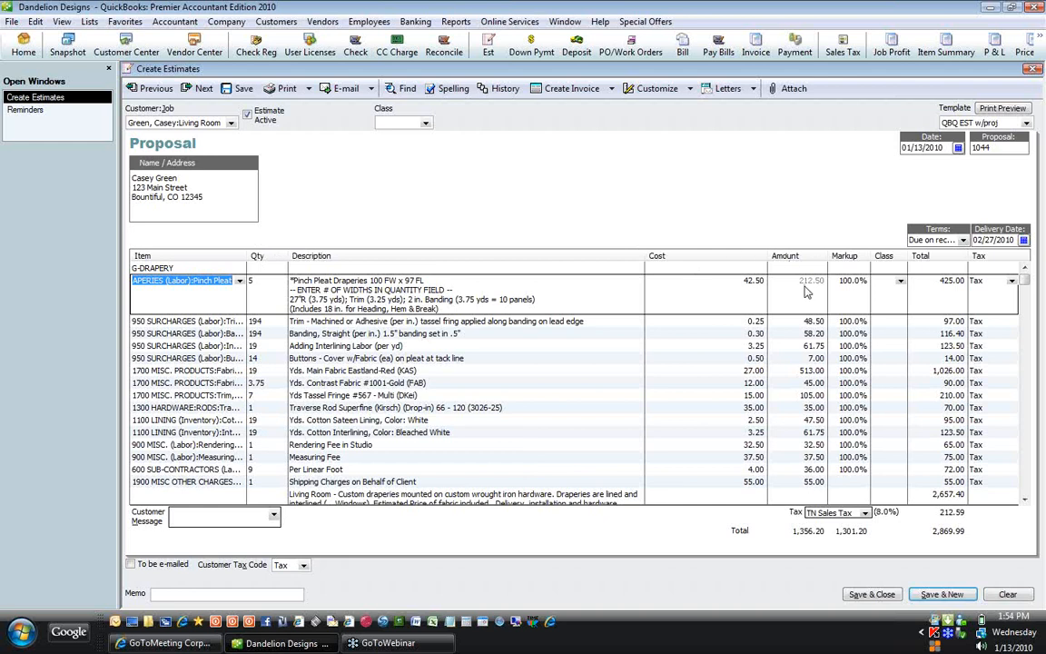
{"action": "left_click", "coordinate": [840, 281]}
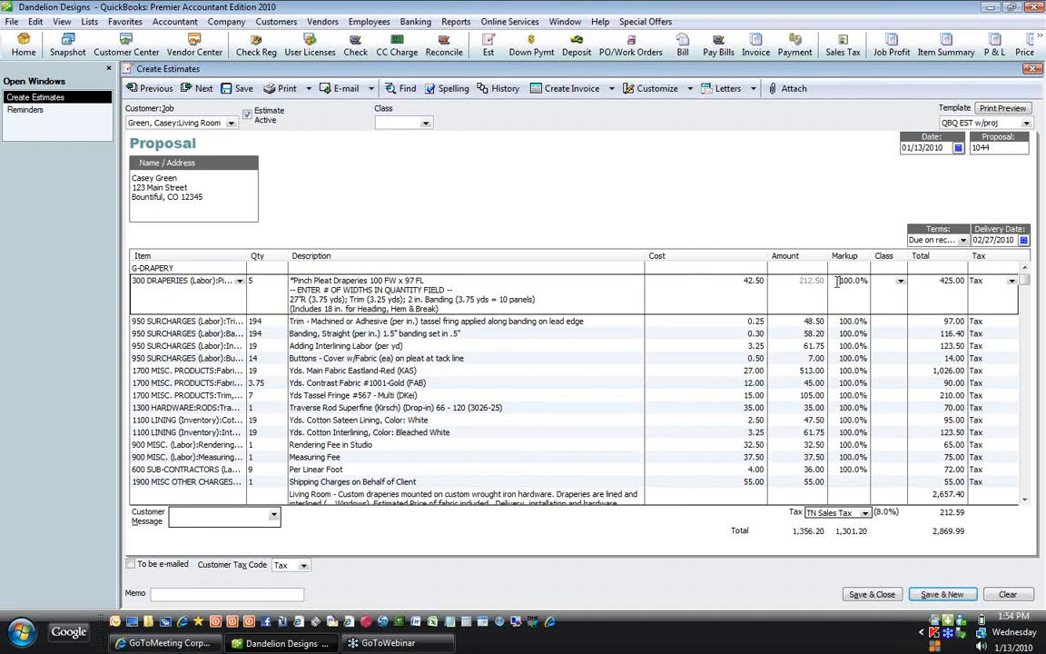
{"action": "left_click_drag", "start_coordinate": [839, 282], "coordinate": [851, 281]}
{"action": "type", "text": "80"}
{"action": "left_click", "coordinate": [943, 287]}
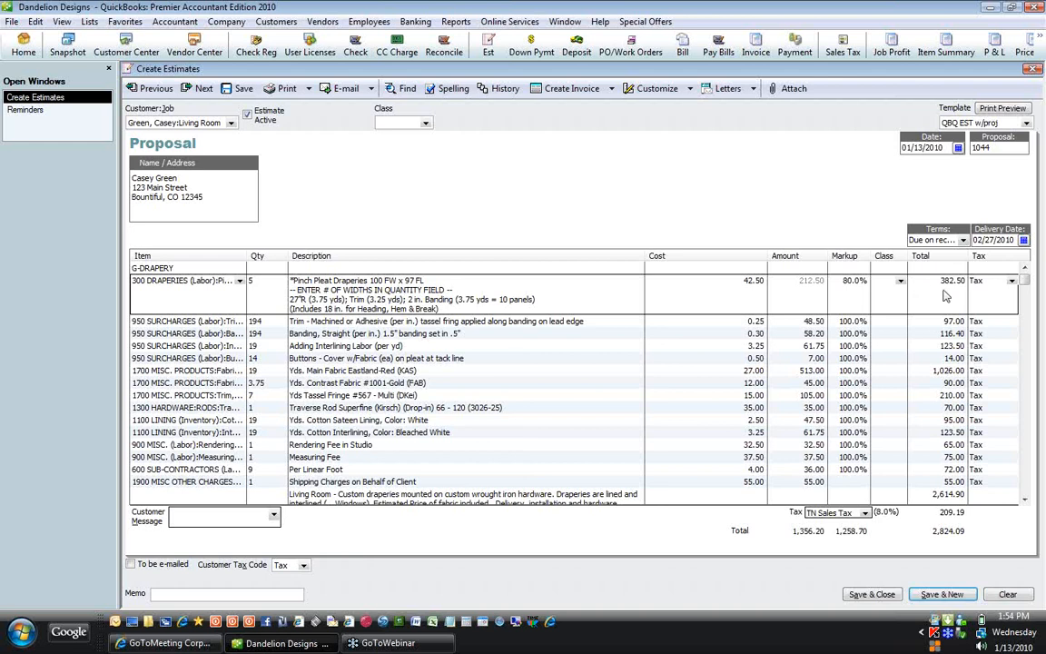
{"action": "left_click", "coordinate": [927, 281]}
{"action": "type", "text": "500"}
{"action": "left_click", "coordinate": [747, 283]}
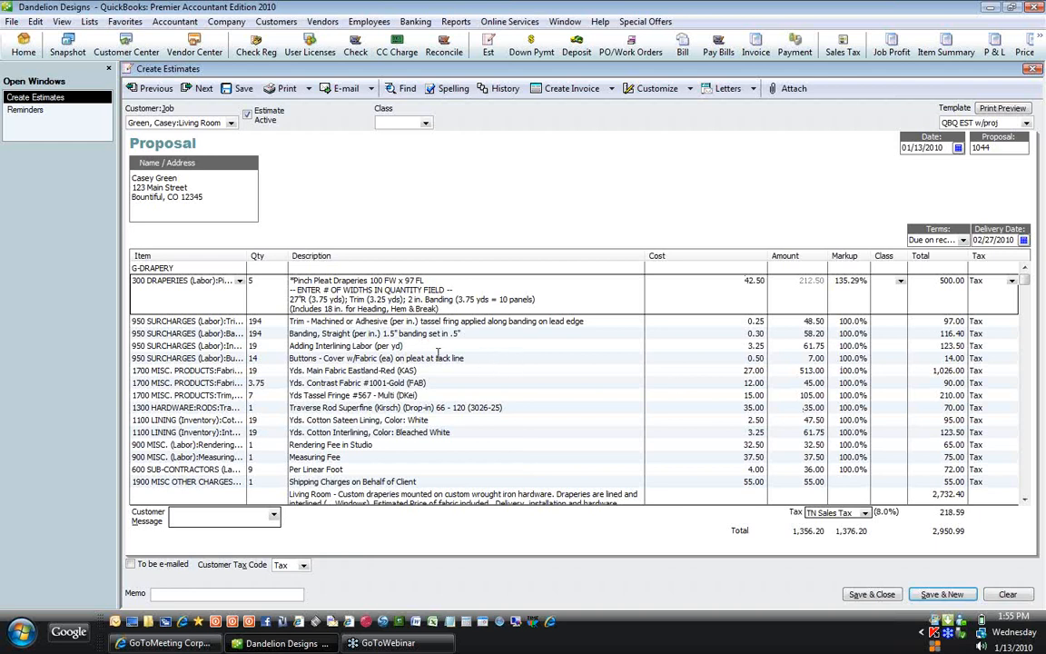
Step: Change the Traverse Rod markup to 50% so its total drops to 52.50
{"action": "left_click", "coordinate": [788, 408]}
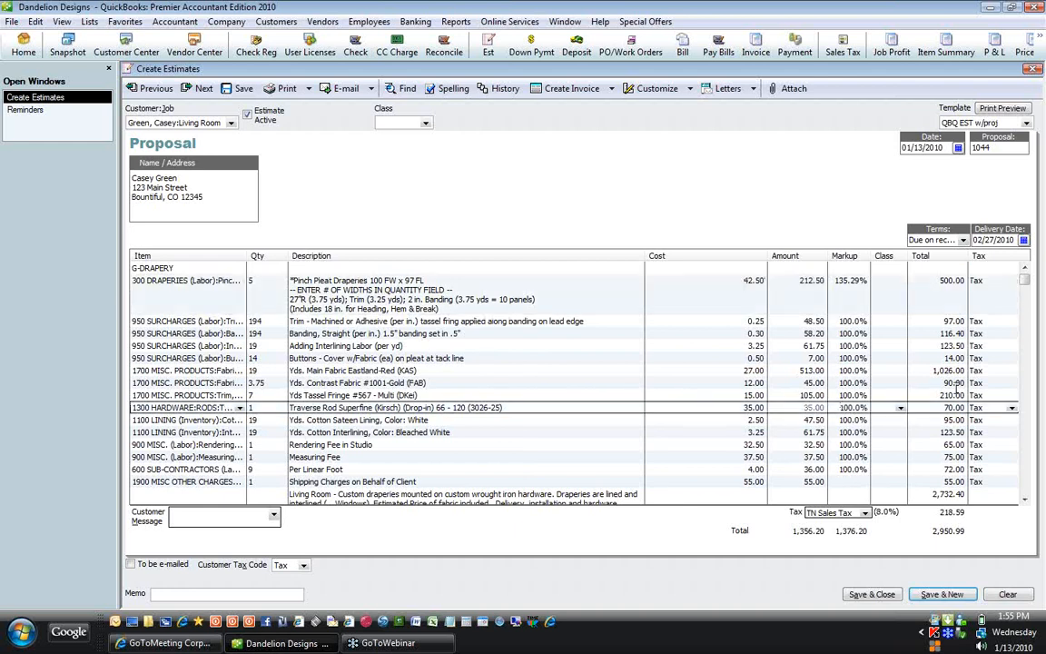
{"action": "key", "text": "Delete"}
{"action": "key", "text": "Delete"}
{"action": "type", "text": "50"}
{"action": "left_click", "coordinate": [940, 461]}
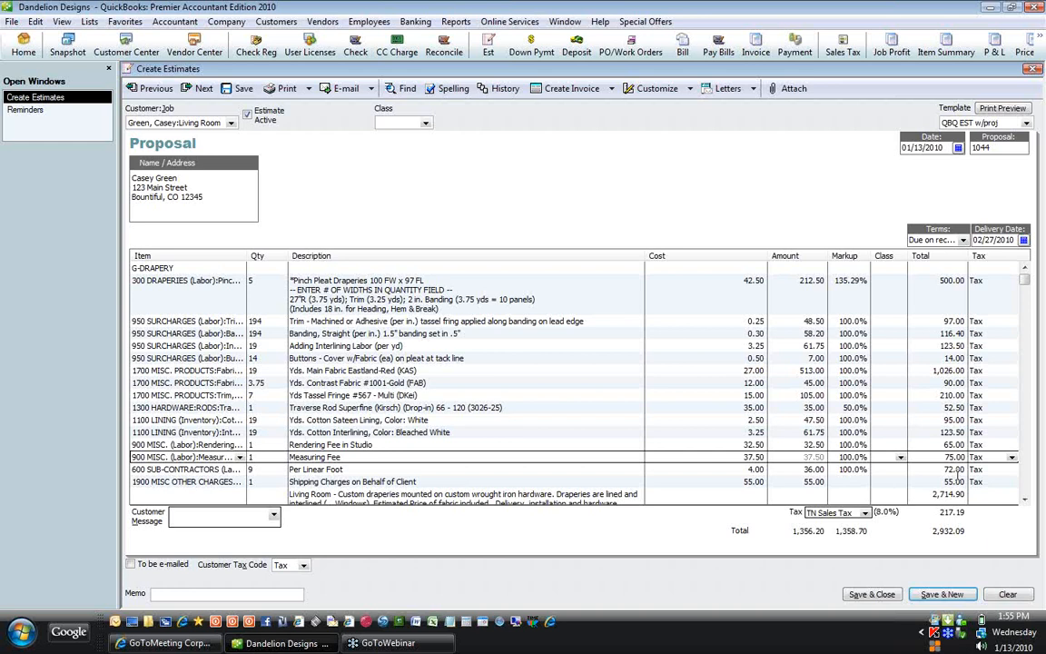
{"action": "left_click", "coordinate": [1024, 500]}
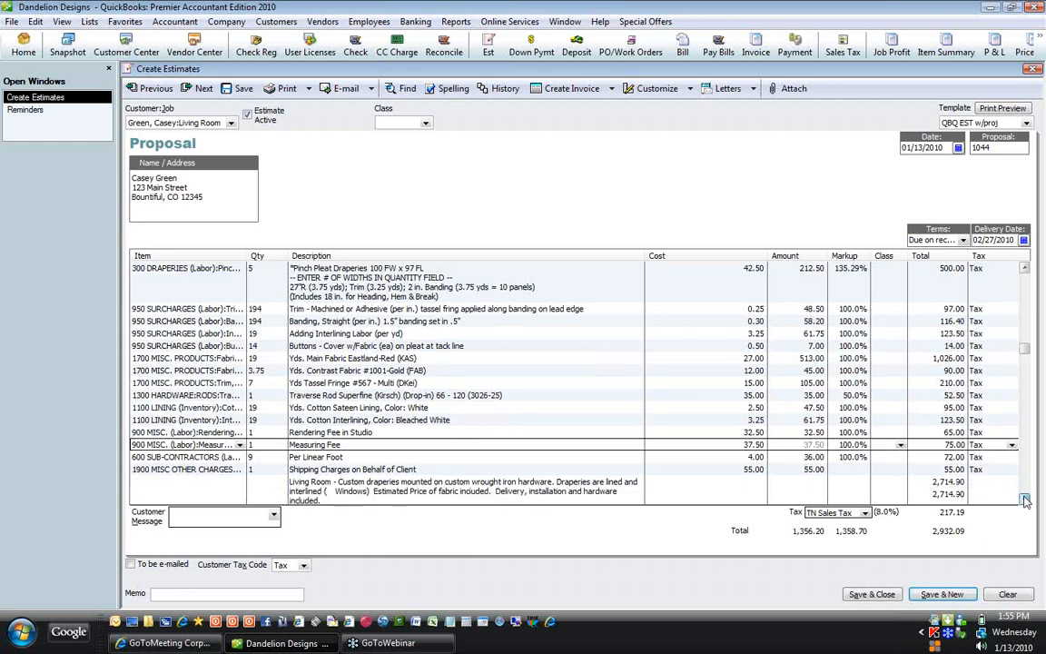
{"action": "left_click", "coordinate": [1024, 501]}
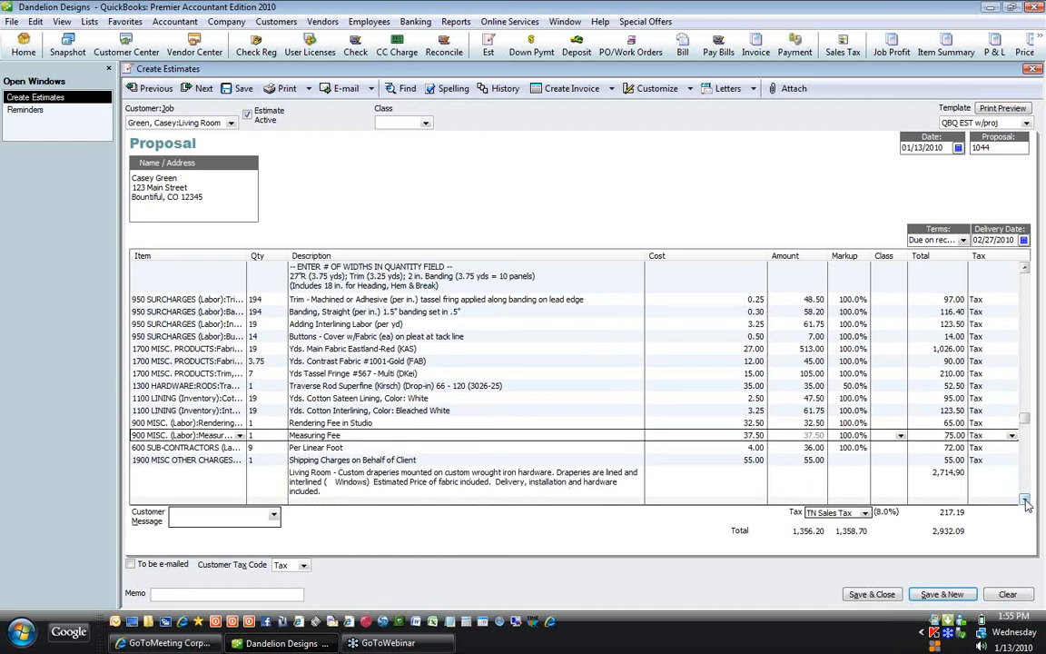
{"action": "left_click", "coordinate": [1025, 501]}
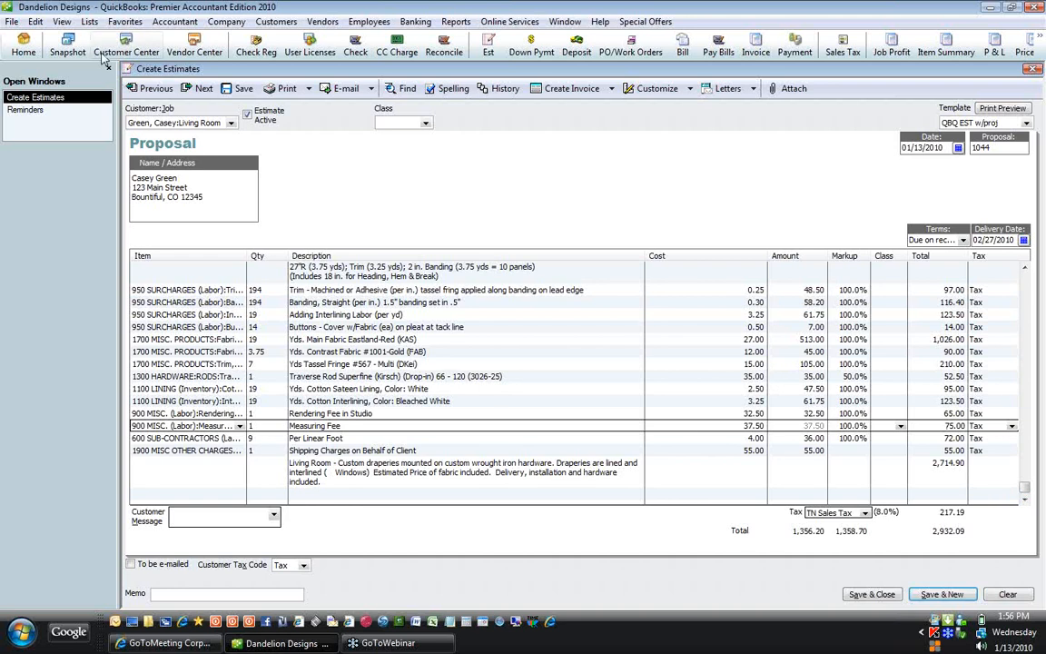
Step: Open the Item List, browse G-WALLPAPER through G-HARD TREATMENT groups, narrow the Cost column, then return to the estimate
{"action": "left_click", "coordinate": [90, 25]}
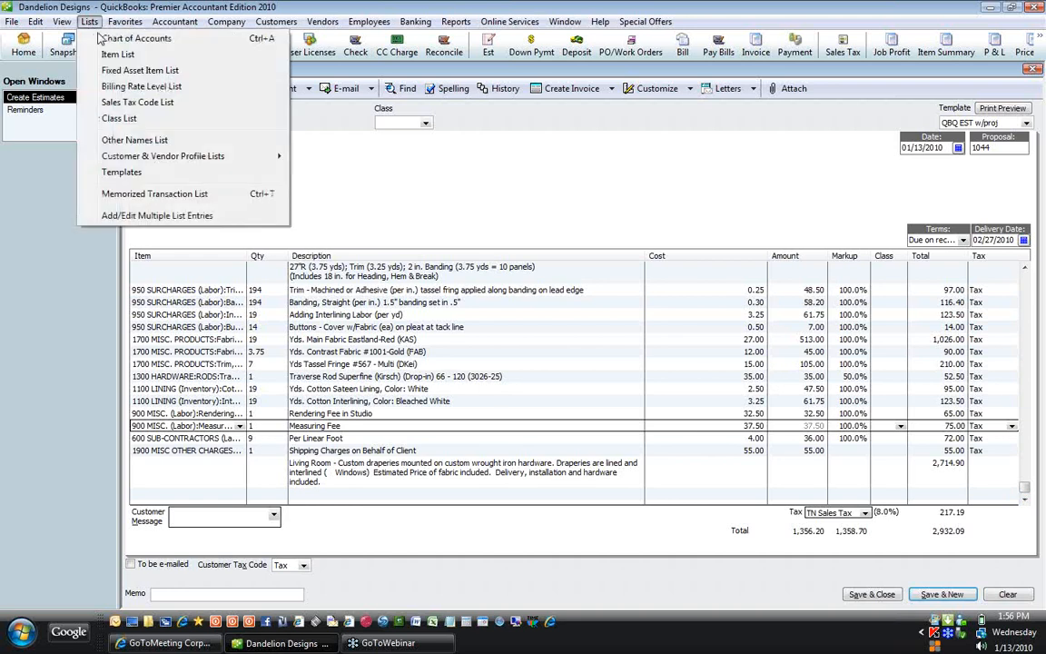
{"action": "left_click", "coordinate": [107, 57]}
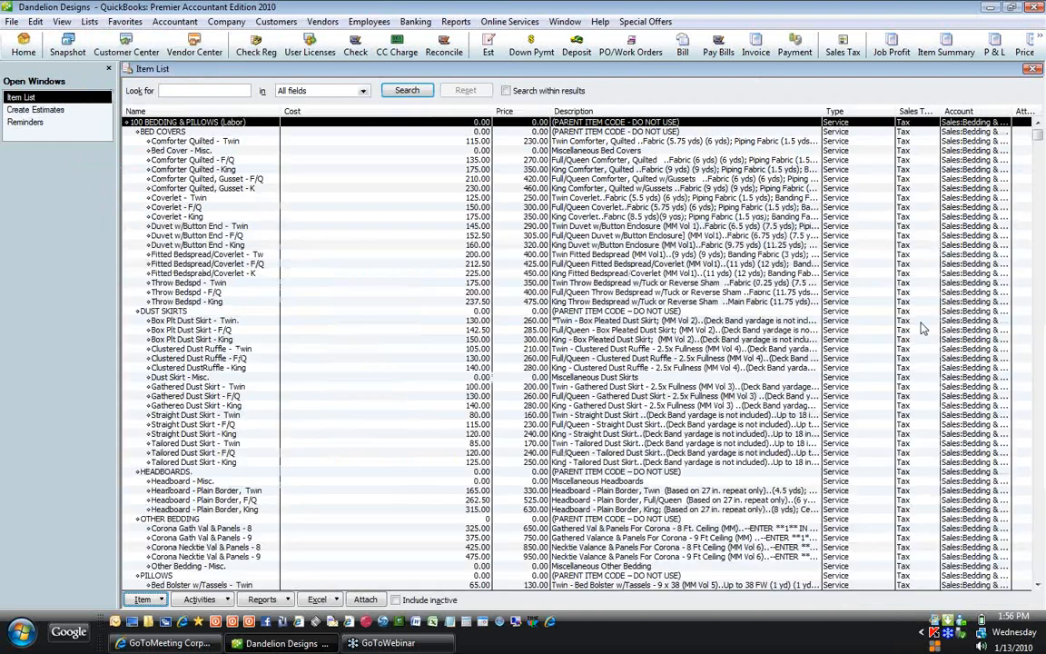
{"action": "left_click_drag", "start_coordinate": [1038, 134], "coordinate": [1043, 565]}
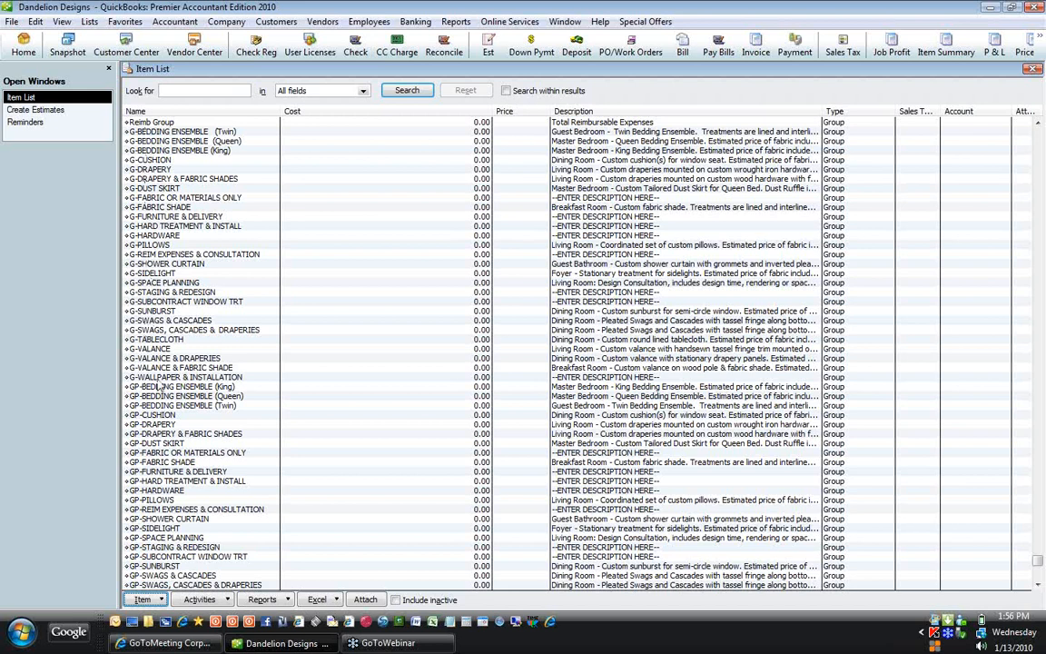
{"action": "left_click", "coordinate": [168, 380]}
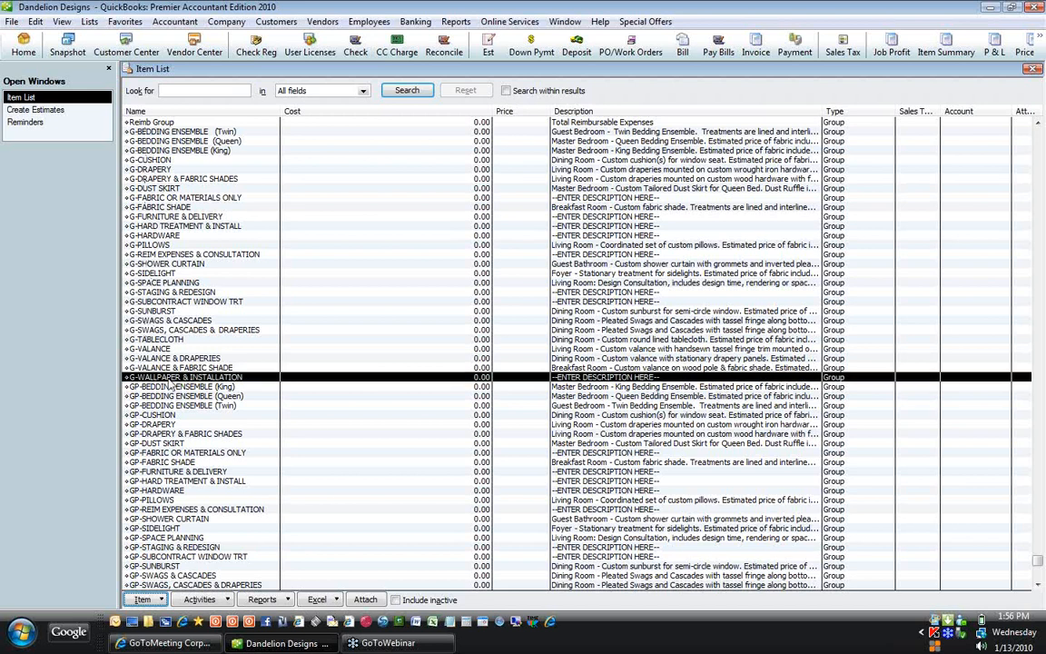
{"action": "left_click", "coordinate": [175, 292]}
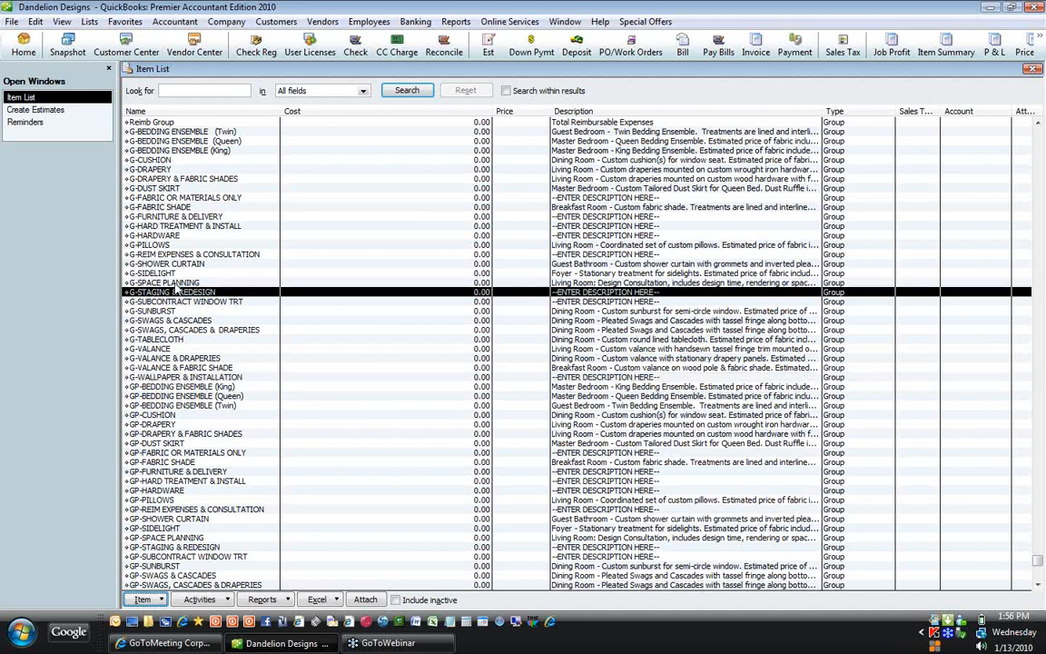
{"action": "left_click", "coordinate": [178, 283]}
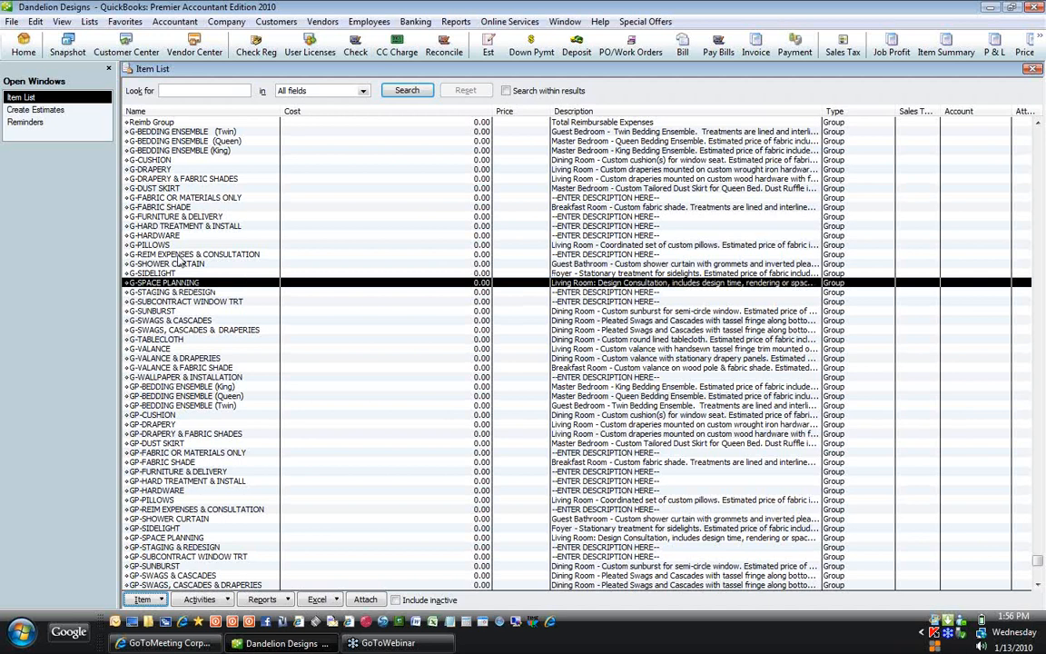
{"action": "left_click", "coordinate": [180, 257]}
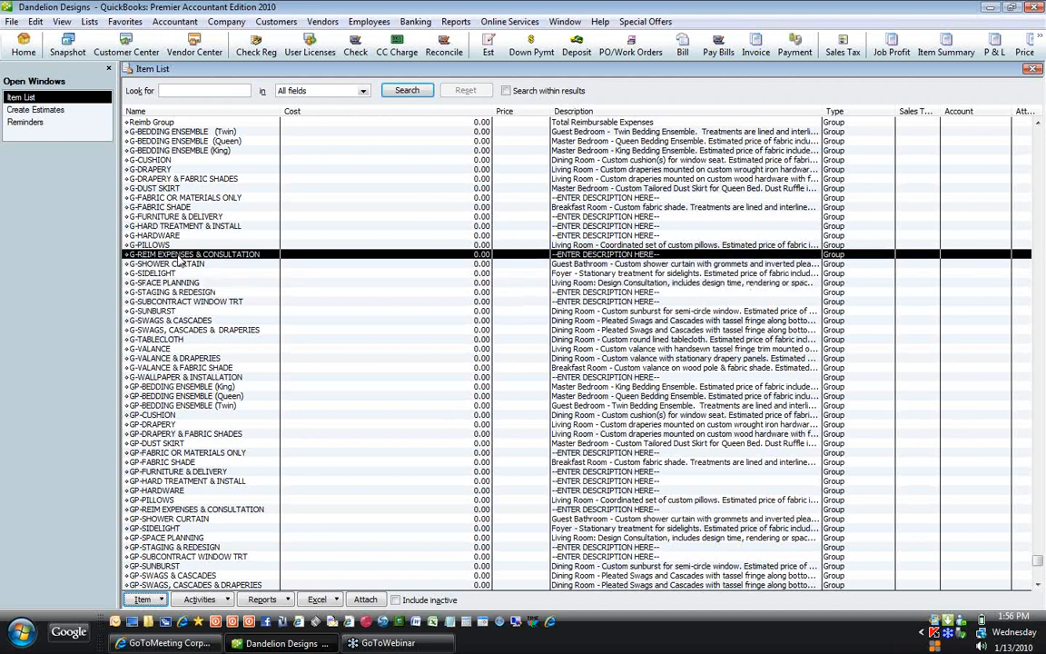
{"action": "left_click", "coordinate": [200, 199]}
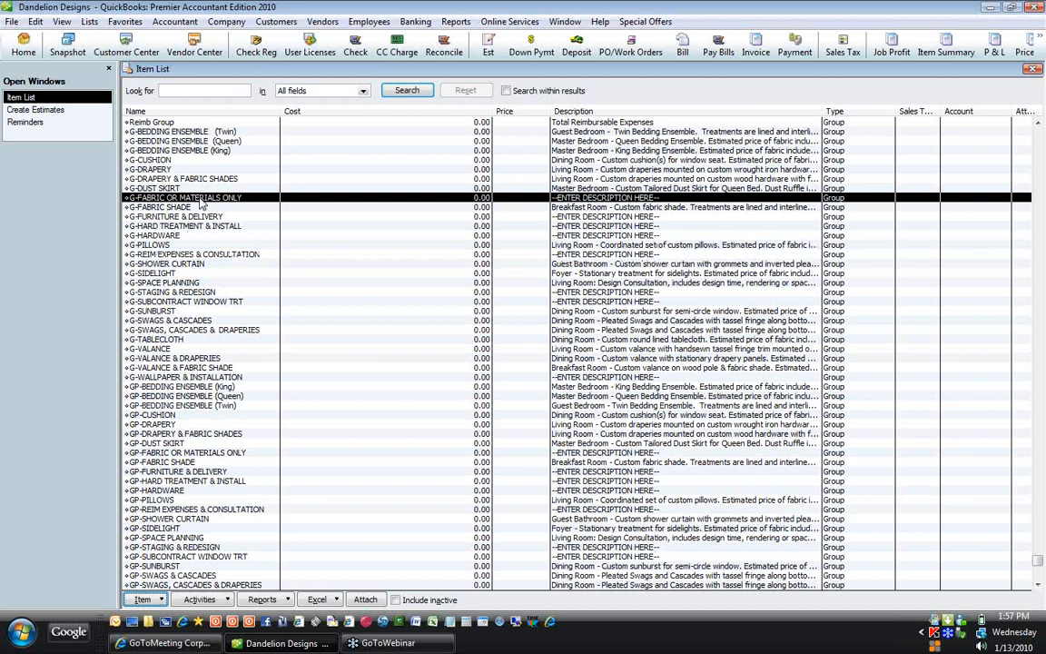
{"action": "left_click", "coordinate": [207, 217]}
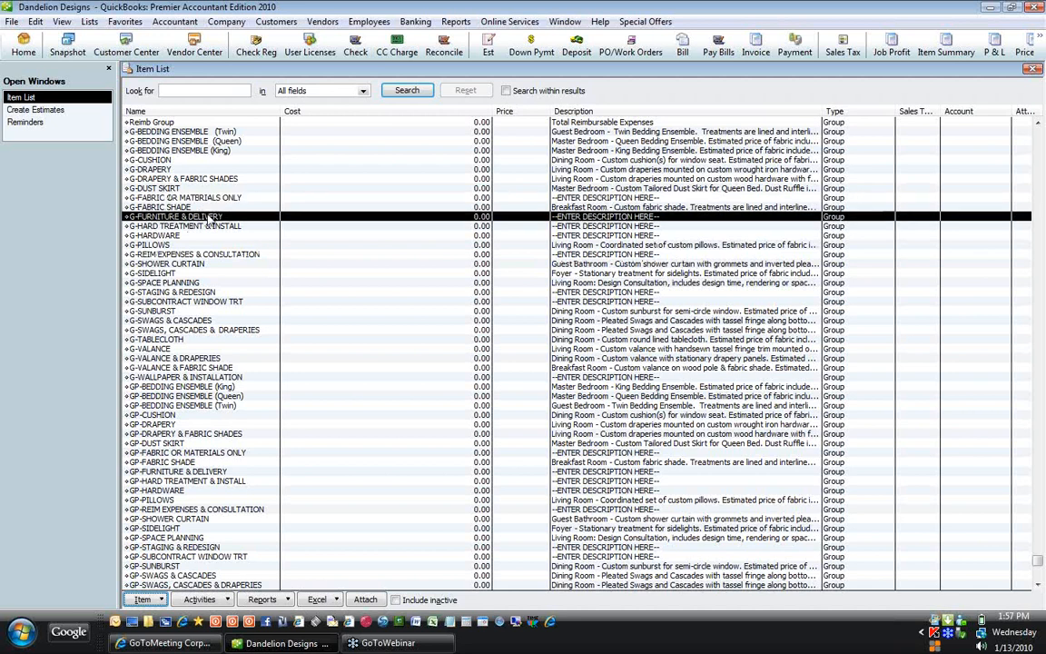
{"action": "left_click", "coordinate": [207, 228]}
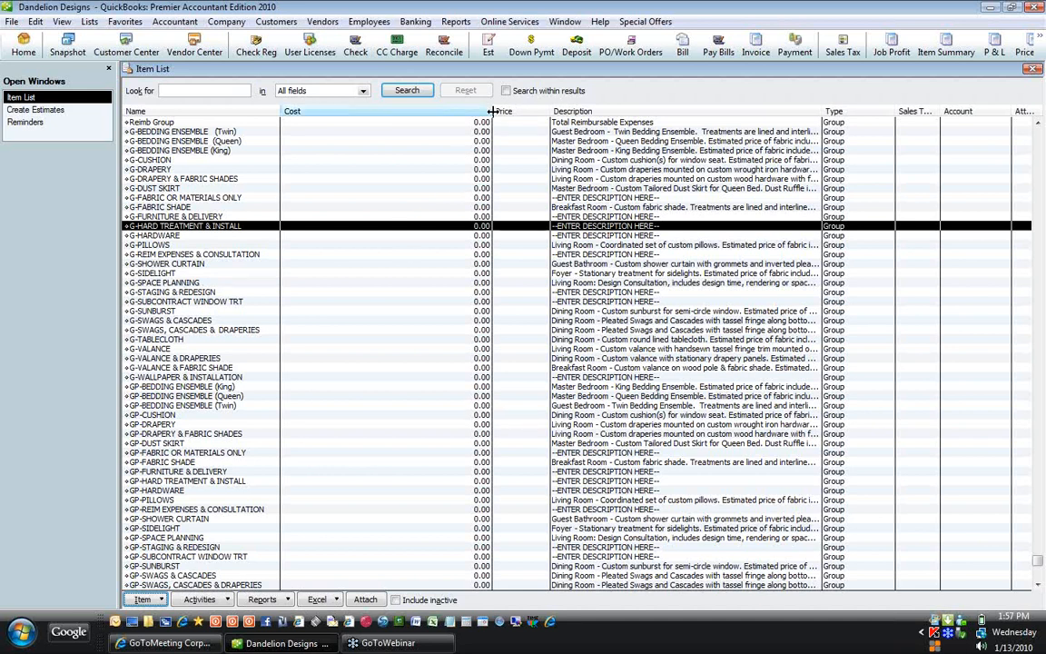
{"action": "left_click_drag", "start_coordinate": [494, 112], "coordinate": [433, 112]}
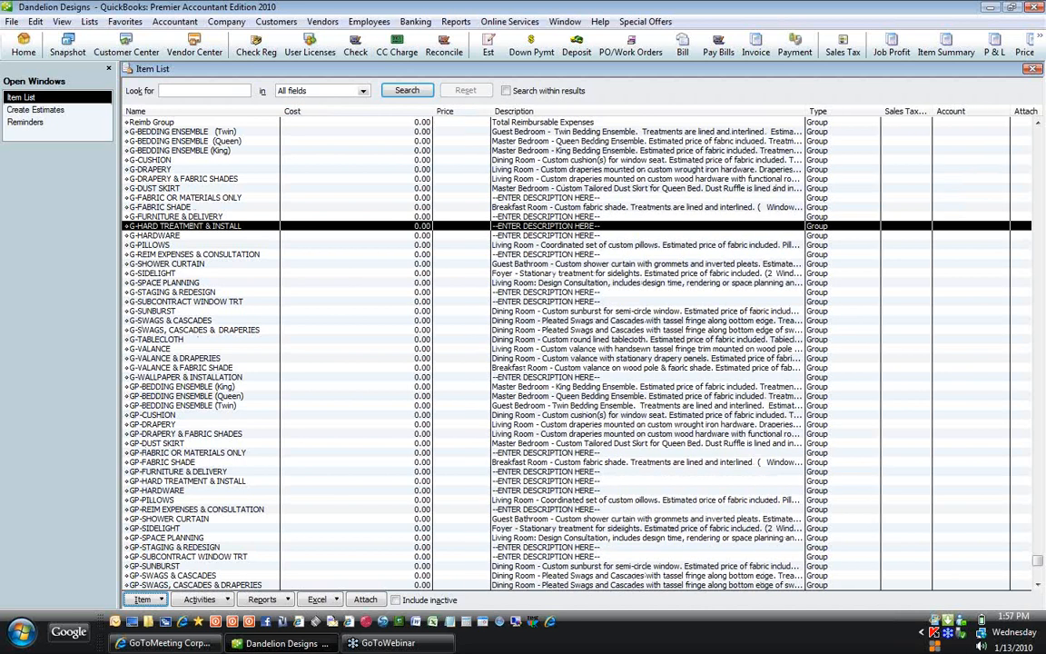
{"action": "left_click", "coordinate": [56, 111]}
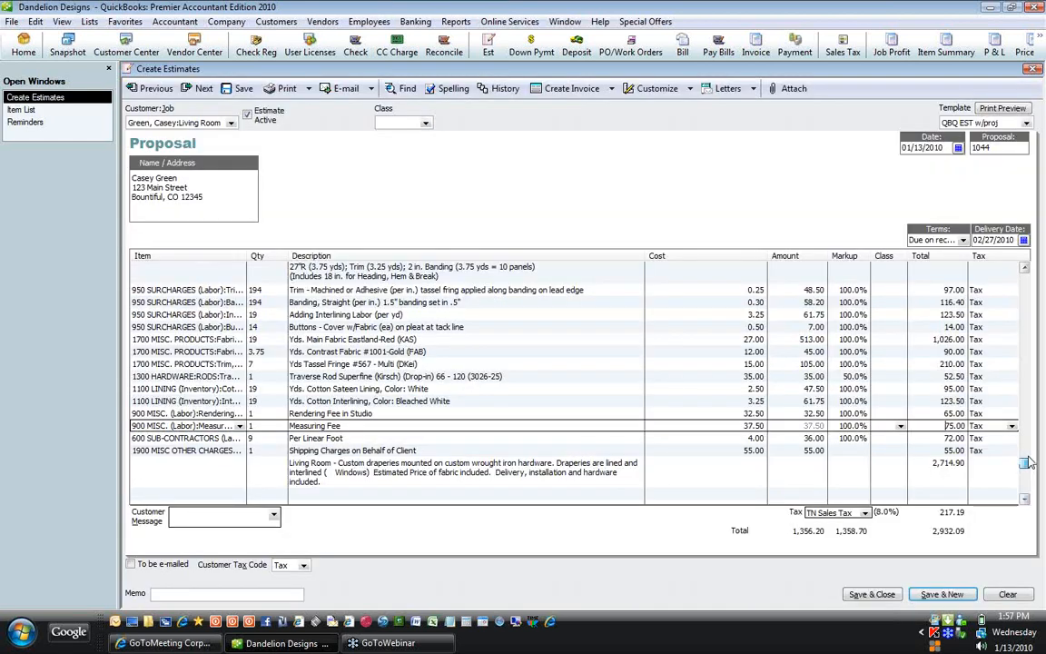
Step: Scroll the proposal up to the G-DRAPERY line, then bring the Item List back to the front
{"action": "left_click_drag", "start_coordinate": [1026, 460], "coordinate": [1028, 272]}
{"action": "left_click_drag", "start_coordinate": [189, 269], "coordinate": [114, 269]}
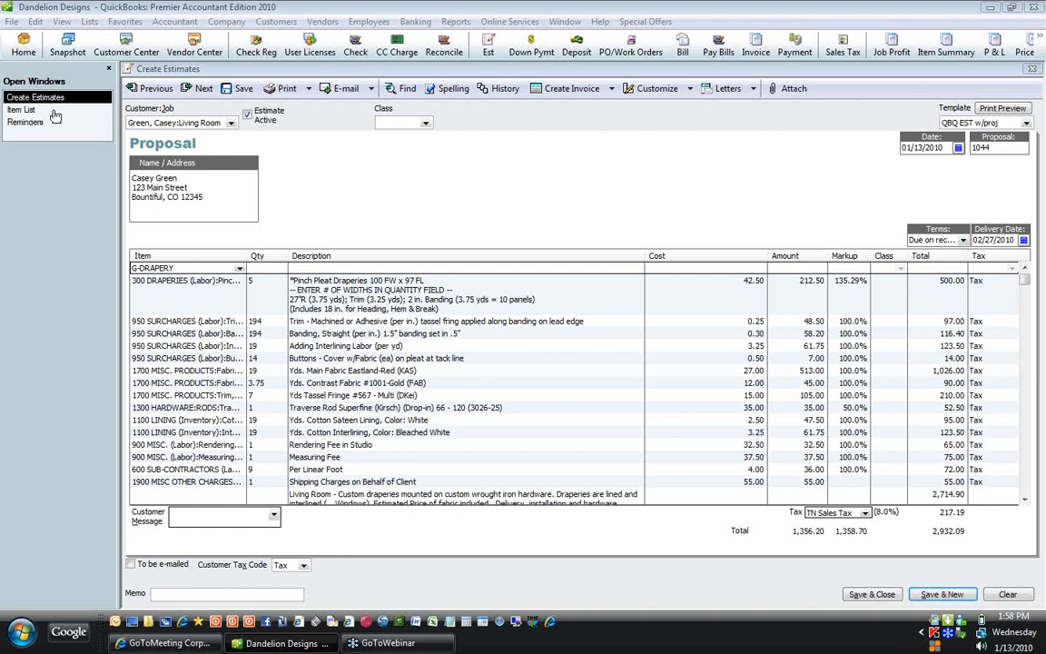
{"action": "left_click", "coordinate": [27, 110]}
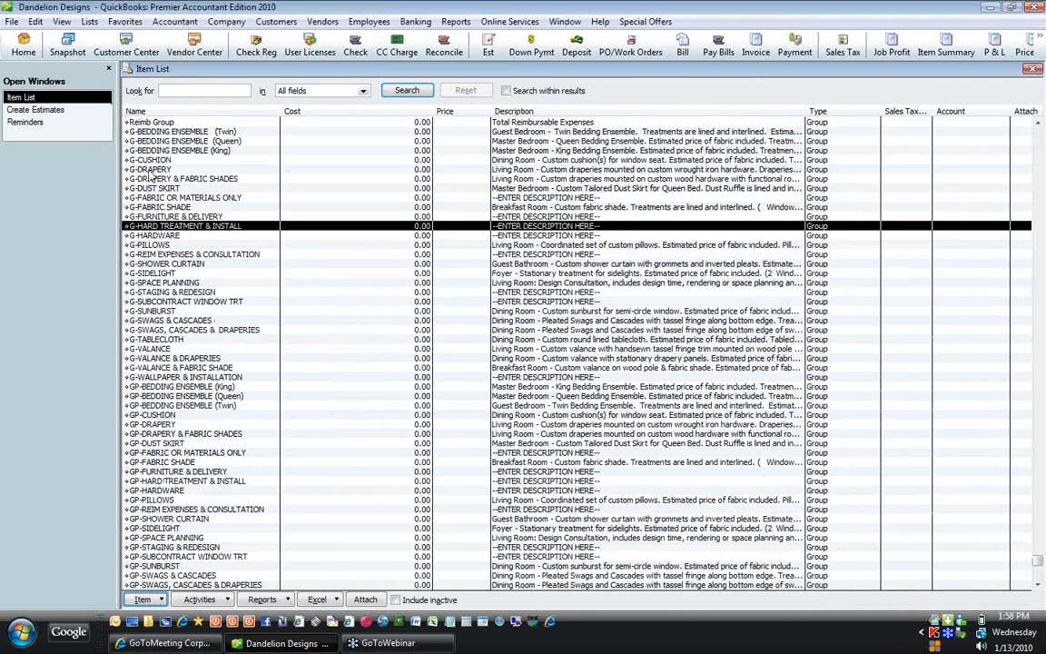
Step: Edit the G-DRAPERY group and strip the G- prefix so it is named DRAPERY
{"action": "left_click", "coordinate": [150, 171]}
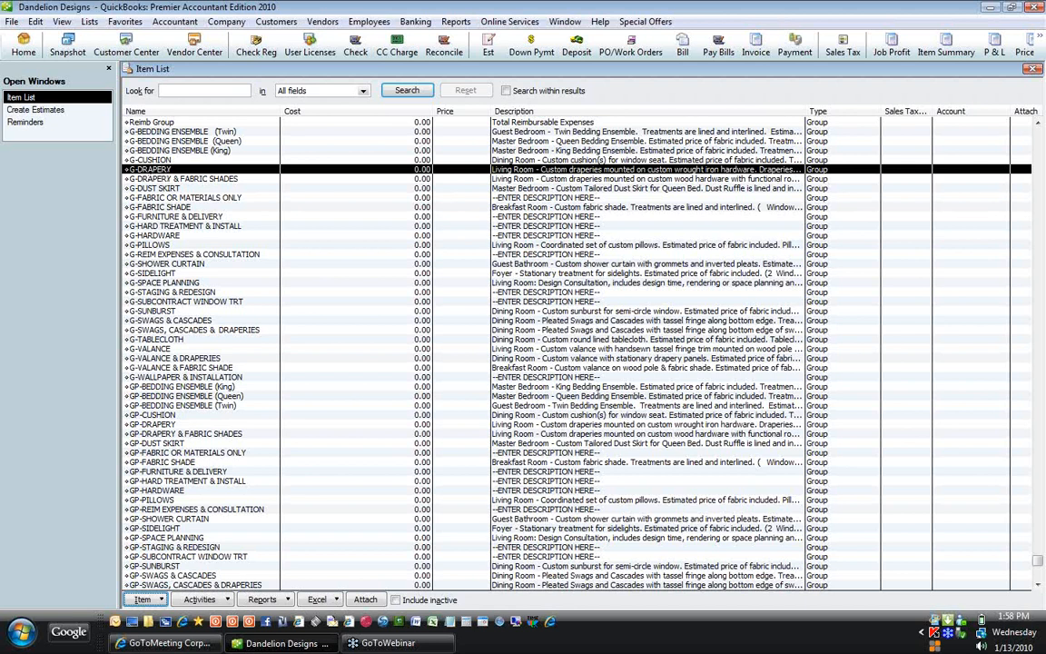
{"action": "double_click", "coordinate": [148, 168]}
{"action": "left_click_drag", "start_coordinate": [139, 158], "coordinate": [107, 161]}
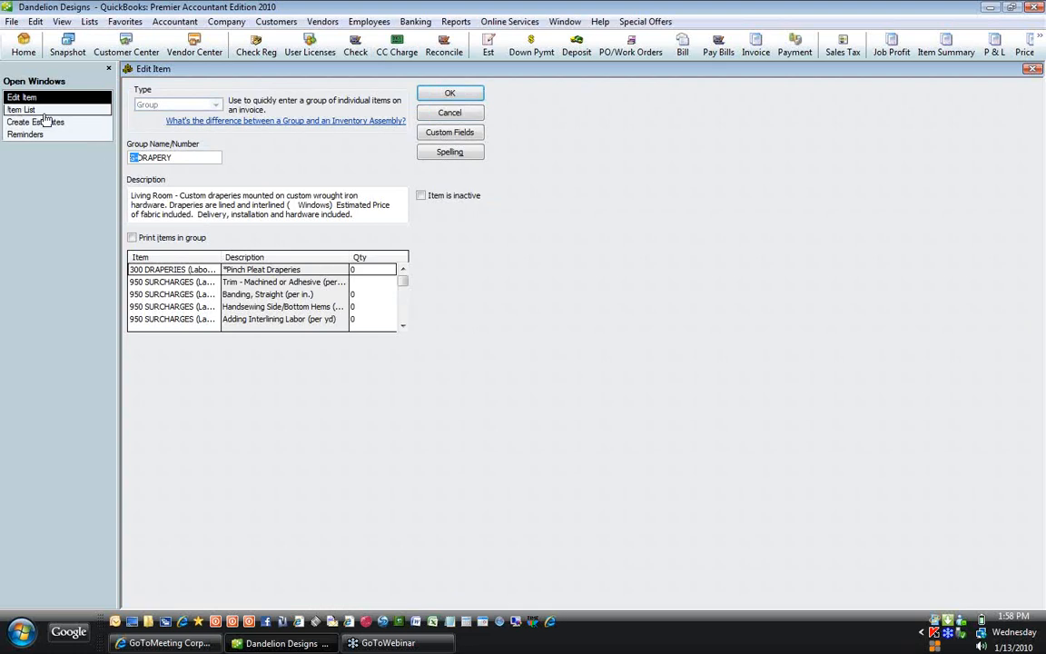
{"action": "key", "text": "Delete"}
{"action": "key", "text": "Delete"}
{"action": "type", "text": "D"}
{"action": "left_click", "coordinate": [433, 102]}
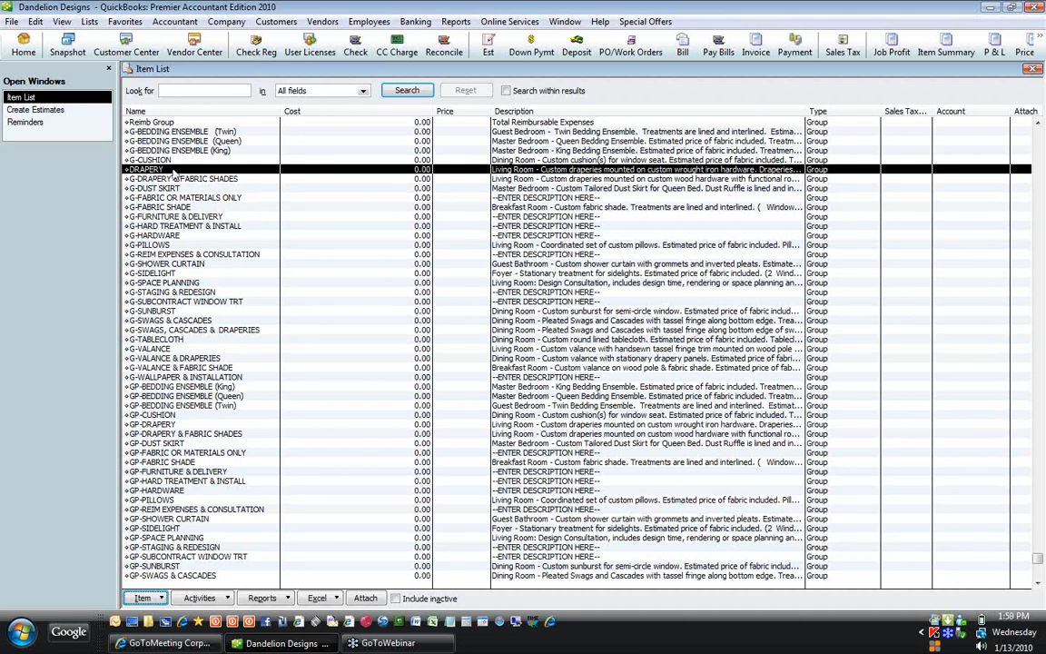
Step: Put the G- prefix back so the group is named G-DRAPERY again
{"action": "right_click", "coordinate": [173, 171]}
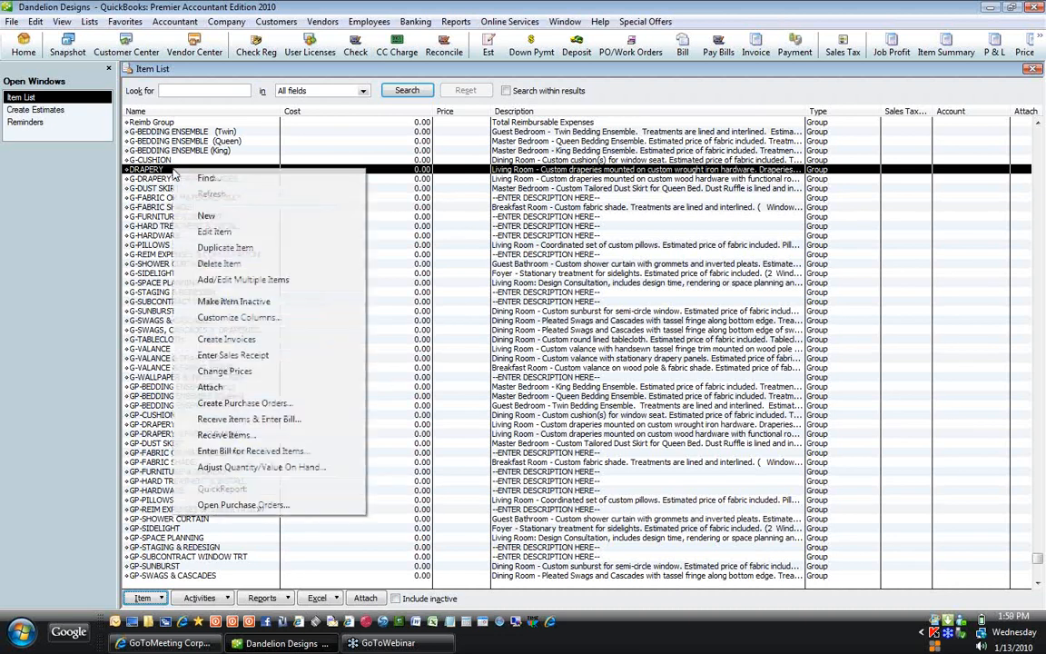
{"action": "left_click", "coordinate": [214, 231]}
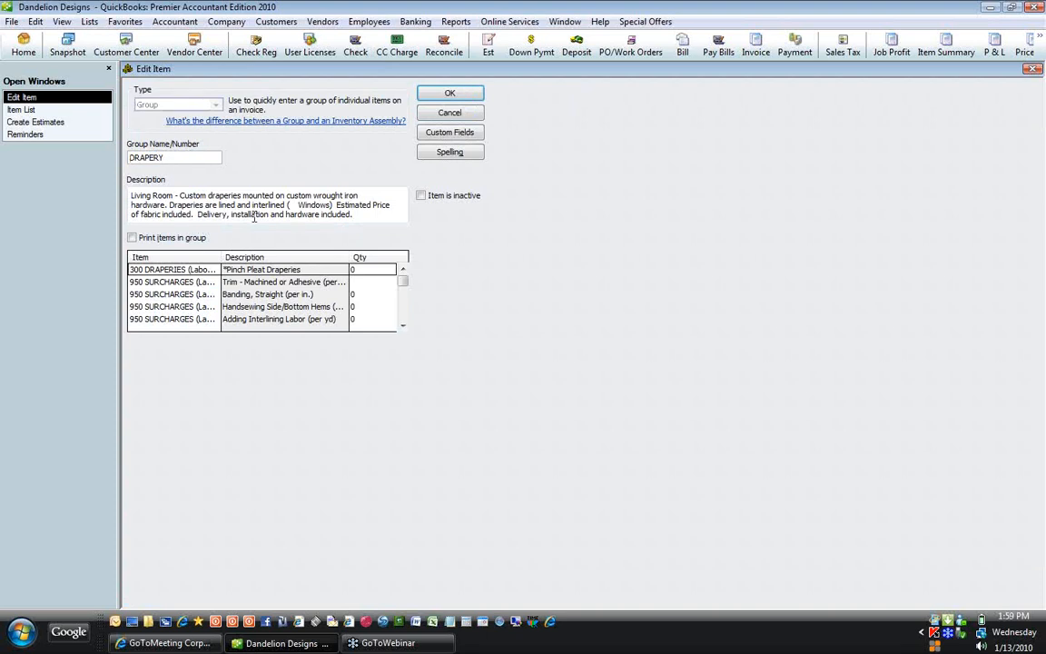
{"action": "left_click", "coordinate": [130, 157]}
{"action": "type", "text": "G-"}
{"action": "left_click", "coordinate": [464, 97]}
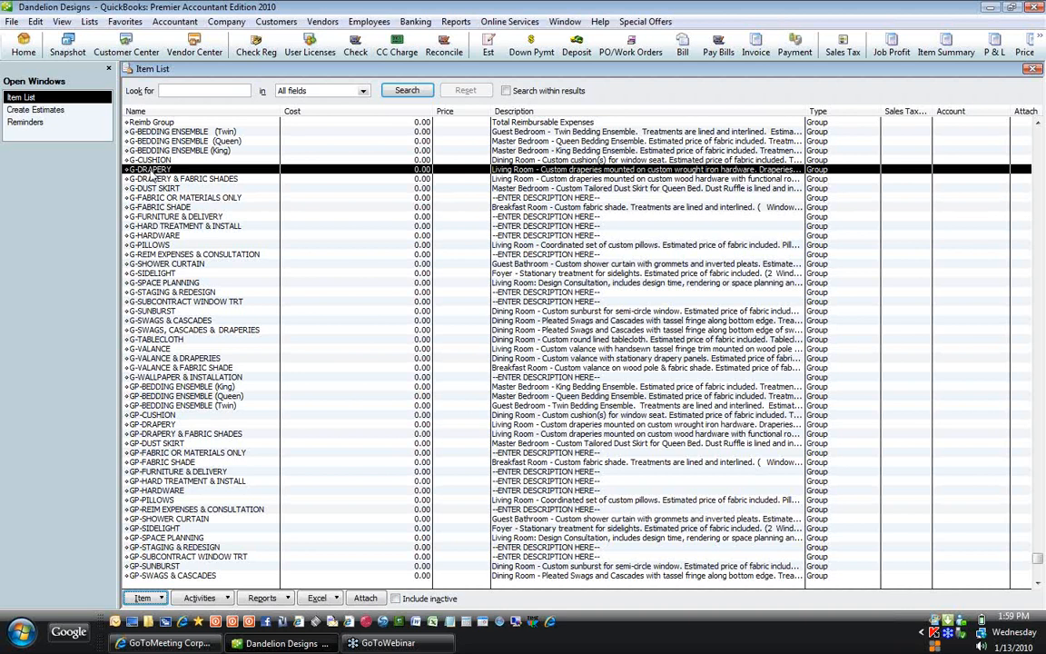
Step: Change the group name's ending from Y to IES, making it G-DRAPERIES
{"action": "double_click", "coordinate": [151, 171]}
{"action": "left_click", "coordinate": [185, 158]}
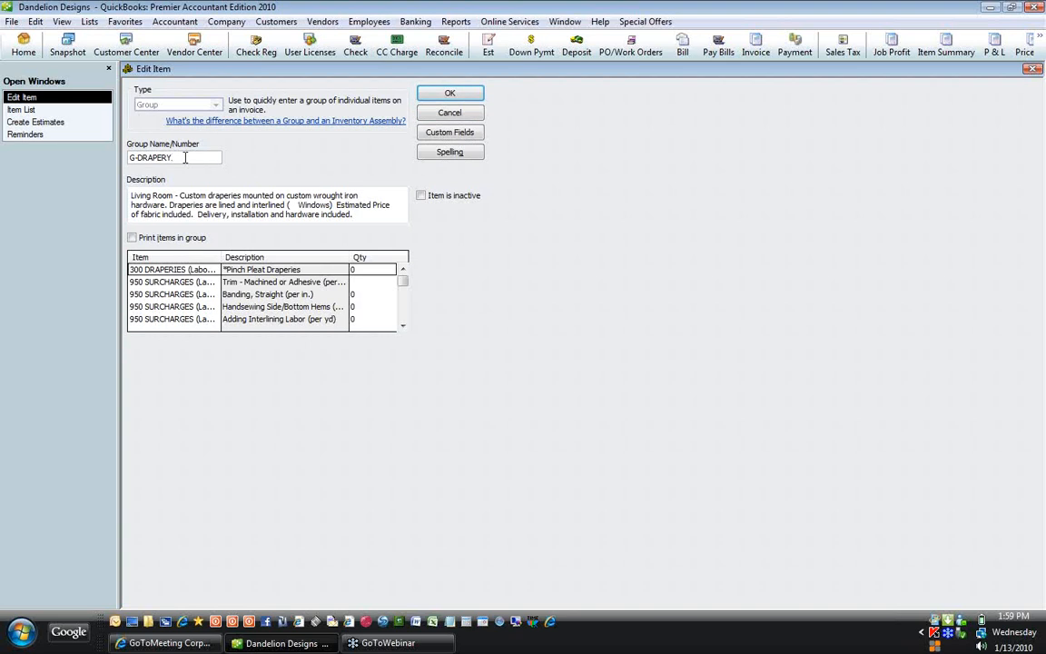
{"action": "key", "text": "BackSpace"}
{"action": "type", "text": "IES"}
{"action": "left_click", "coordinate": [444, 95]}
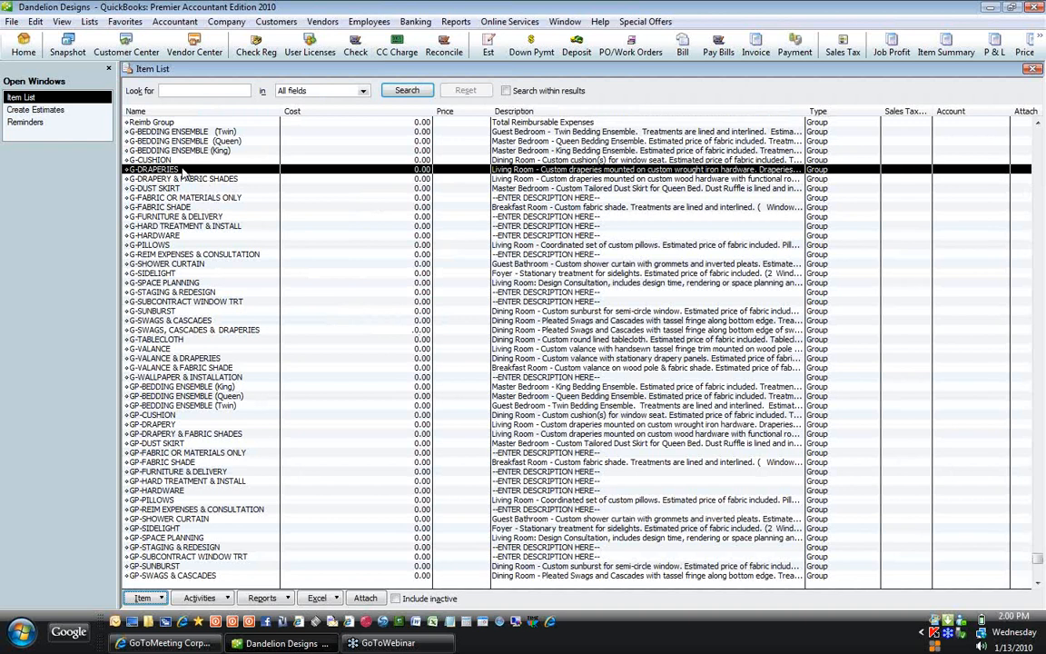
Step: Duplicate G-DRAPERIES, name the copy GP-DRAPERIES, and tick Print items in group
{"action": "right_click", "coordinate": [182, 172]}
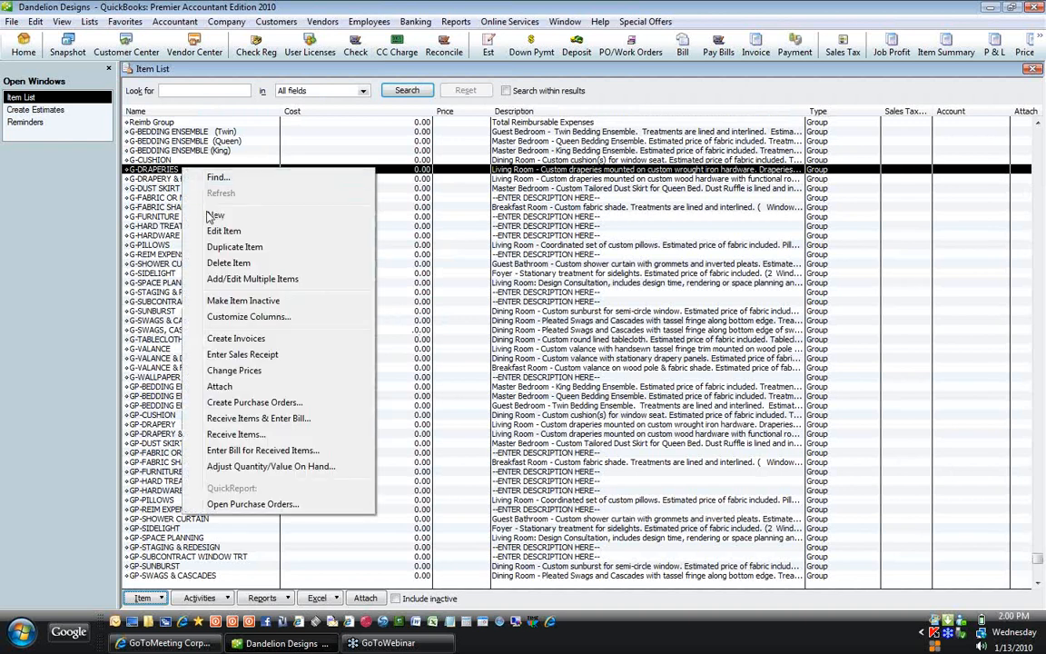
{"action": "left_click", "coordinate": [221, 251]}
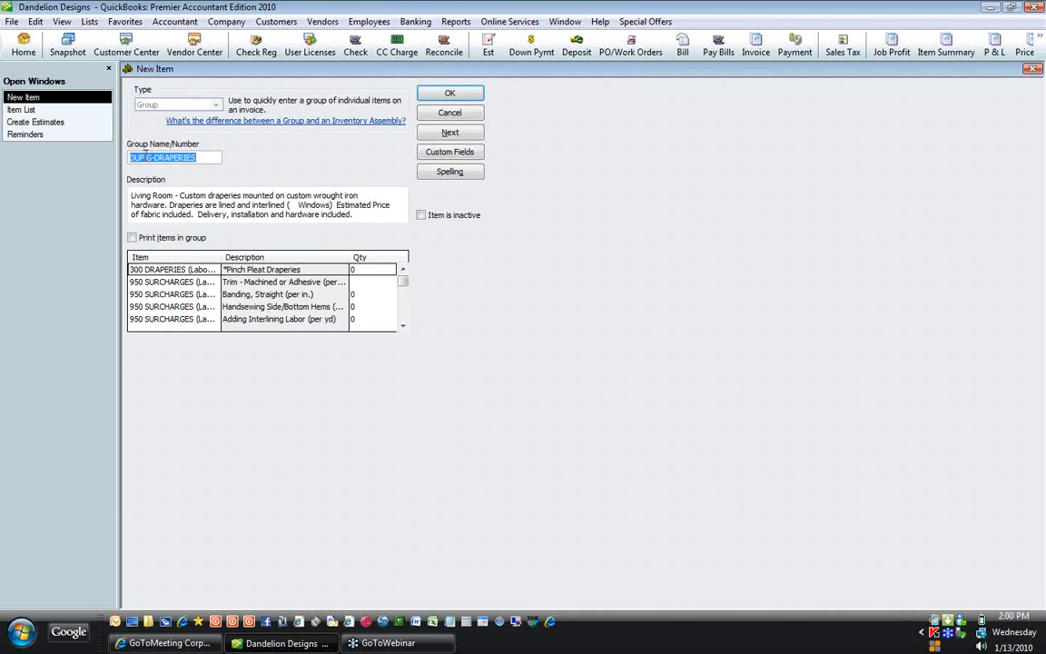
{"action": "left_click", "coordinate": [147, 157]}
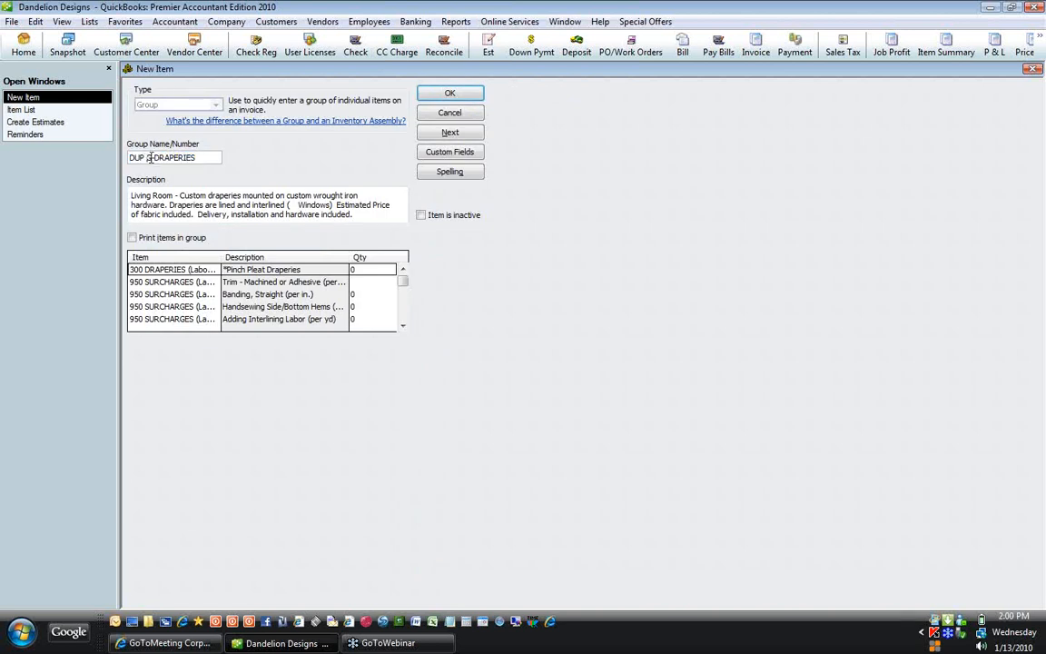
{"action": "left_click_drag", "start_coordinate": [150, 157], "coordinate": [129, 157]}
{"action": "type", "text": "GP-"}
{"action": "left_click", "coordinate": [131, 238]}
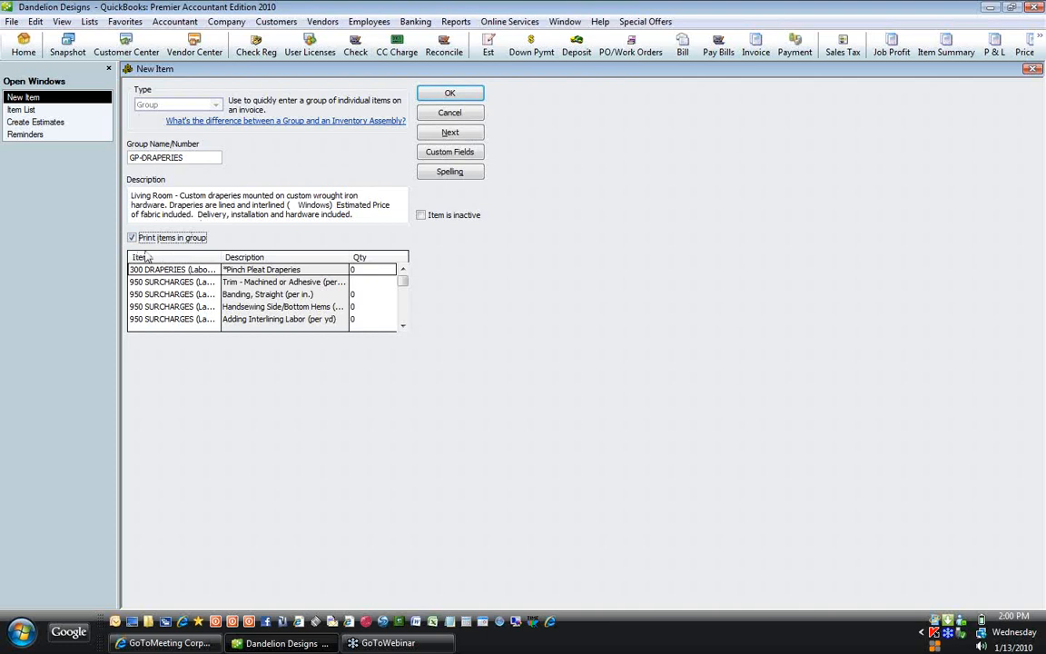
{"action": "left_click", "coordinate": [451, 95]}
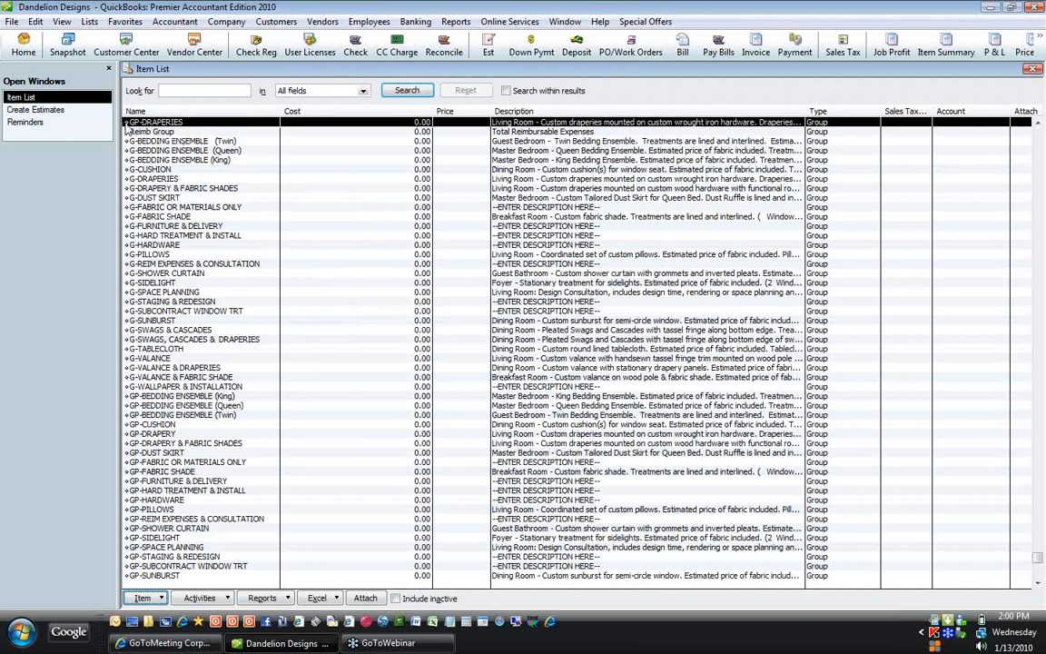
{"action": "left_click_drag", "start_coordinate": [126, 122], "coordinate": [128, 436]}
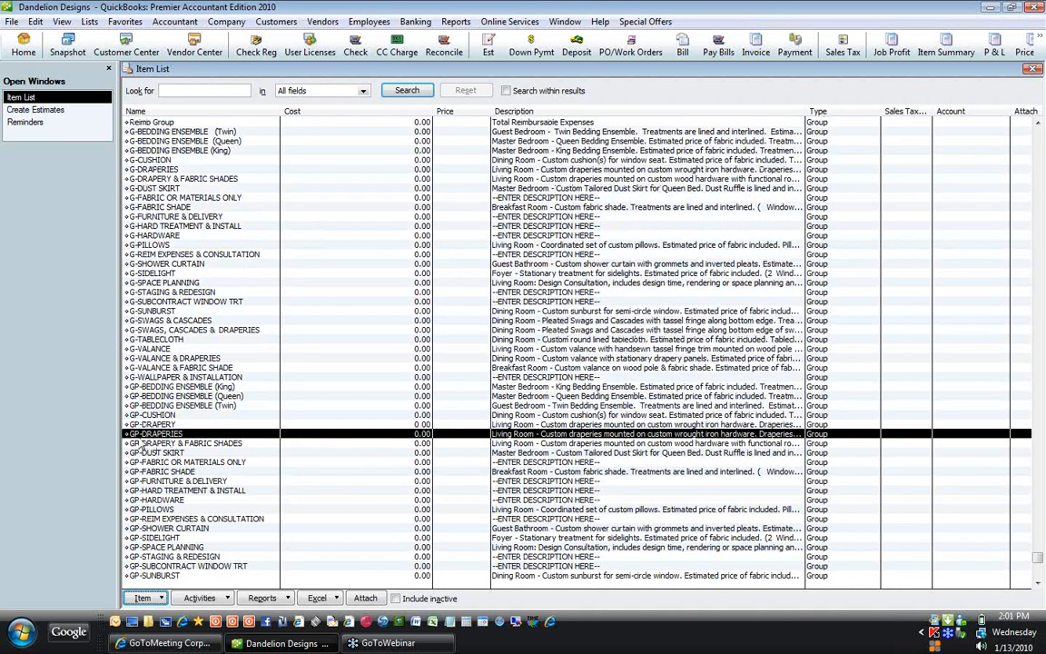
{"action": "left_click", "coordinate": [127, 169]}
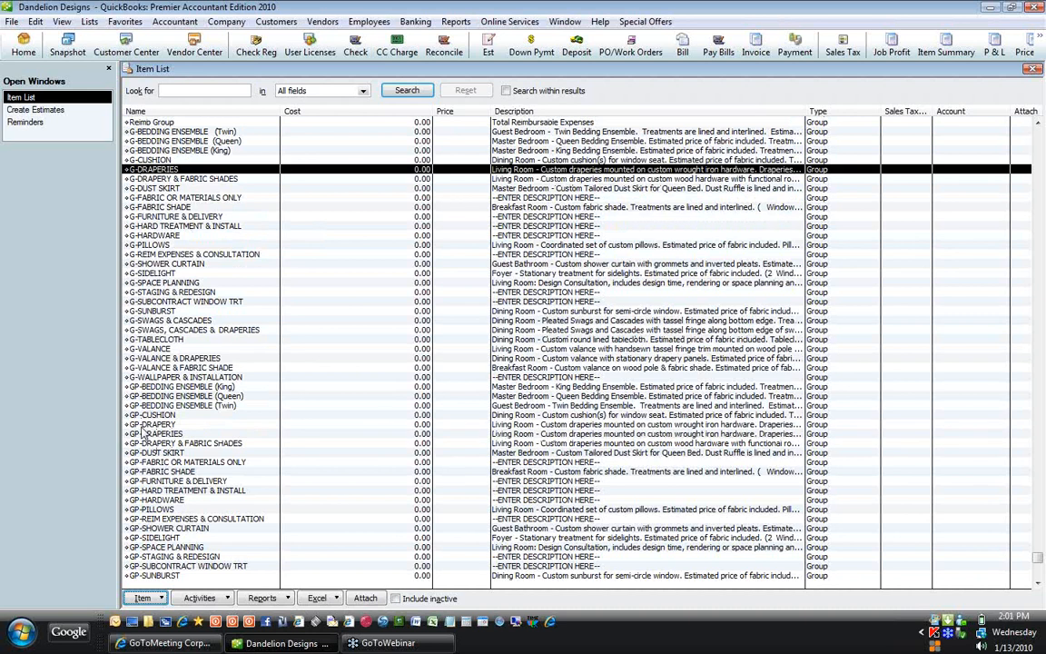
{"action": "left_click", "coordinate": [142, 435]}
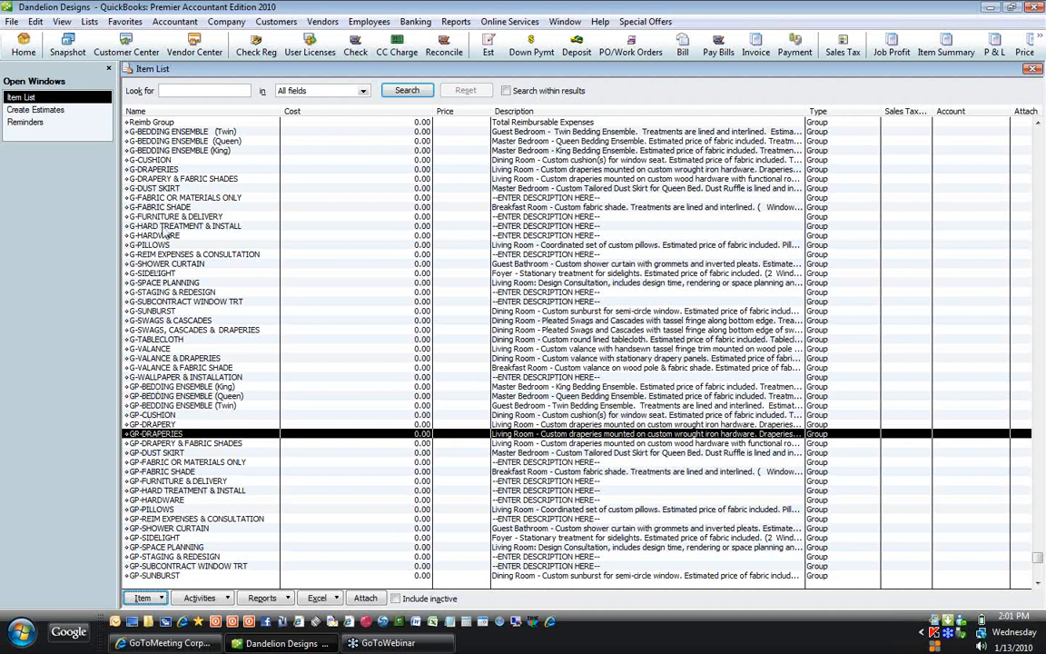
{"action": "left_click", "coordinate": [159, 168]}
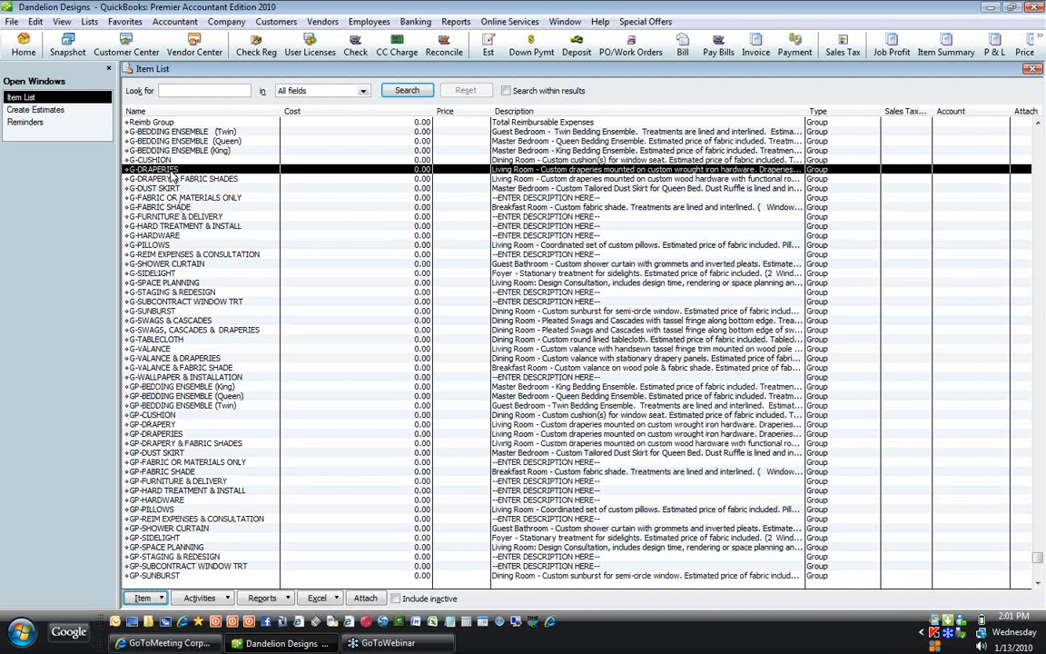
{"action": "left_click", "coordinate": [153, 434]}
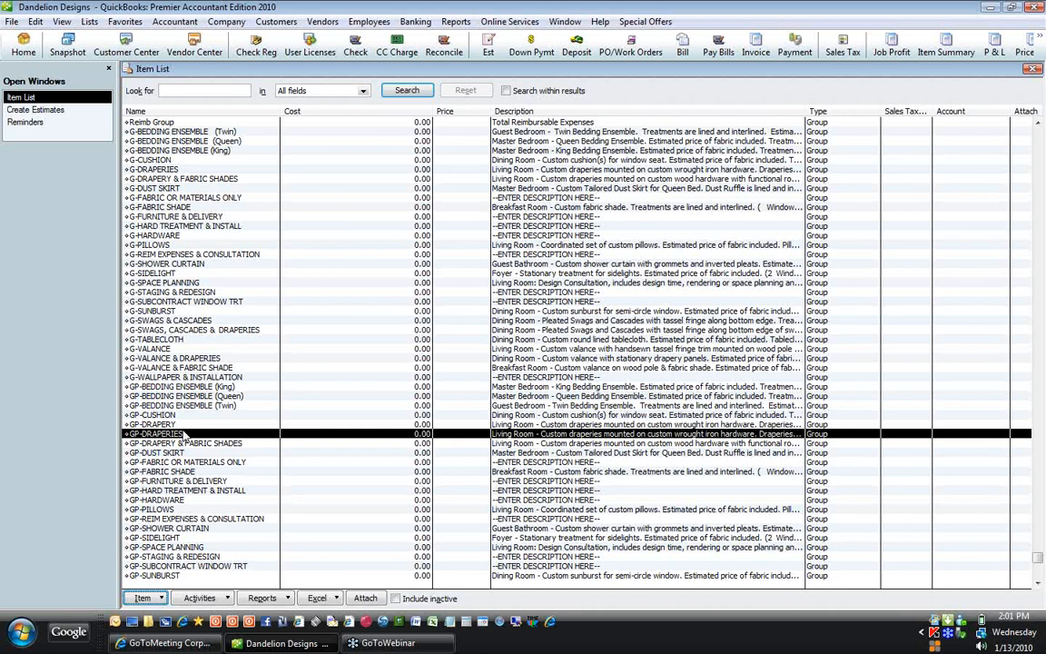
{"action": "right_click", "coordinate": [277, 359]}
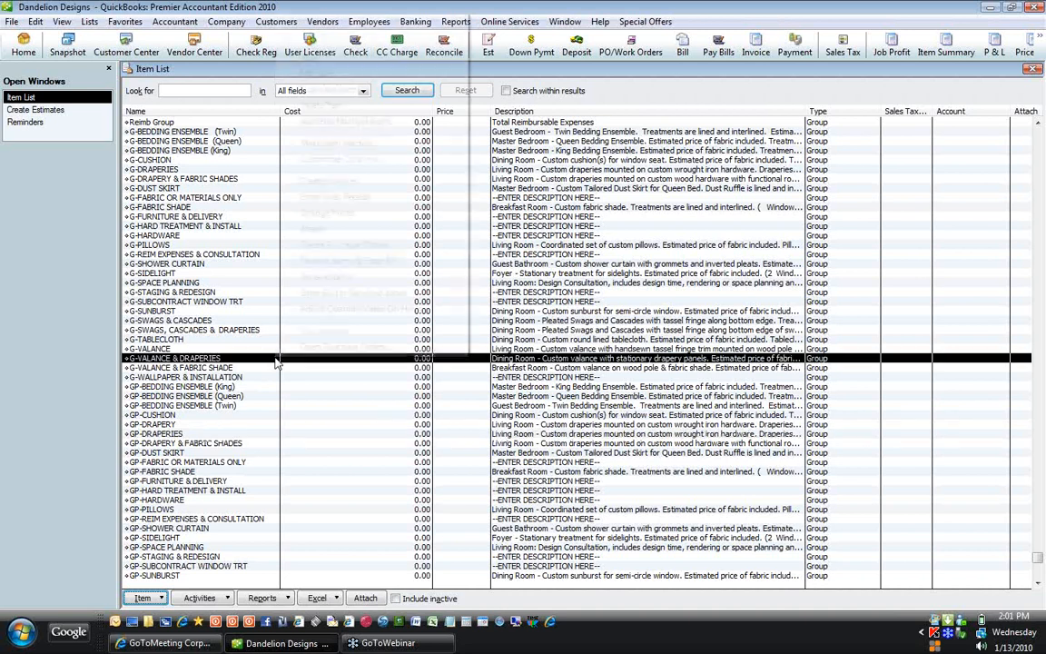
Step: Start a new item, toggle the Service purchase/sales option, then switch the type to Group
{"action": "key", "text": "Escape"}
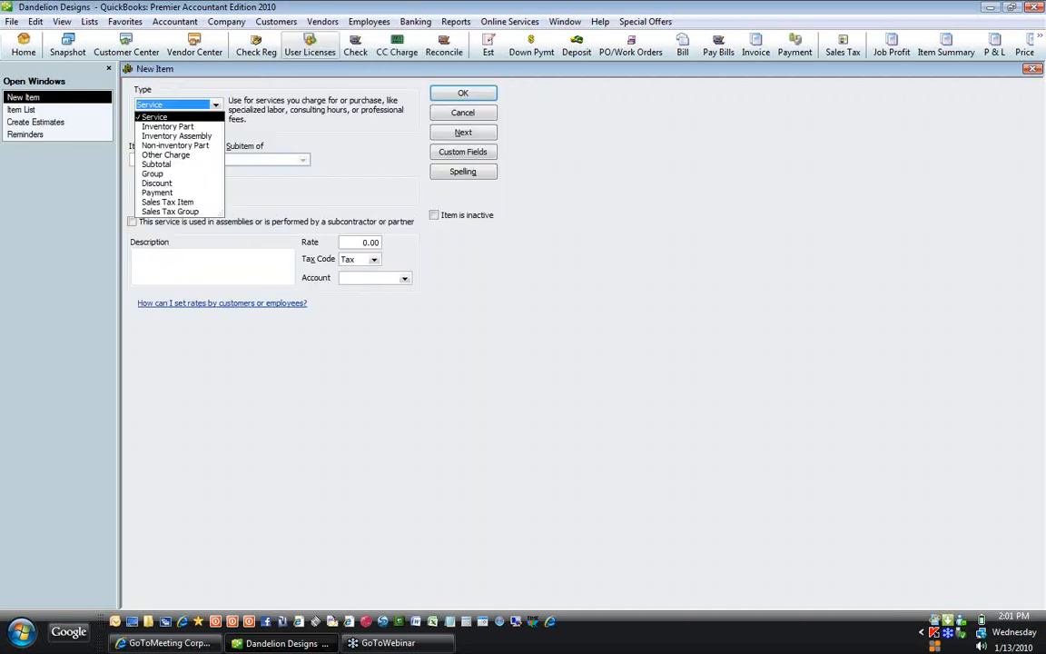
{"action": "left_click", "coordinate": [161, 117]}
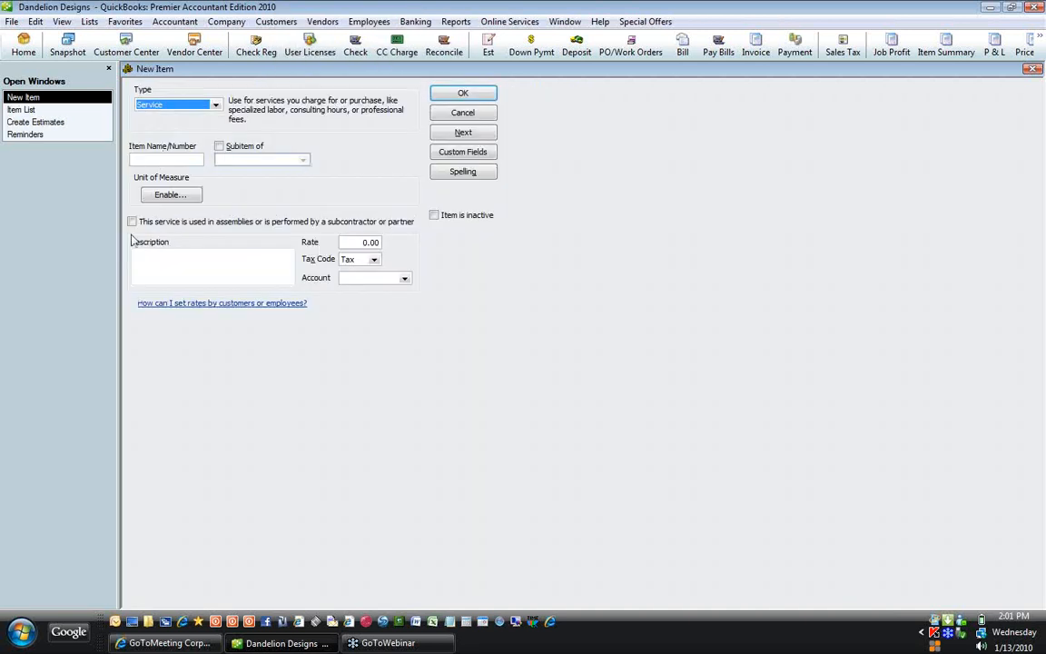
{"action": "left_click", "coordinate": [132, 221]}
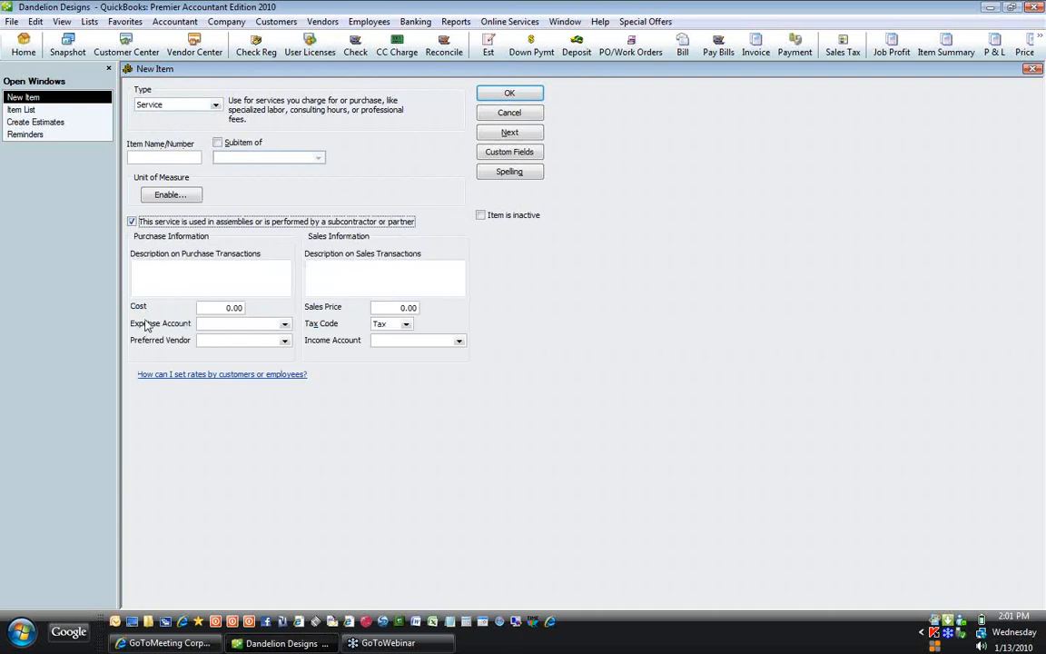
{"action": "left_click", "coordinate": [132, 222]}
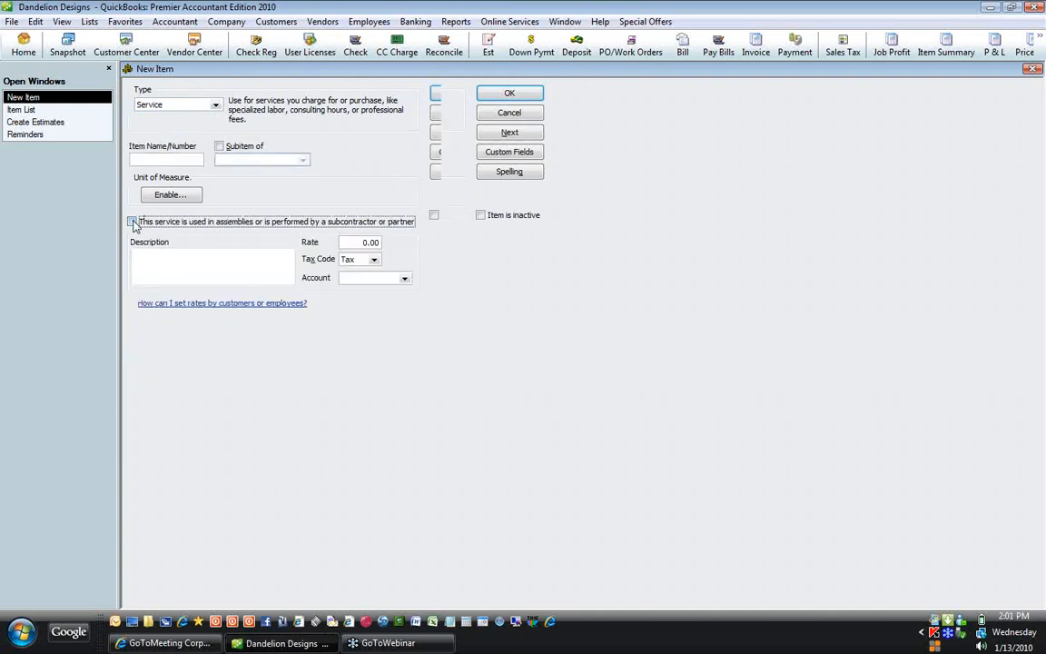
{"action": "left_click", "coordinate": [201, 104]}
{"action": "left_click", "coordinate": [159, 177]}
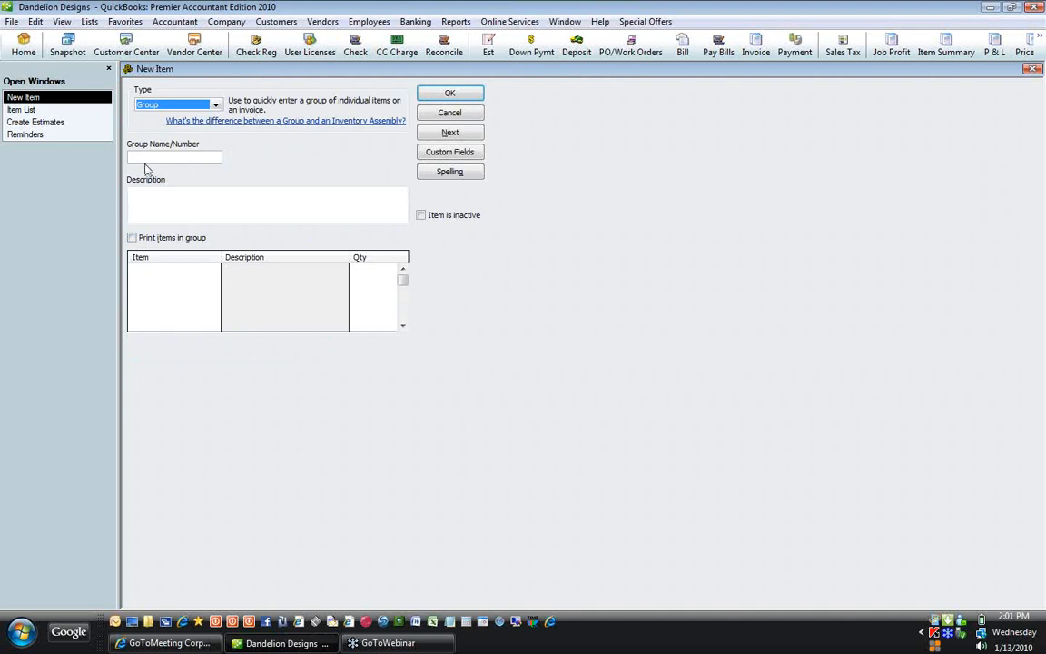
Step: Step through the group's fields and item list, then cancel it unsaved and return to proposal 1044
{"action": "left_click", "coordinate": [139, 157]}
{"action": "left_click", "coordinate": [167, 207]}
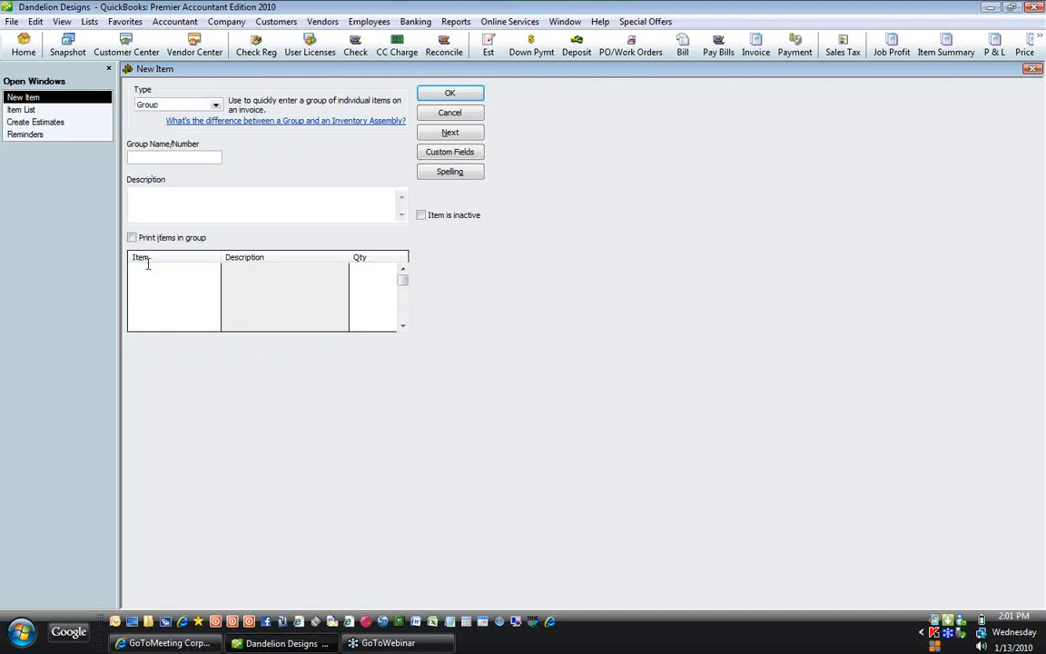
{"action": "left_click", "coordinate": [132, 237]}
{"action": "left_click", "coordinate": [138, 269]}
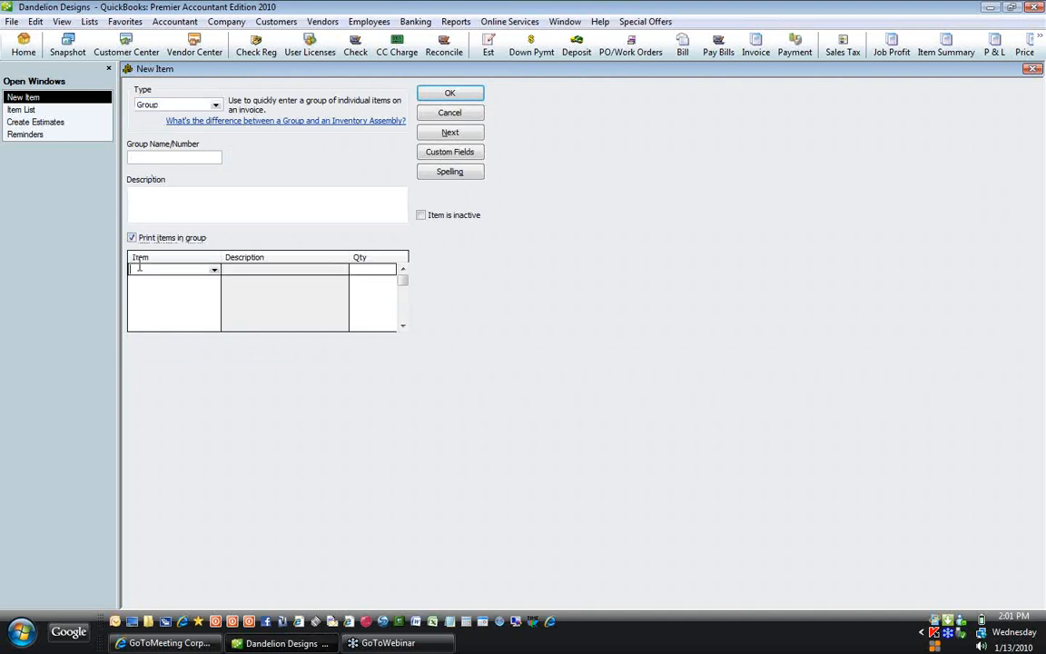
{"action": "left_click", "coordinate": [213, 272]}
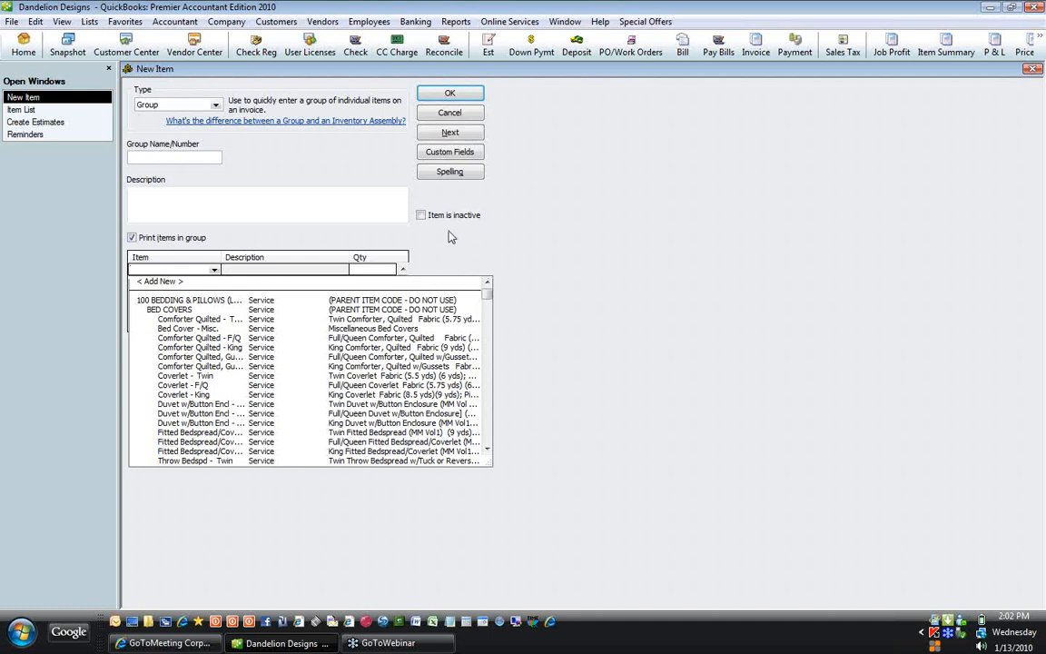
{"action": "left_click", "coordinate": [450, 113]}
{"action": "left_click", "coordinate": [451, 113]}
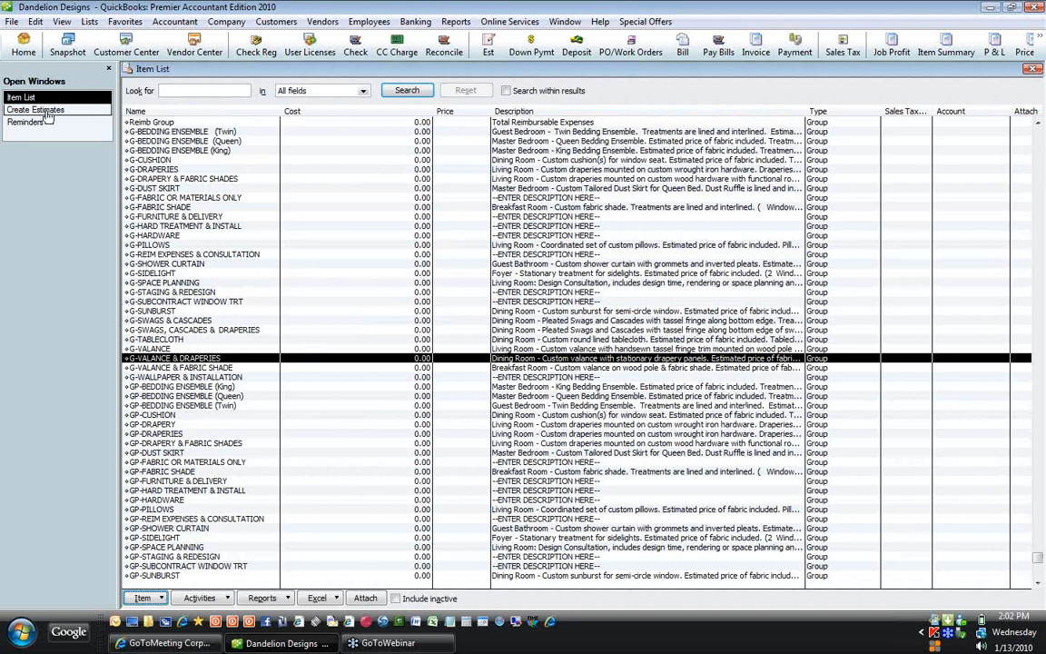
{"action": "left_click", "coordinate": [47, 111]}
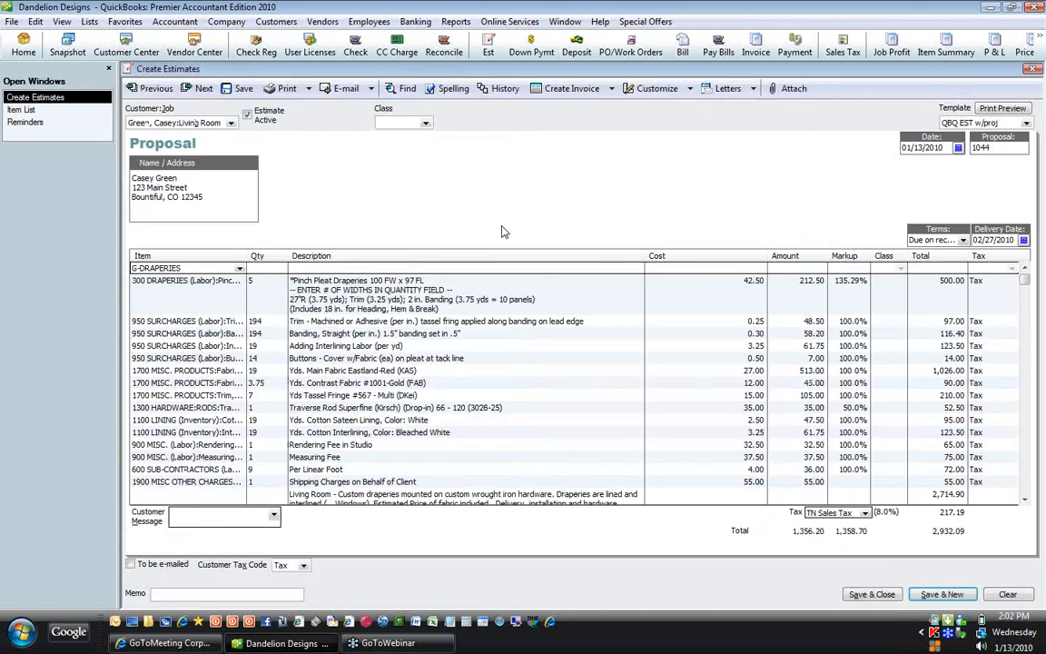
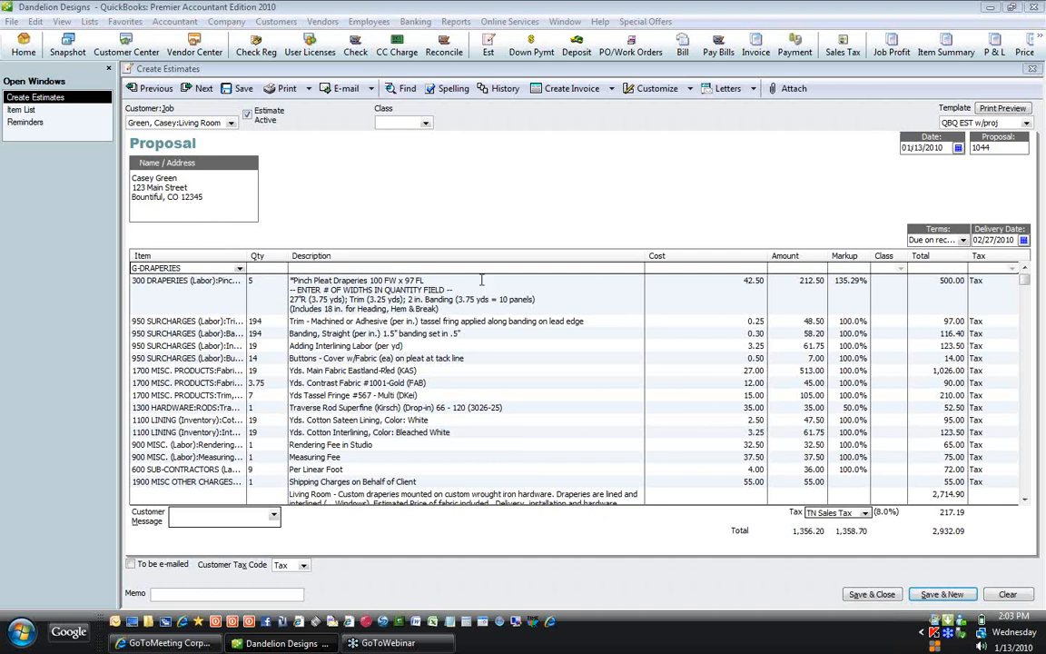
Step: Preview the printed proposal without running the spelling check, then close the preview
{"action": "left_click", "coordinate": [1014, 110]}
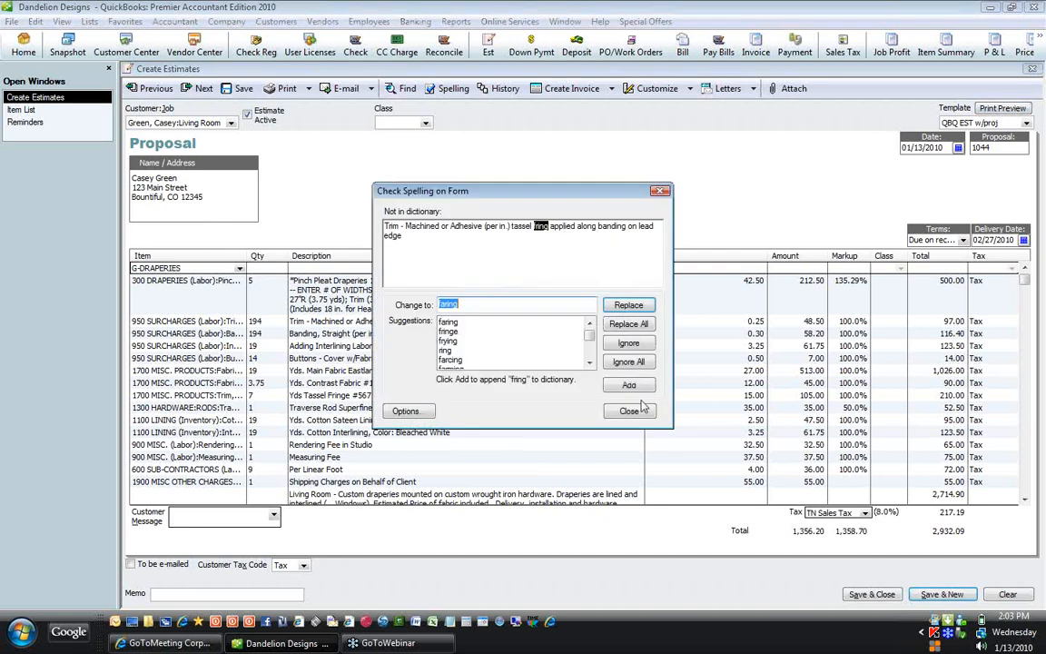
{"action": "left_click", "coordinate": [628, 411]}
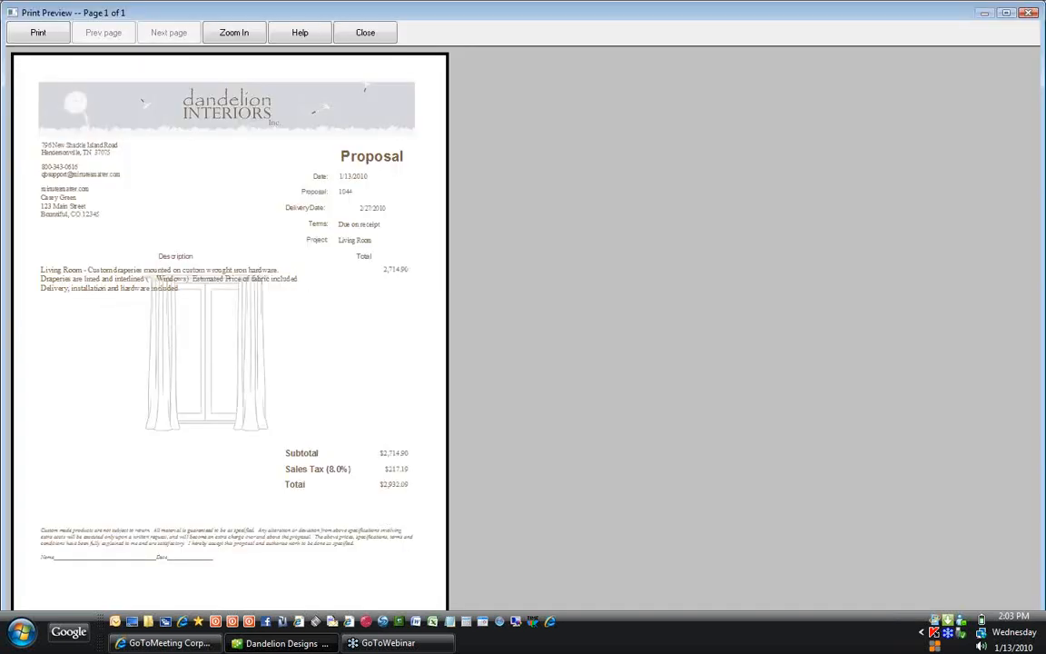
{"action": "left_click", "coordinate": [372, 38]}
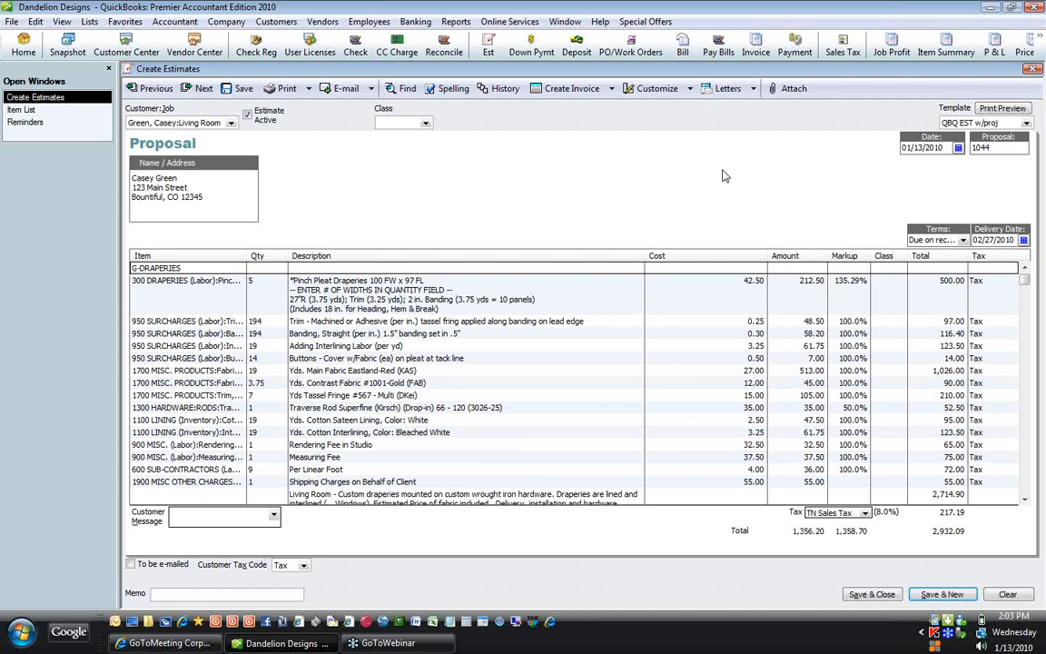
Step: Keep the changed terms and generate a Word letter from the QBQ Estimate Letter with Details template, without a sign-off name
{"action": "left_click", "coordinate": [730, 90]}
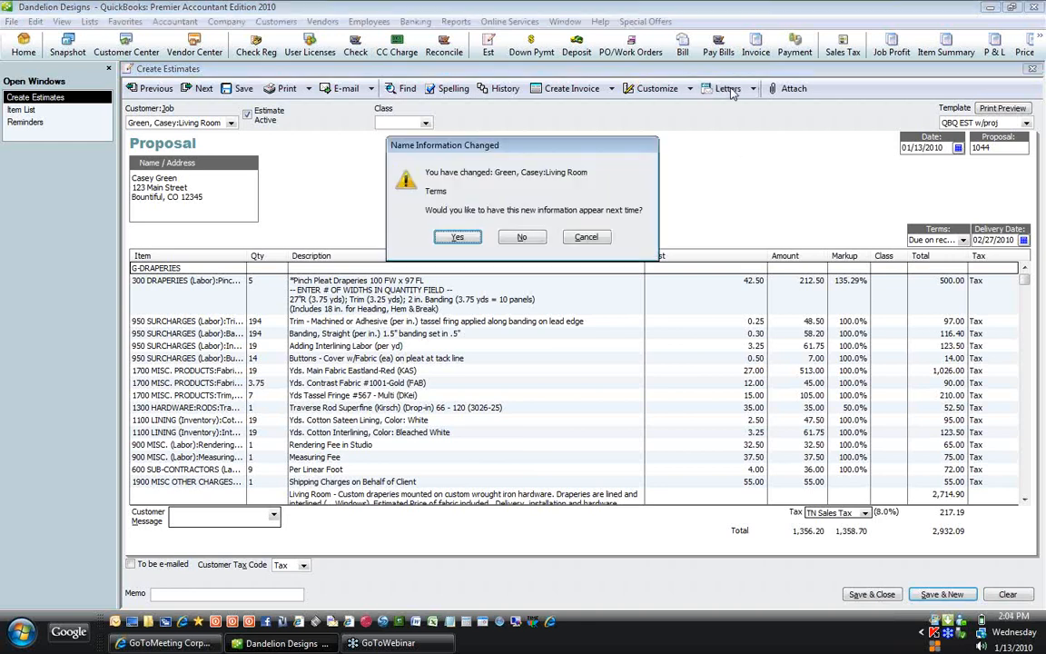
{"action": "left_click", "coordinate": [457, 237]}
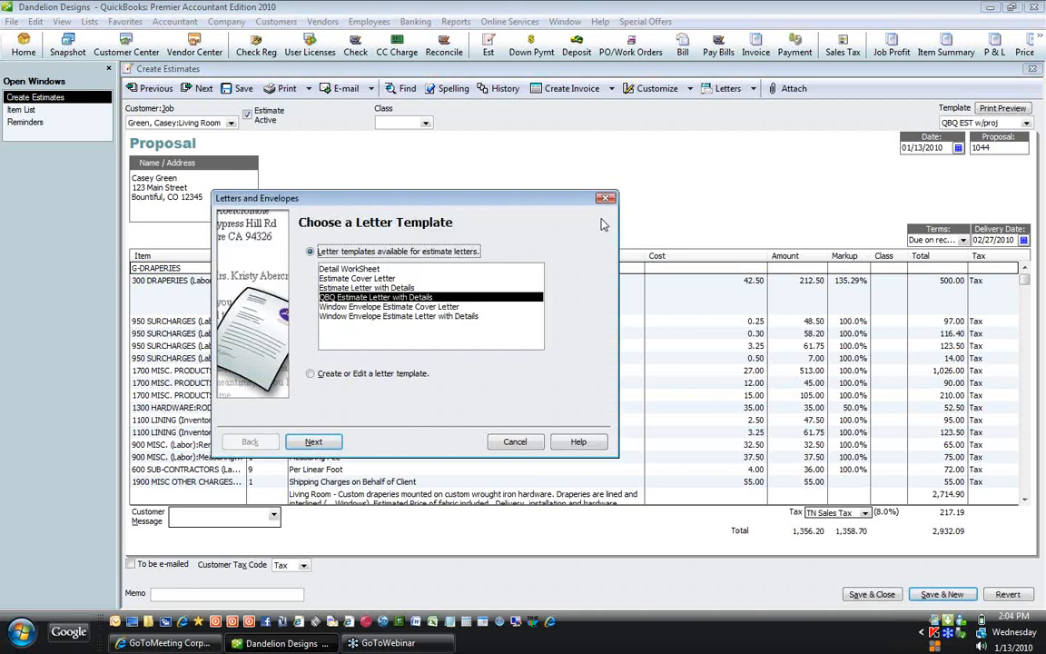
{"action": "left_click", "coordinate": [443, 299]}
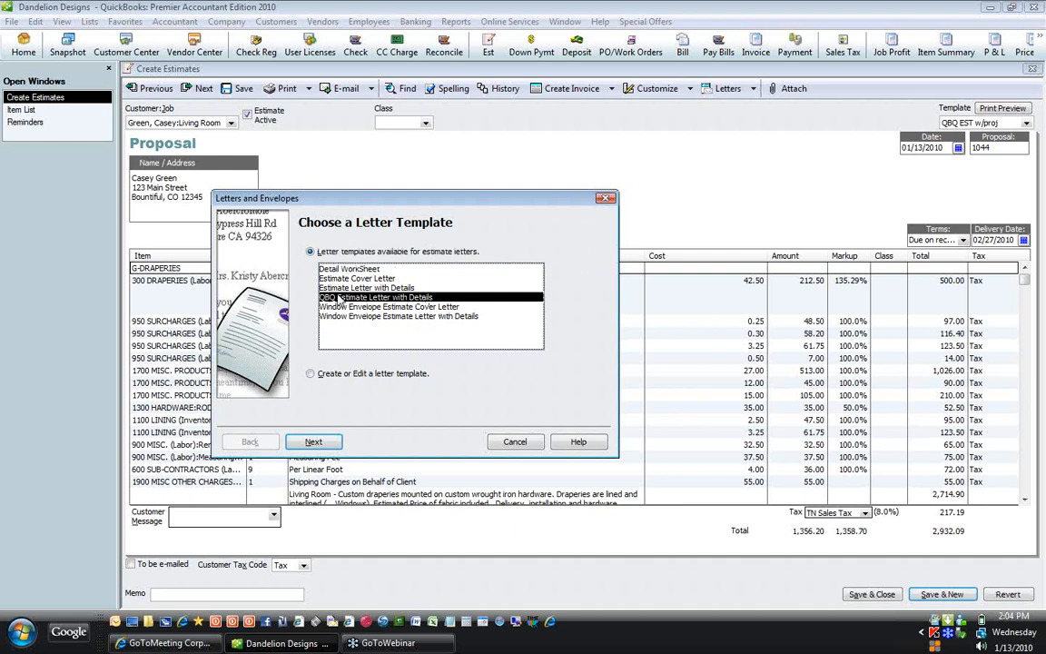
{"action": "left_click", "coordinate": [315, 443]}
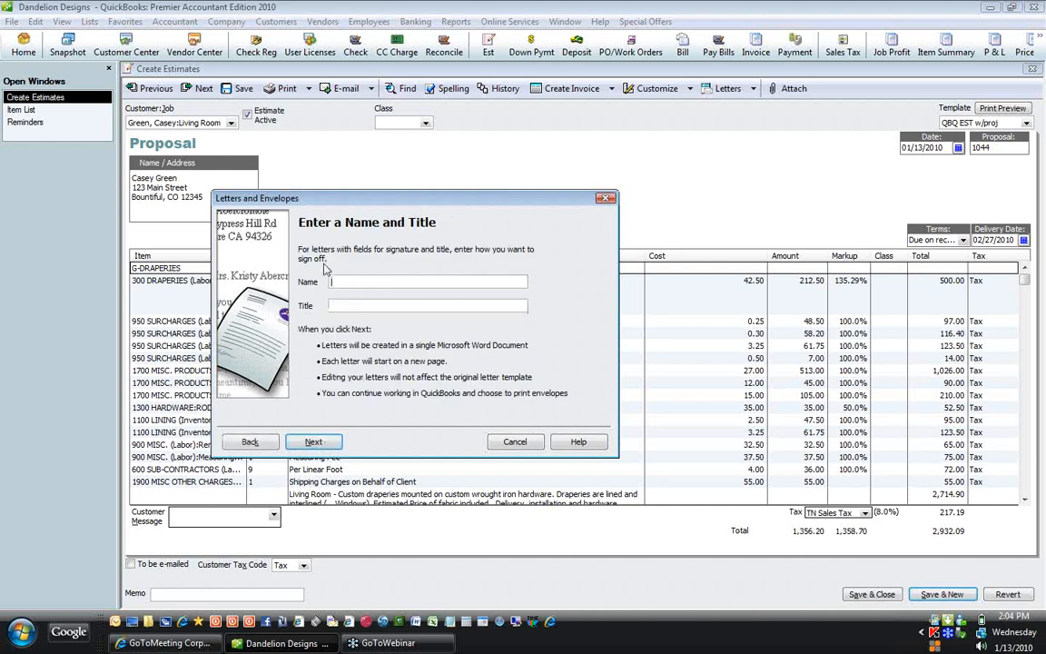
{"action": "left_click", "coordinate": [311, 442]}
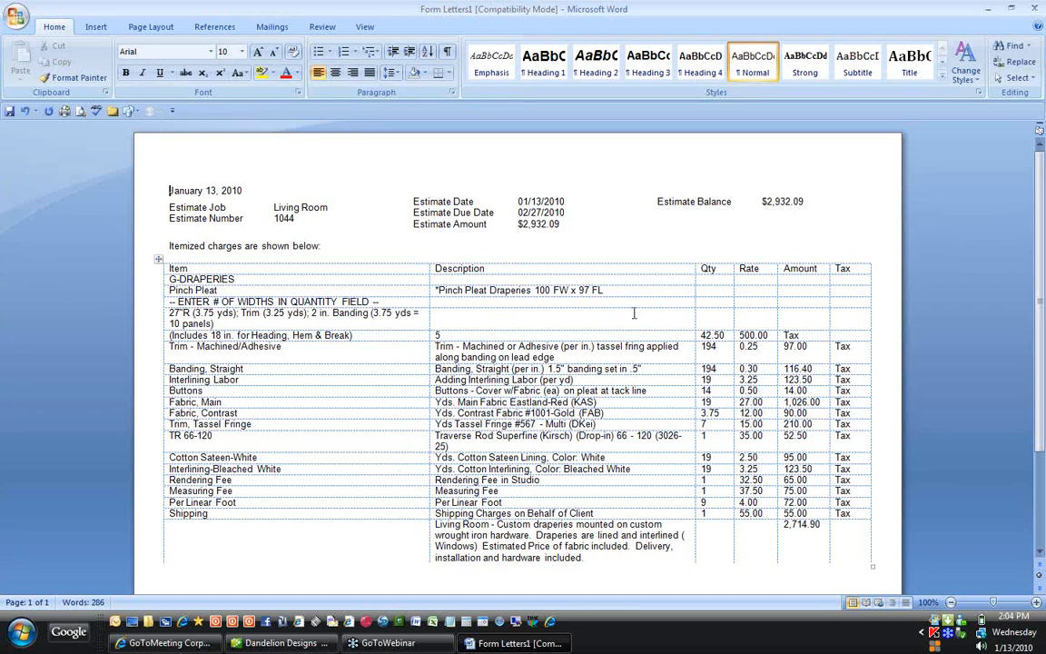
Step: Delete the three instruction rows under Pinch Pleat in the Word letter, undo it, then minimize Word
{"action": "left_click_drag", "start_coordinate": [804, 335], "coordinate": [186, 310]}
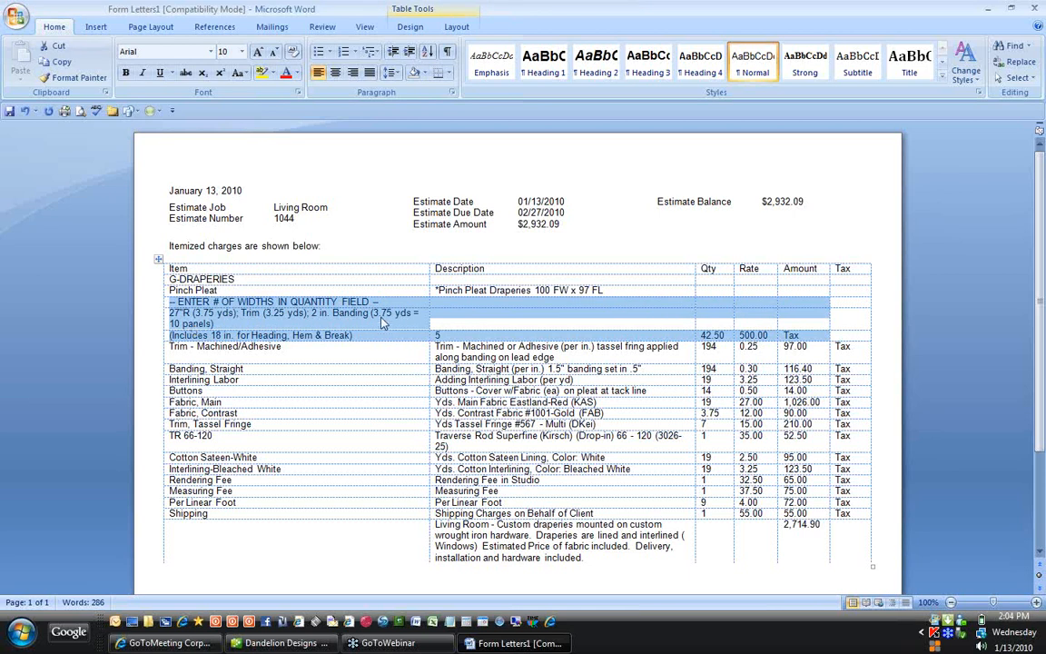
{"action": "left_click", "coordinate": [465, 290]}
{"action": "key", "text": "Delete"}
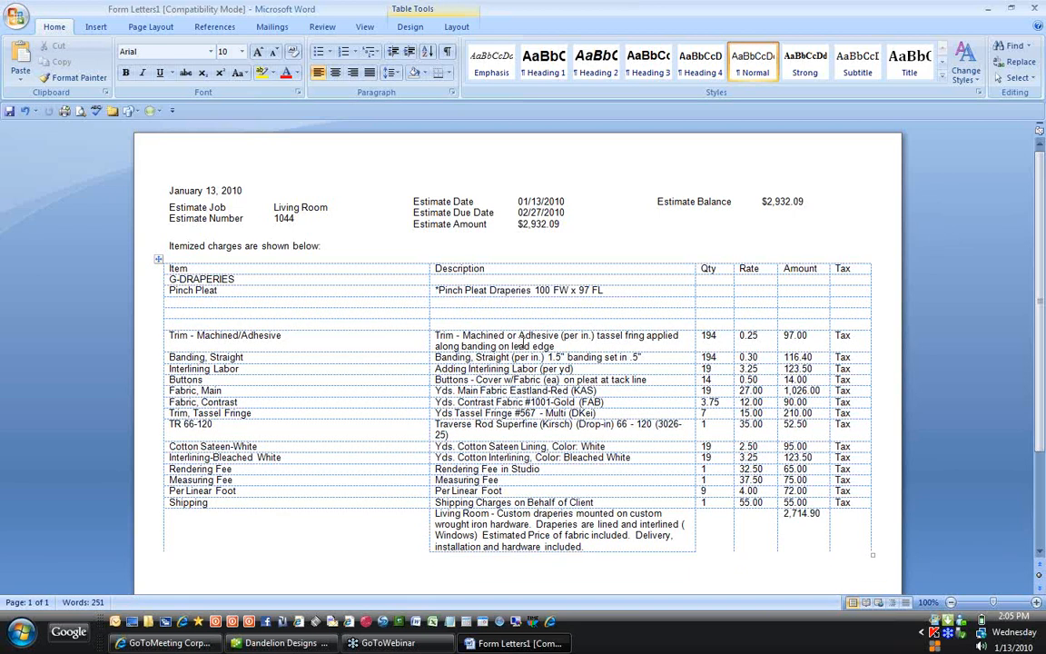
{"action": "key", "text": "ctrl+z"}
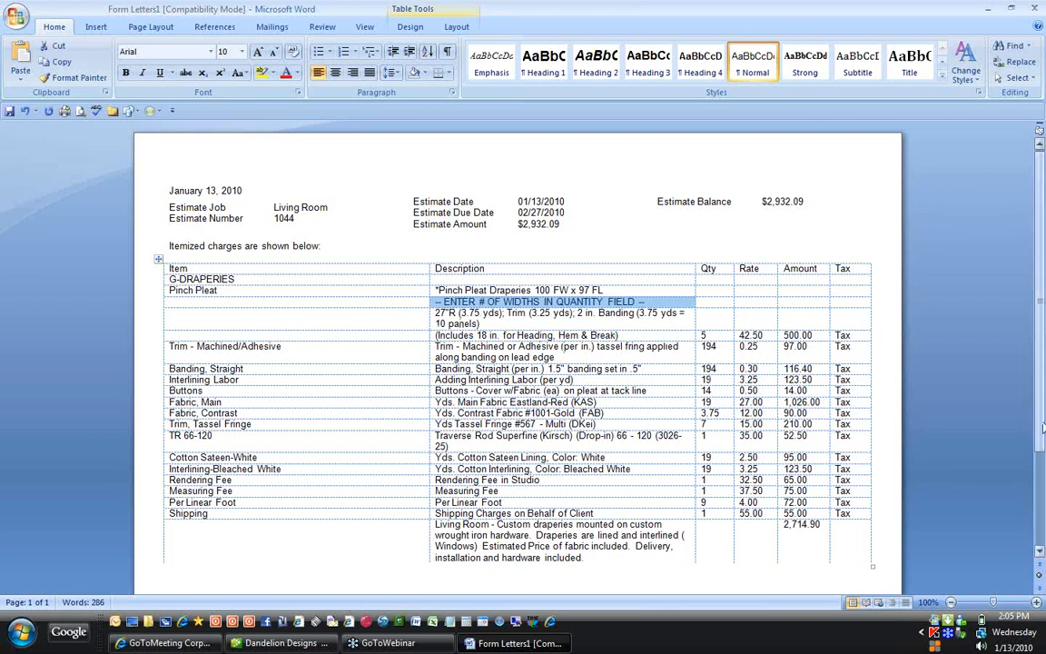
{"action": "mouse_move", "coordinate": [1041, 428]}
{"action": "left_mouse_down"}
{"action": "mouse_move", "coordinate": [1040, 512]}
{"action": "mouse_move", "coordinate": [1041, 430]}
{"action": "left_mouse_up"}
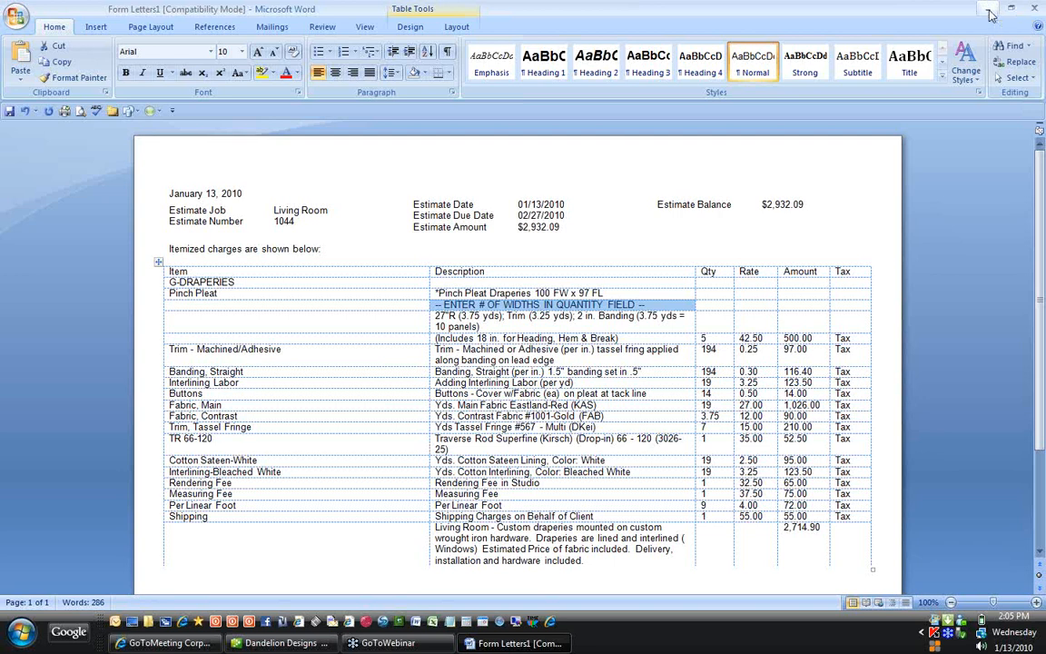
{"action": "left_click", "coordinate": [991, 13]}
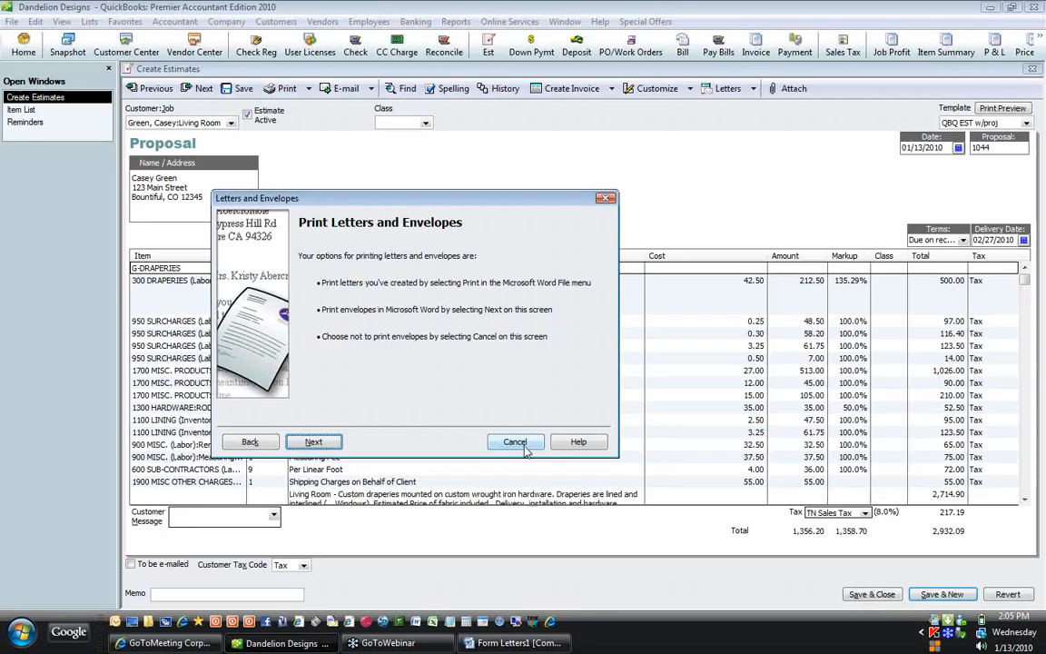
Step: Cancel the letter printing dialog and select the G-DRAPERIES line on estimate 1044
{"action": "left_click", "coordinate": [465, 400]}
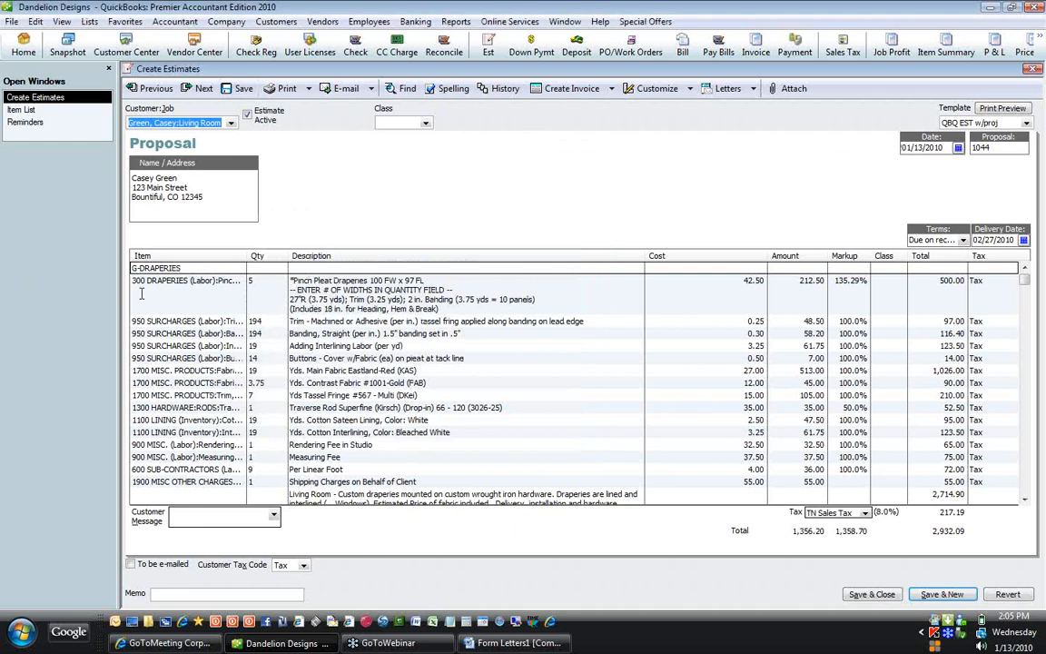
{"action": "left_click", "coordinate": [194, 268]}
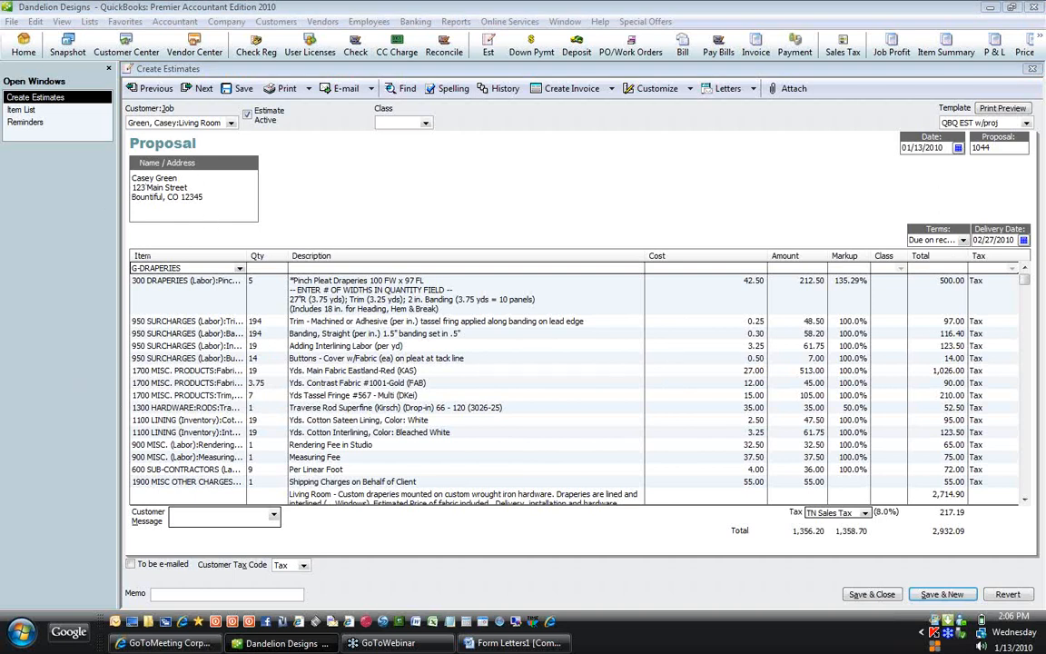
{"action": "left_click", "coordinate": [198, 267]}
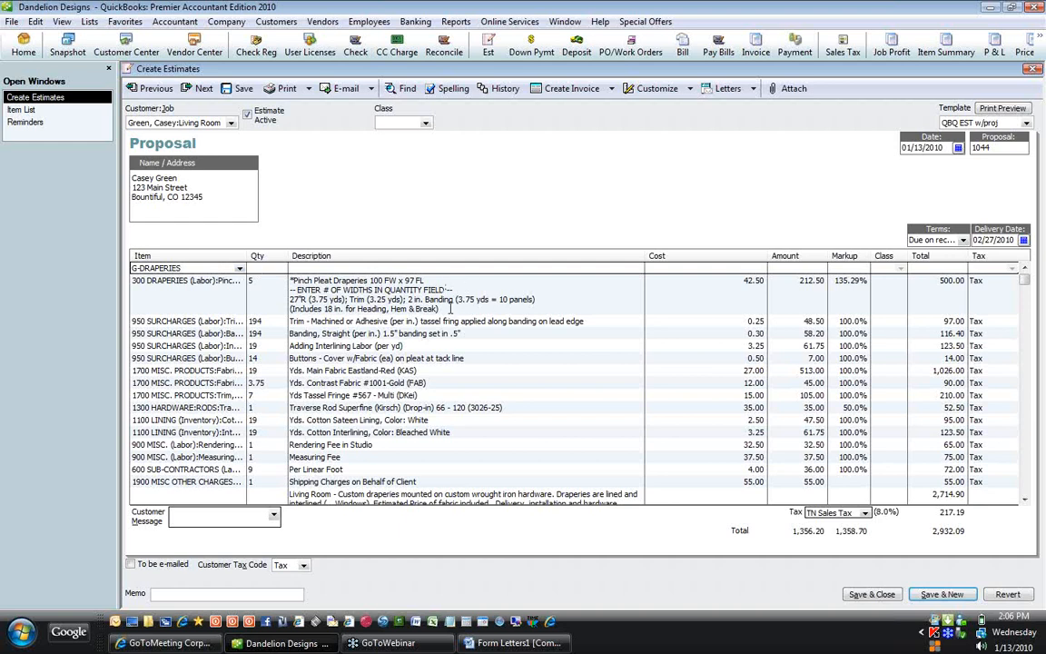
{"action": "left_click", "coordinate": [406, 279]}
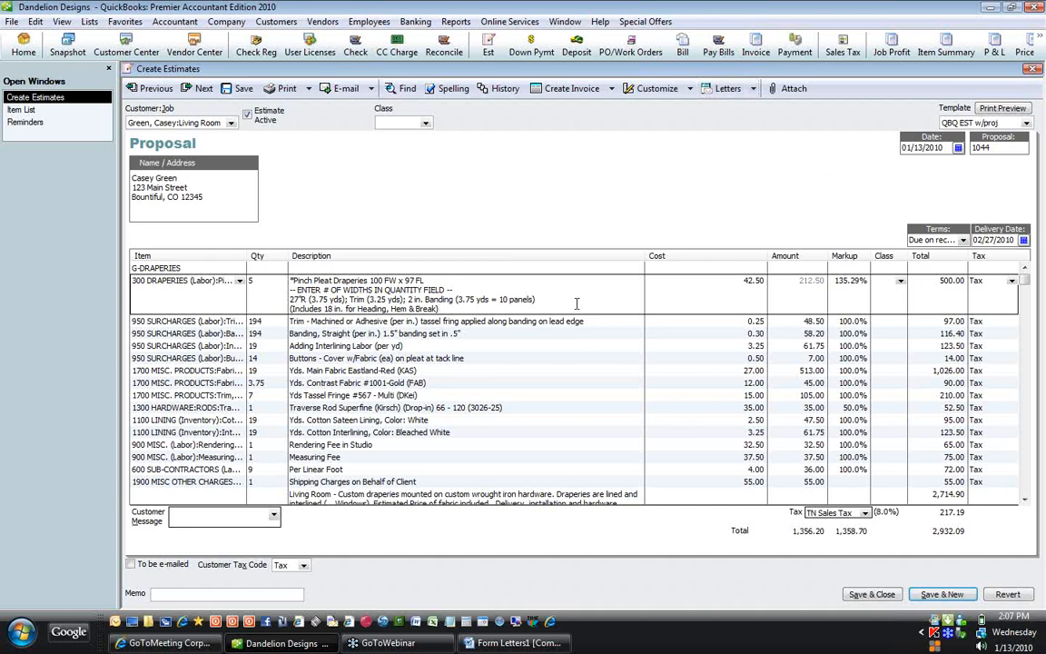
{"action": "left_click", "coordinate": [477, 309]}
{"action": "left_click", "coordinate": [500, 293]}
{"action": "left_click", "coordinate": [474, 333]}
{"action": "left_click", "coordinate": [590, 322]}
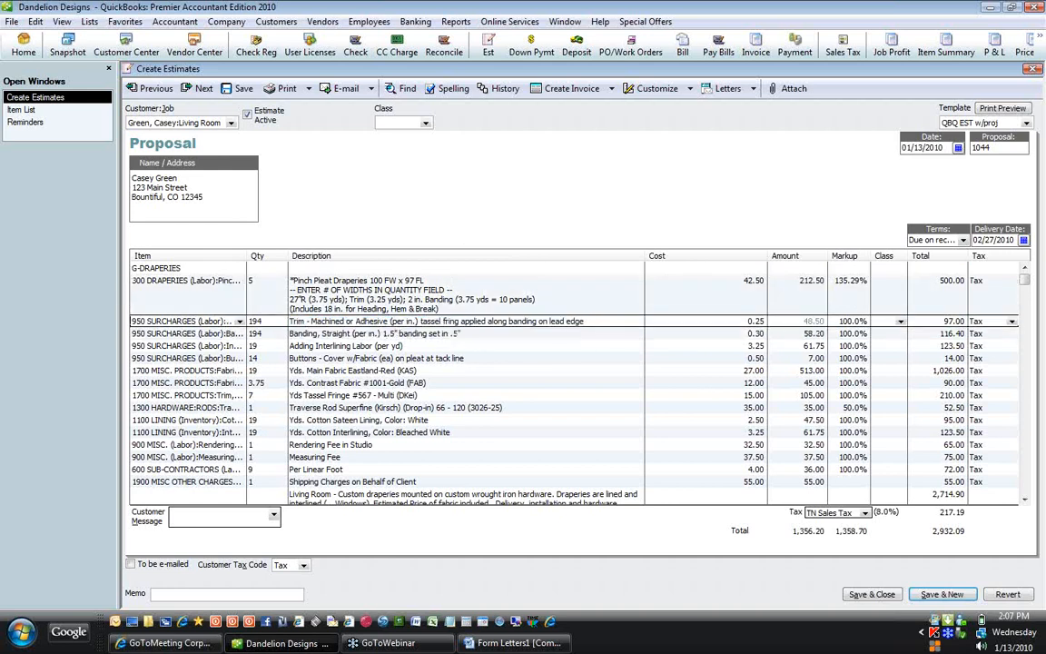
{"action": "left_click", "coordinate": [415, 346]}
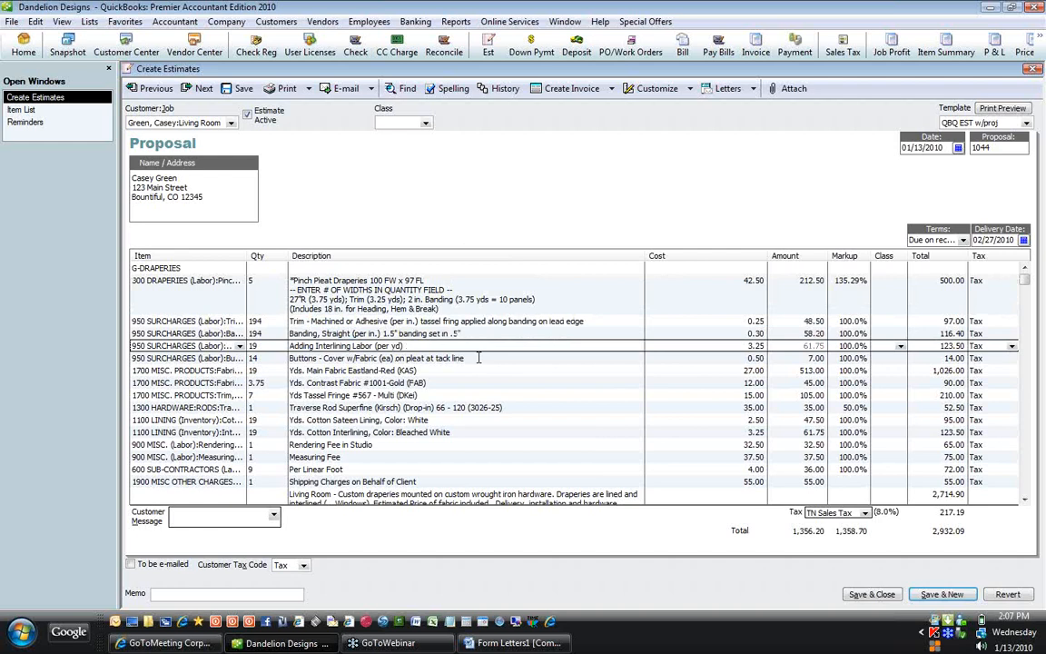
{"action": "left_click", "coordinate": [478, 357]}
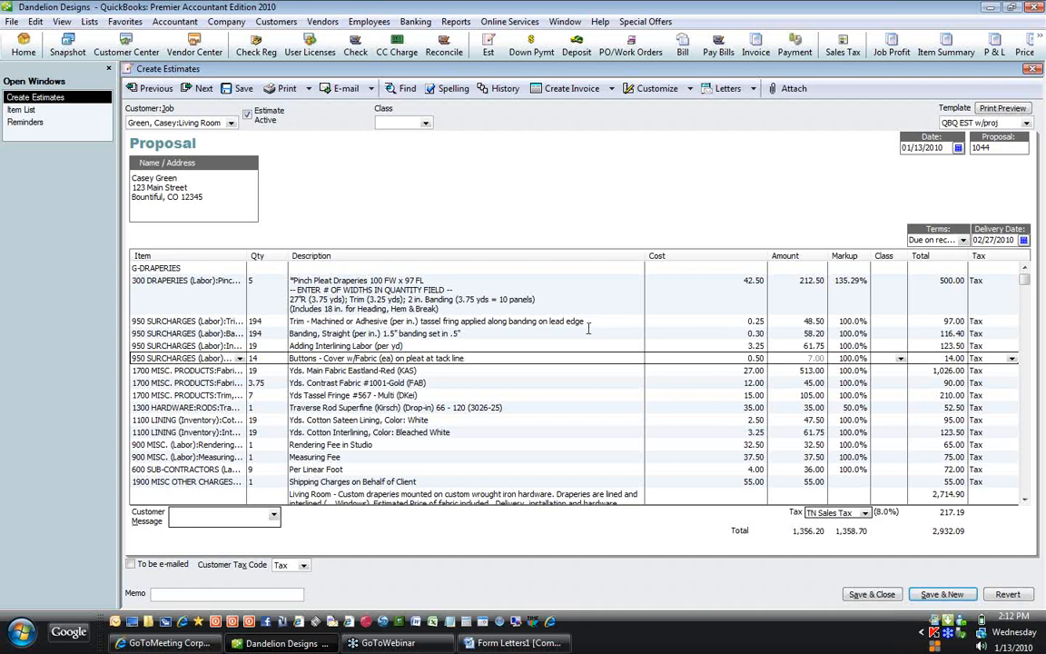
{"action": "left_click", "coordinate": [455, 311]}
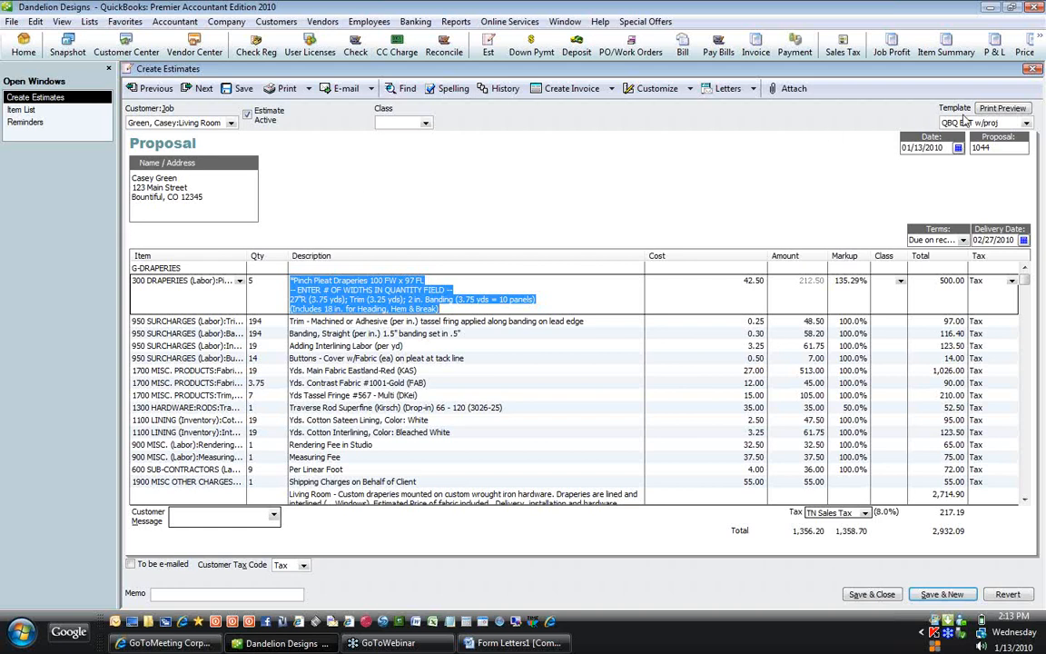
{"action": "left_click", "coordinate": [12, 207]}
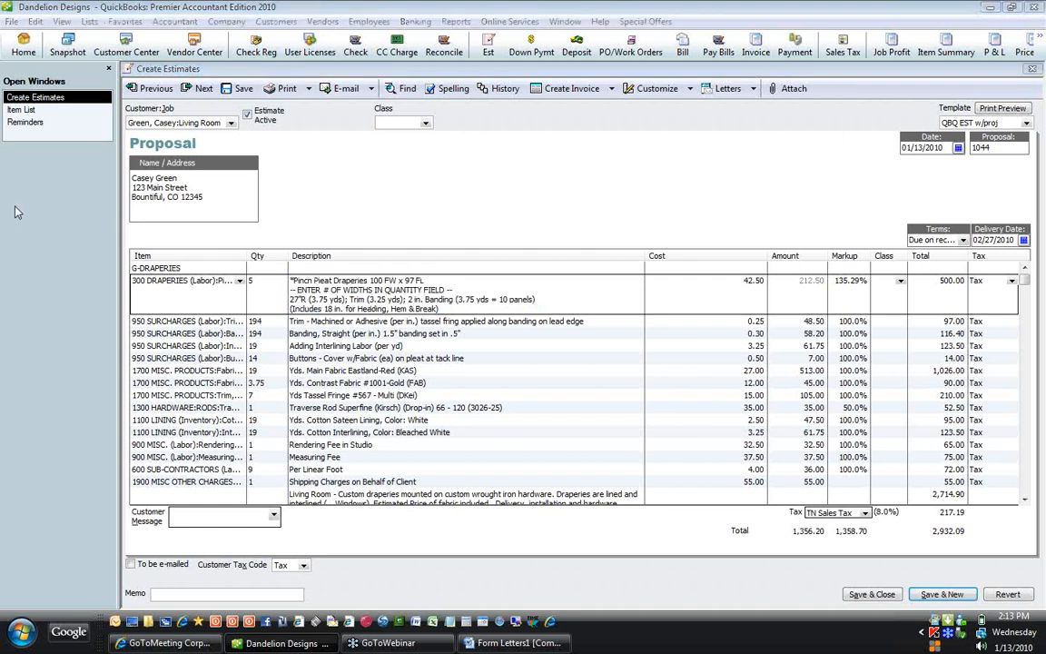